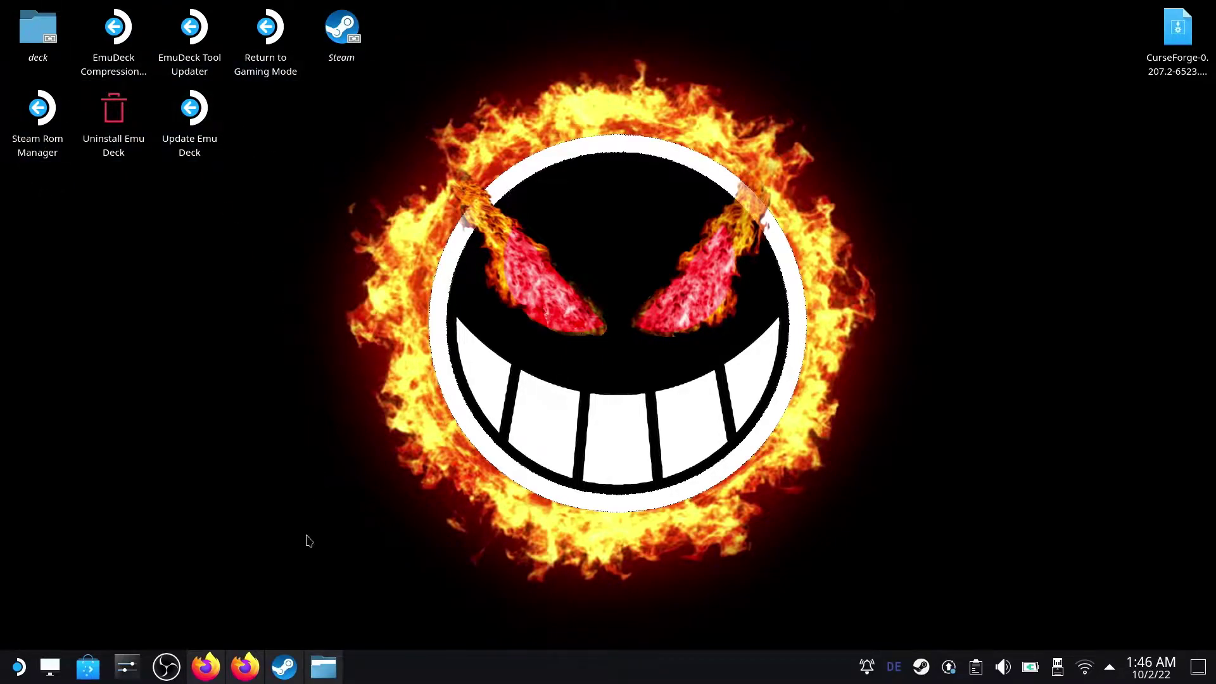
Step: Switch to Firefox and review the EmuDeck home page, including its address, RetroArch features, hotkeys and supported systems
left_click(245, 666)
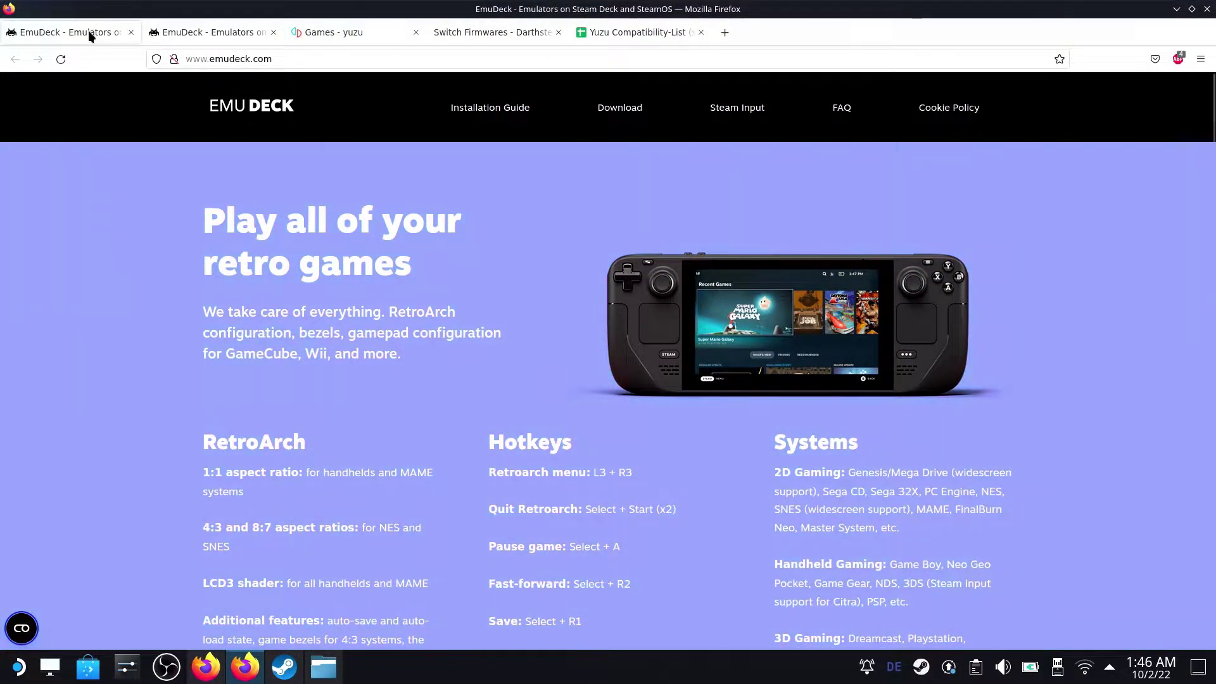
left_click(283, 57)
left_click(292, 58)
left_click(111, 182)
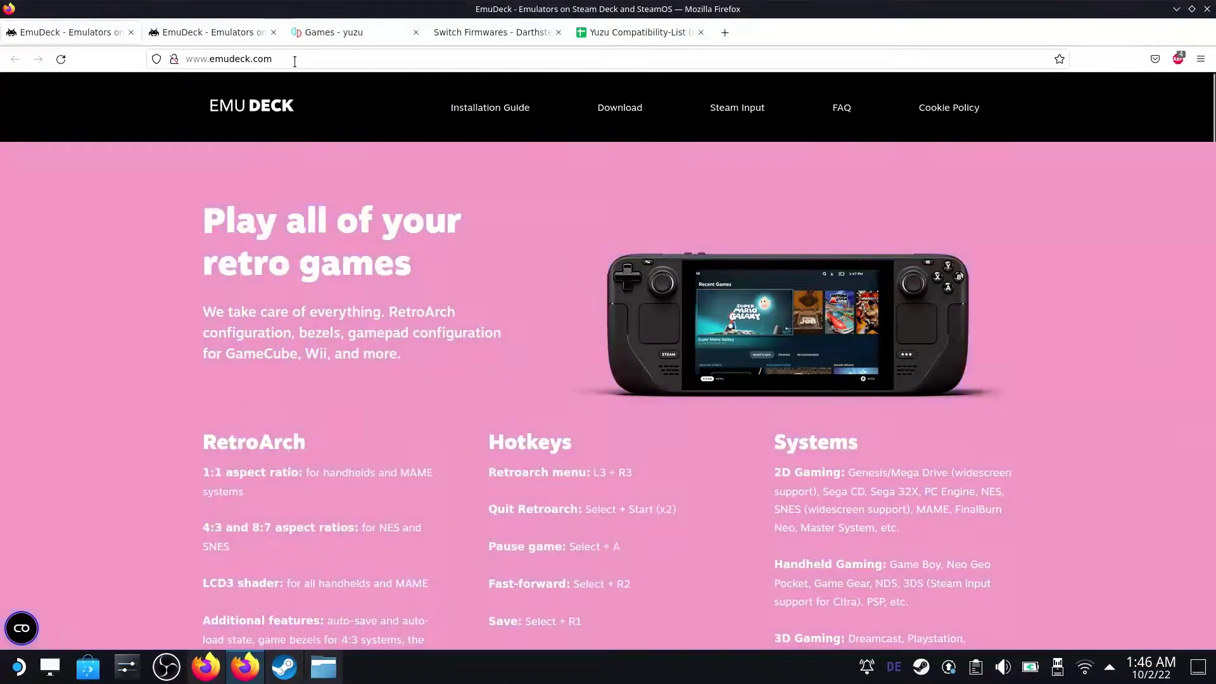
scroll(515, 345, "down", 1)
scroll(514, 340, "down", 3)
scroll(514, 340, "up", 3)
scroll(514, 339, "down", 5)
scroll(514, 340, "up", 3)
scroll(515, 340, "down", 8)
scroll(516, 345, "down", 9)
scroll(517, 345, "up", 17)
scroll(518, 340, "down", 3)
left_click_drag(775, 321, 1015, 538)
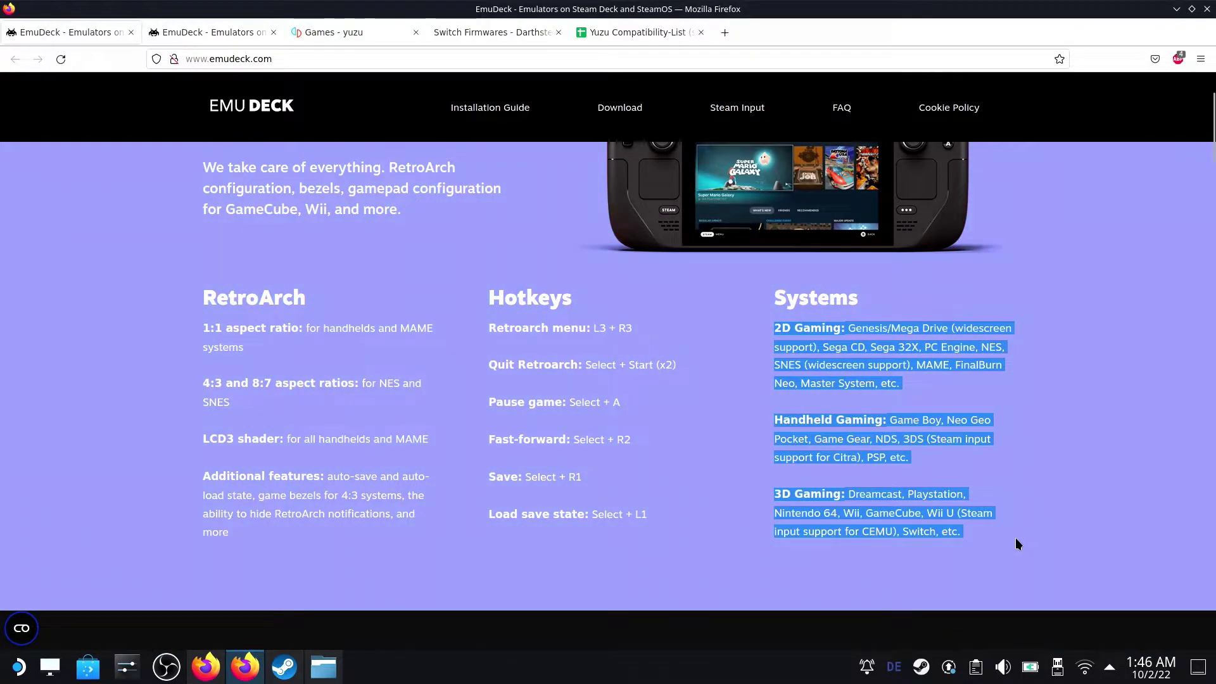
left_click(1067, 483)
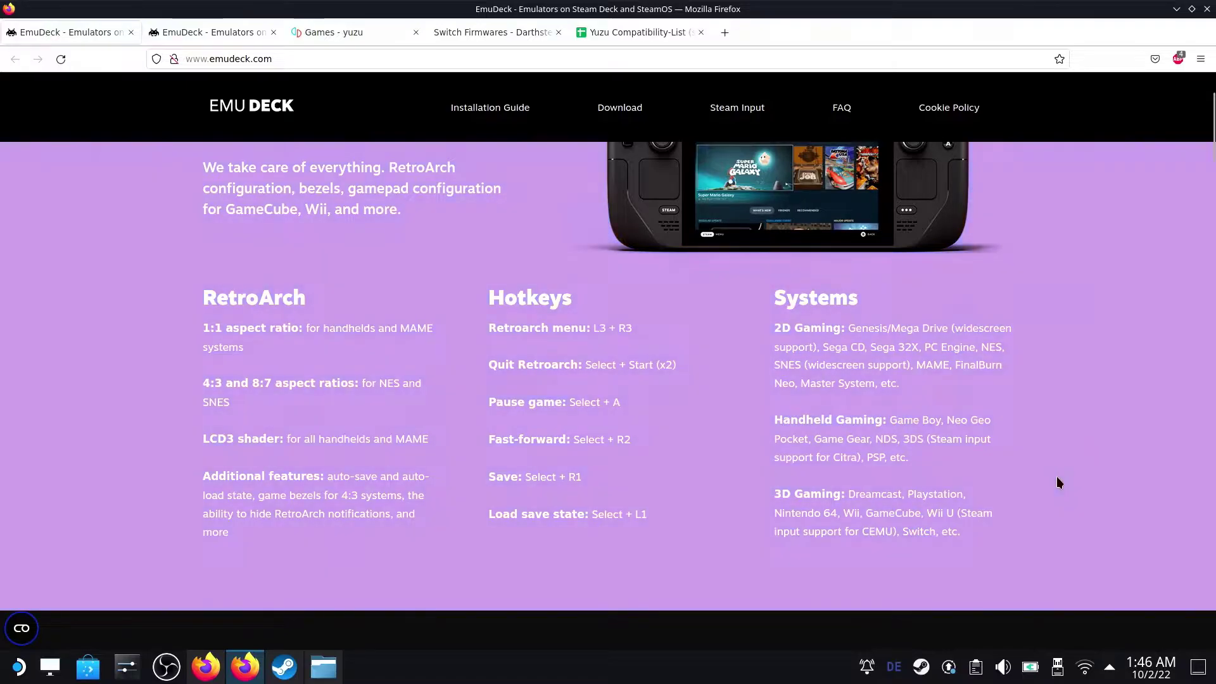
scroll(782, 434, "up", 3)
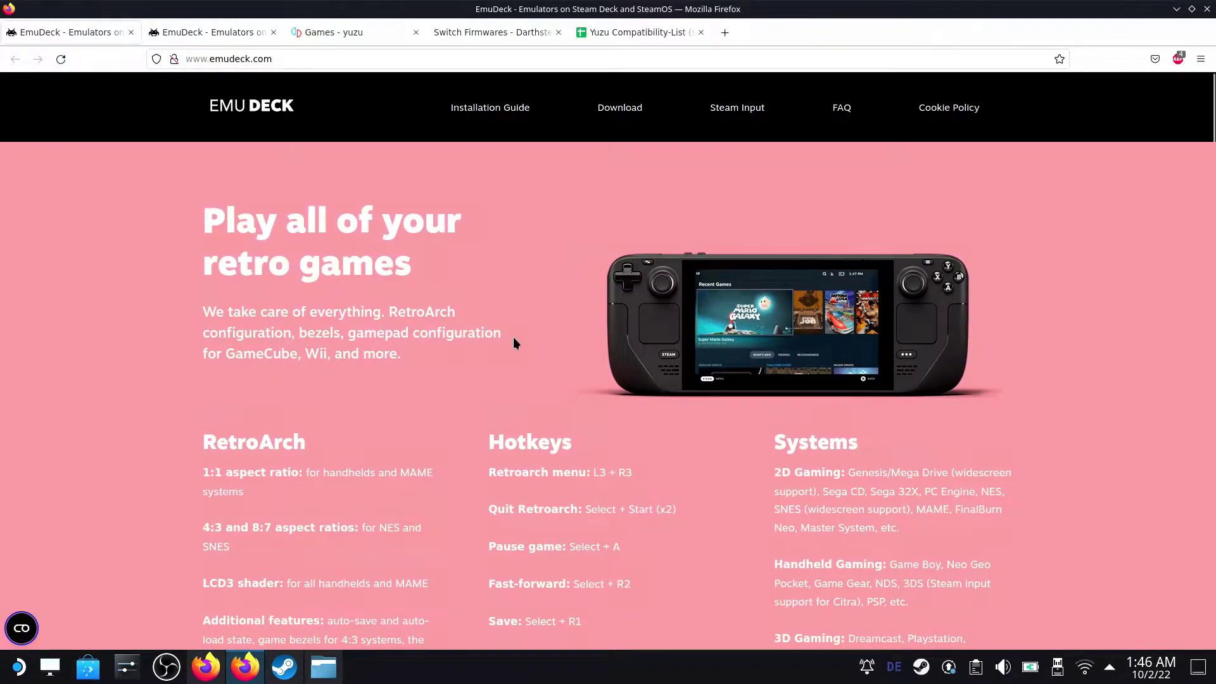
Step: Download the EmuDeck installer from the website's download section and minimize the browser
left_click(617, 106)
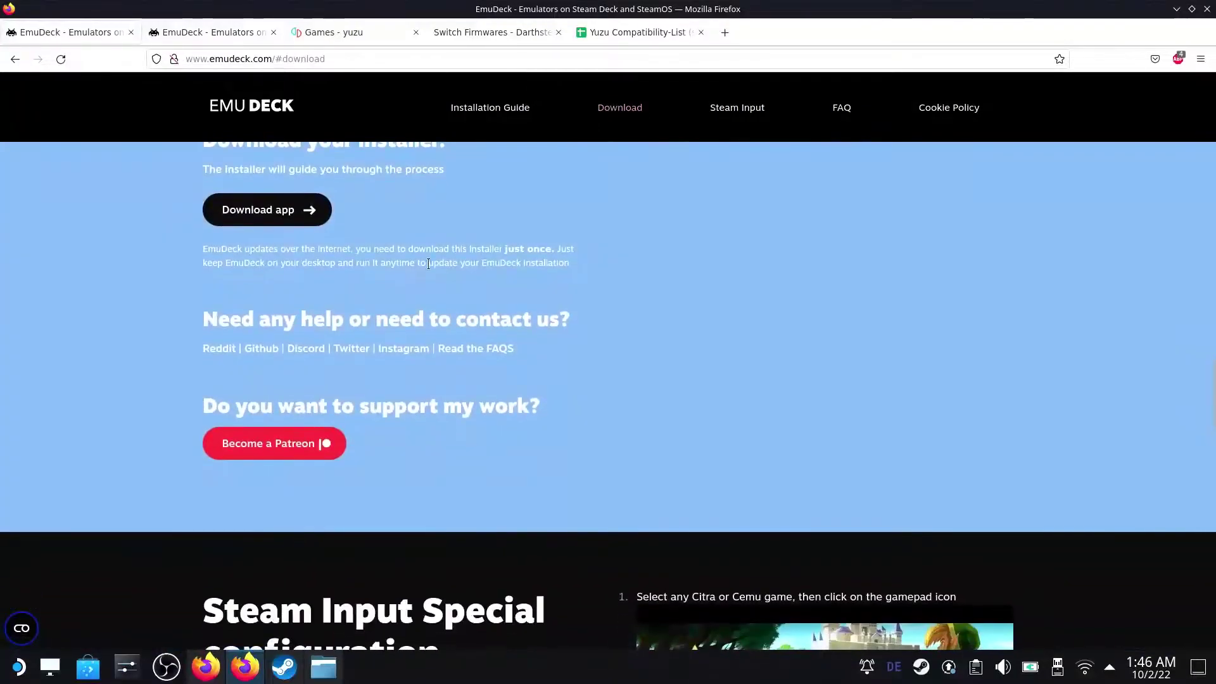
left_click(320, 222)
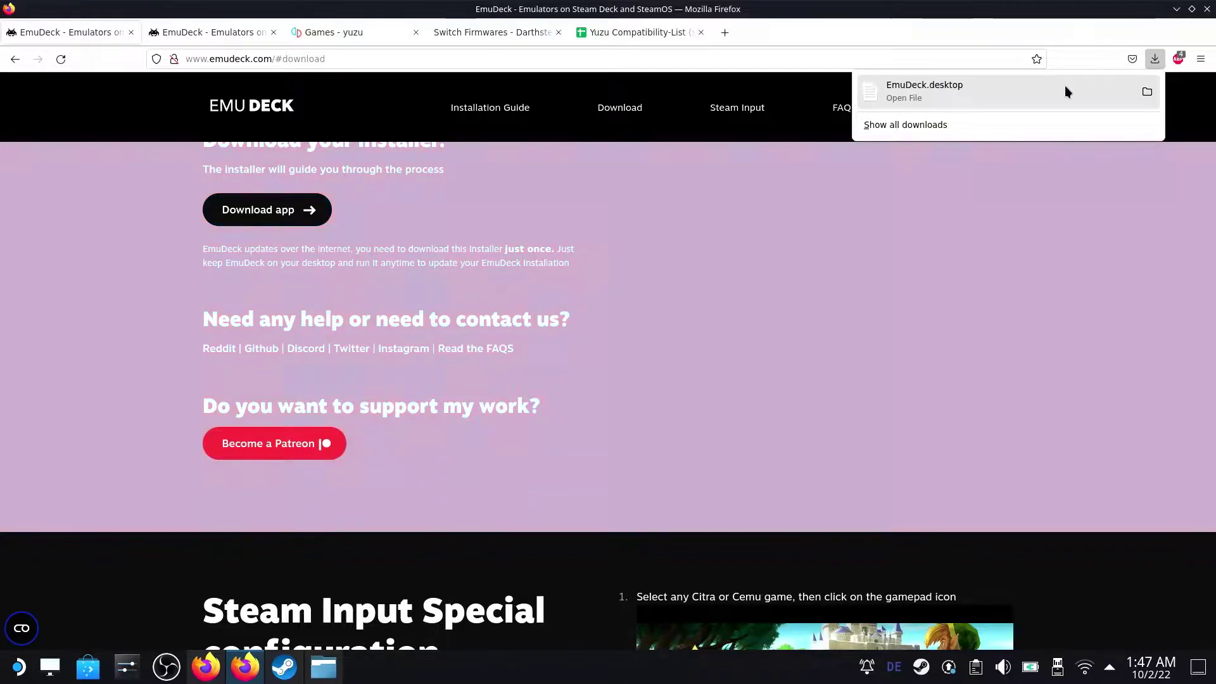
left_click(1171, 15)
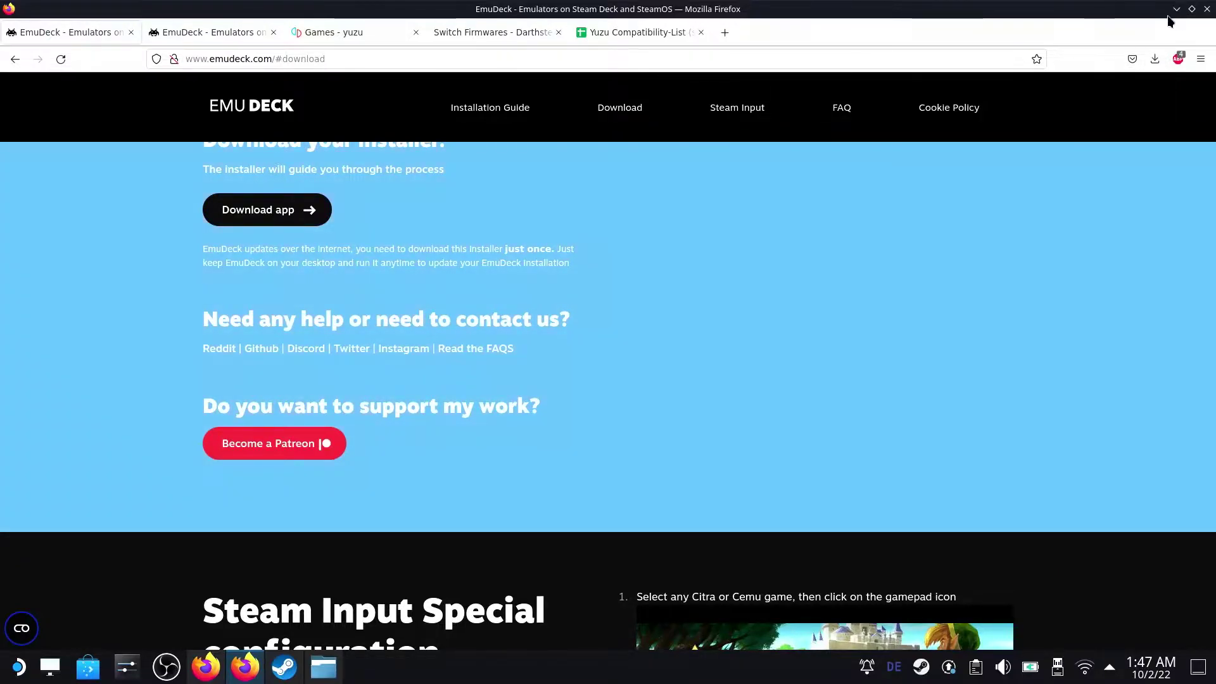
left_click(1175, 10)
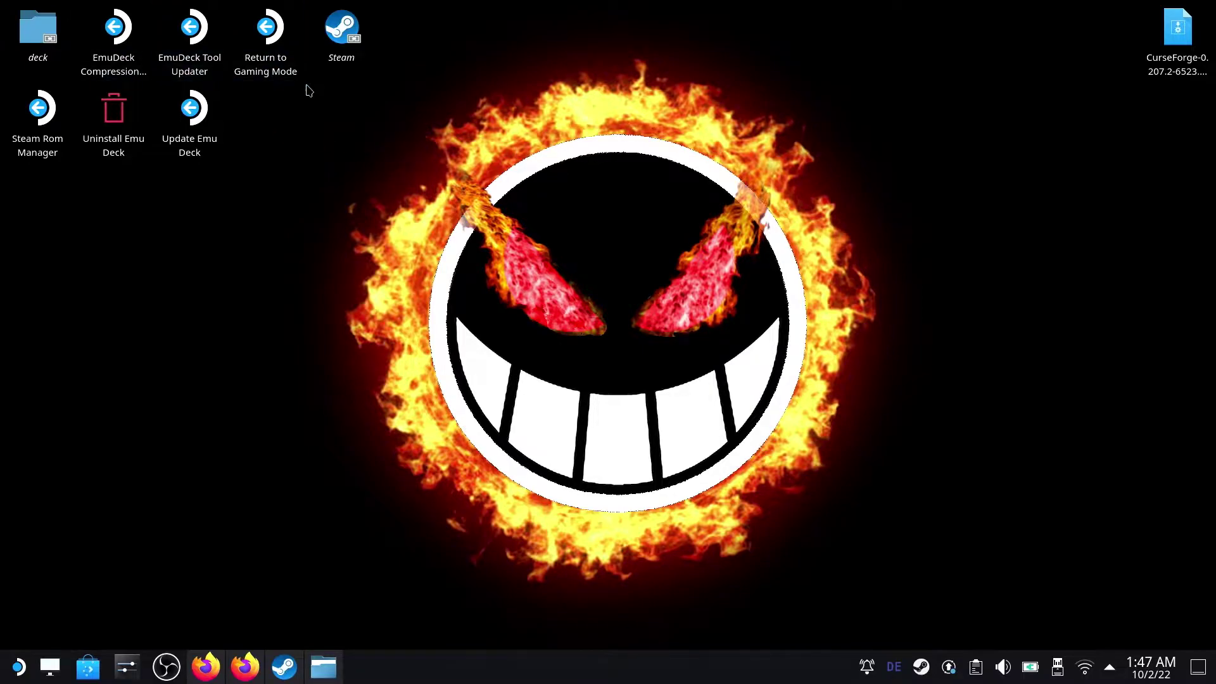
Step: Launch Update Emu Deck from the desktop and dismiss the changelog of new features
left_click(182, 121)
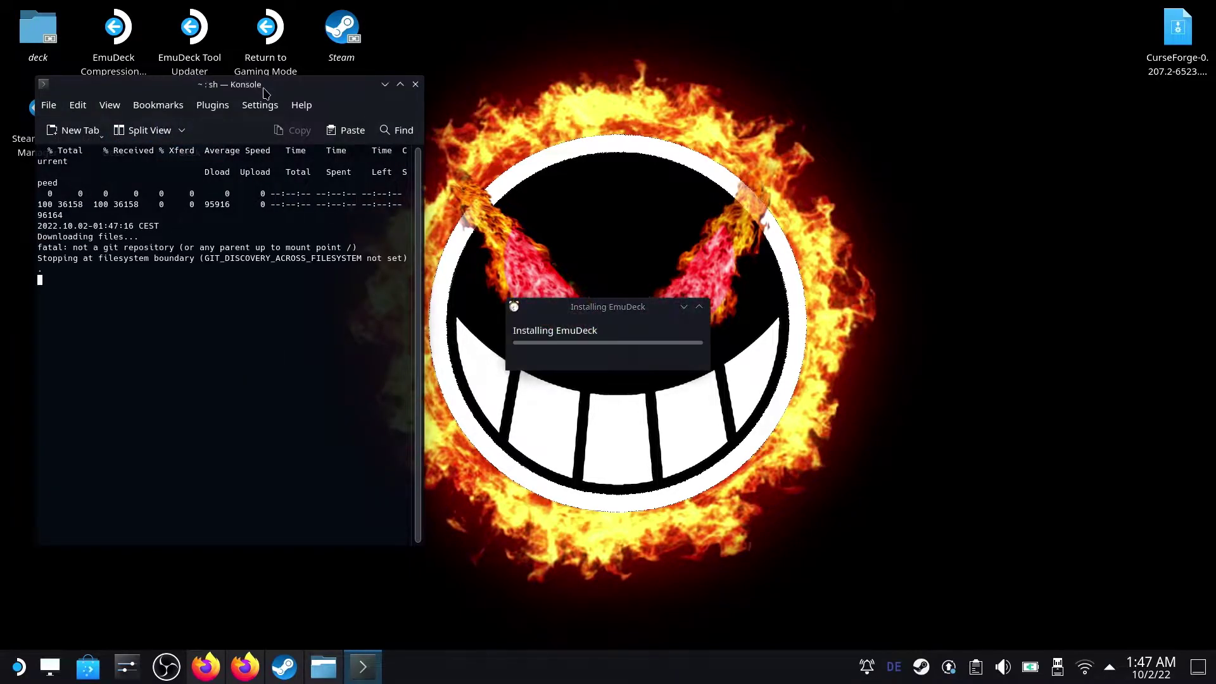
left_click_drag(264, 88, 254, 98)
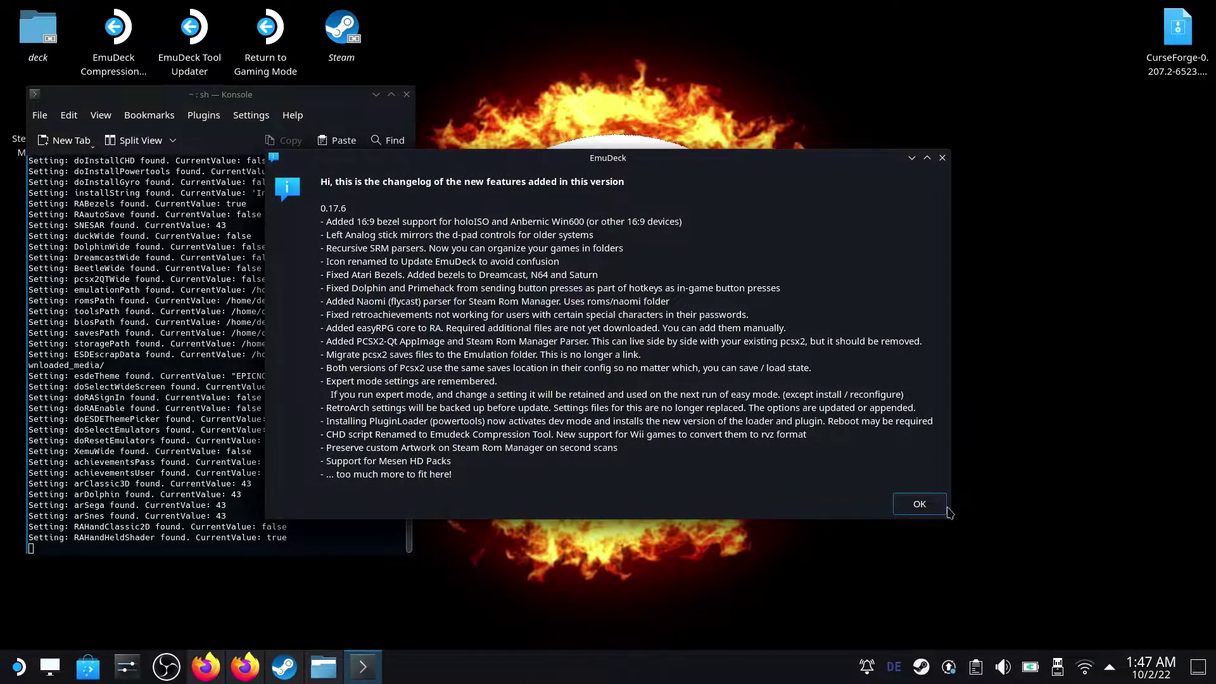
left_click(919, 504)
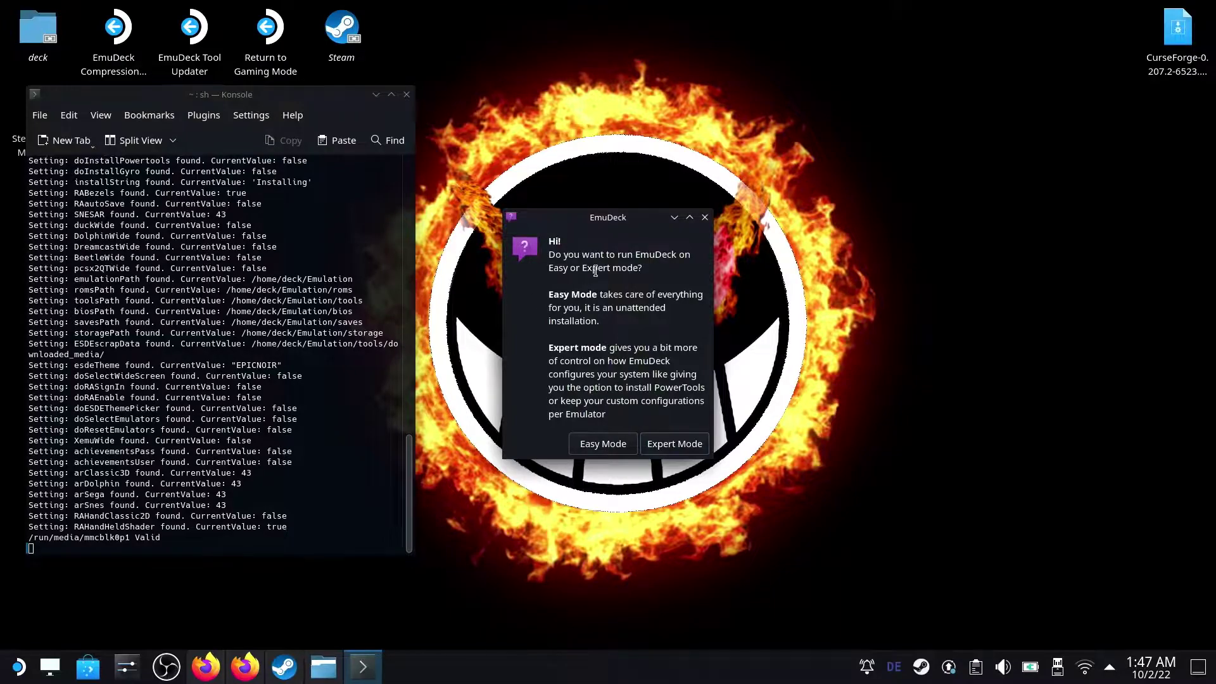
Step: Install EmuDeck in Easy Mode to the internal storage, moving the console window aside during the installation
left_click_drag(607, 218, 551, 222)
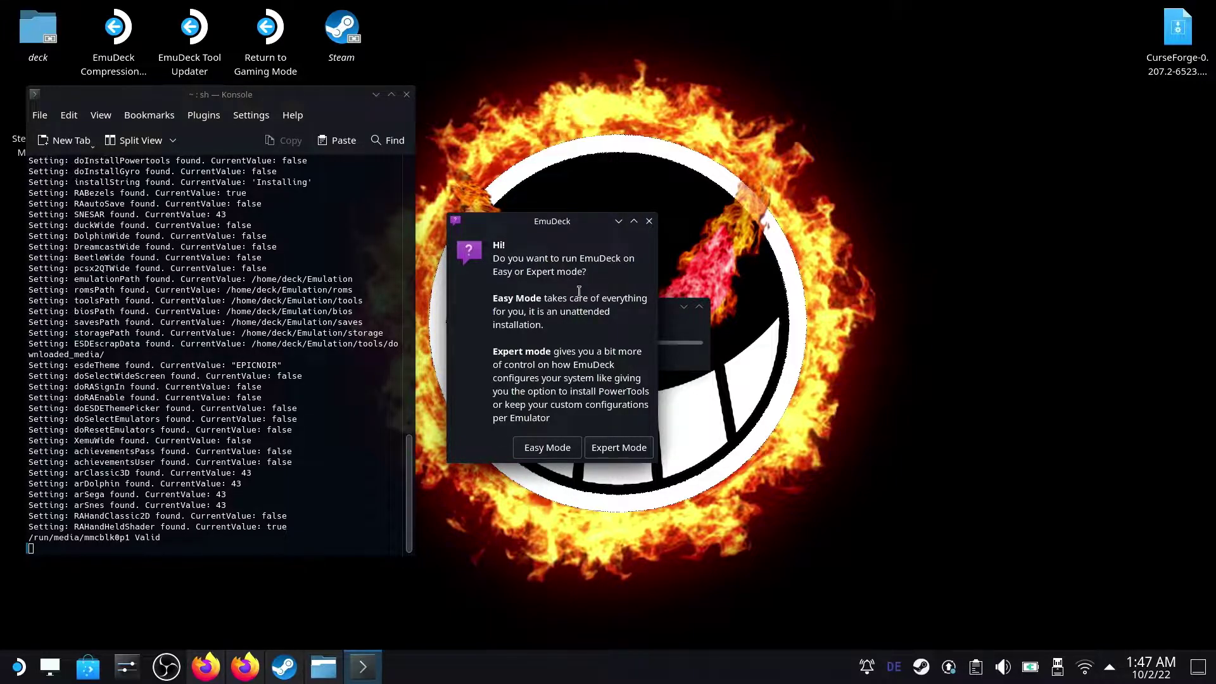
left_click(537, 448)
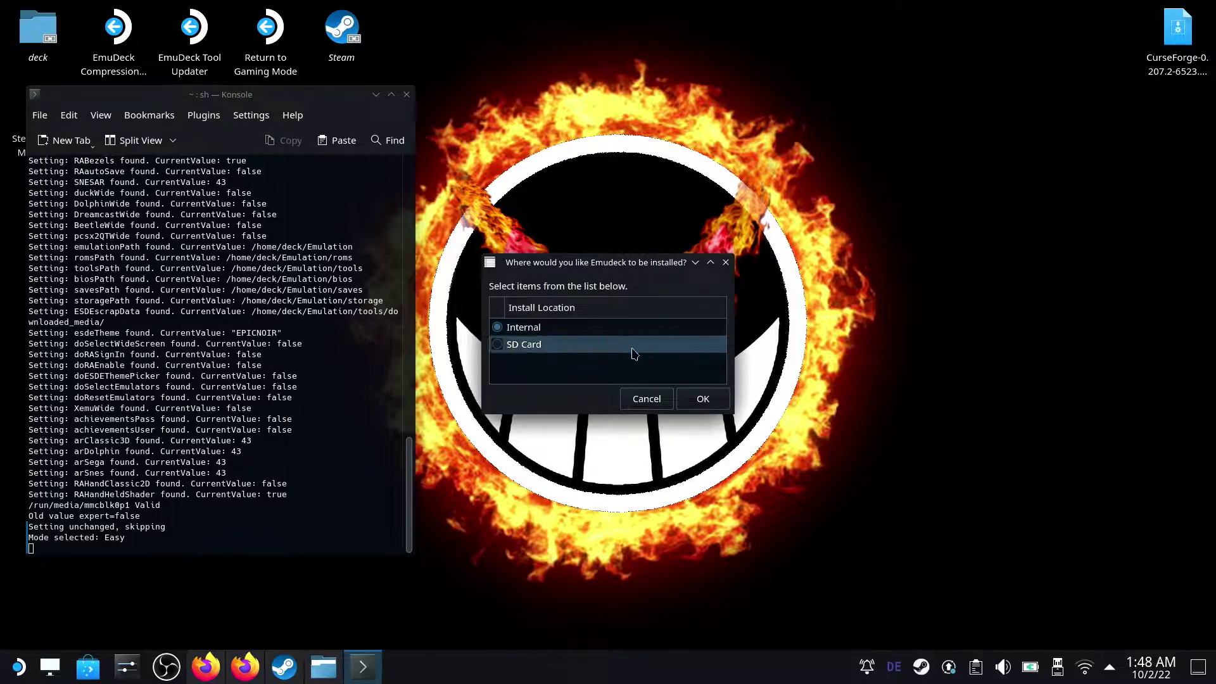
left_click(703, 399)
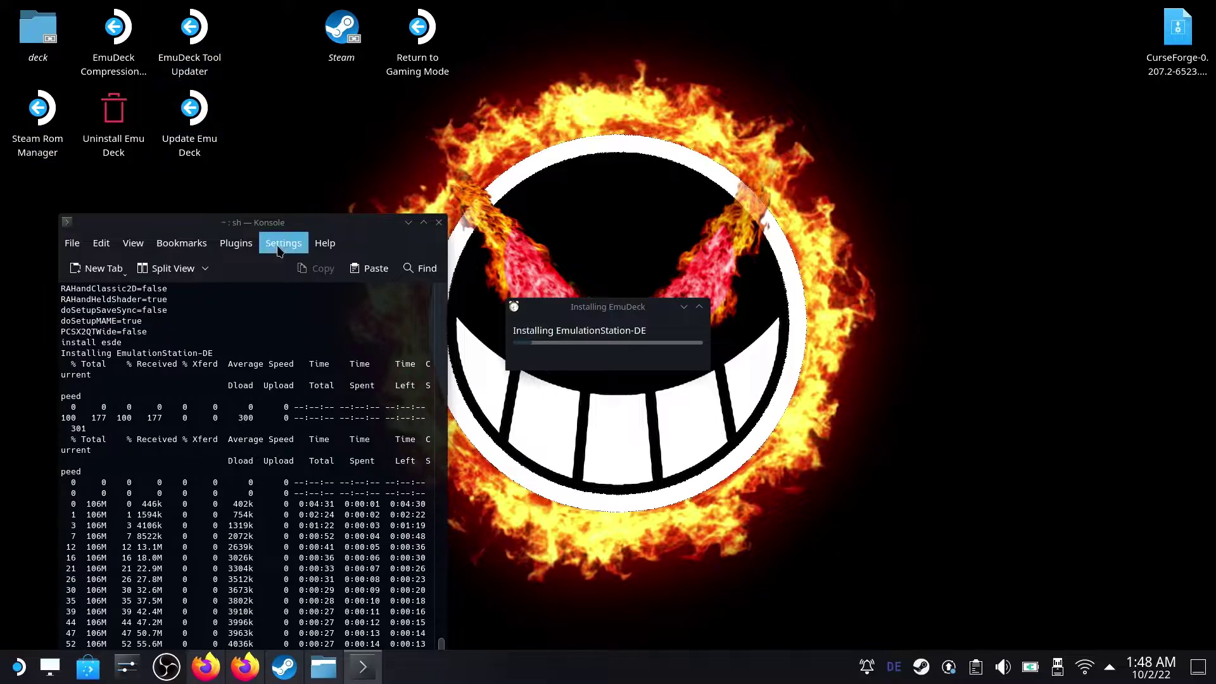
left_click_drag(287, 226, 263, 90)
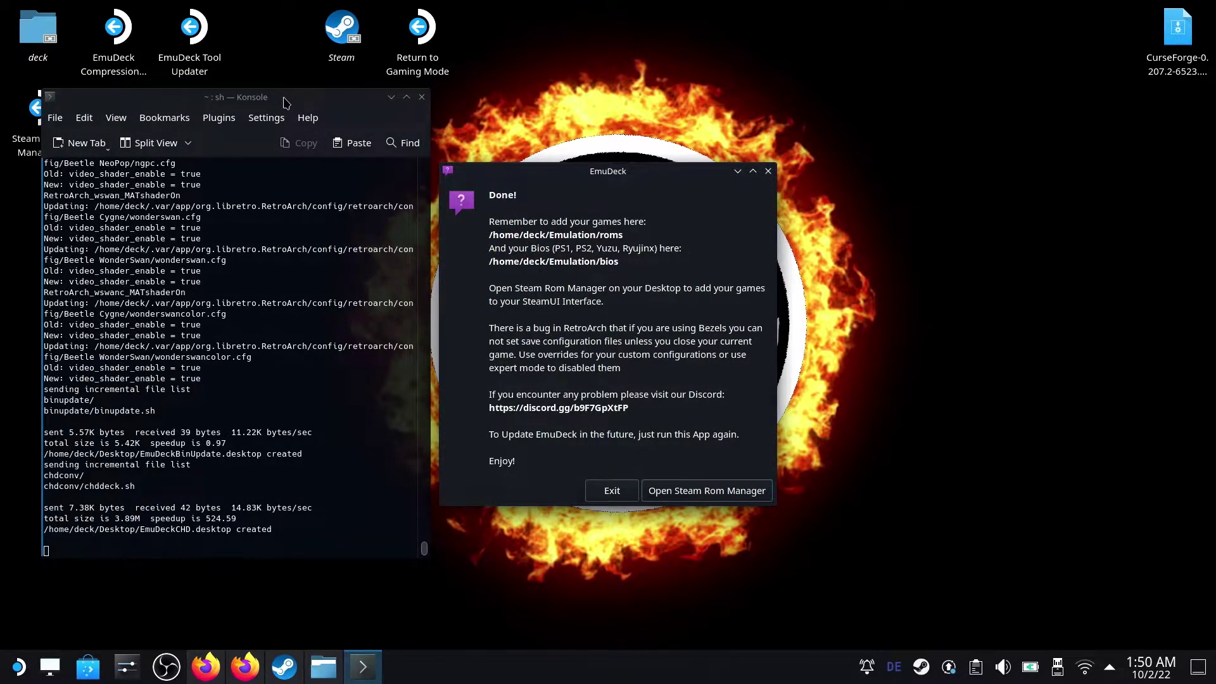
Step: Review the roms and bios folder paths given in the EmuDeck completion message
left_click_drag(638, 175, 630, 180)
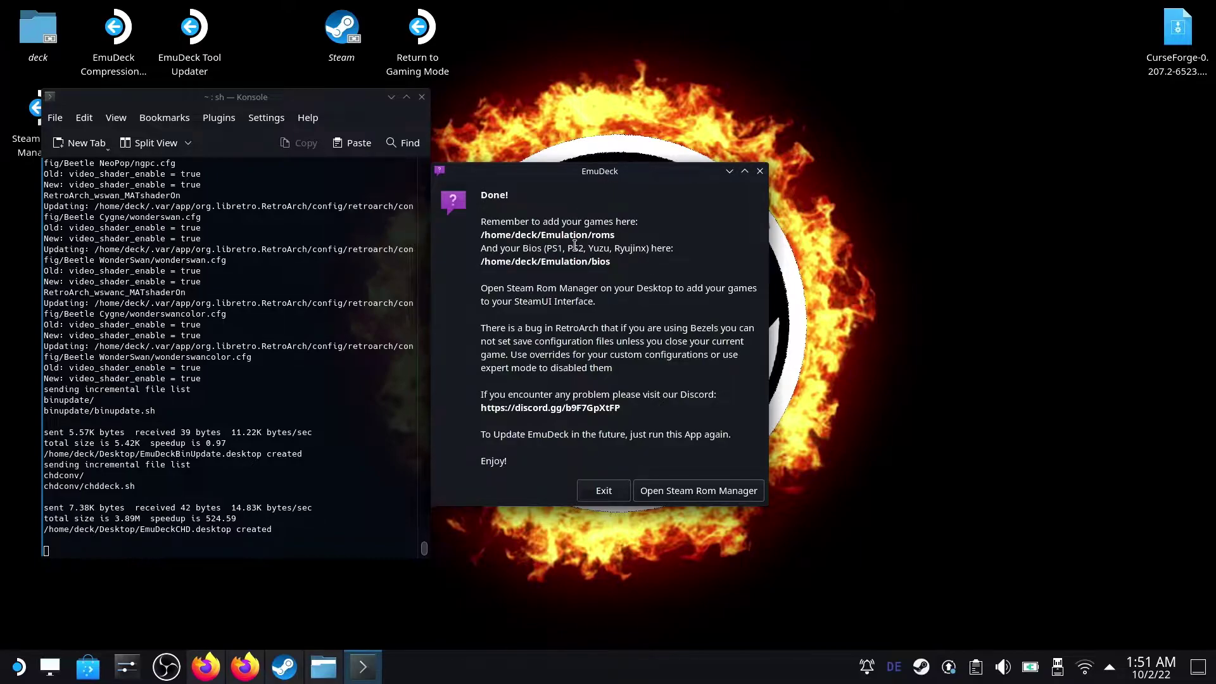
left_click_drag(501, 235, 645, 266)
left_click(613, 236)
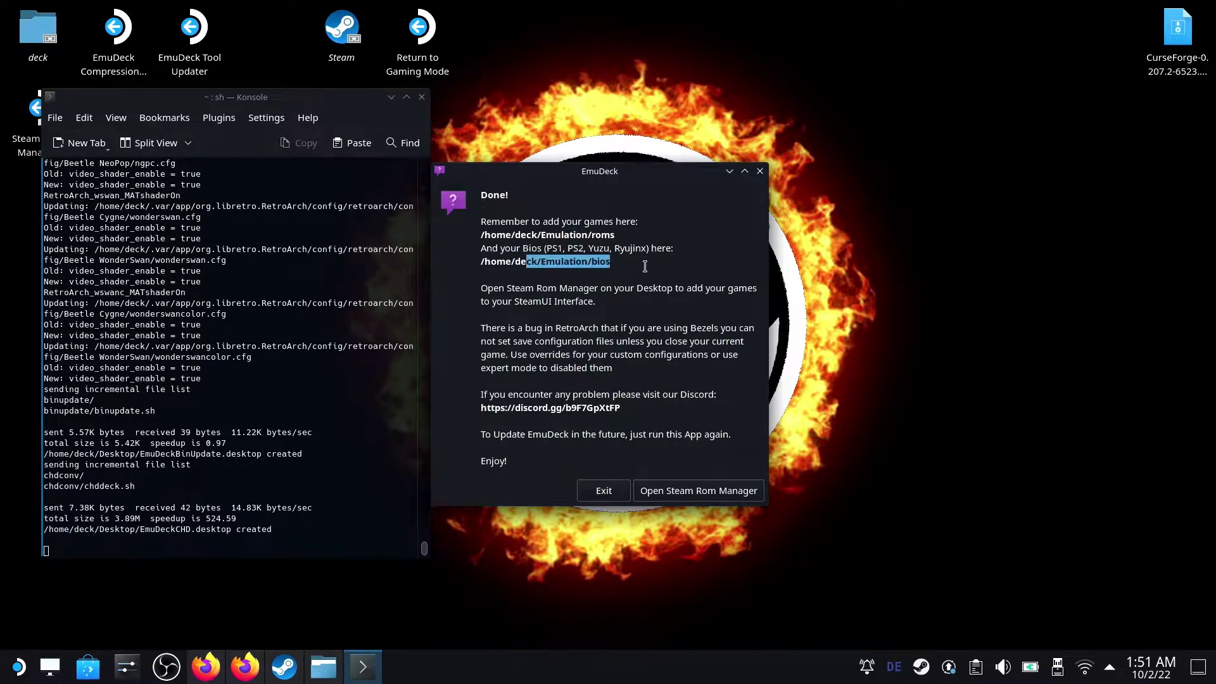
left_click(648, 266)
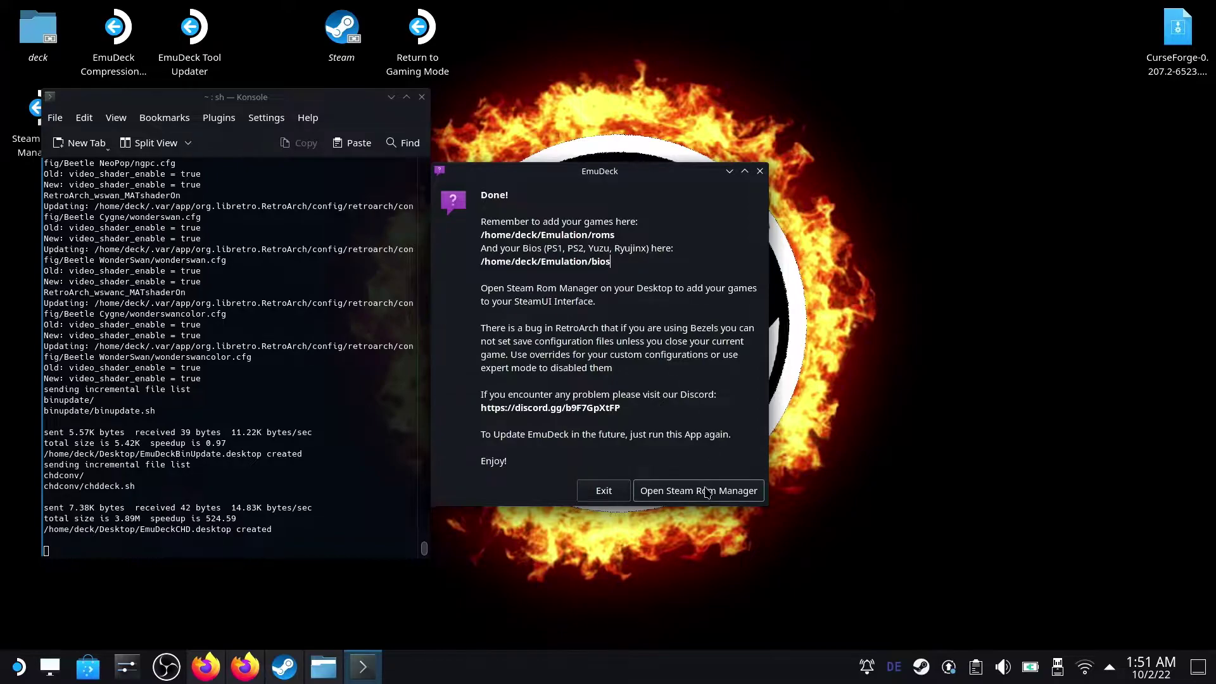
Step: Open Steam ROM Manager from the EmuDeck completion message and minimize the console window
left_click(390, 98)
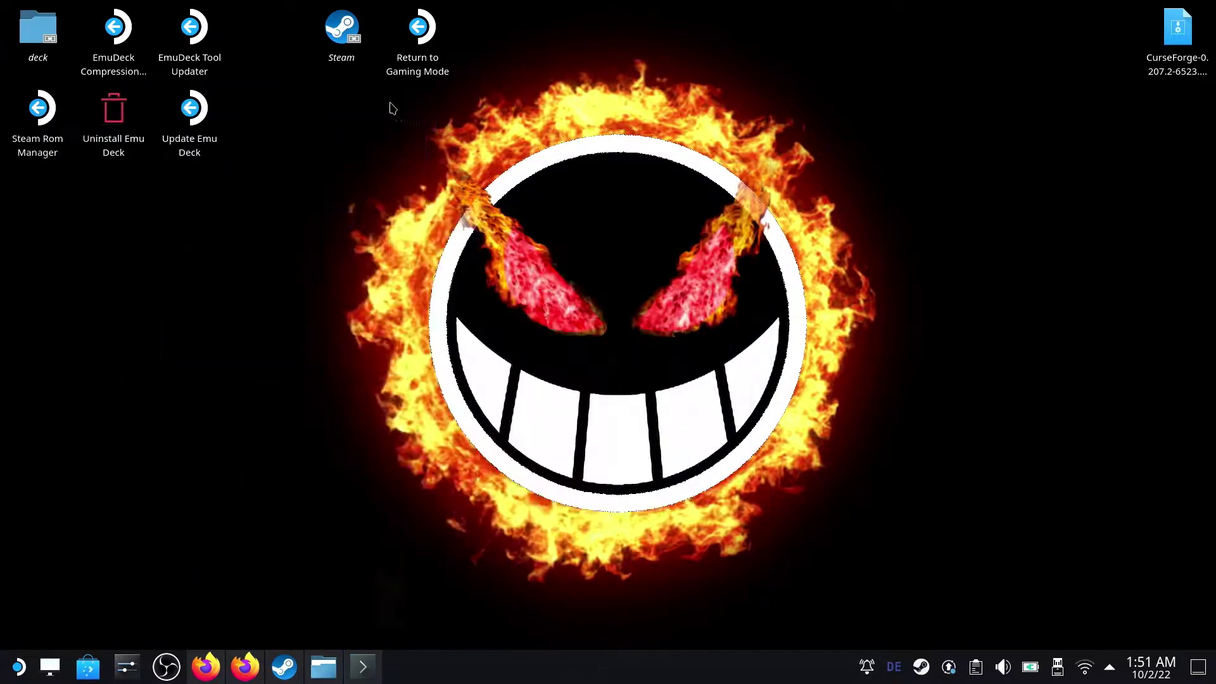
left_click(363, 681)
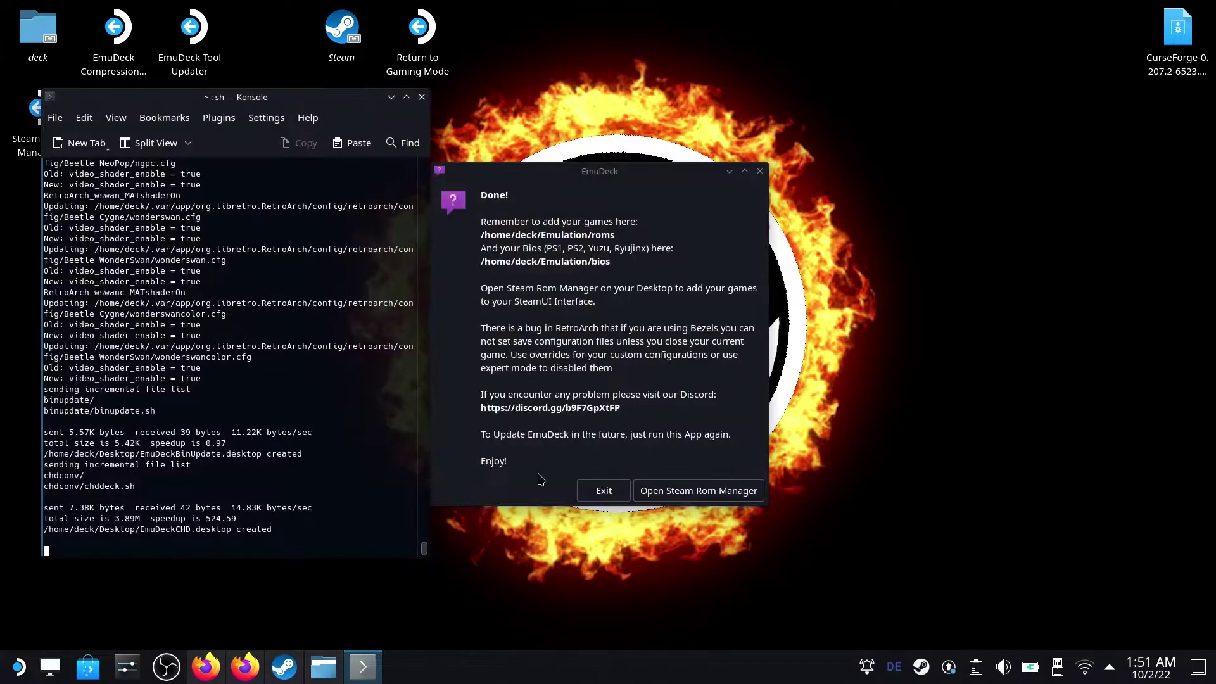
left_click(681, 491)
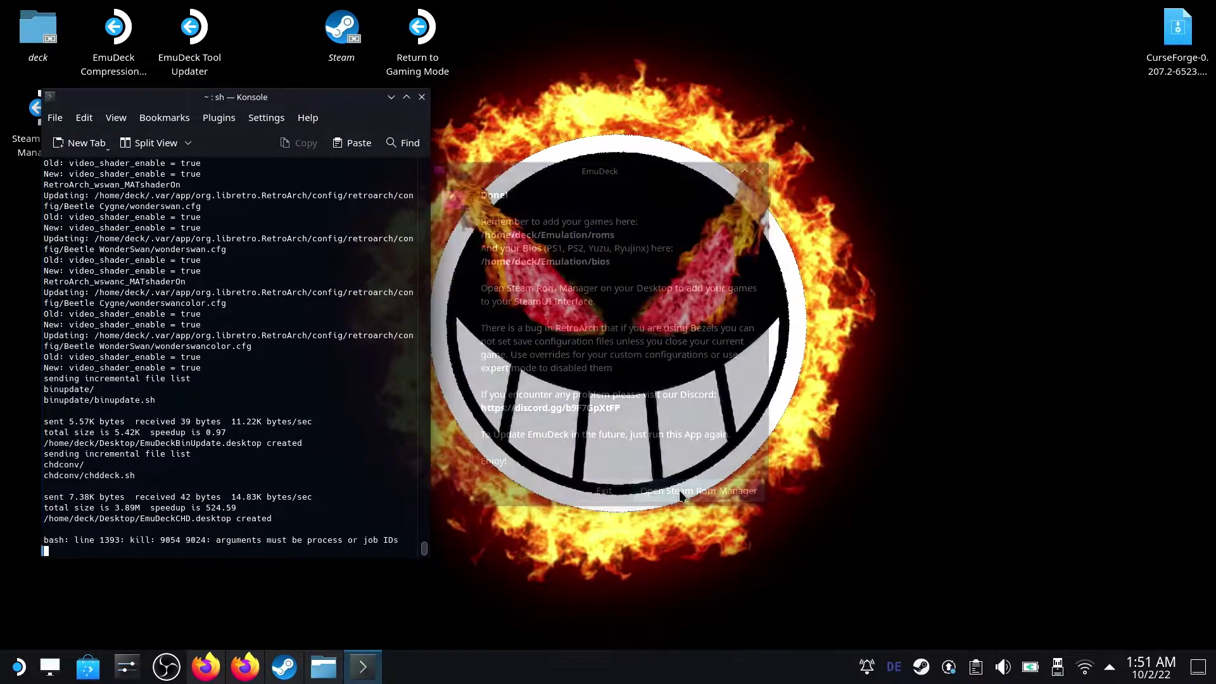
left_click(391, 98)
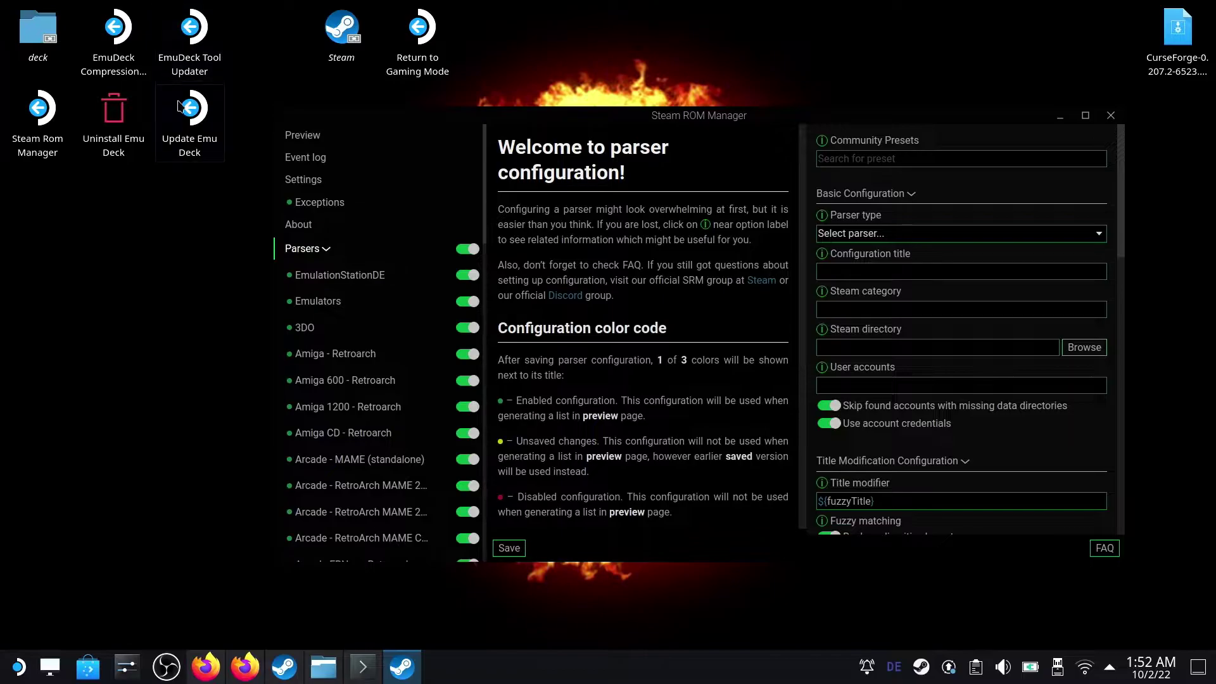
Step: Look at the available application updates in Discover and close it
left_click(948, 667)
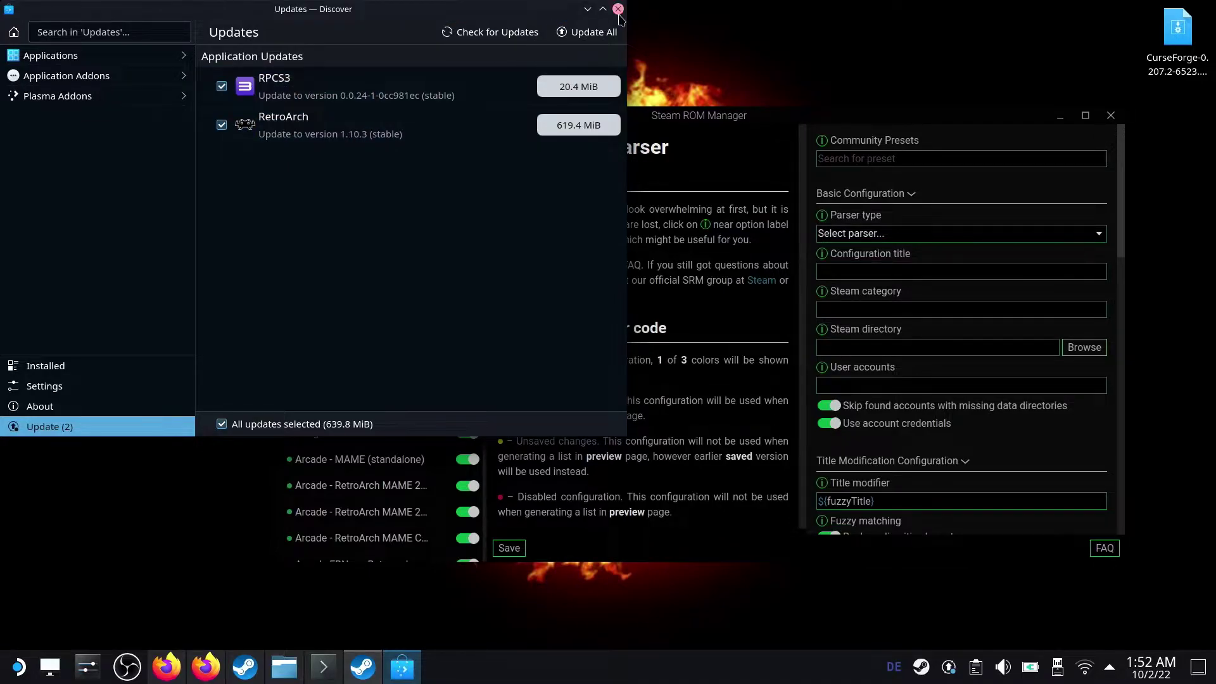
left_click_drag(541, 13, 533, 39)
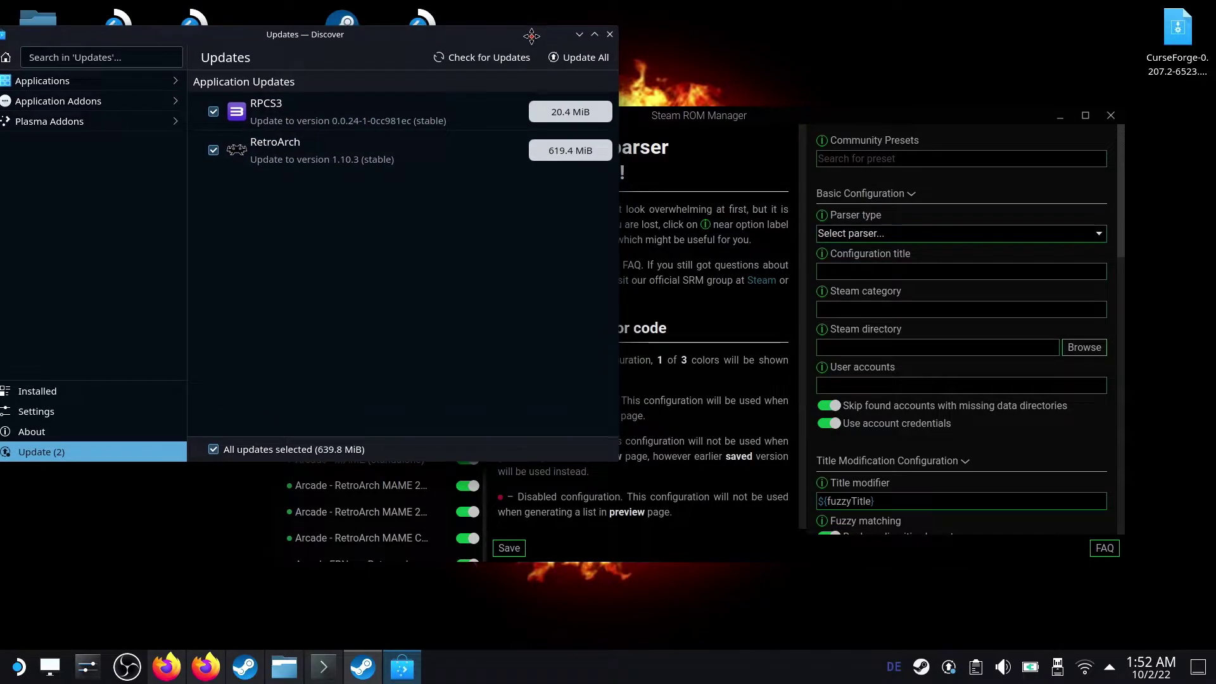
left_click(608, 35)
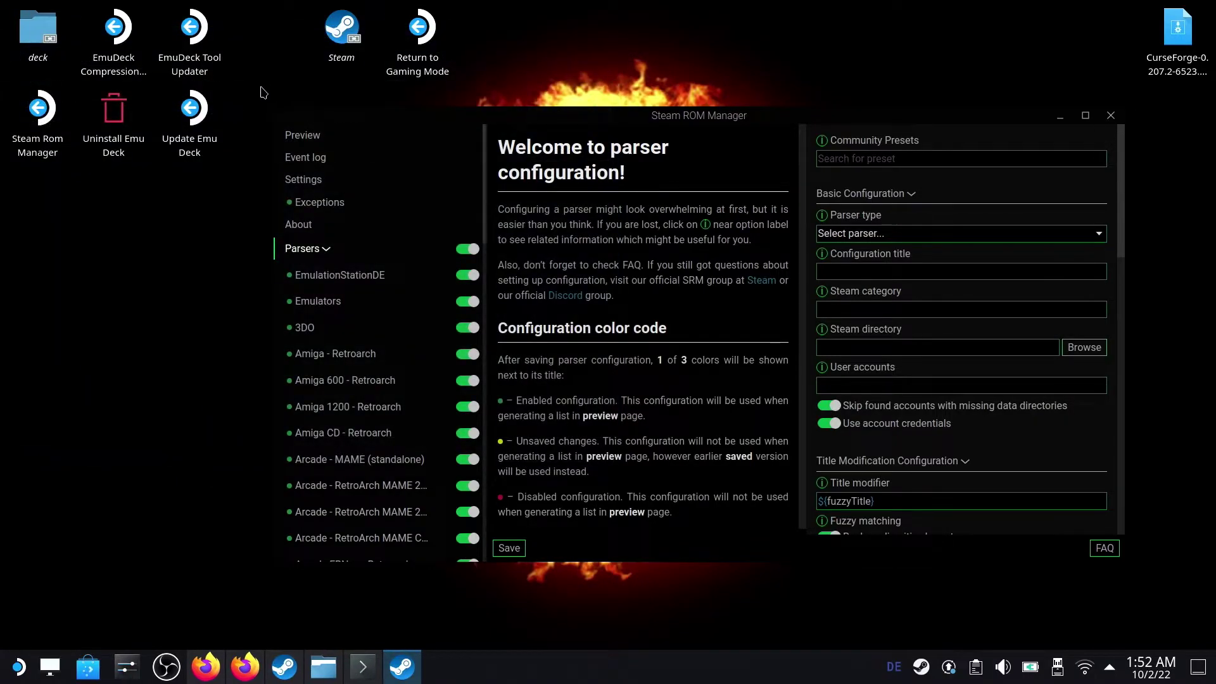
left_click(203, 126)
left_click(290, 90)
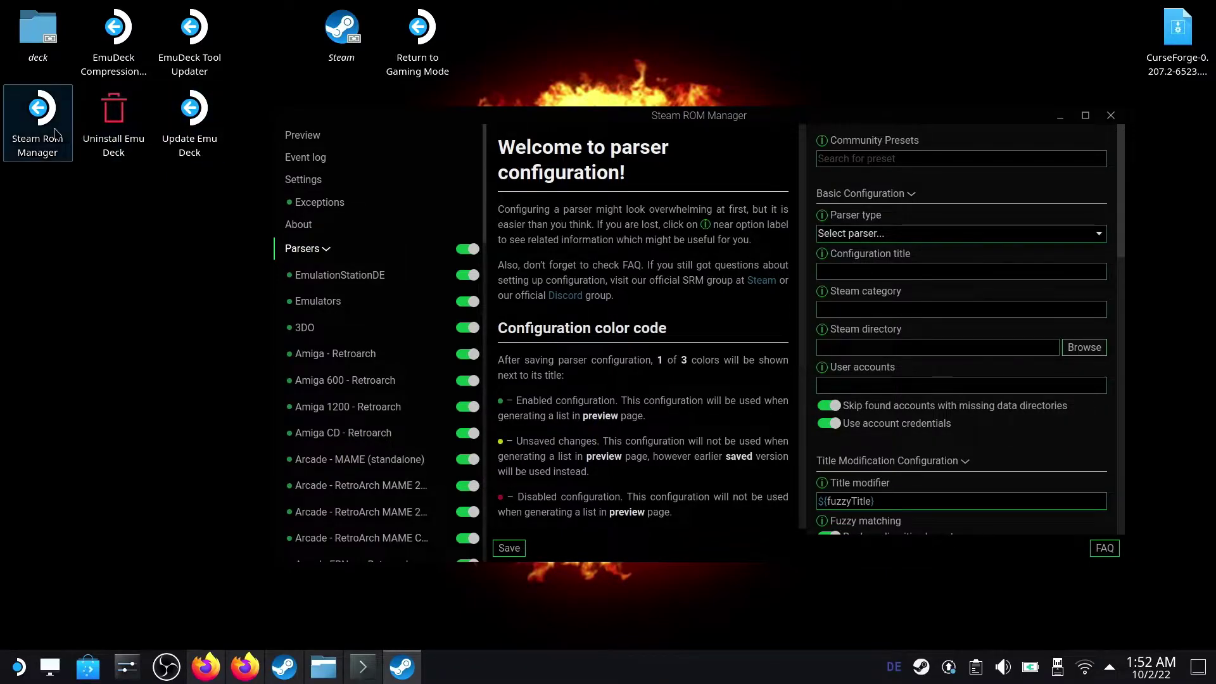
Step: Apply the Generic community preset to a new parser configuration in Steam ROM Manager
left_click_drag(588, 120, 478, 144)
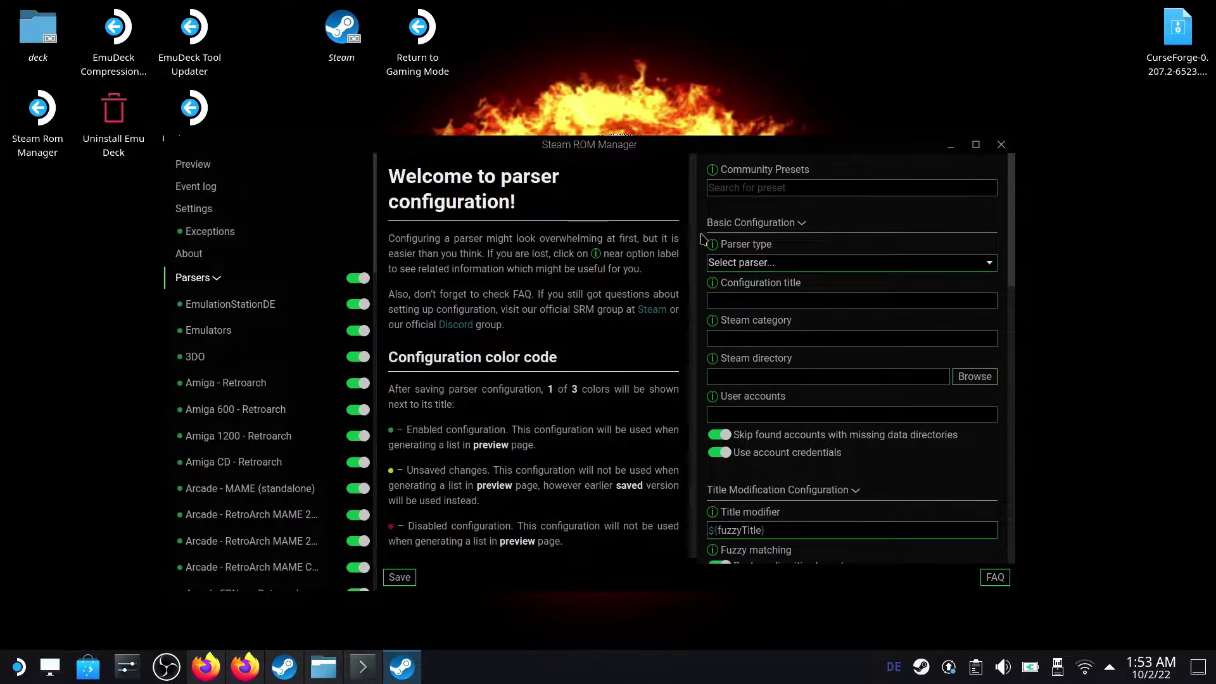
left_click(738, 188)
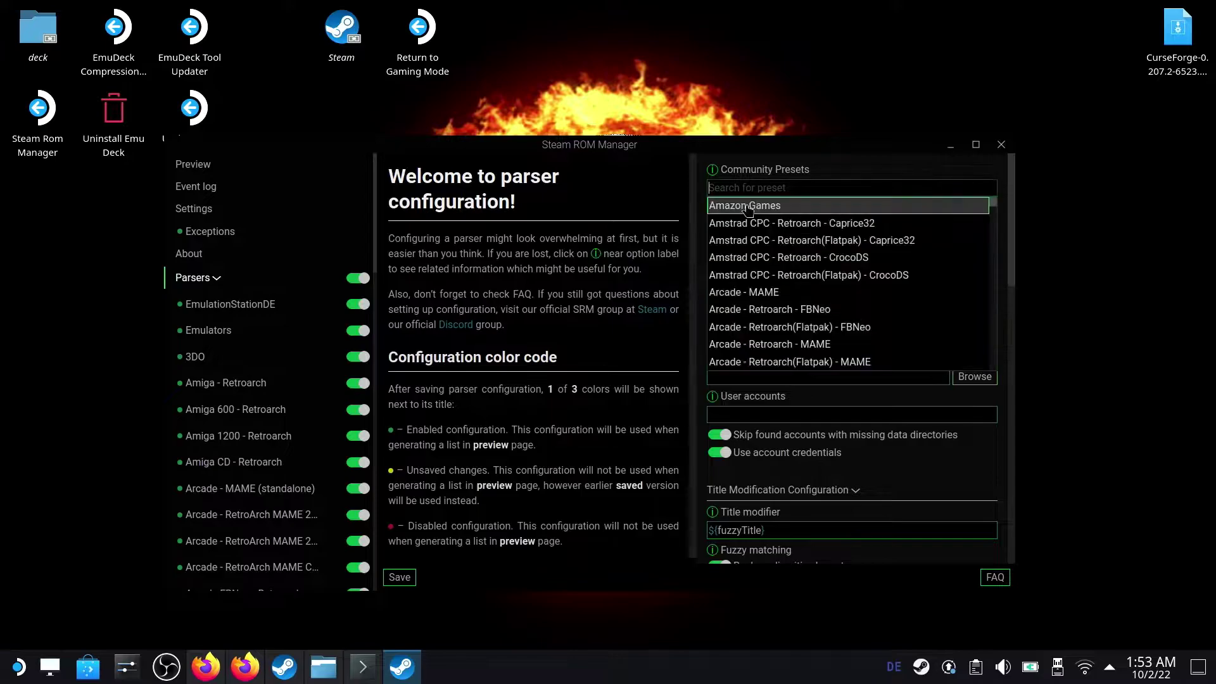
type("gene")
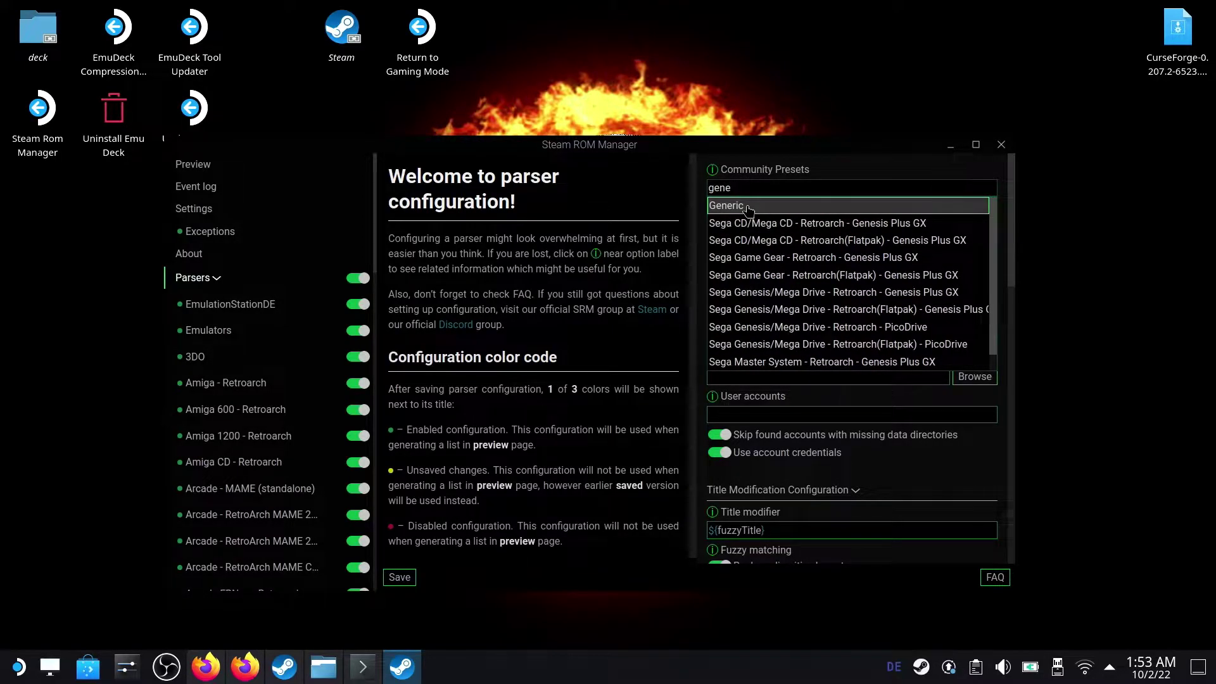
left_click(748, 207)
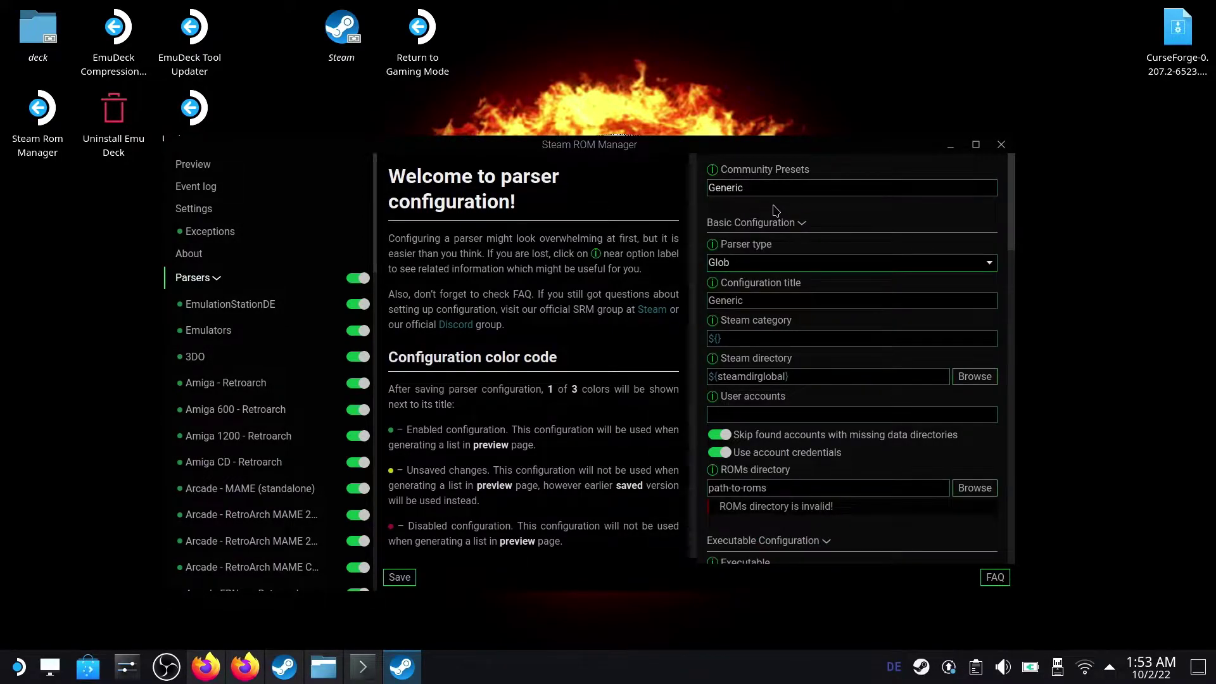
Step: Set the Generic parser's ROMs directory to the roms folder inside Emulation
left_click(985, 489)
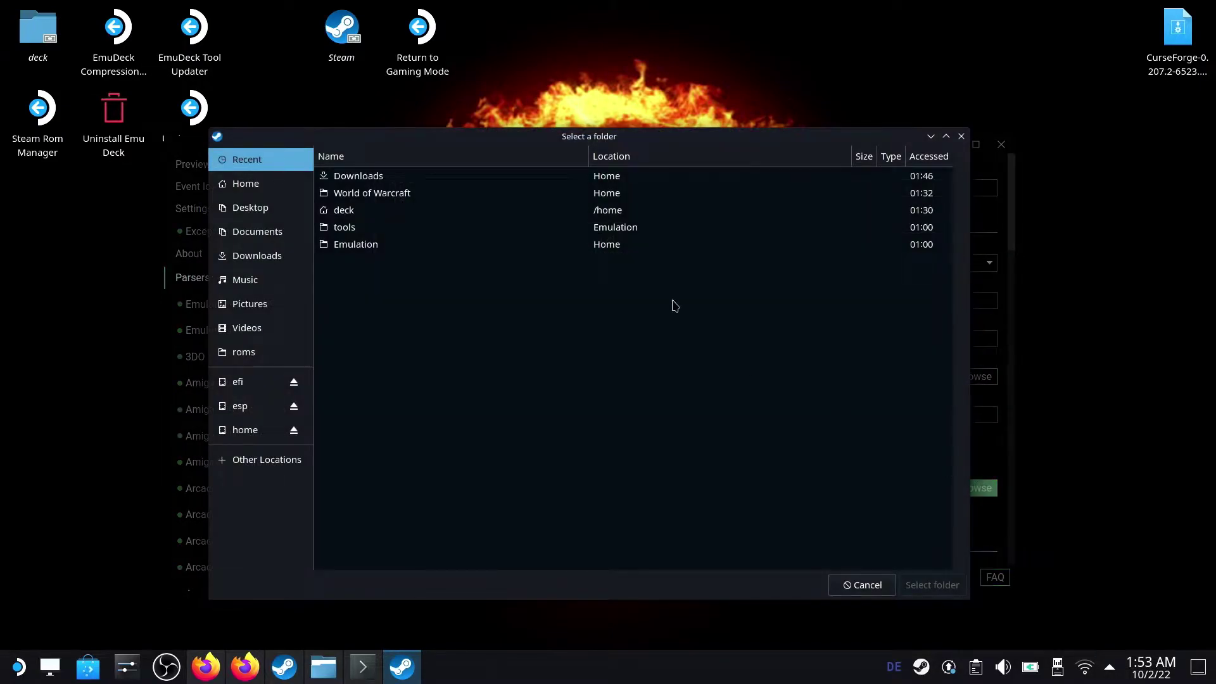
double_click(373, 248)
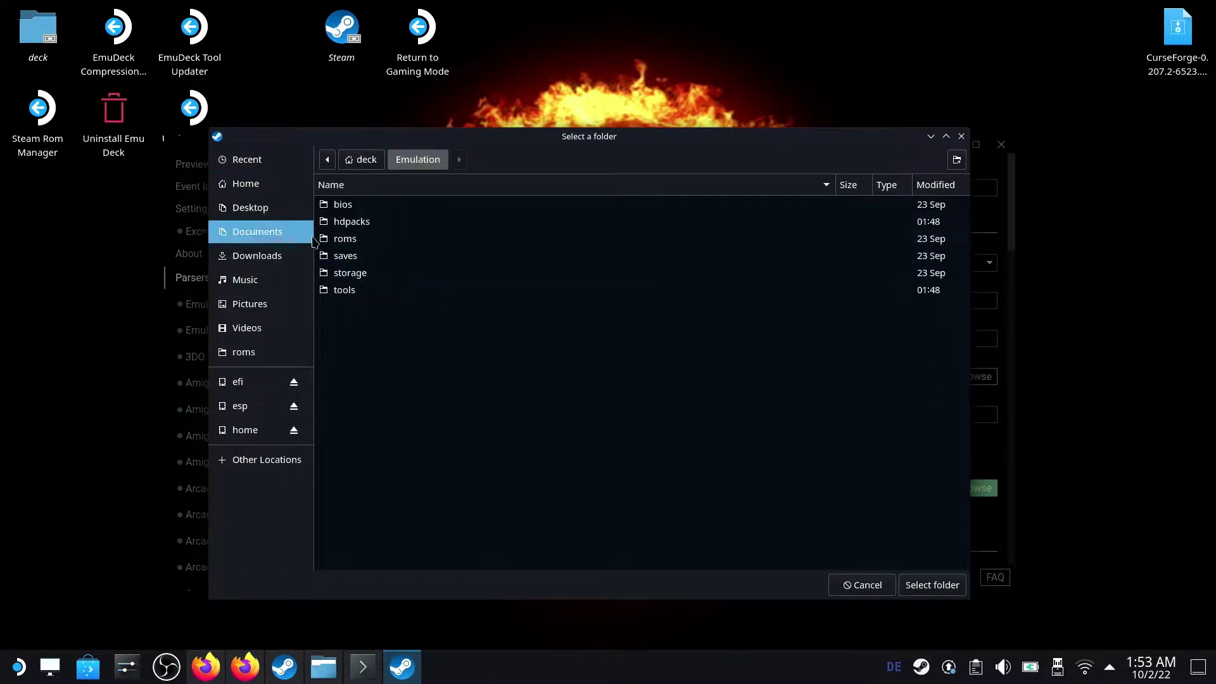
left_click(379, 240)
left_click(931, 584)
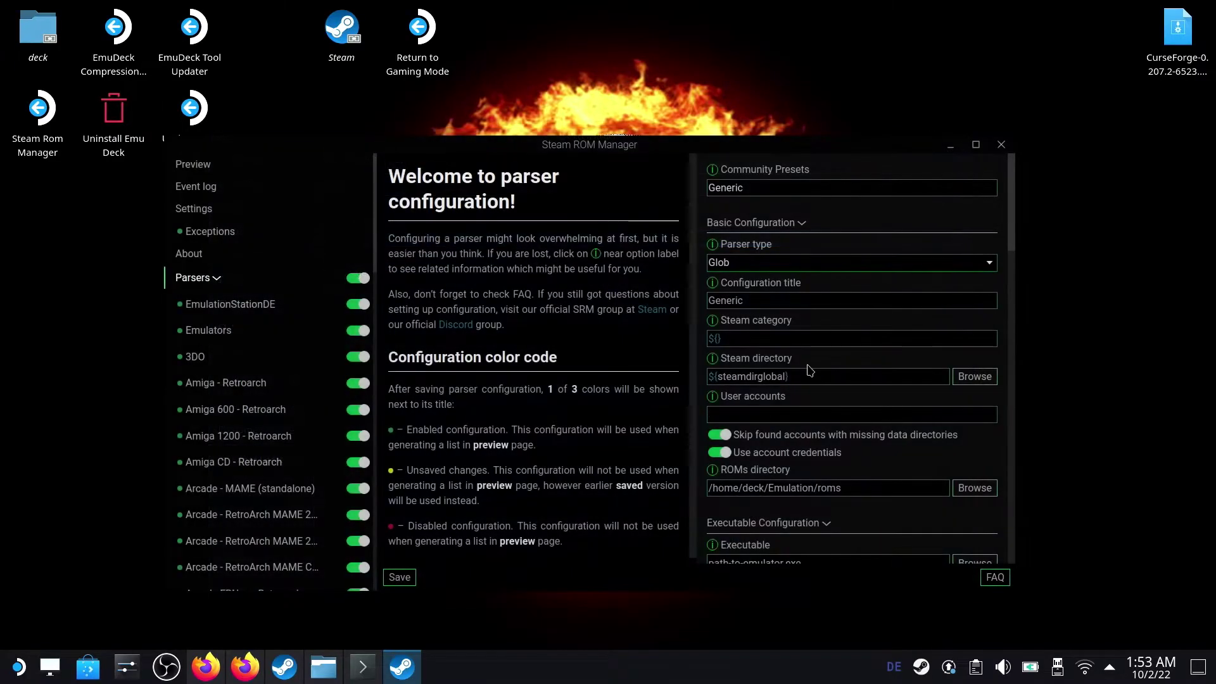
Step: Set the Generic parser's executable to EmulationStation-DE-x64_SteamDeck.AppImage from the Emulation/tools folder
scroll(928, 424, "down", 1)
scroll(928, 423, "down", 1)
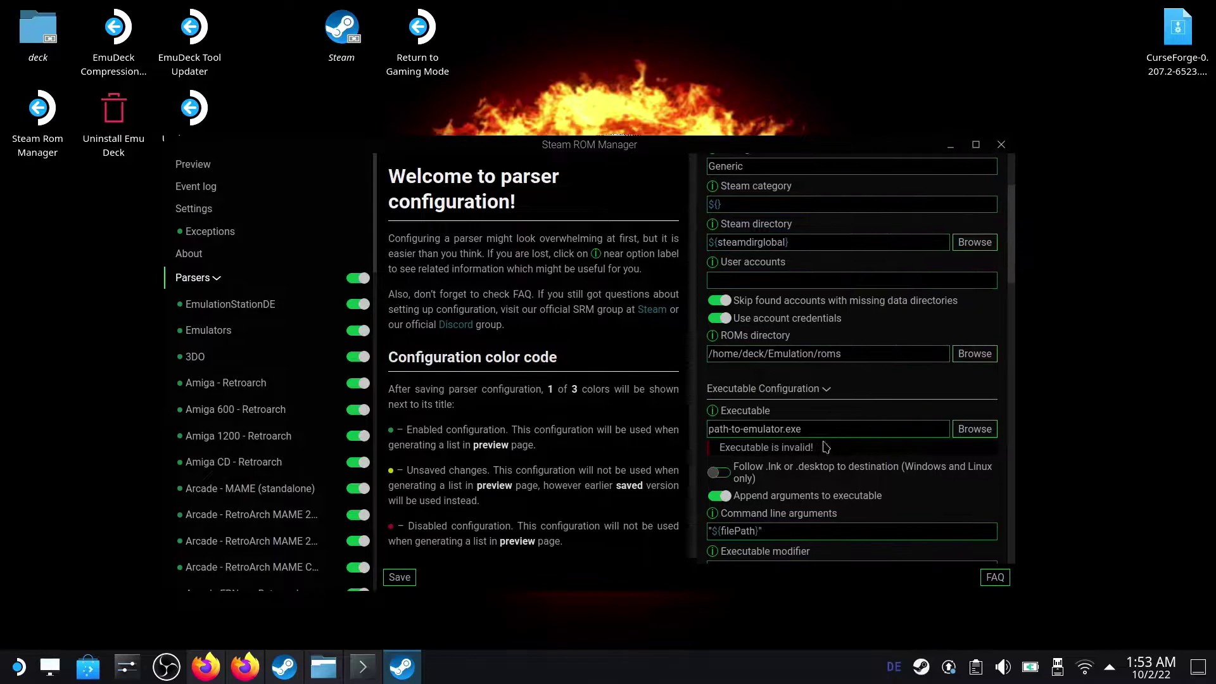
left_click(974, 430)
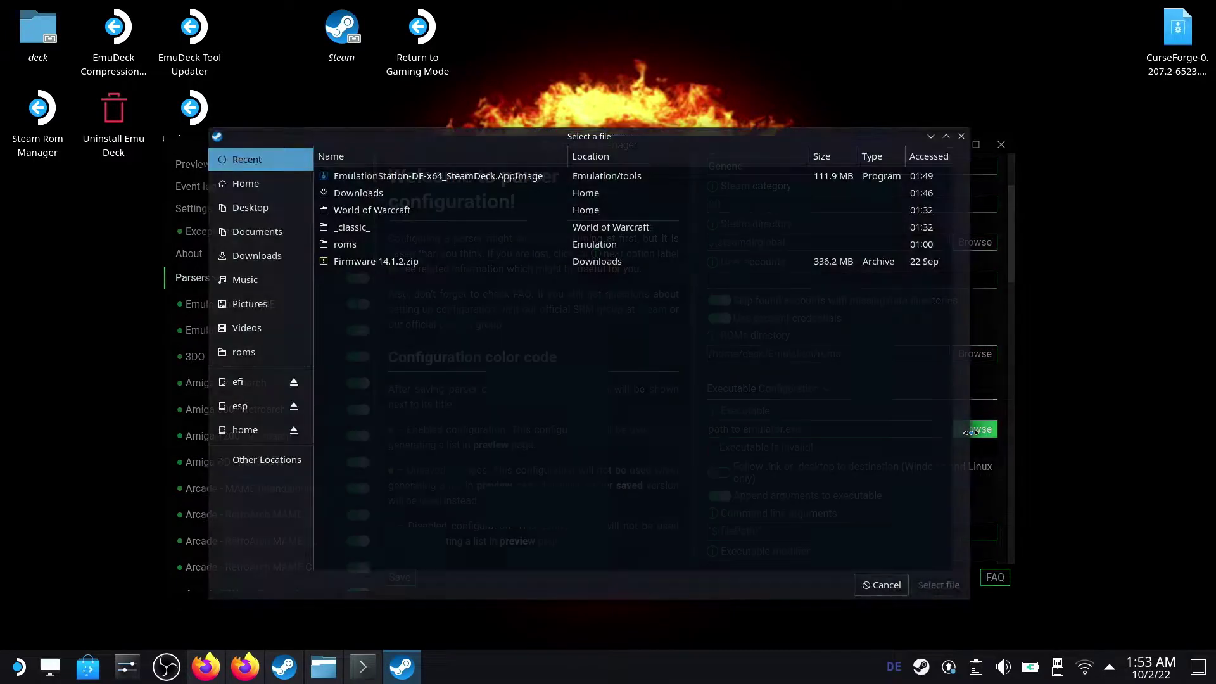
left_click(438, 177)
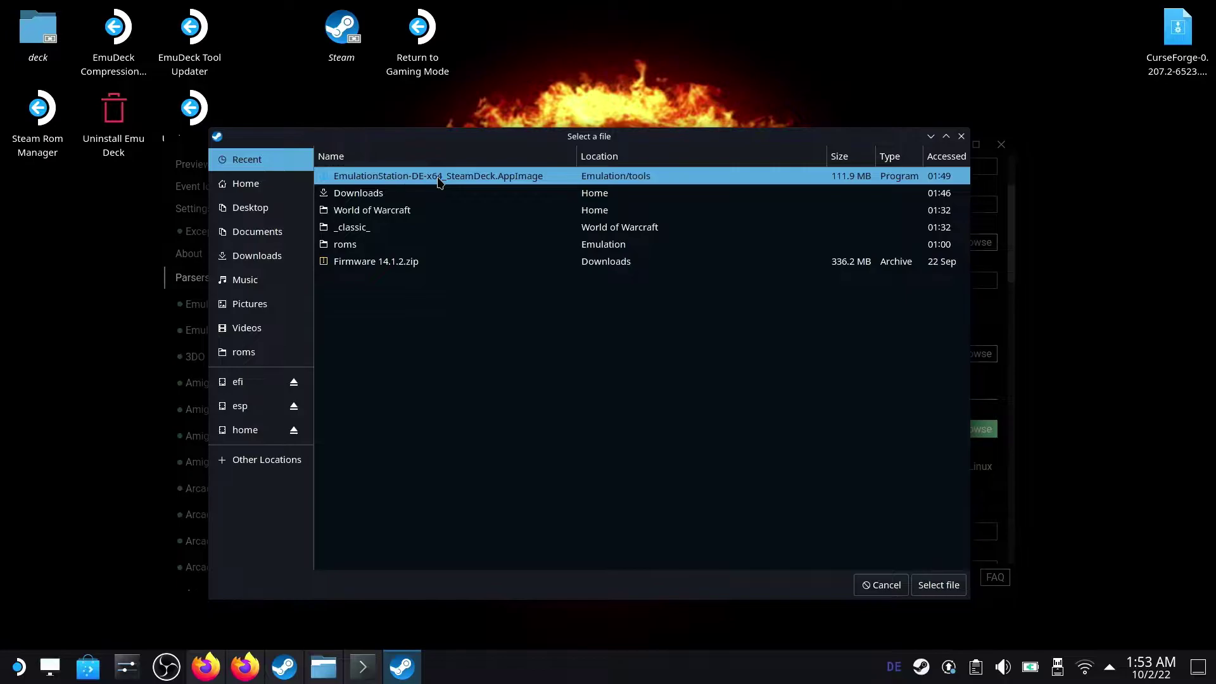
left_click(938, 585)
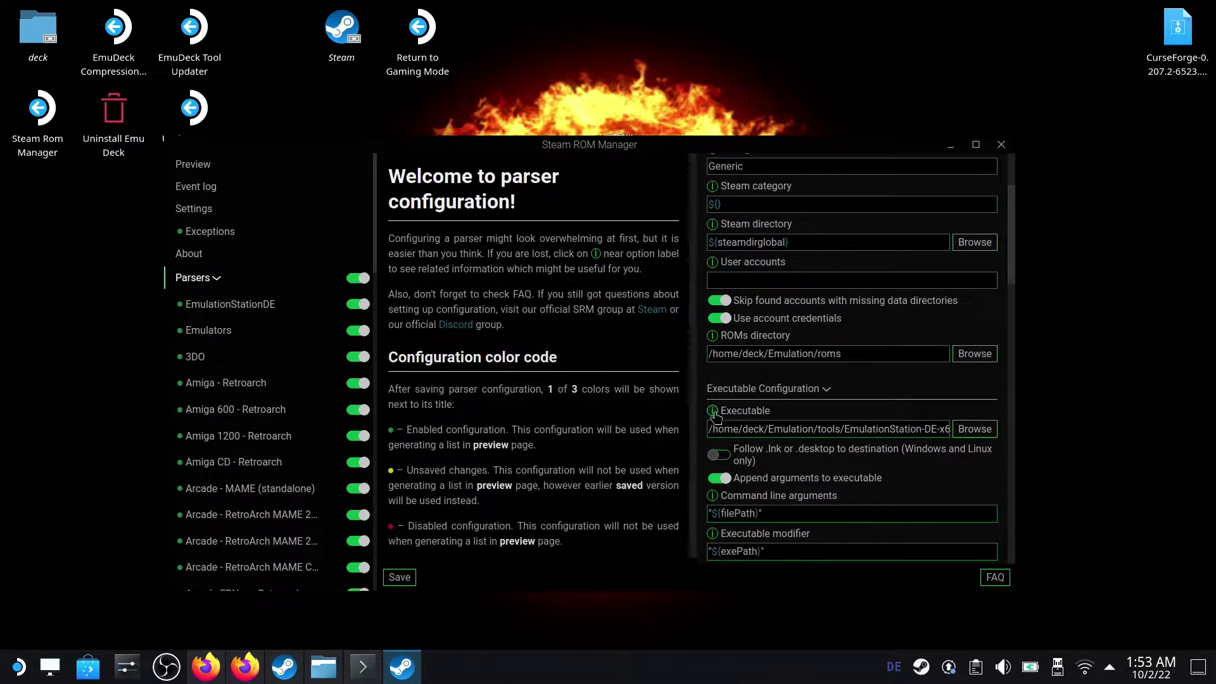
Step: Read the help for the Executable option and examine the executable path set in the Generic parser
left_click(712, 411)
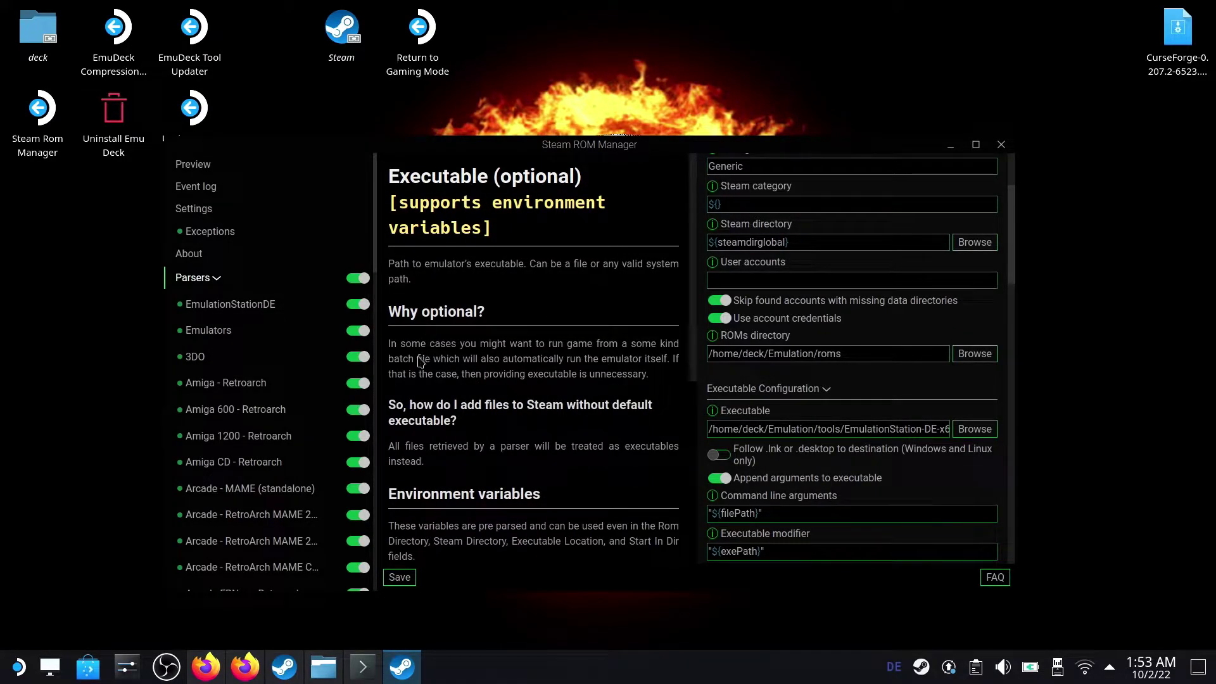
scroll(437, 371, "down", 4)
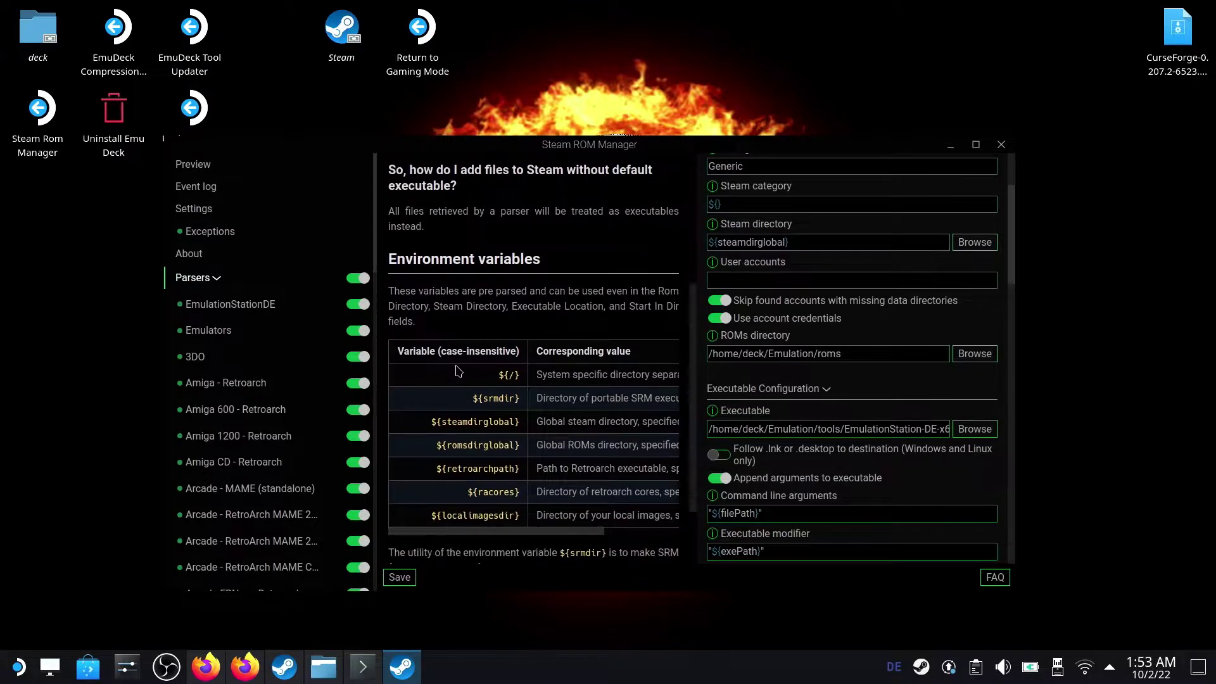
scroll(497, 339, "up", 2)
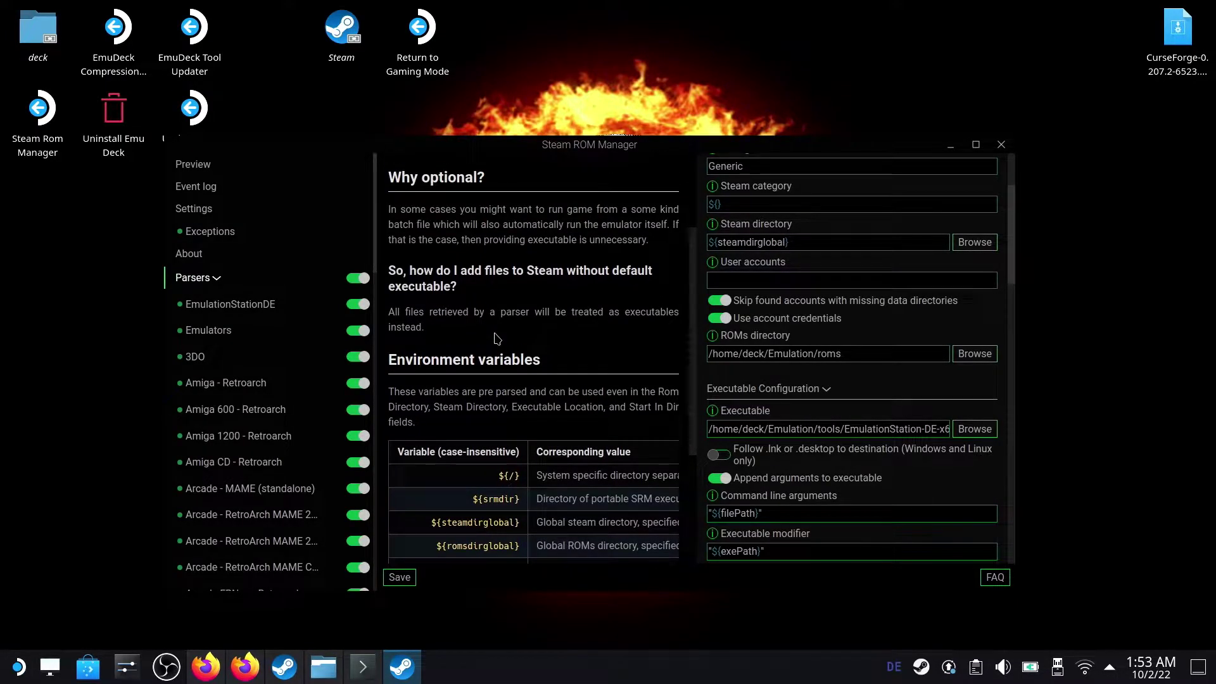
scroll(497, 339, "down", 2)
left_click(893, 430)
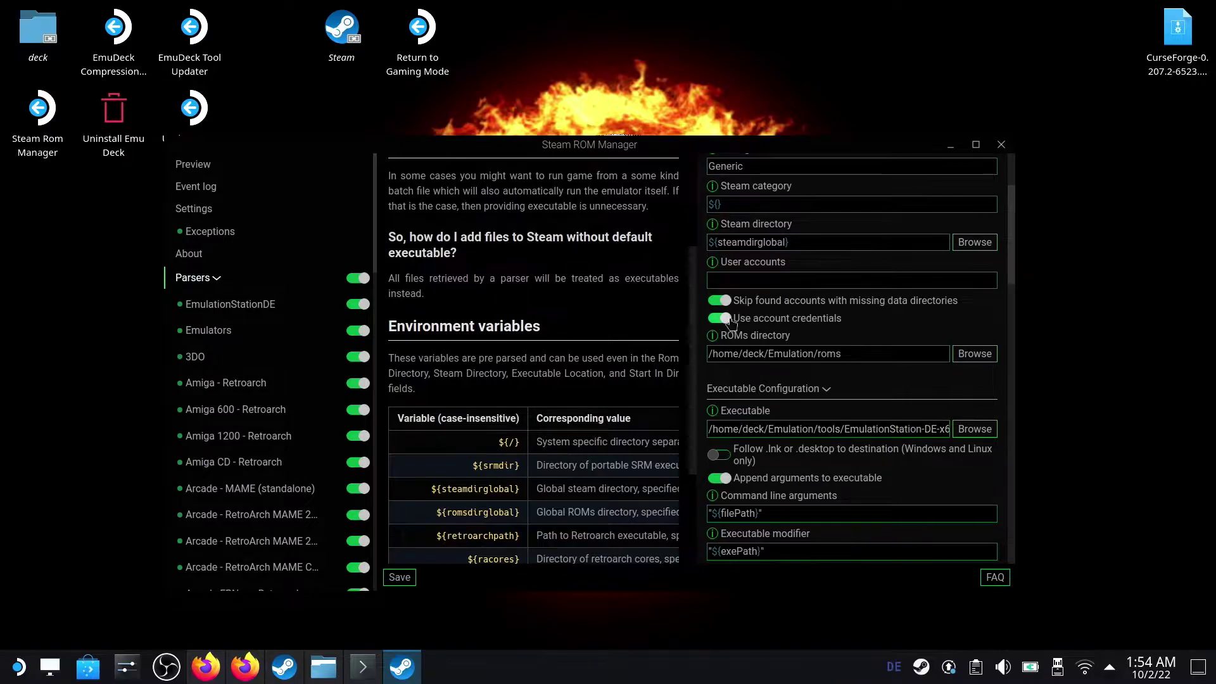
scroll(734, 377, "up", 2)
scroll(713, 159, "up", 2)
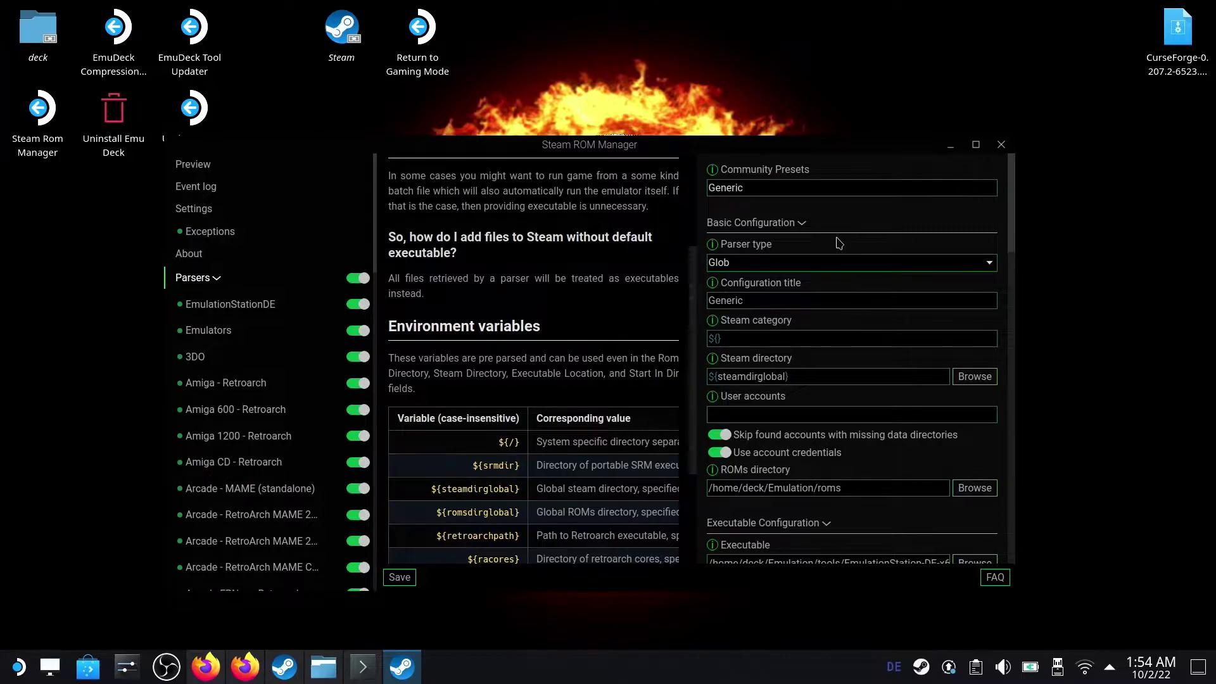
scroll(840, 240, "down", 3)
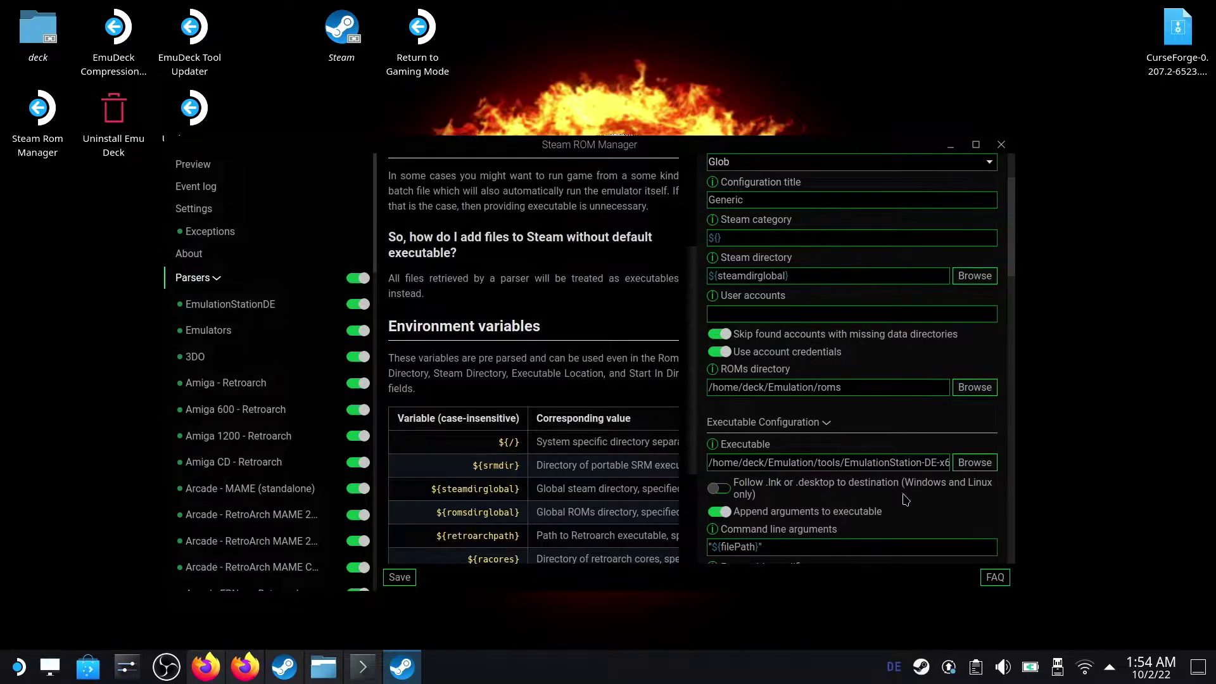
left_click_drag(843, 464, 708, 465)
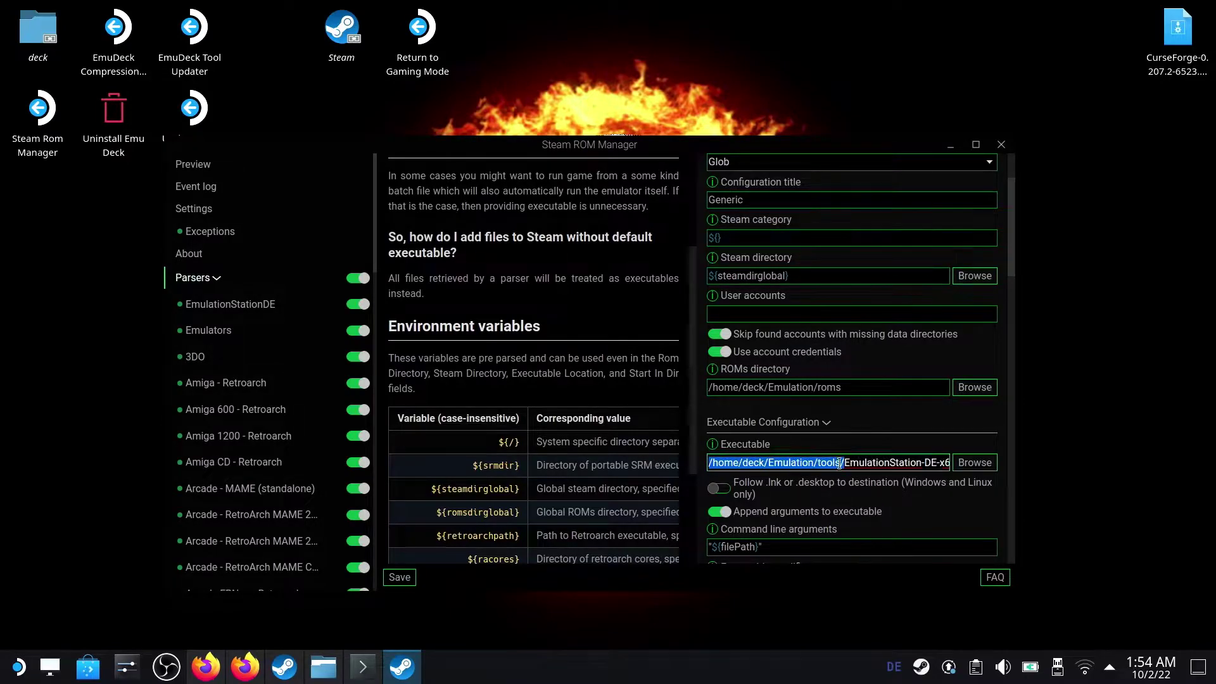
left_click(809, 467)
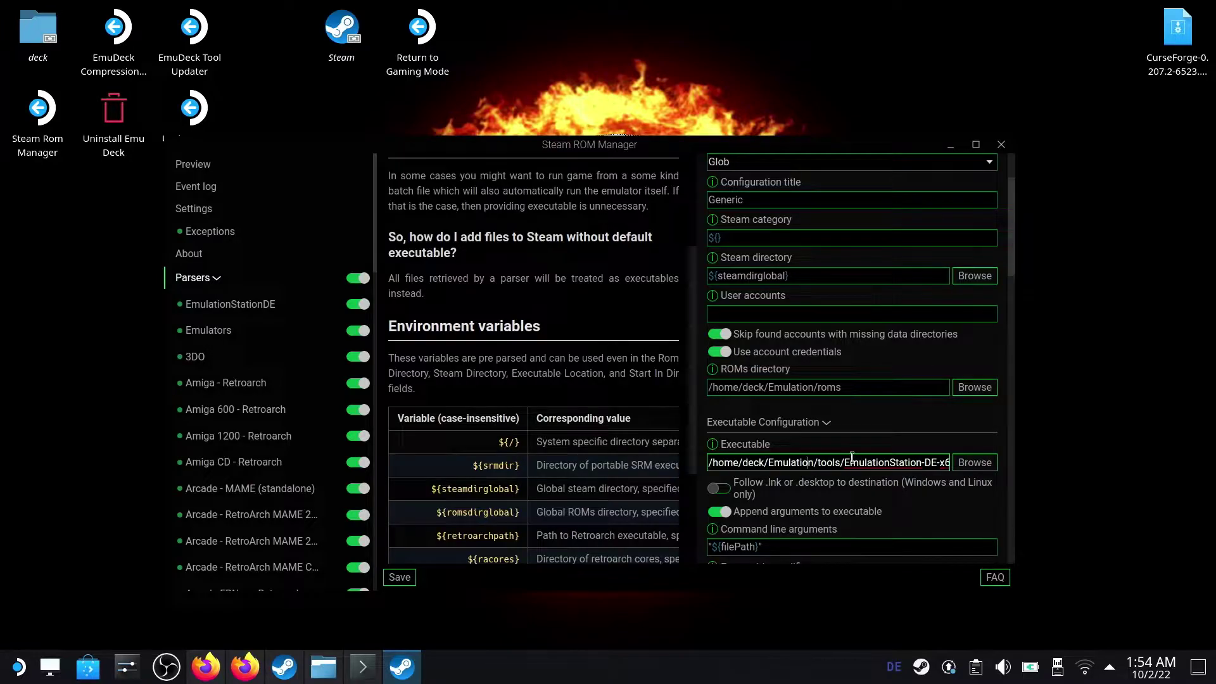
left_click_drag(850, 457, 928, 493)
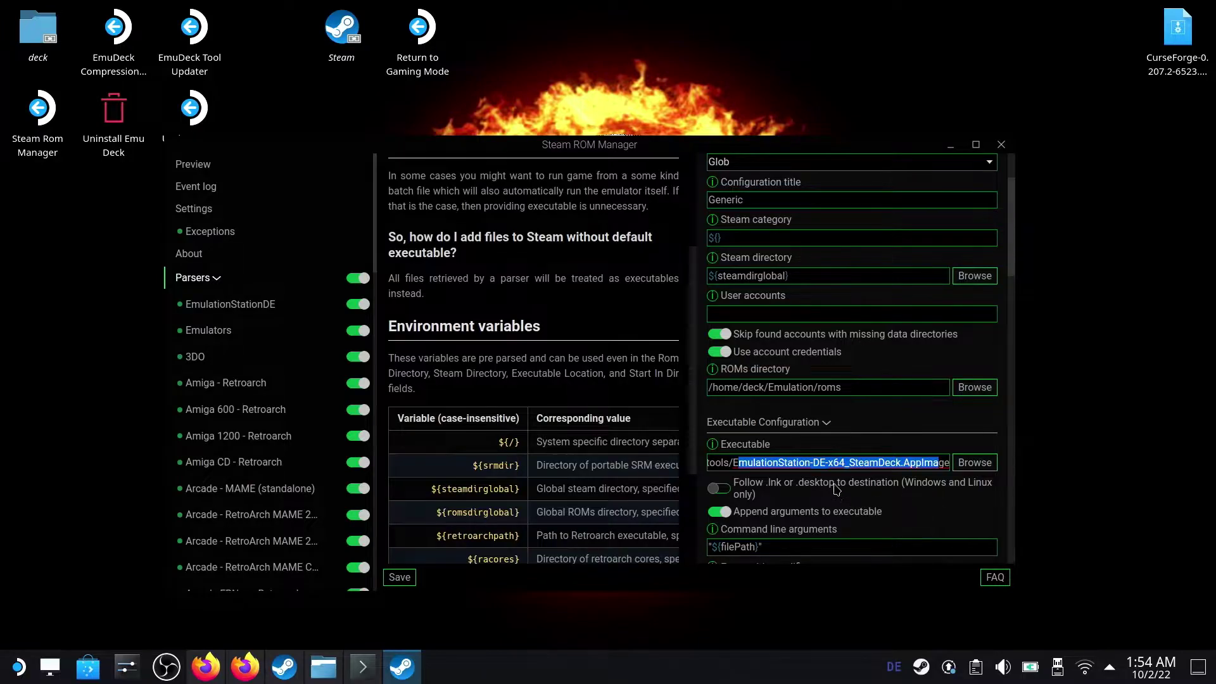
left_click(829, 462)
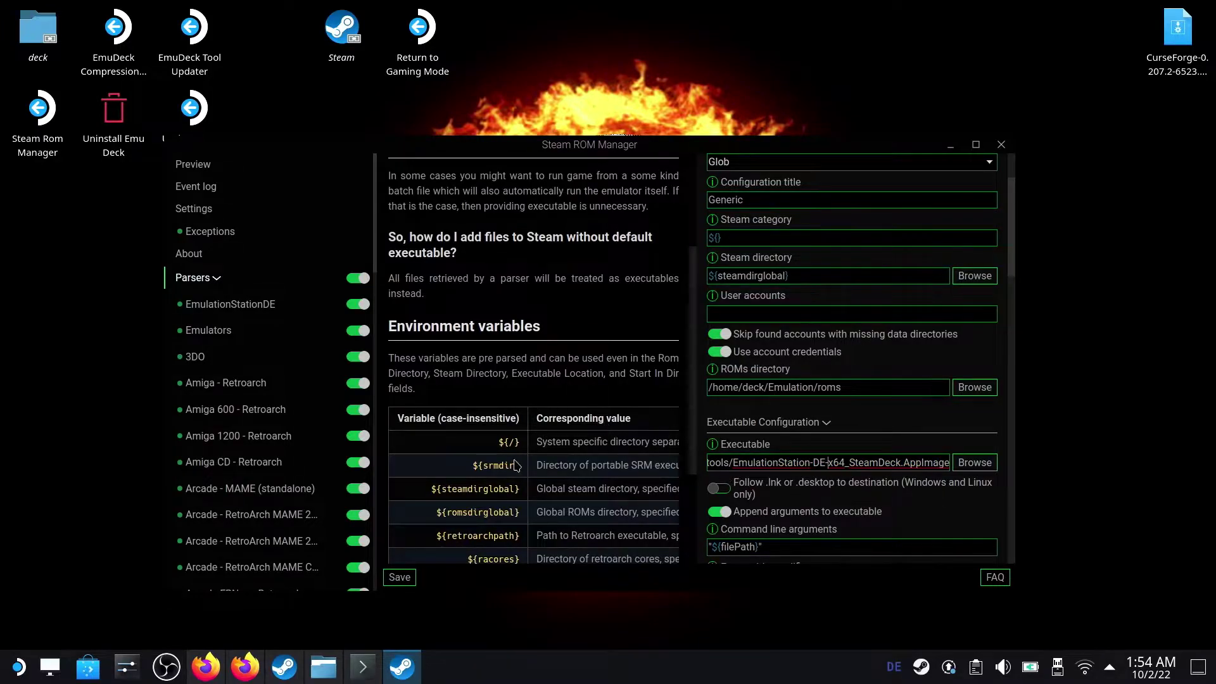
Step: Save the Generic parser configuration and look through its basic and executable settings
scroll(561, 387, "down", 2)
scroll(579, 371, "up", 5)
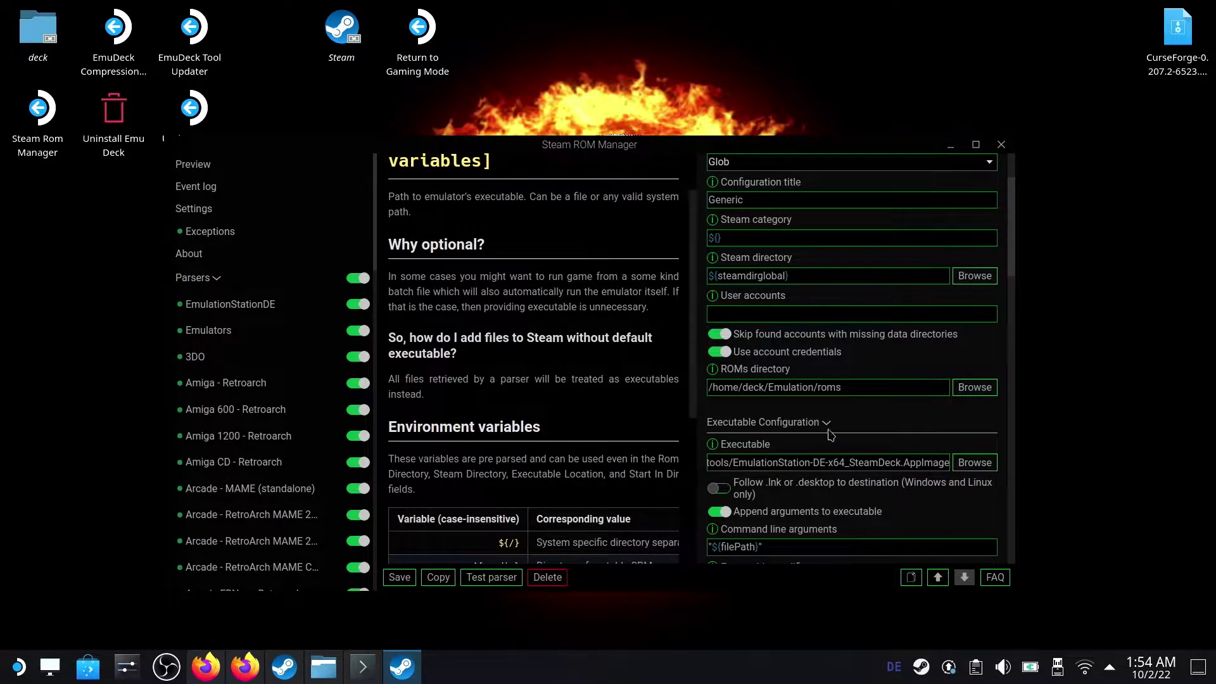
scroll(899, 378, "up", 3)
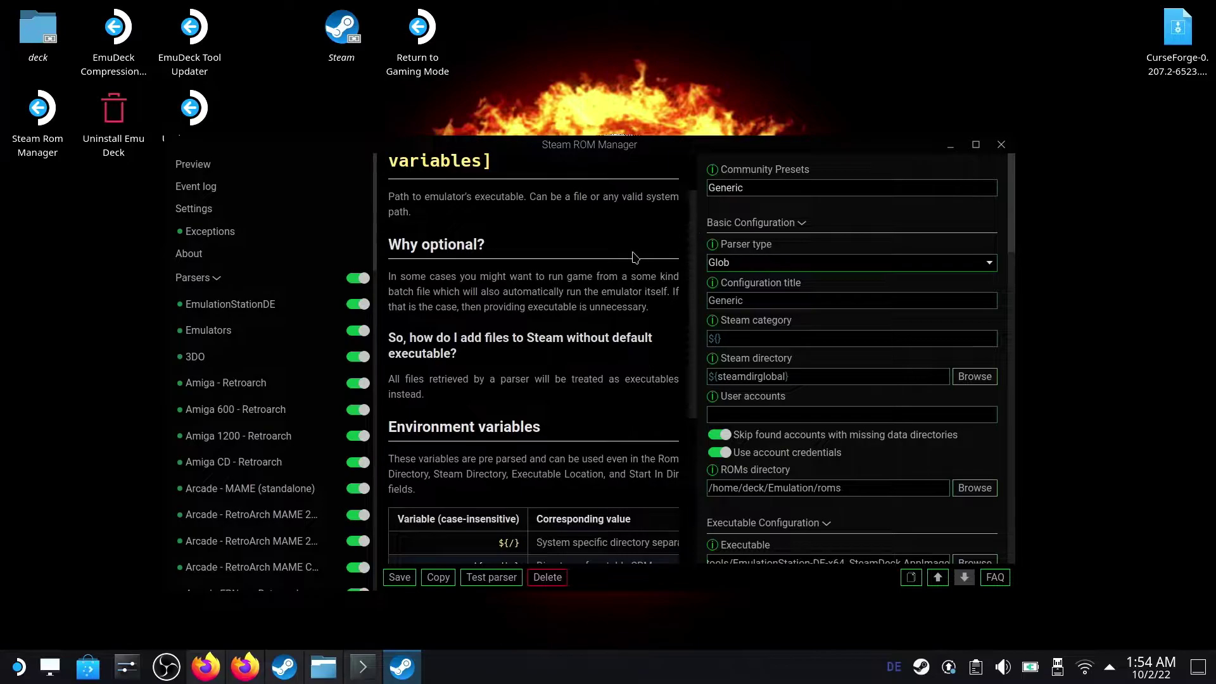
scroll(635, 257, "down", 1)
scroll(635, 258, "down", 1)
scroll(635, 258, "up", 2)
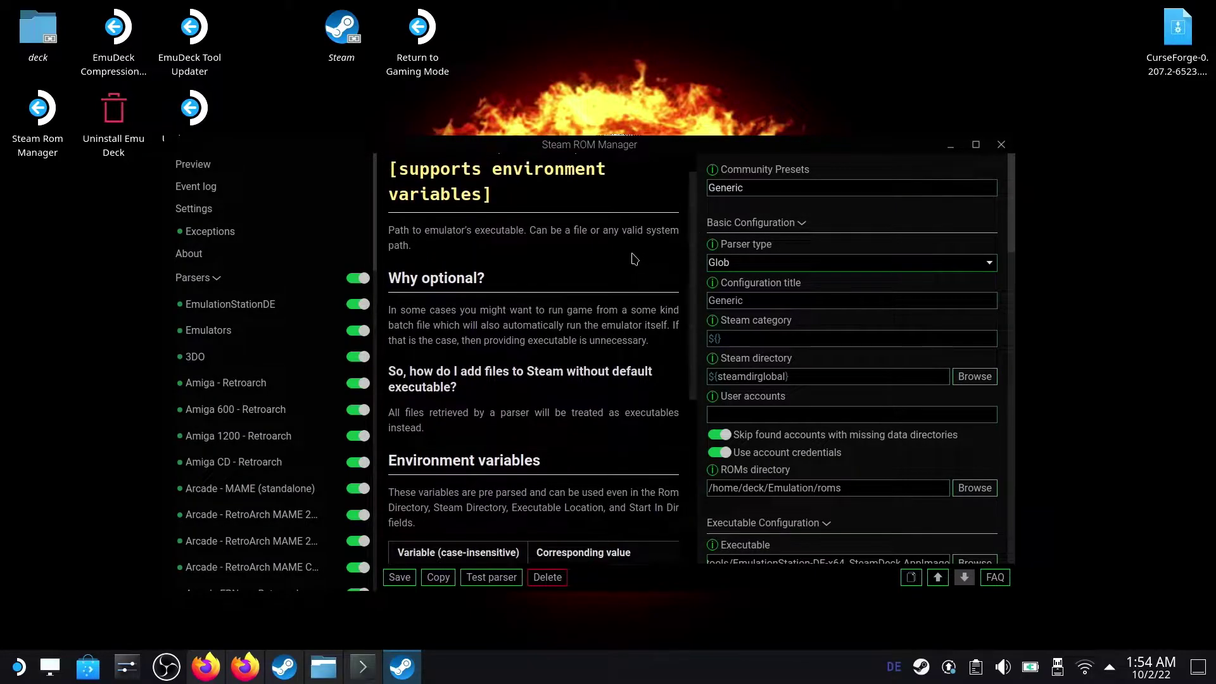
scroll(634, 258, "down", 1)
scroll(823, 329, "down", 3)
scroll(823, 329, "down", 3)
scroll(878, 362, "up", 7)
scroll(824, 291, "down", 5)
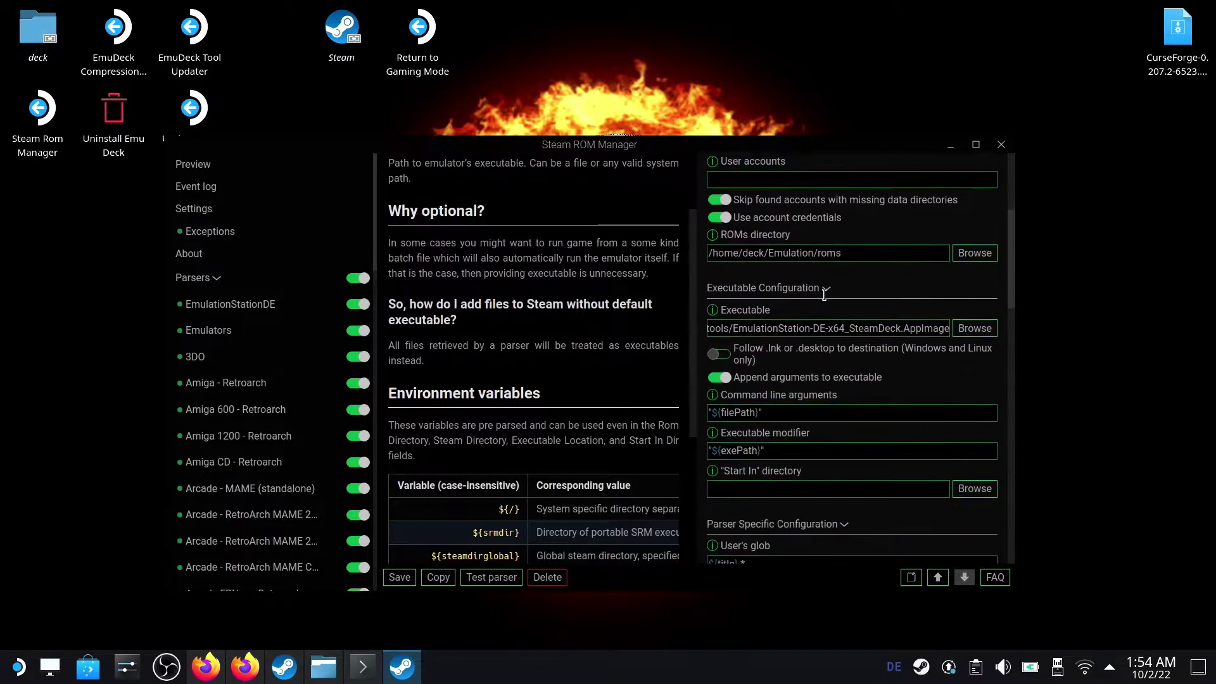
scroll(824, 295, "down", 2)
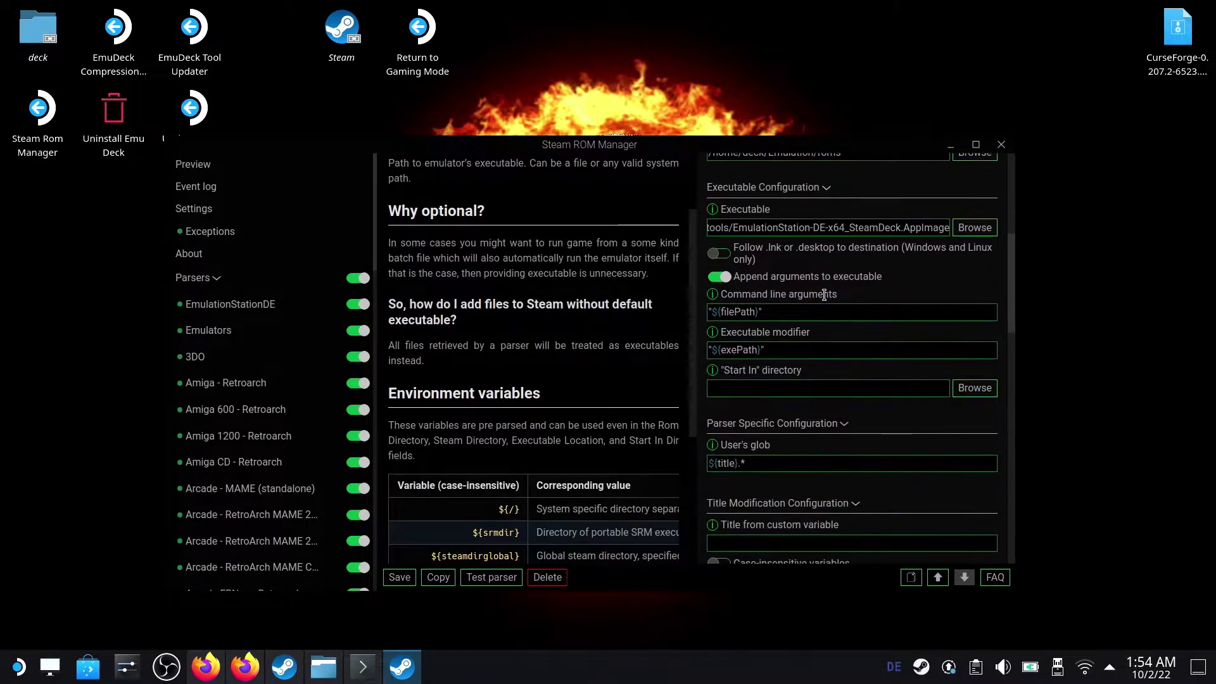
Step: Test the Generic parser and examine the title and path entries in the event log
left_click(492, 577)
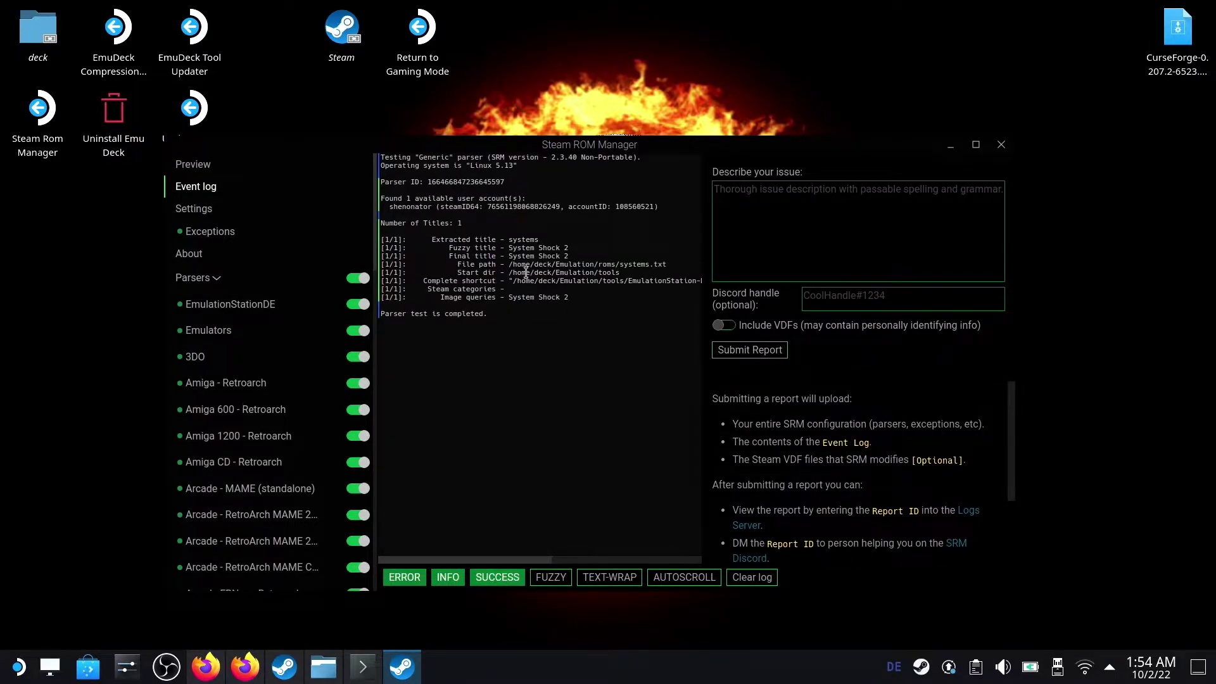
left_click_drag(488, 315, 393, 223)
left_click(468, 295)
Step: Look through the parser list and generate the app list preview for all enabled parsers
scroll(239, 350, "down", 5)
scroll(239, 350, "down", 8)
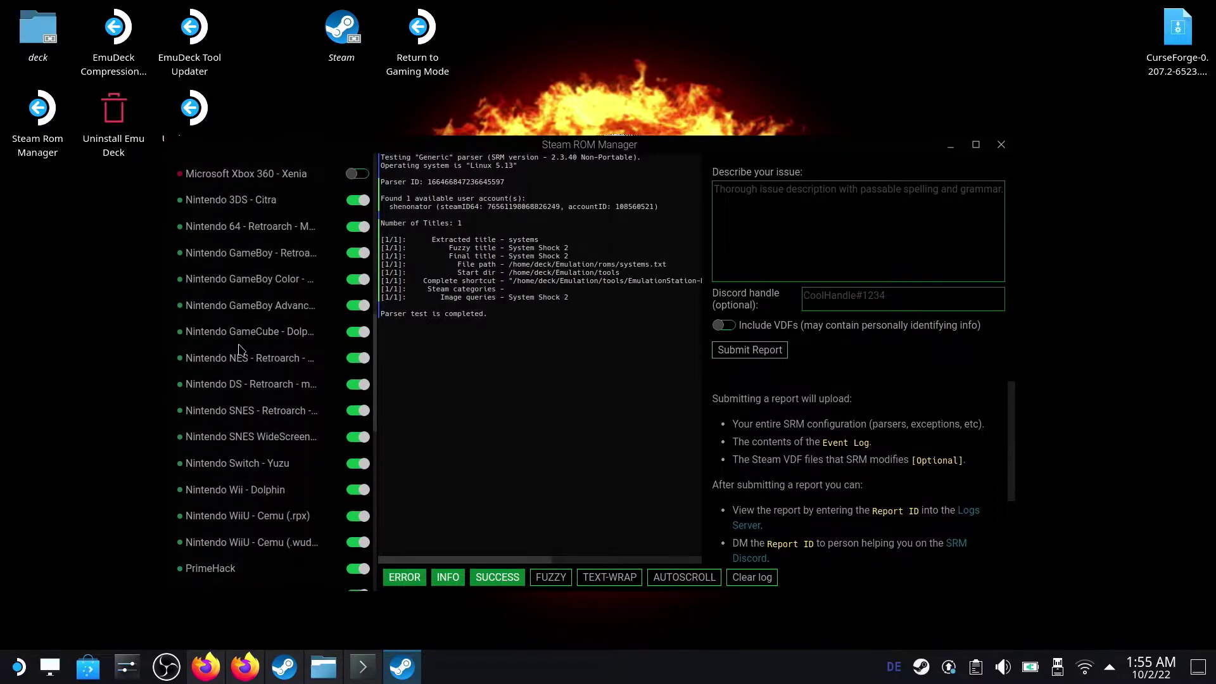
scroll(239, 349, "down", 9)
scroll(244, 352, "up", 12)
scroll(248, 353, "up", 11)
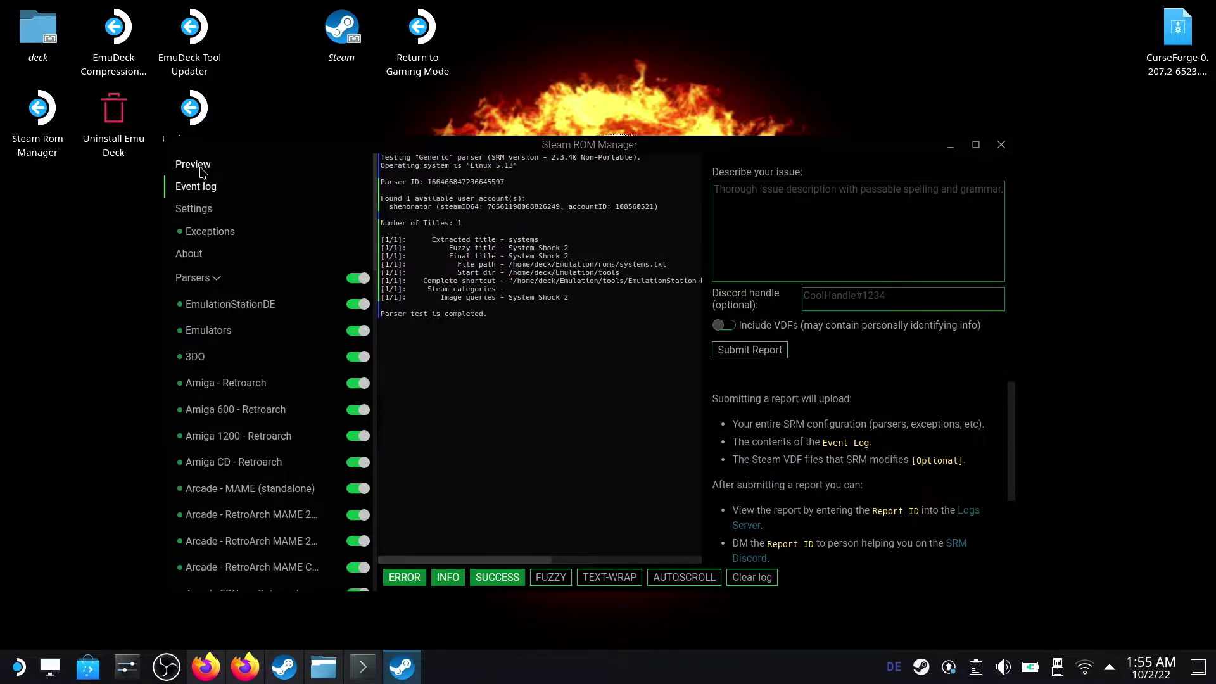
left_click(202, 170)
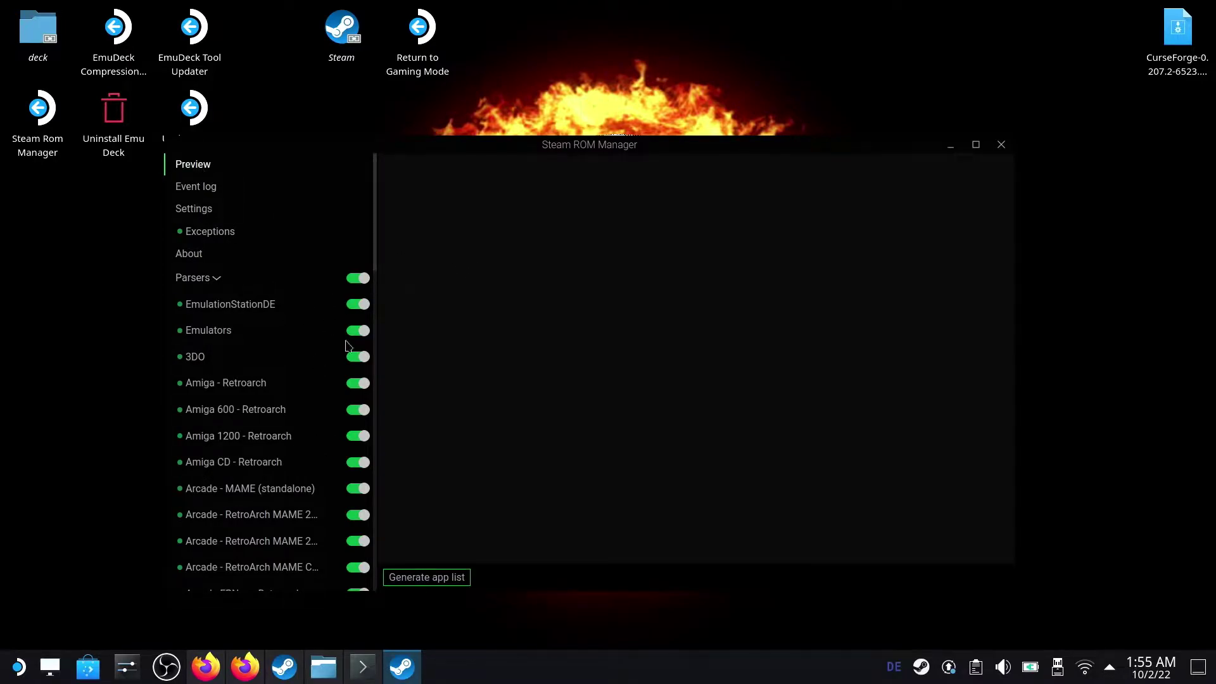
left_click(464, 580)
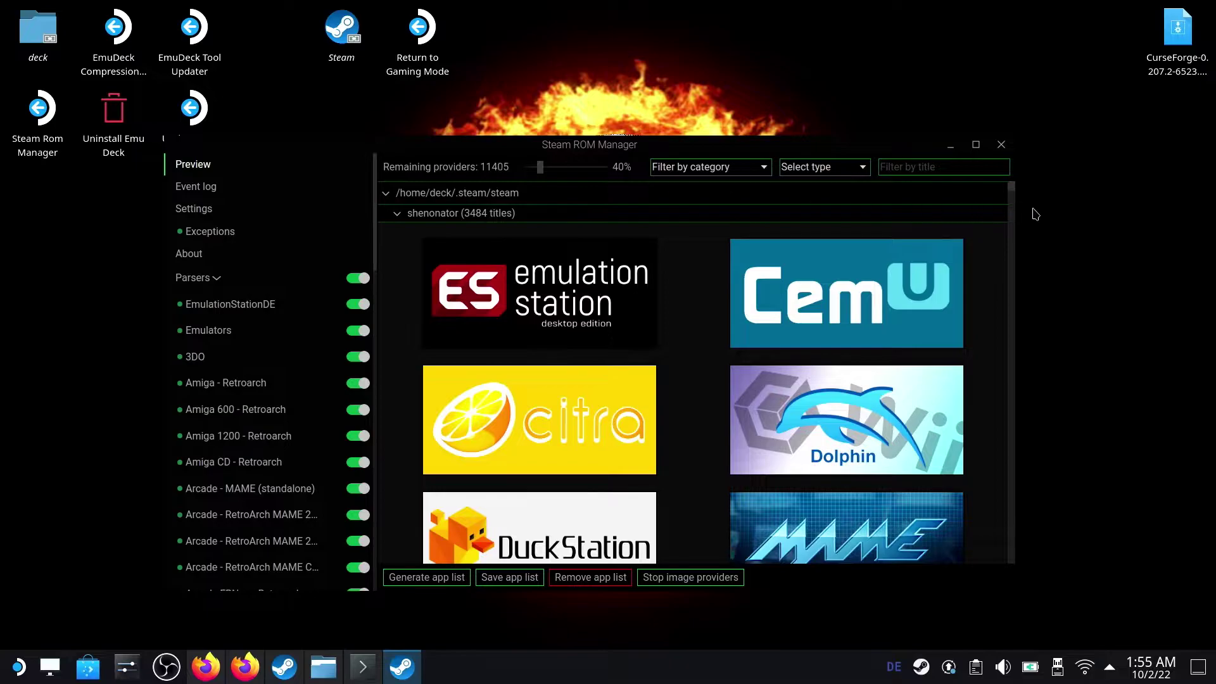
Step: Reduce the preview image size to 30% and stop the image providers for the generated app list
left_click_drag(539, 167, 530, 167)
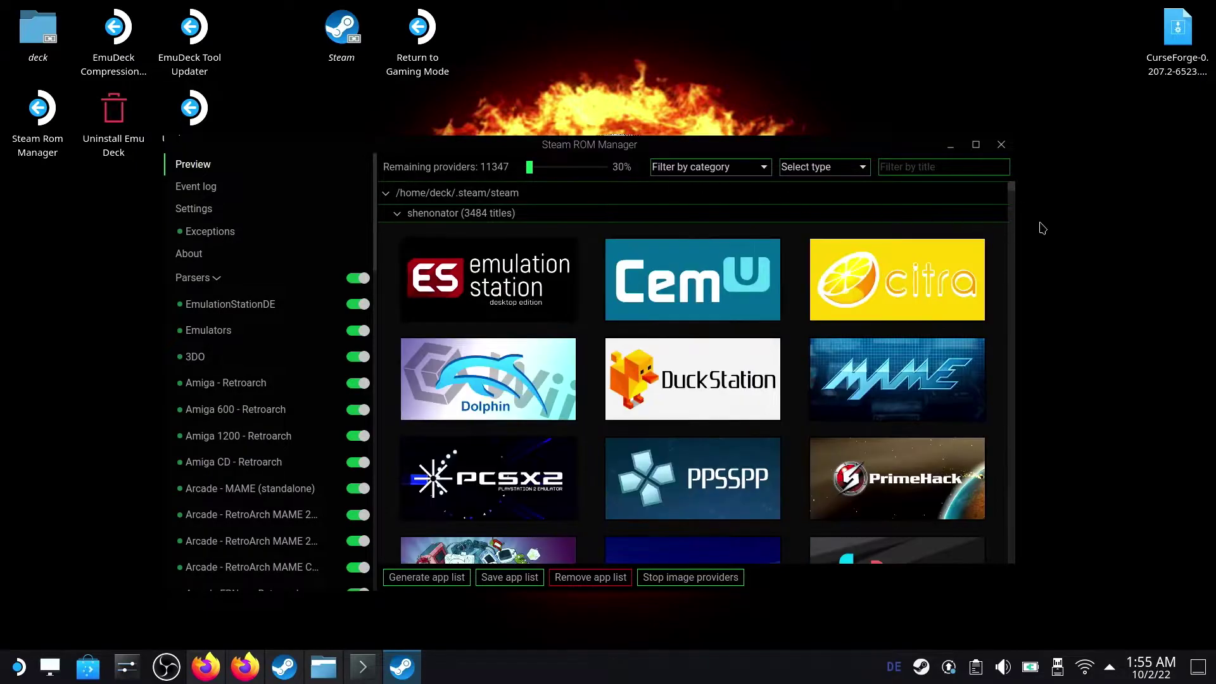
left_click_drag(1014, 195, 1018, 298)
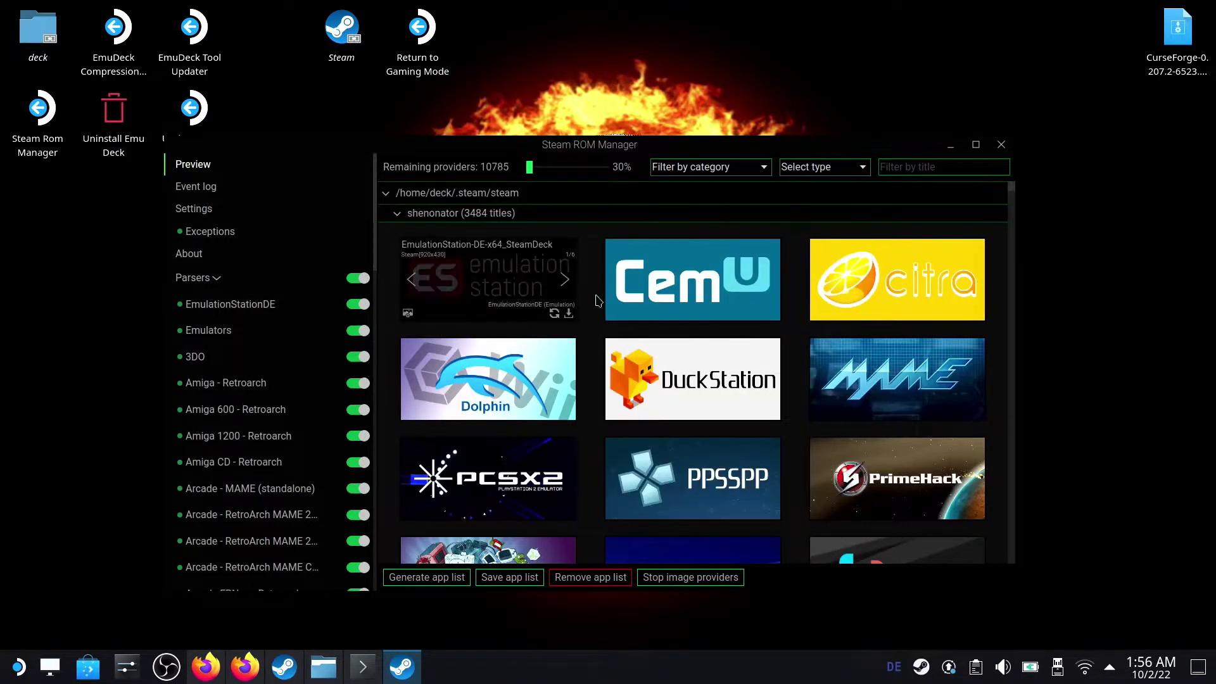
scroll(594, 307, "down", 15)
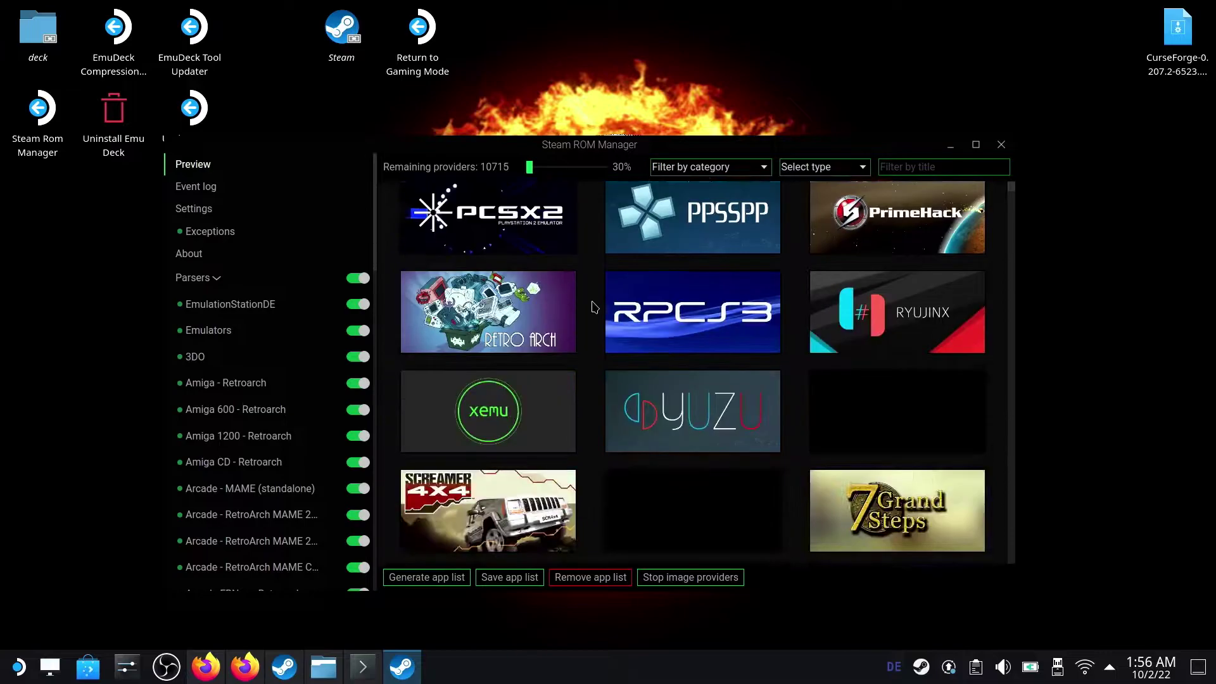
scroll(594, 308, "up", 6)
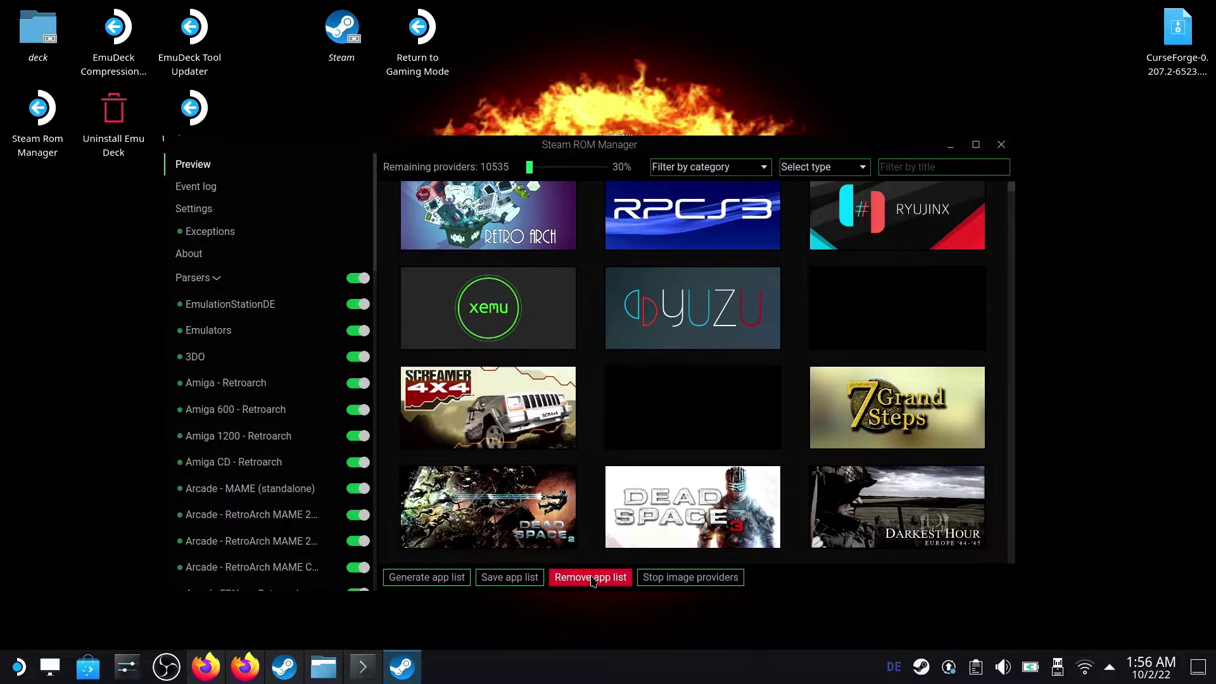
left_click(676, 577)
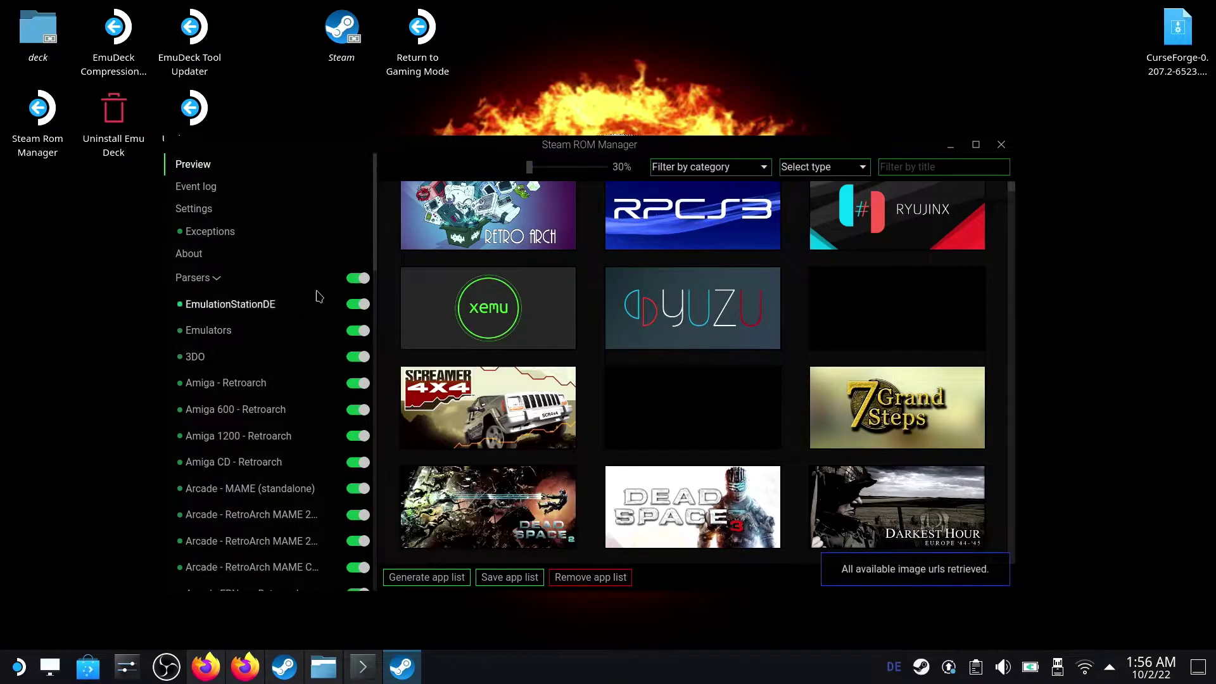
Step: Disable all parsers, re-enable only EmulationStationDE and Emulators, and check the rest of the parser list
left_click(361, 278)
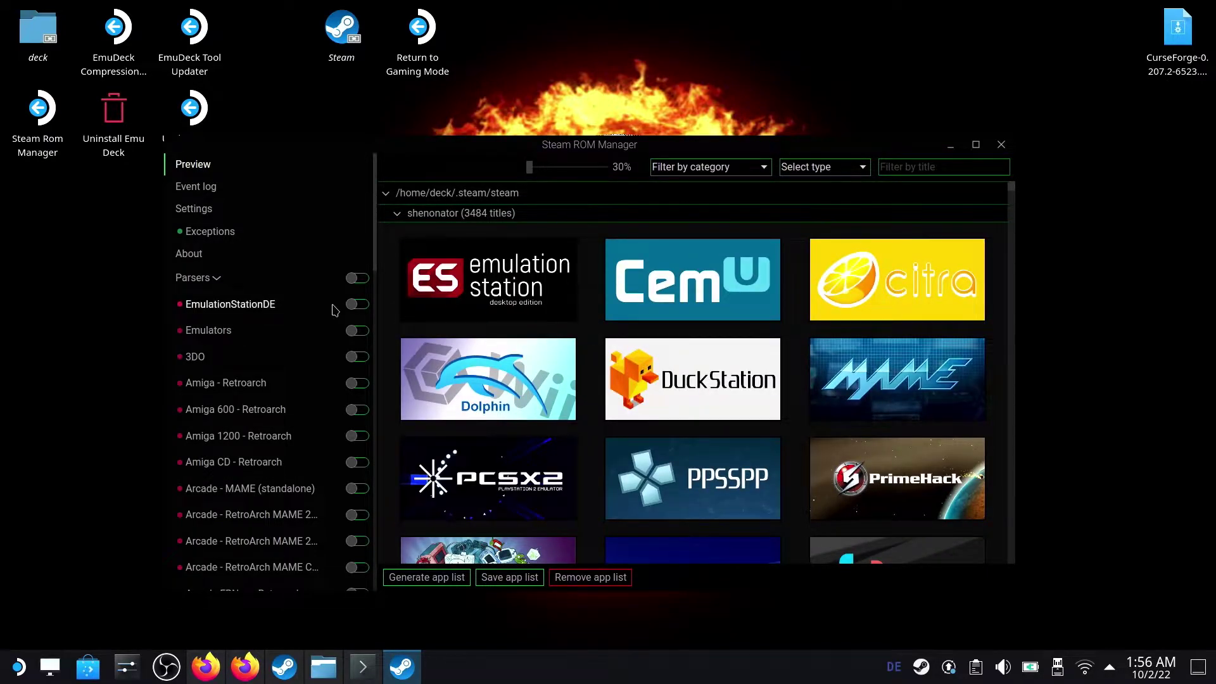
left_click(355, 305)
left_click(356, 331)
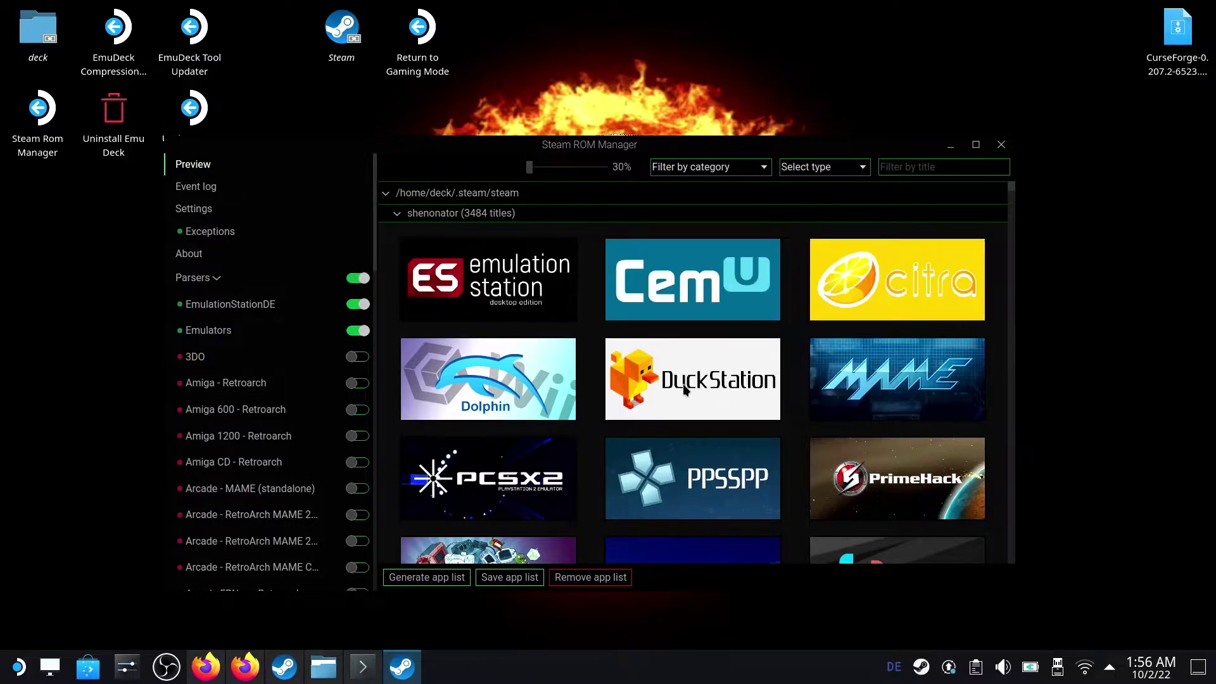
scroll(570, 392, "down", 1)
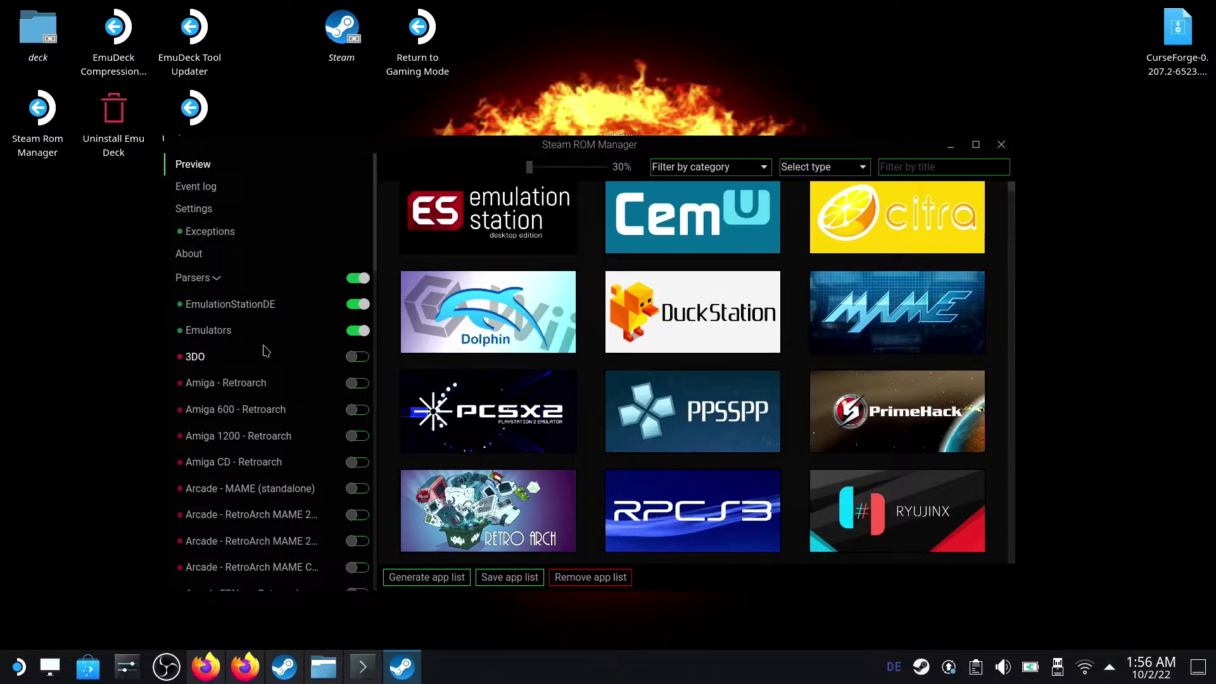
scroll(266, 351, "down", 9)
scroll(271, 356, "up", 10)
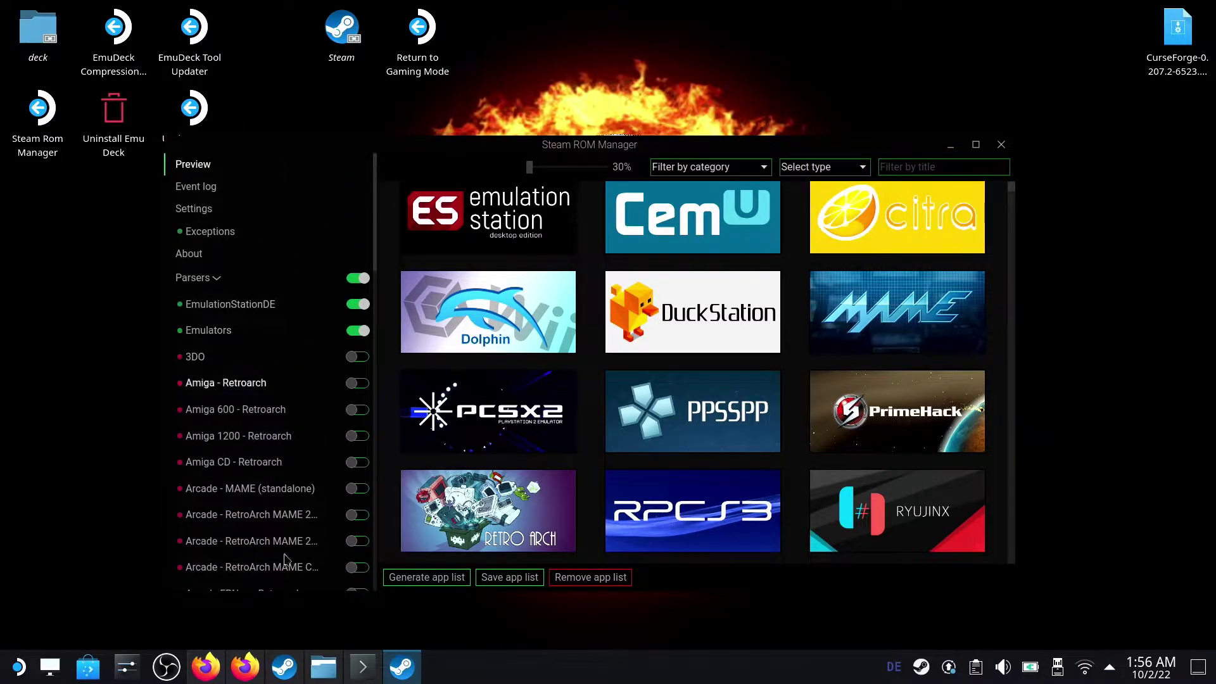
mouse_move(290, 679)
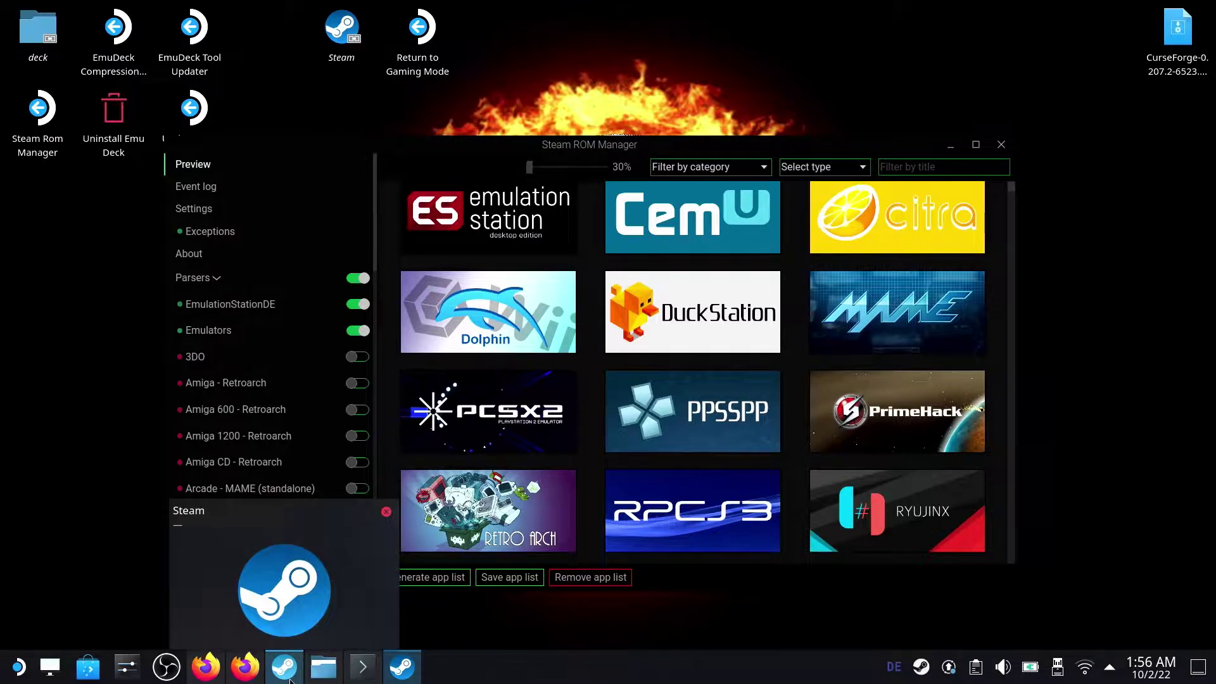
mouse_move(399, 675)
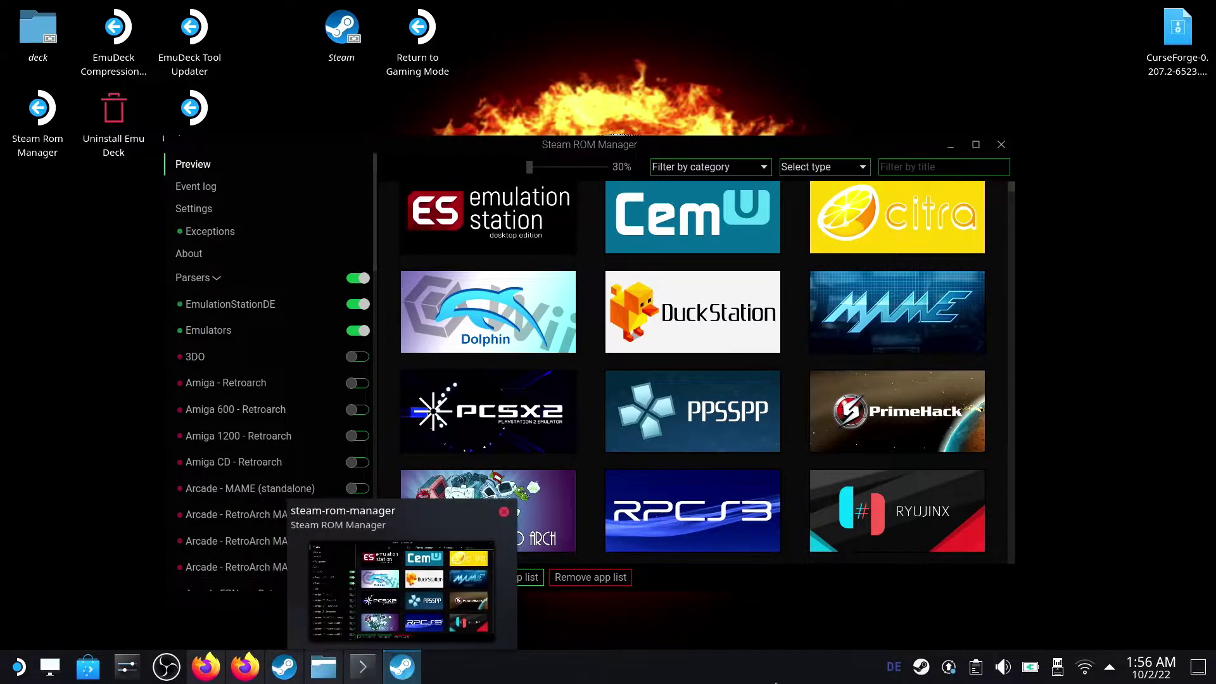
Step: Switch to Steam and examine the Emulation collection's library pages from Cemu through PPSSPP
left_click(286, 670)
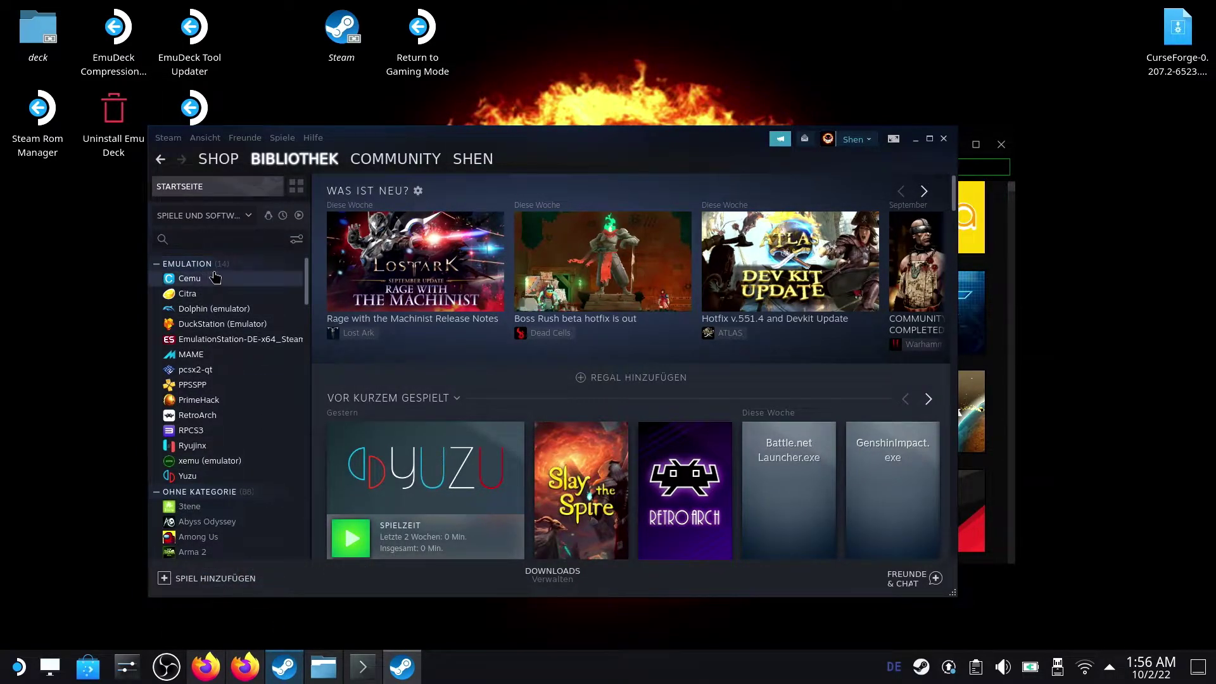
left_click(258, 283)
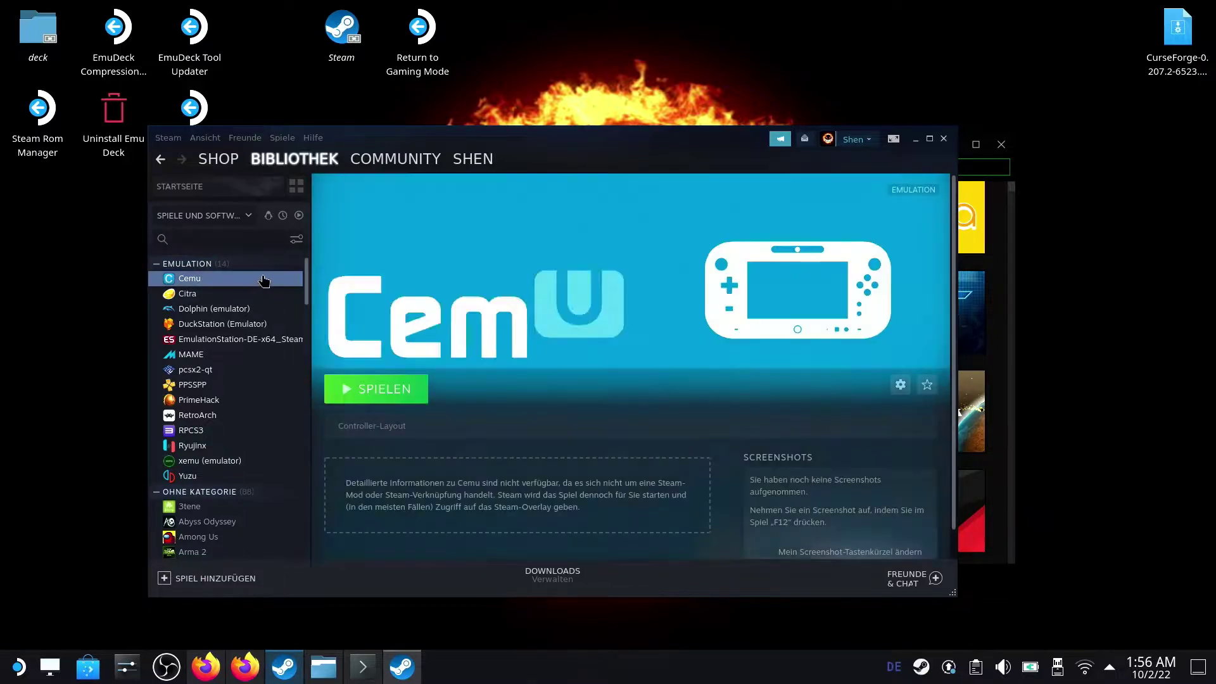
left_click(230, 295)
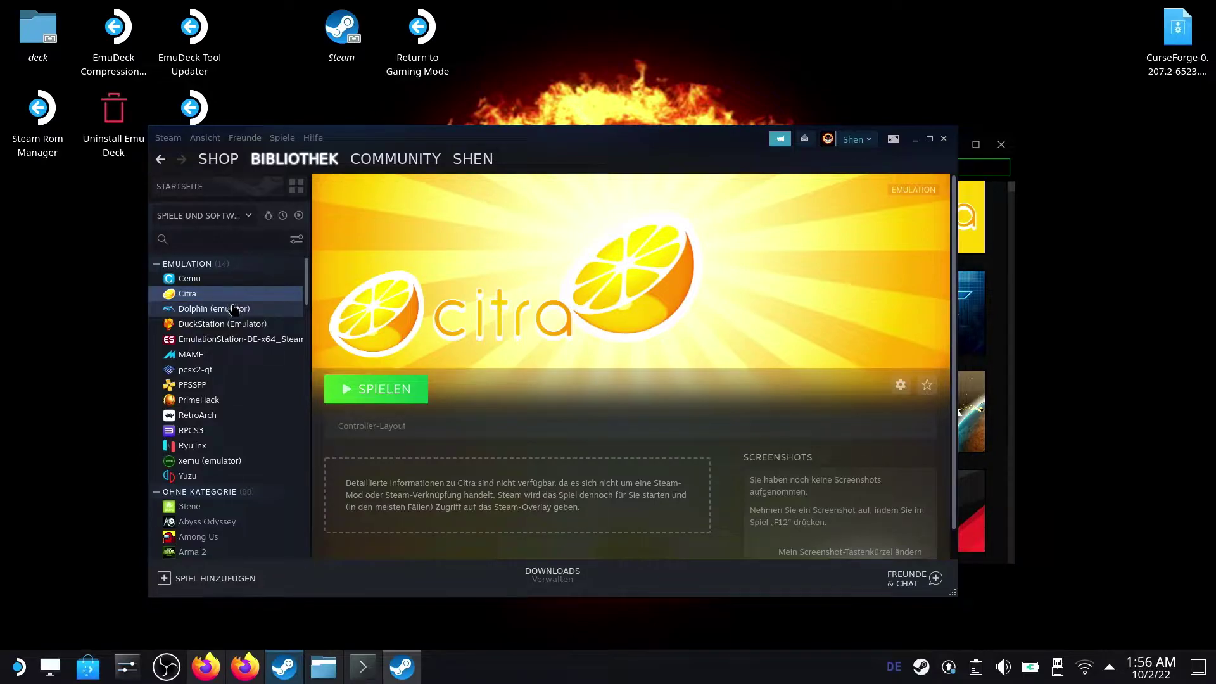
left_click(240, 309)
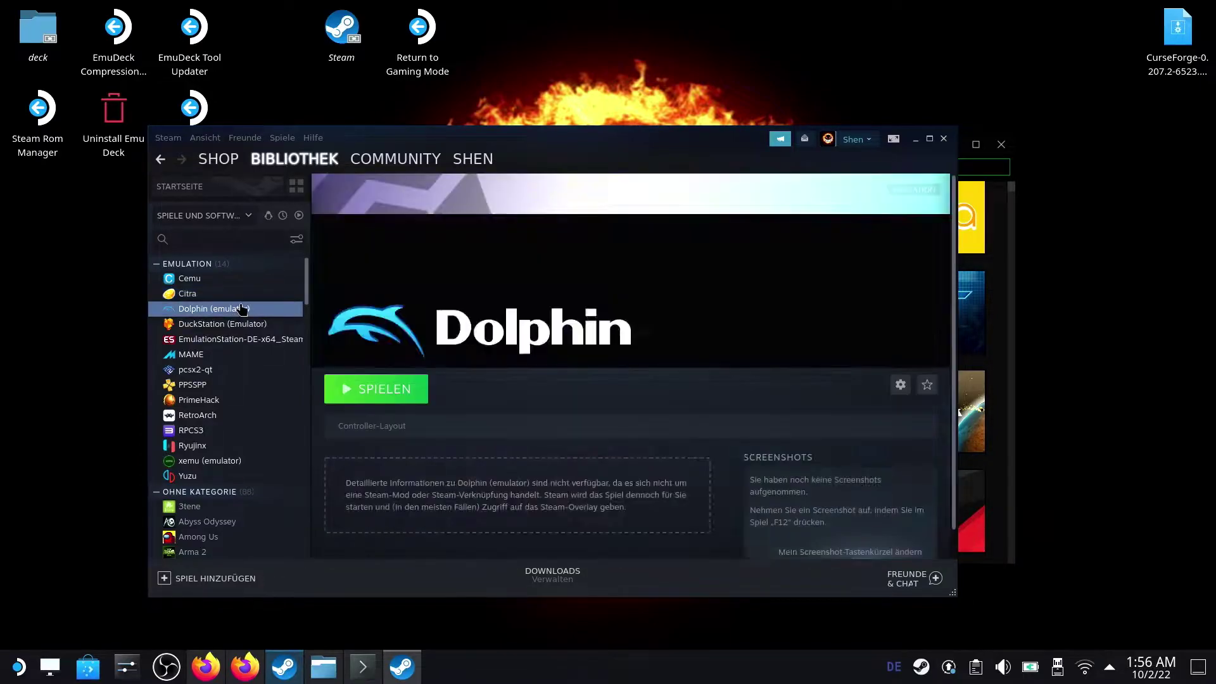
left_click(240, 324)
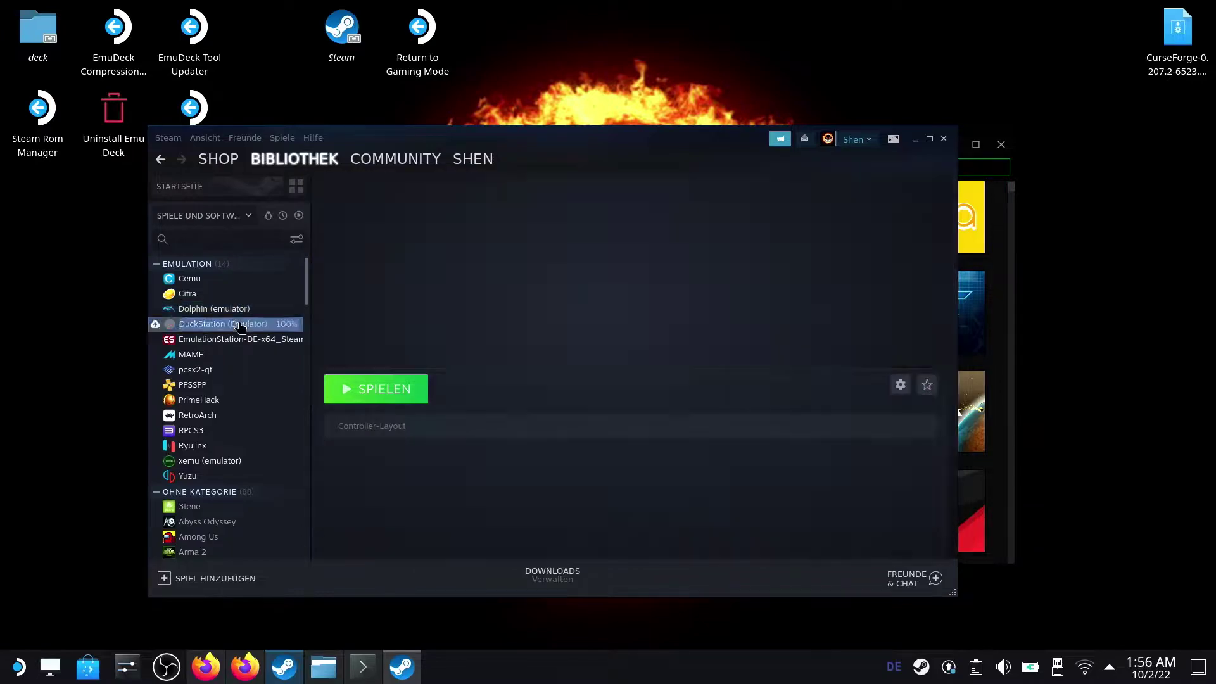
left_click(241, 340)
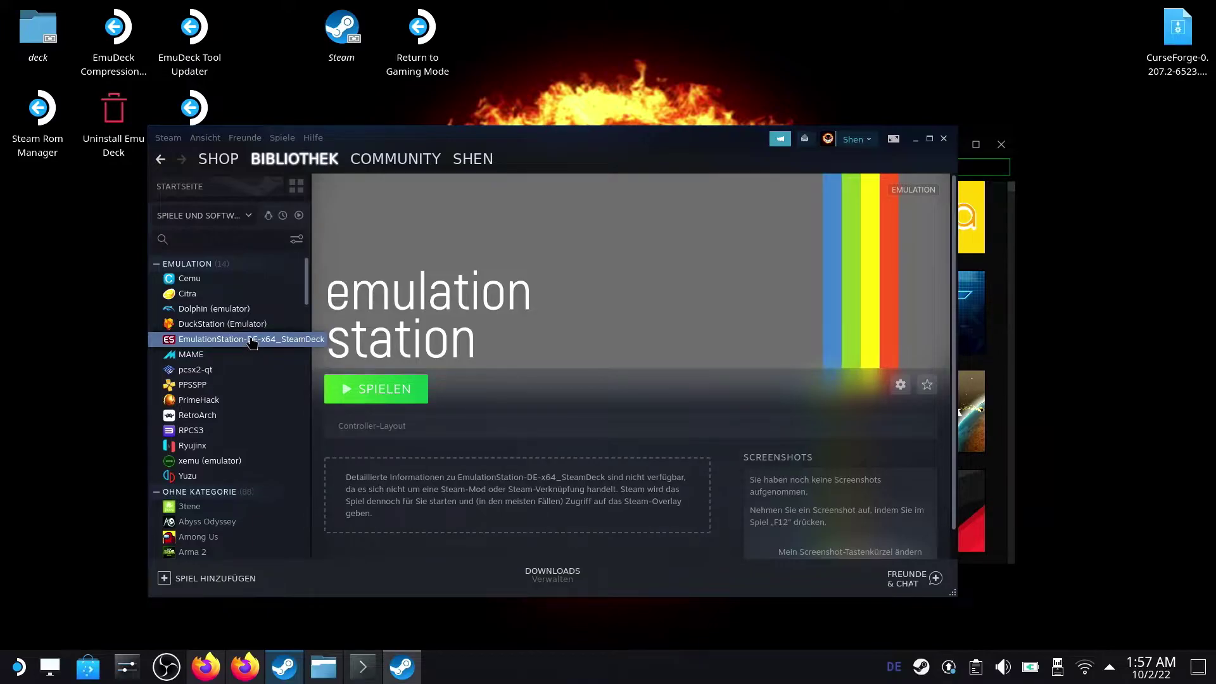
left_click(235, 354)
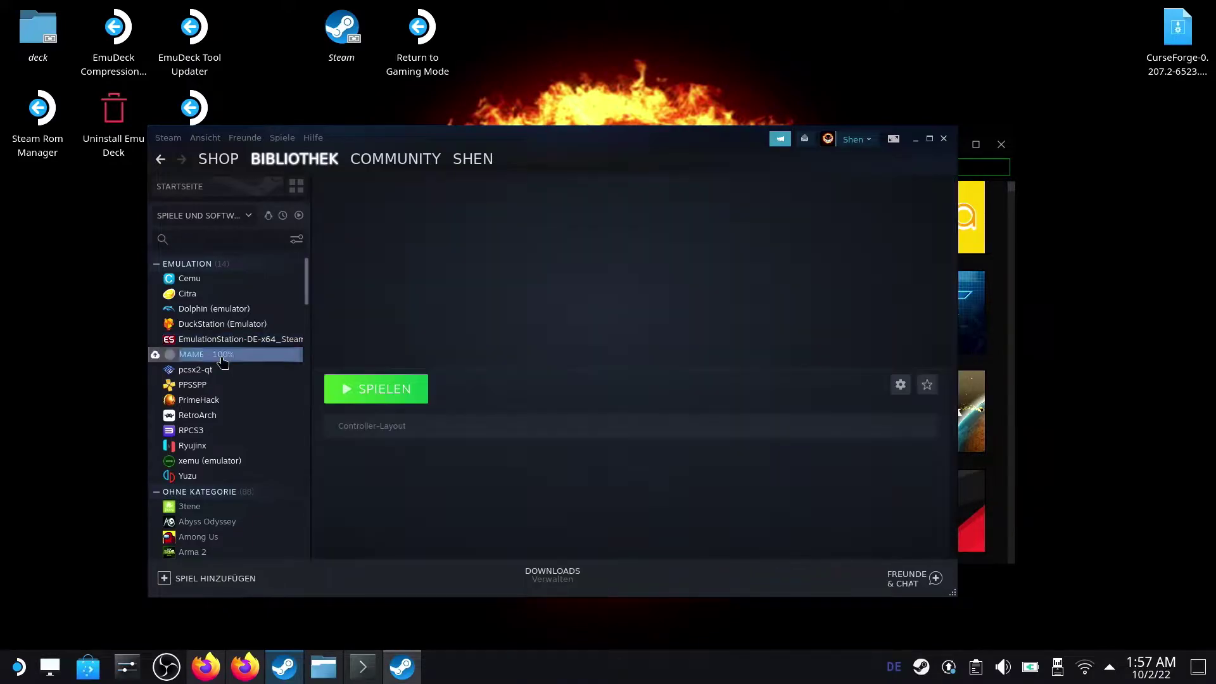
left_click(224, 373)
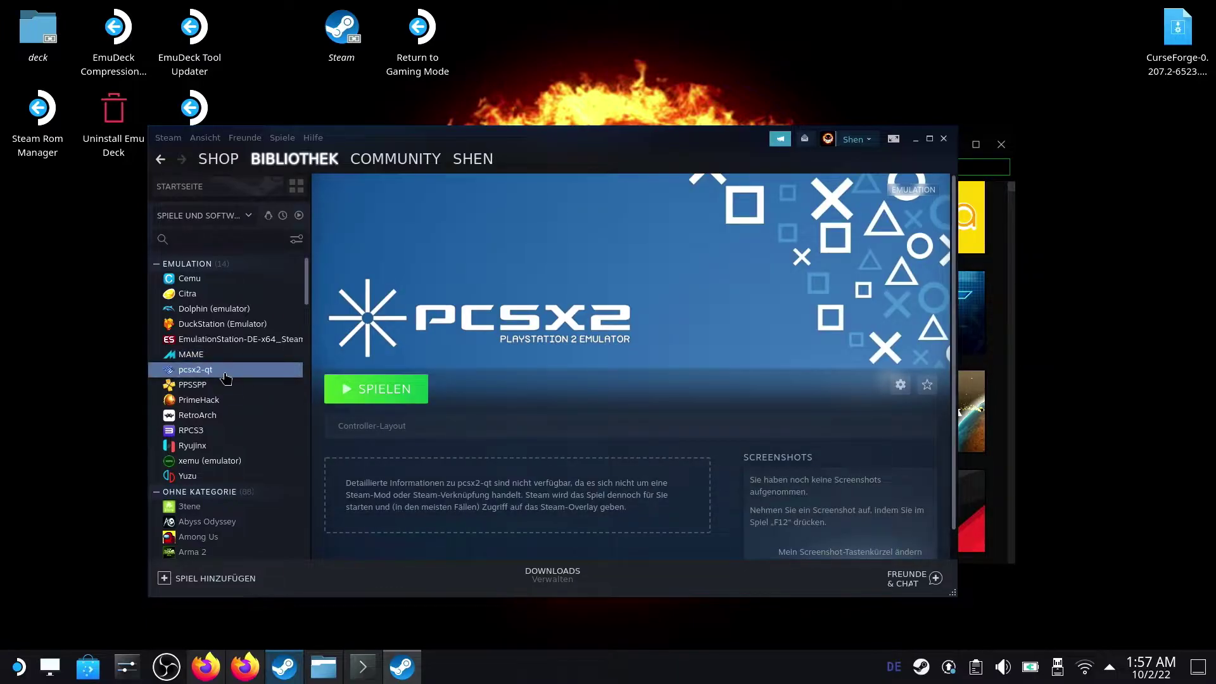
left_click(215, 387)
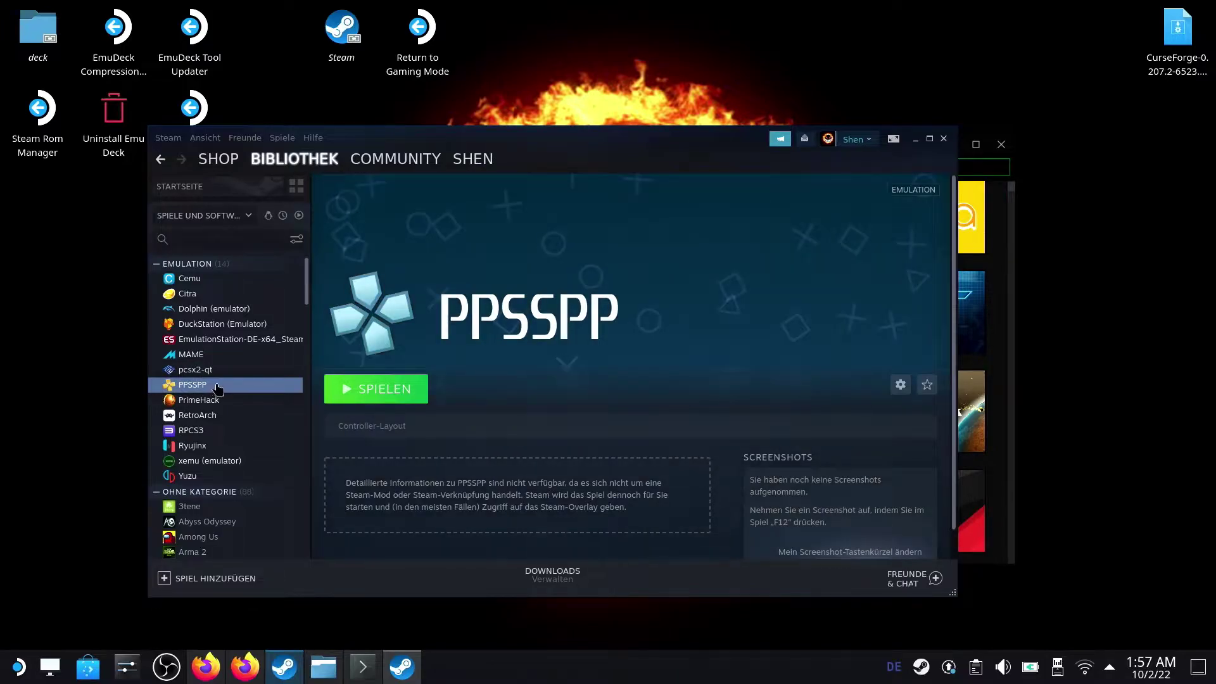
Step: Examine the library pages of PrimeHack, RetroArch, RPCS3, Ryujinx, Yuzu and xemu in the Emulation collection
left_click(220, 400)
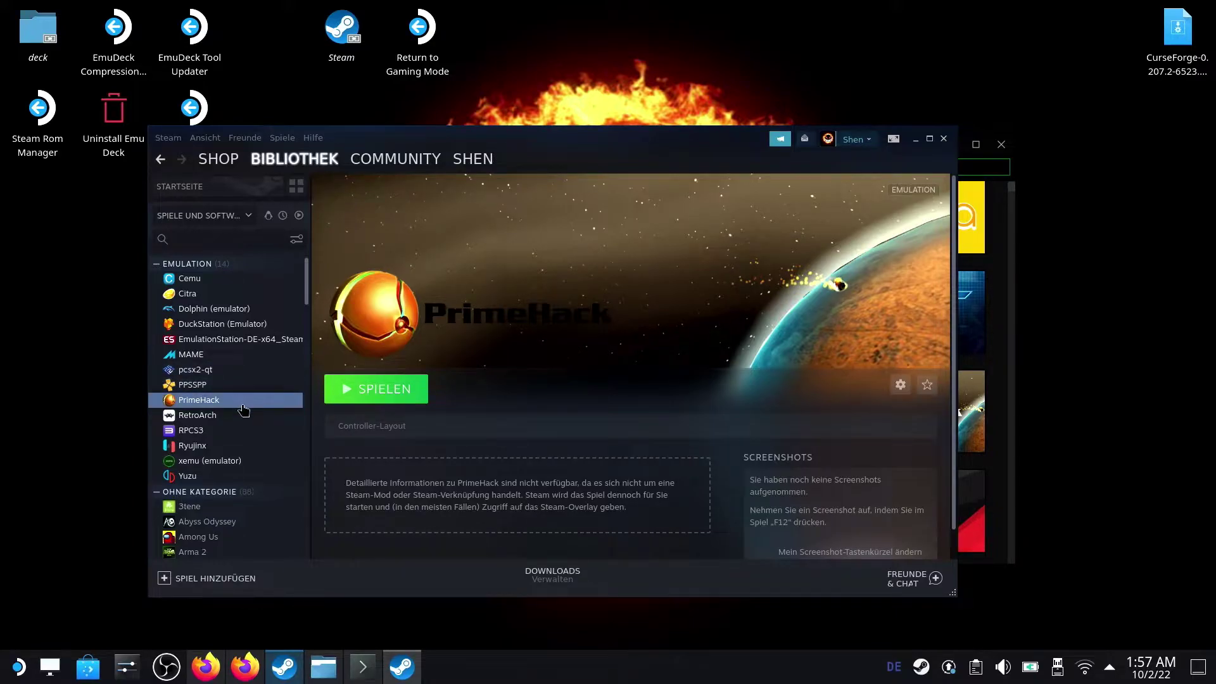
left_click(225, 420)
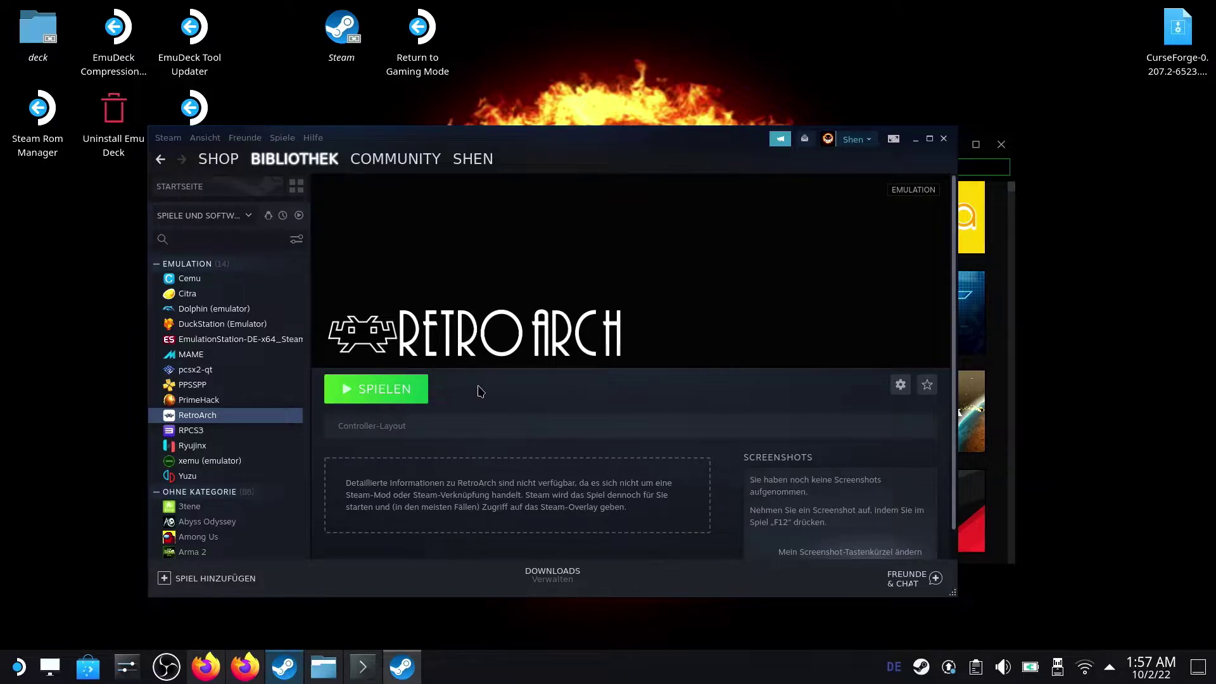
scroll(496, 392, "down", 1)
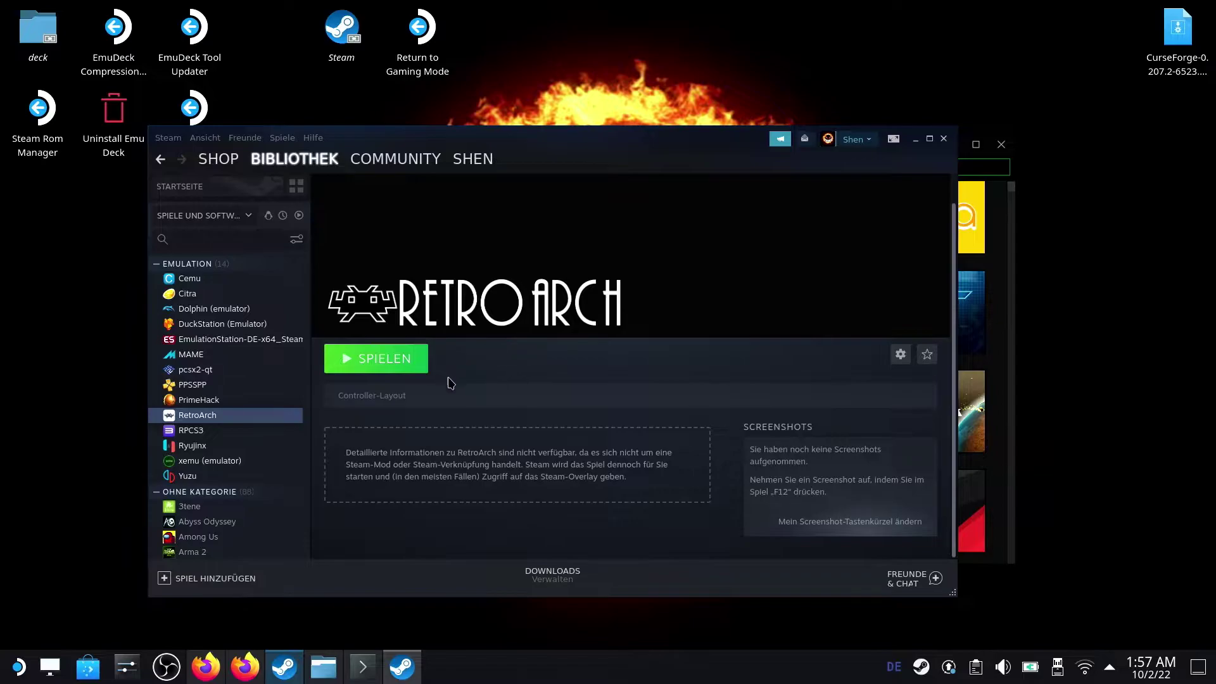
left_click(238, 433)
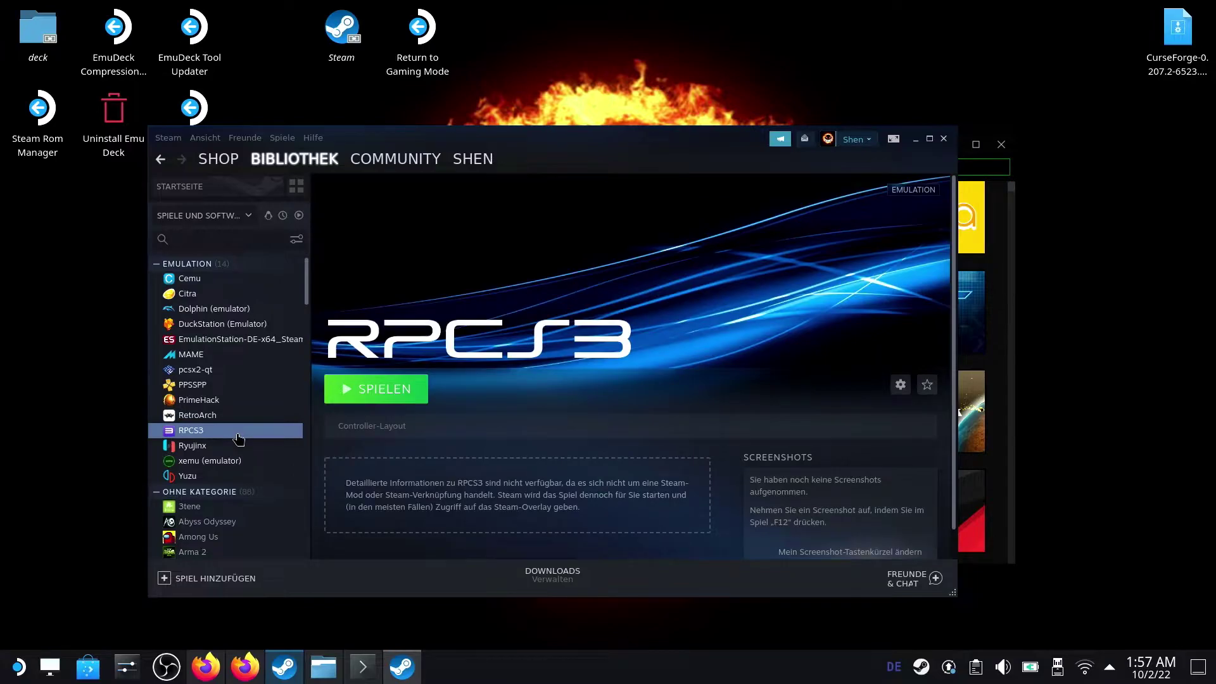
scroll(235, 439, "down", 2)
scroll(235, 438, "up", 2)
left_click(222, 447)
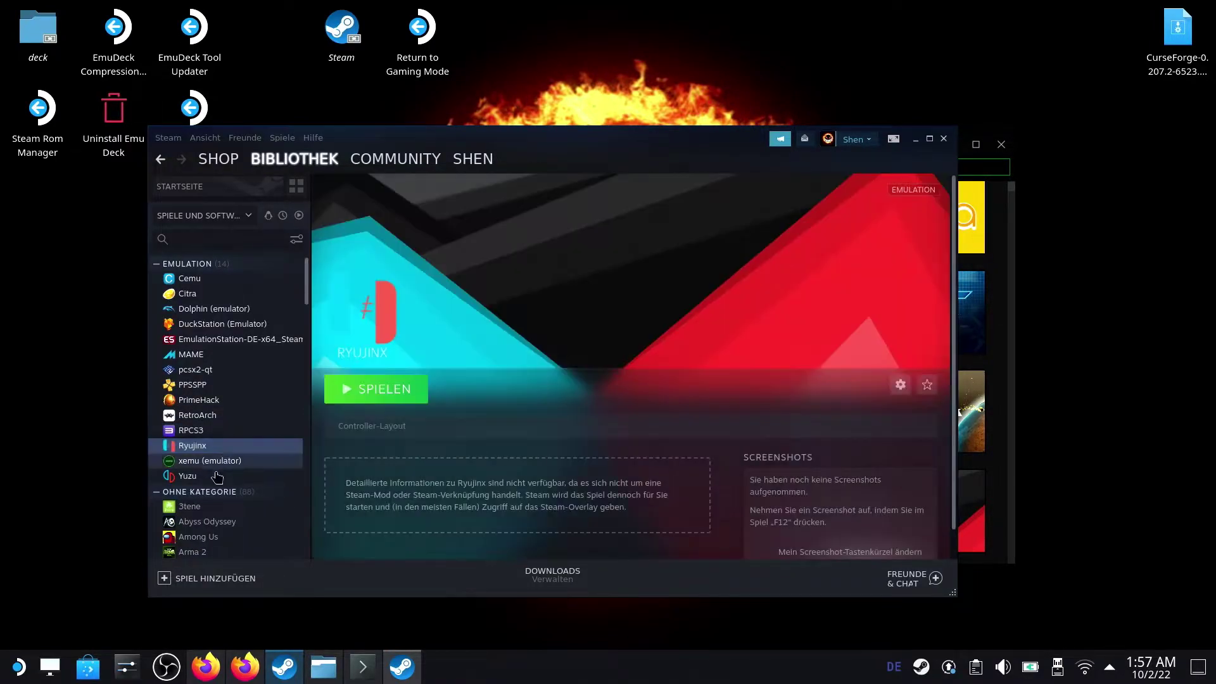
left_click(223, 475)
left_click(227, 463)
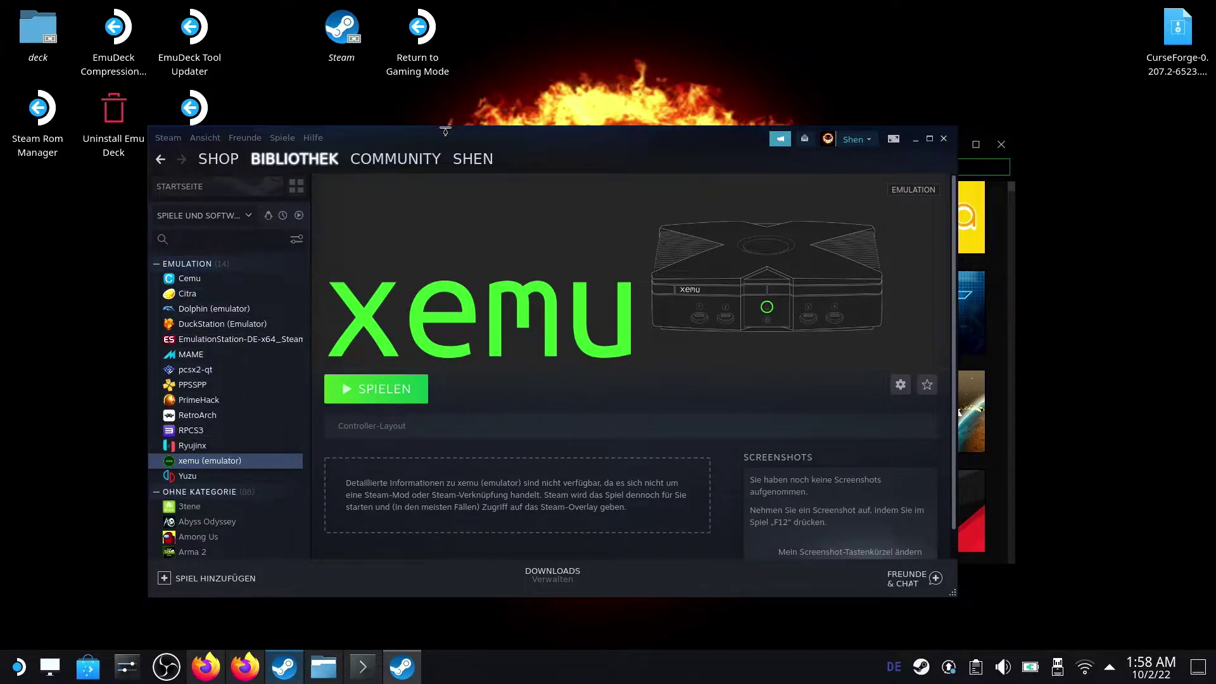
Step: Rearrange the Steam and Steam ROM Manager windows so the ROM manager sits higher and in front of Steam
left_click_drag(445, 131, 500, 199)
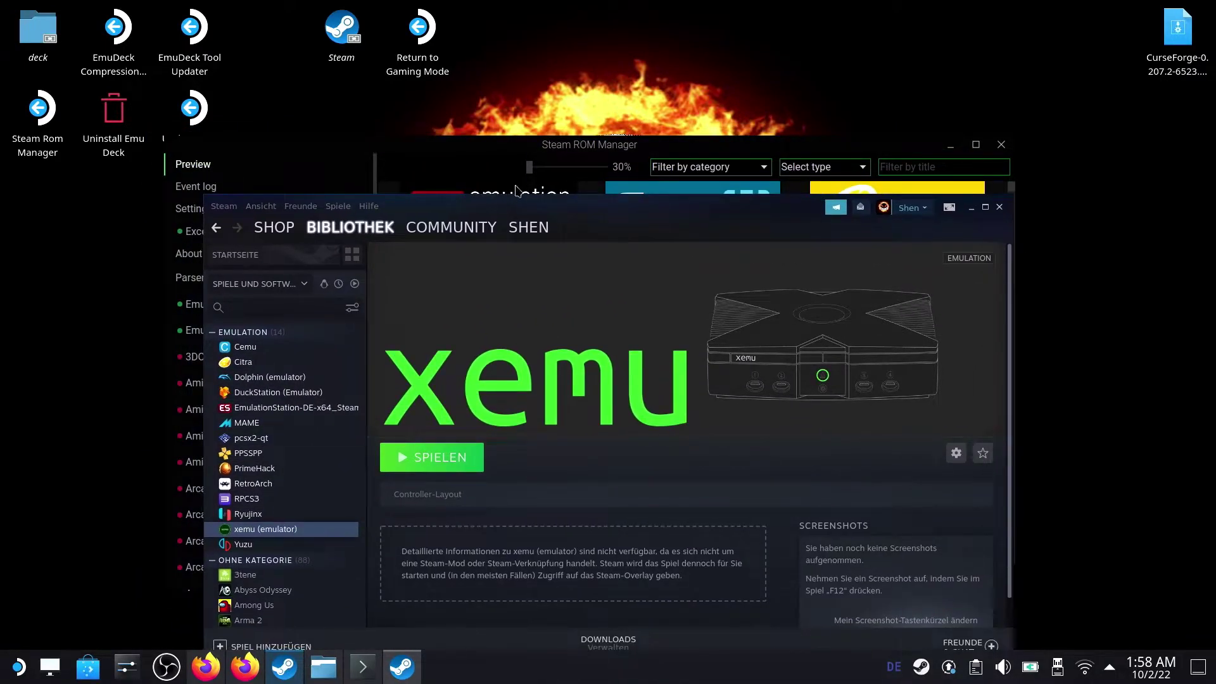
left_click(565, 145)
left_click_drag(558, 145, 520, 90)
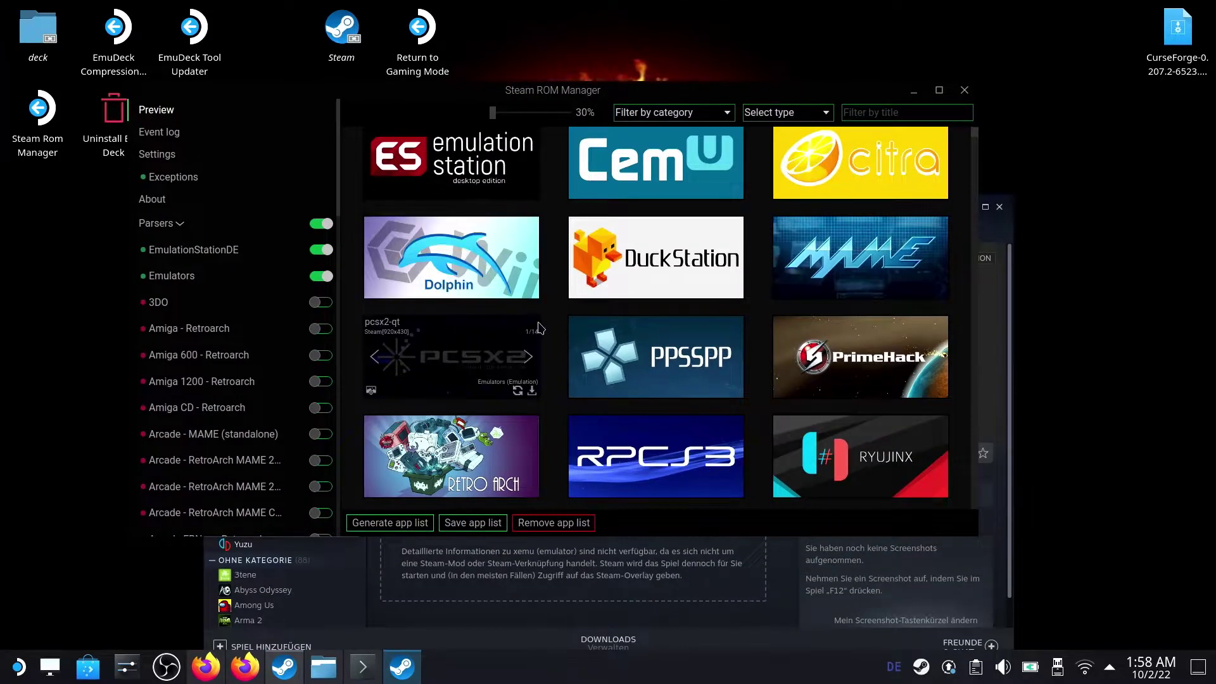
scroll(539, 327, "up", 1)
scroll(550, 311, "up", 1)
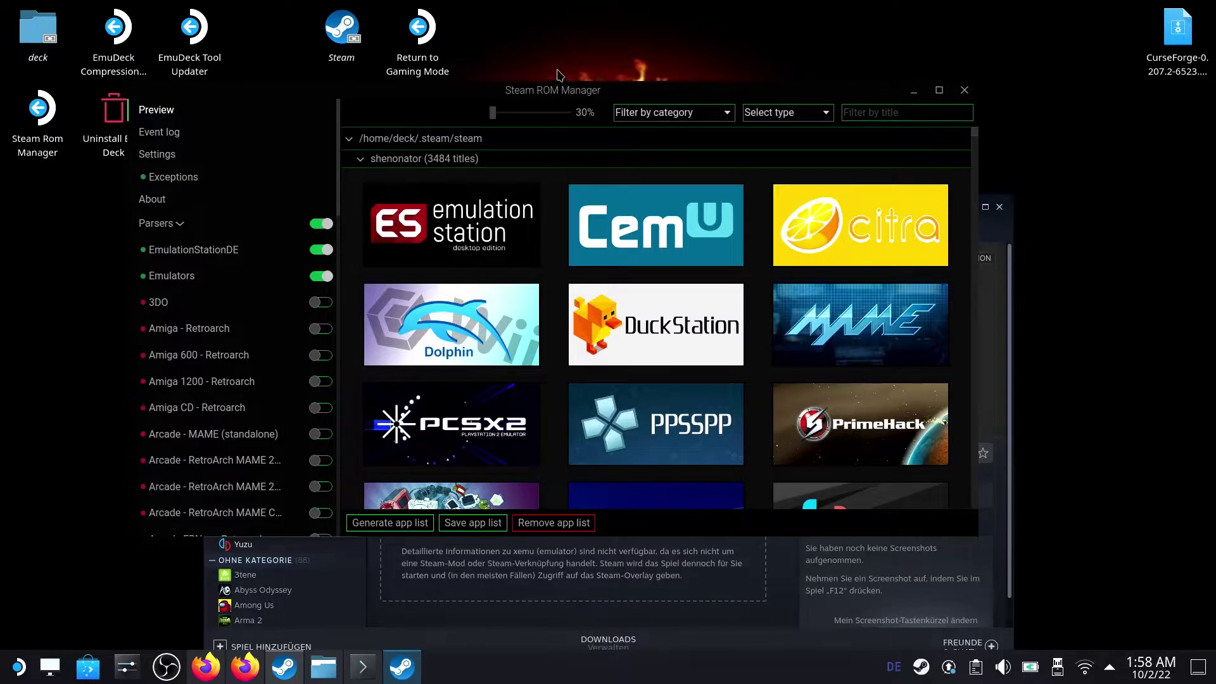
left_click_drag(553, 84, 608, 39)
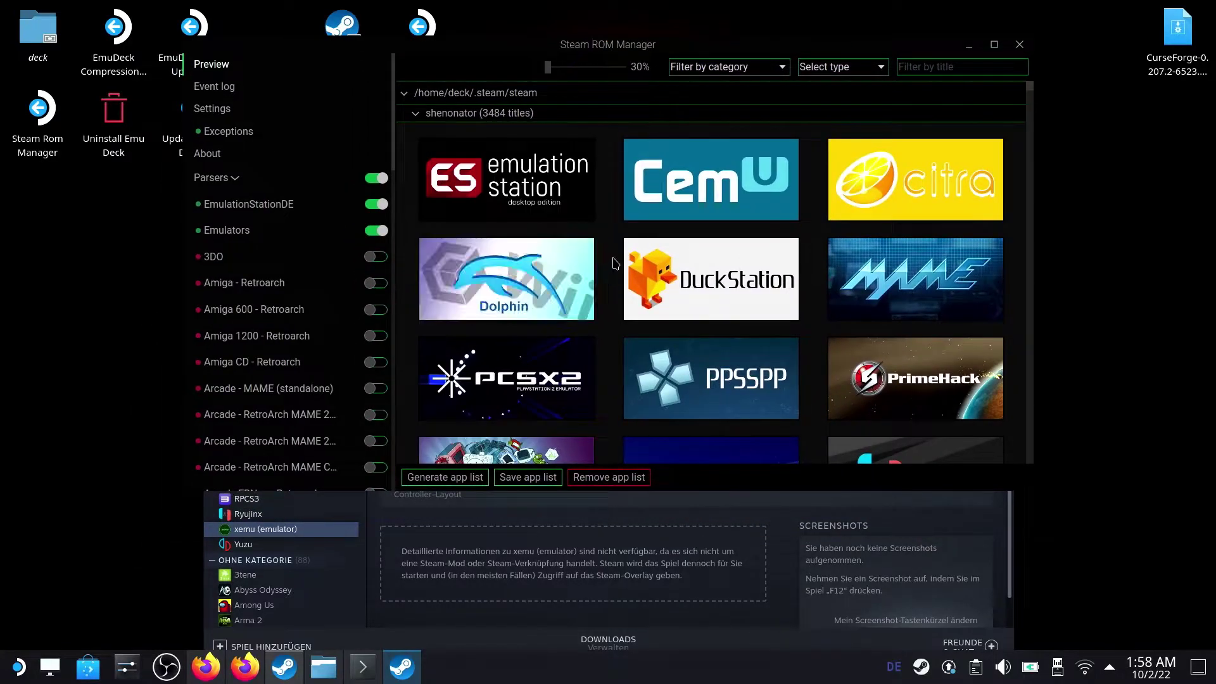
Step: Check the console parsers in Steam ROM Manager against the game categories in the Steam library
scroll(615, 260, "down", 1)
scroll(329, 300, "down", 10)
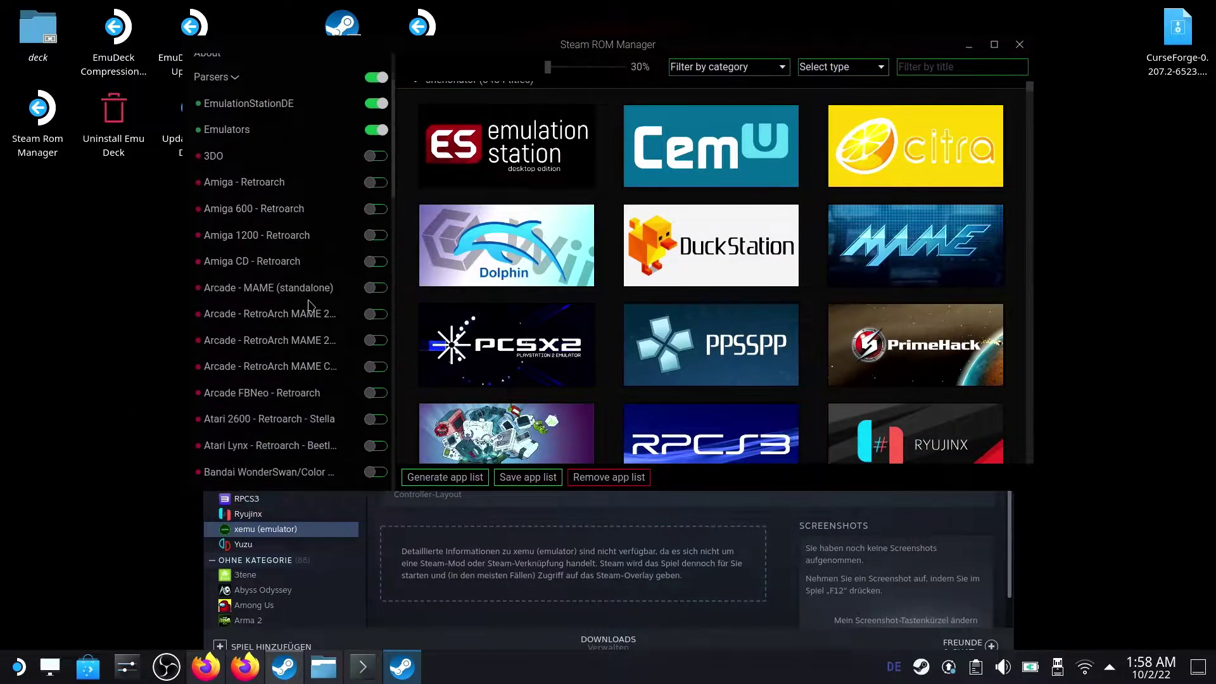
scroll(329, 300, "down", 15)
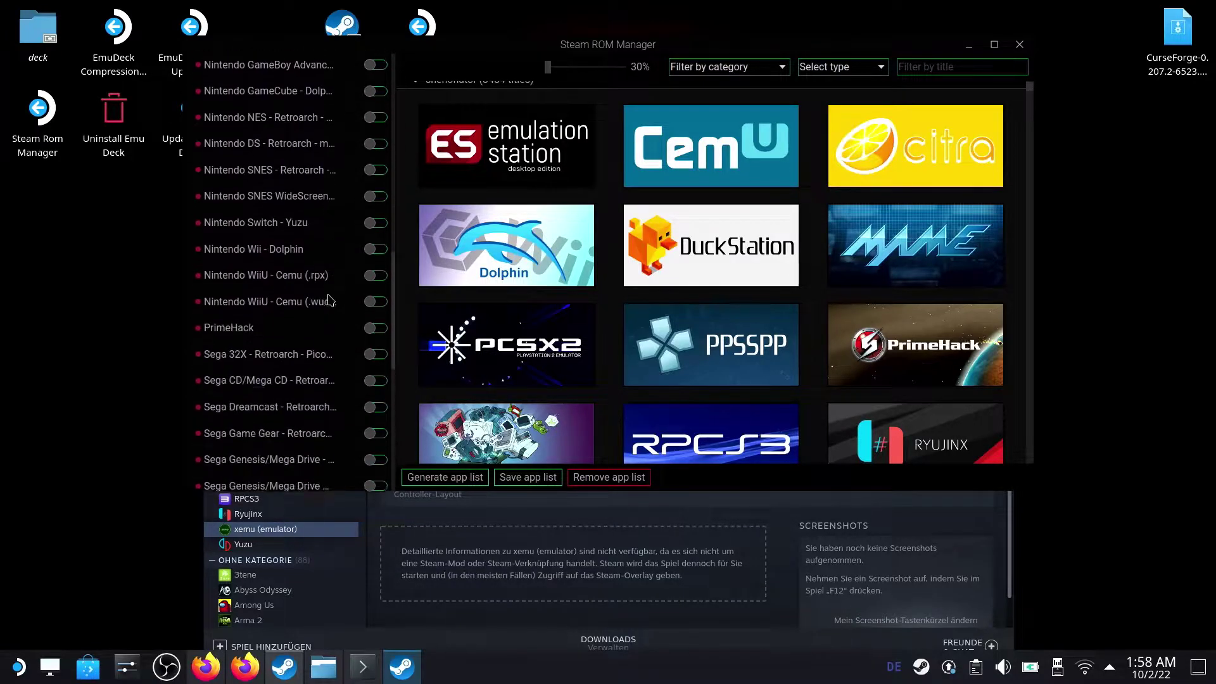
scroll(329, 300, "down", 3)
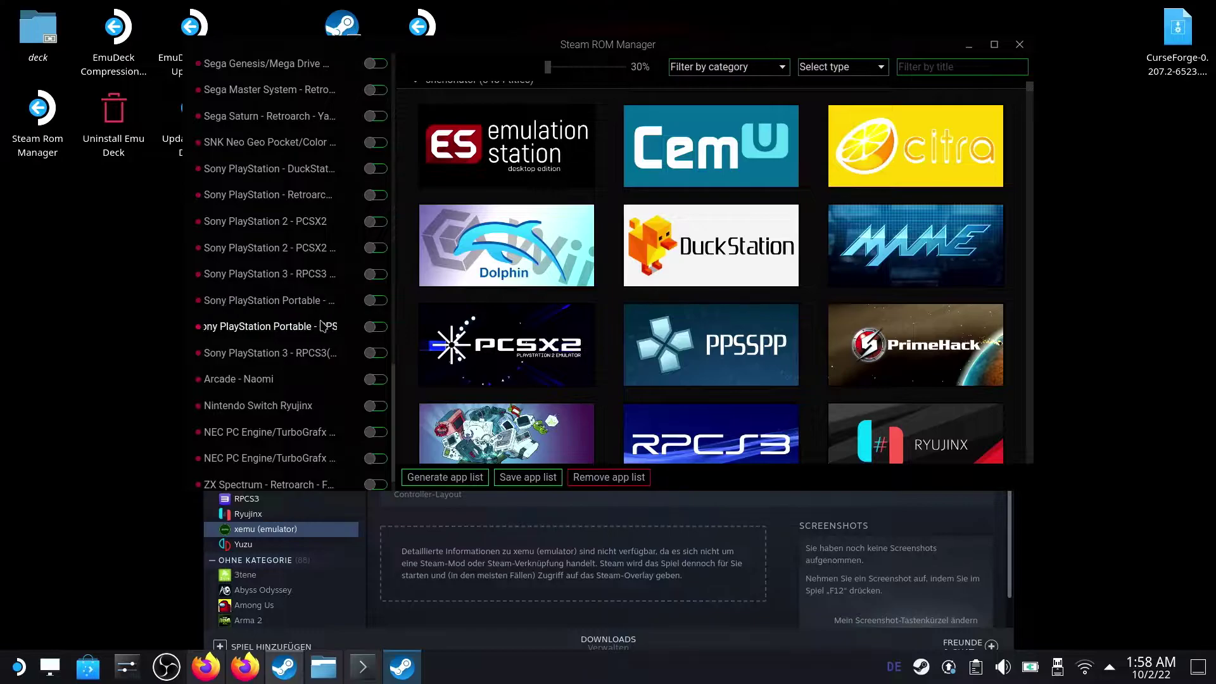
scroll(332, 301, "up", 1)
left_click(379, 527)
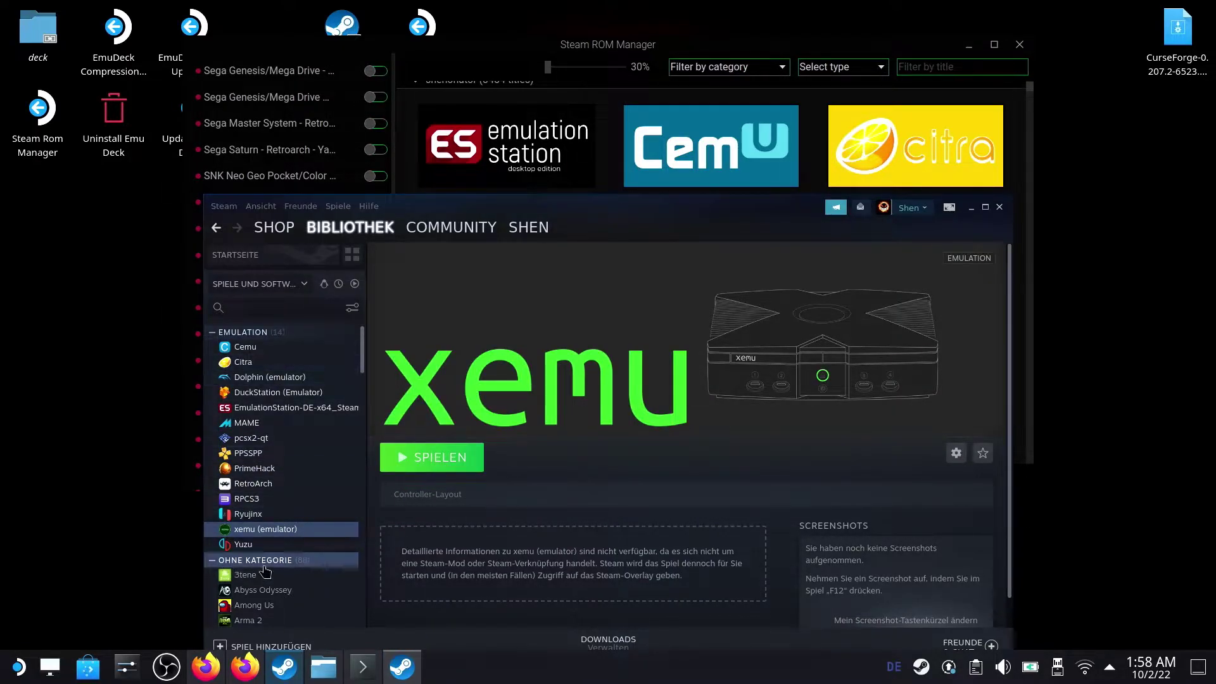
scroll(272, 494, "down", 3)
scroll(272, 523, "up", 3)
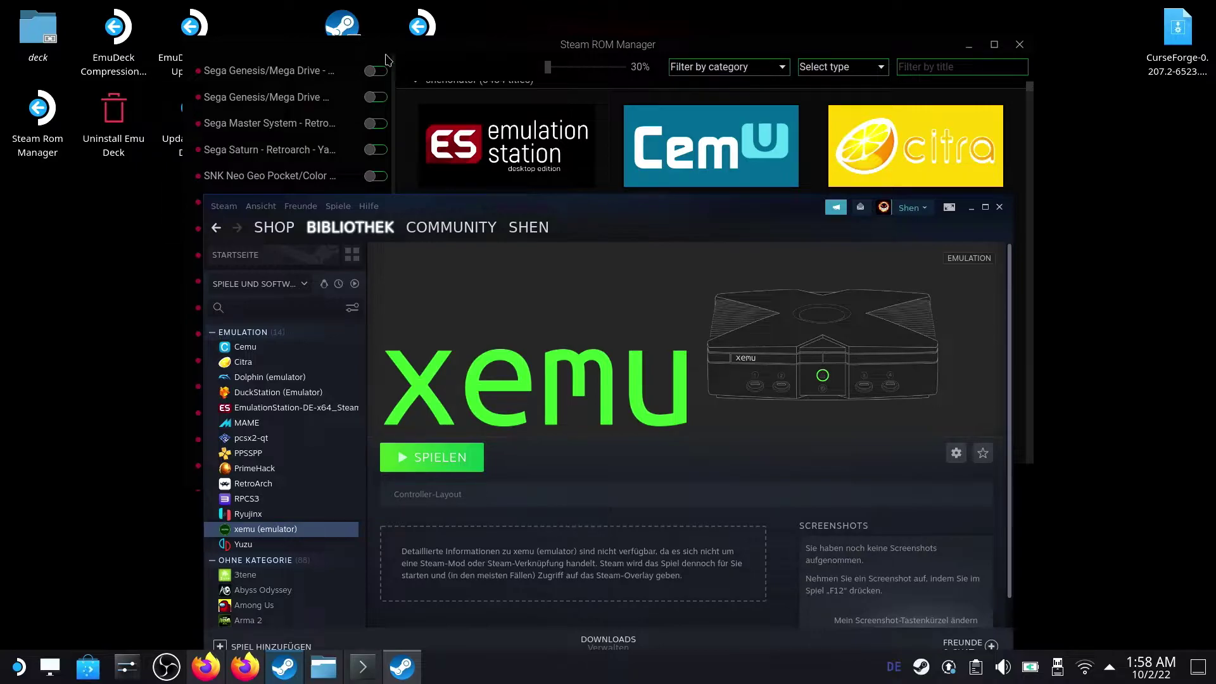
Step: Return to Steam ROM Manager and enable the Nintendo Switch - Yuzu parser
left_click(426, 44)
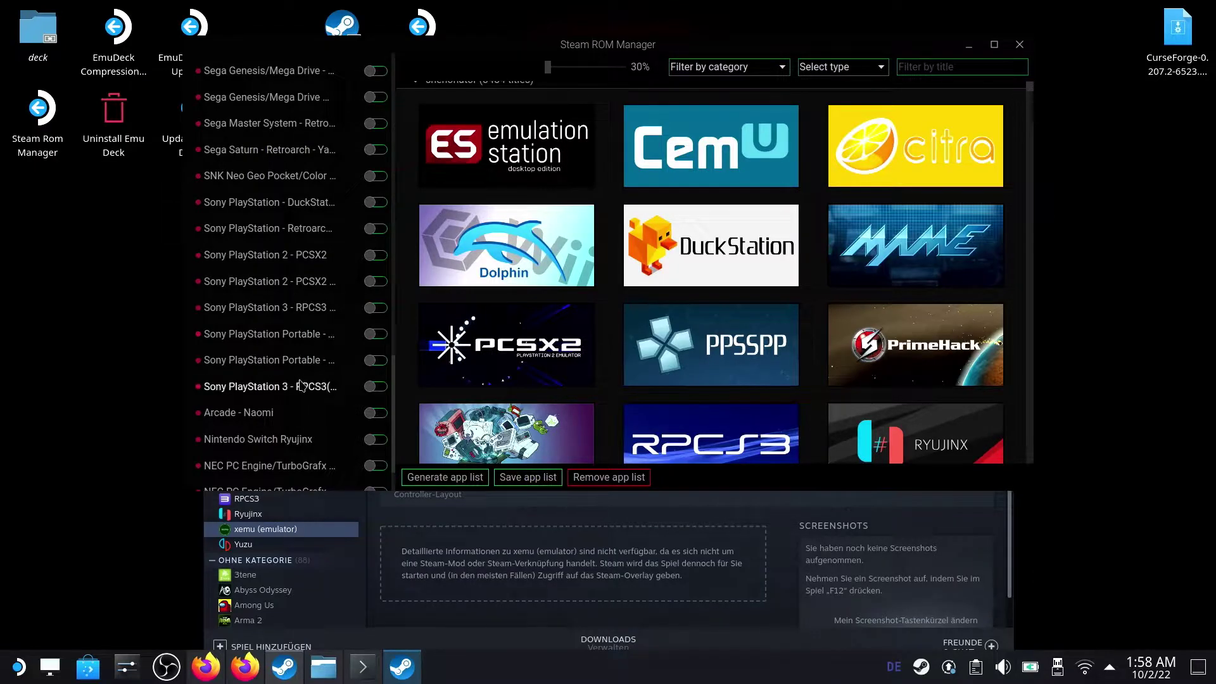
scroll(293, 404, "down", 1)
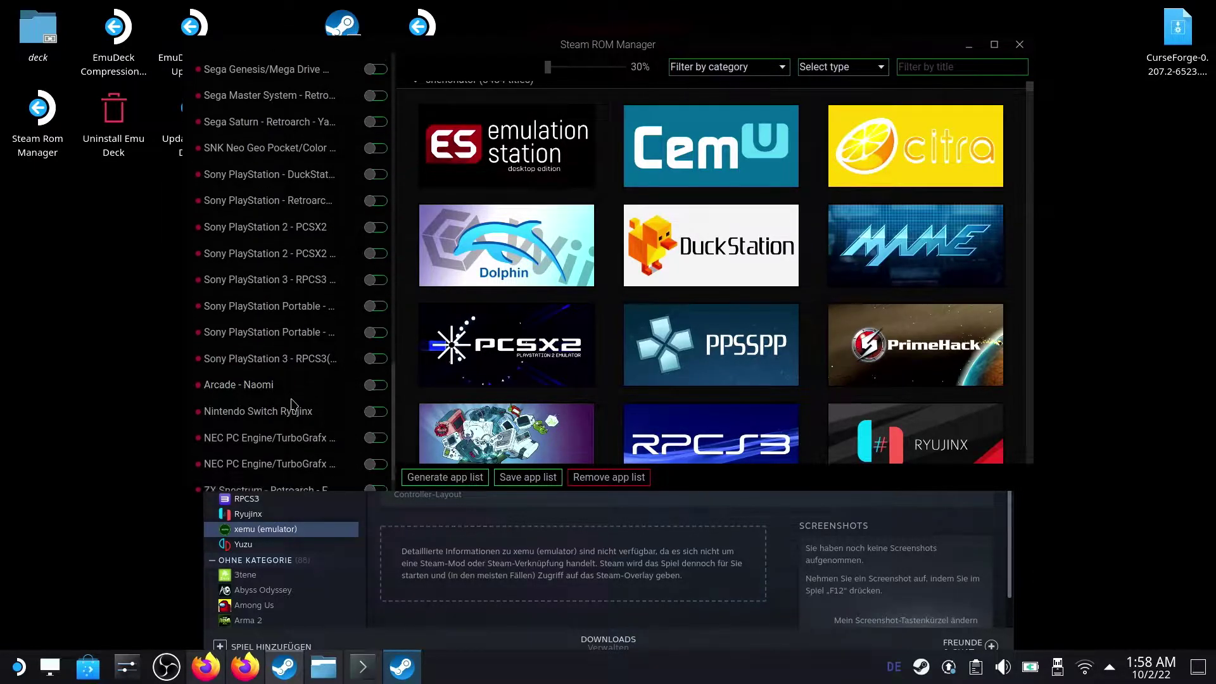
scroll(293, 404, "down", 2)
scroll(292, 380, "up", 10)
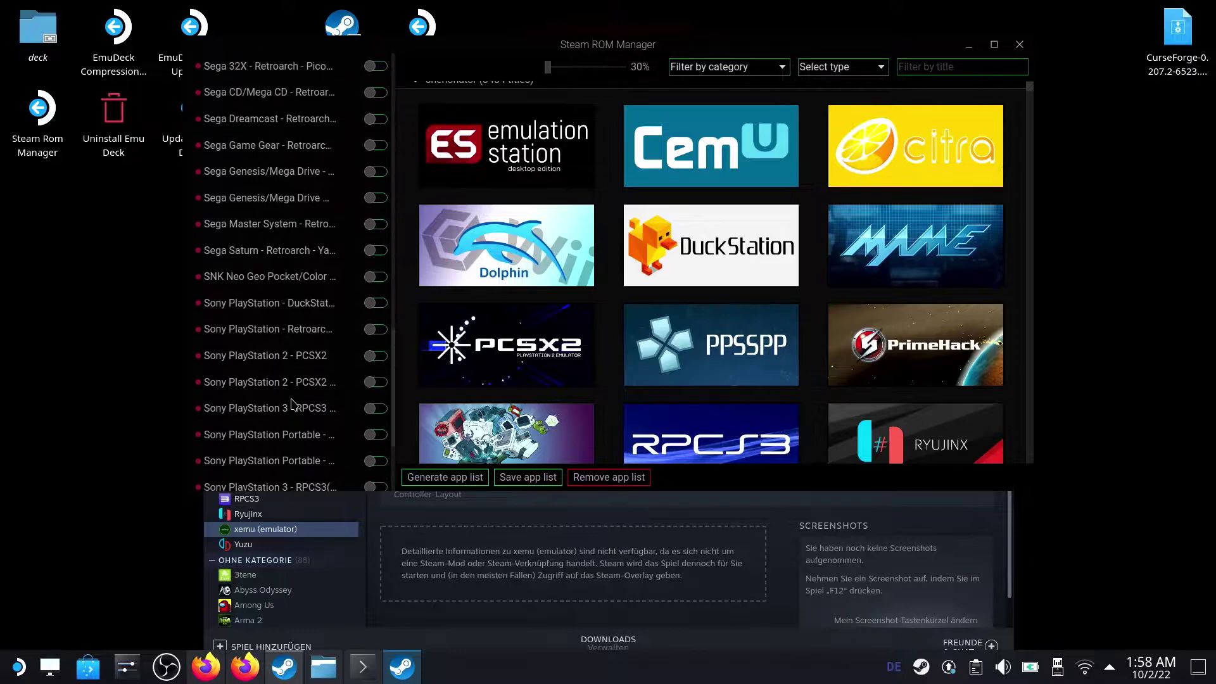
left_click(379, 170)
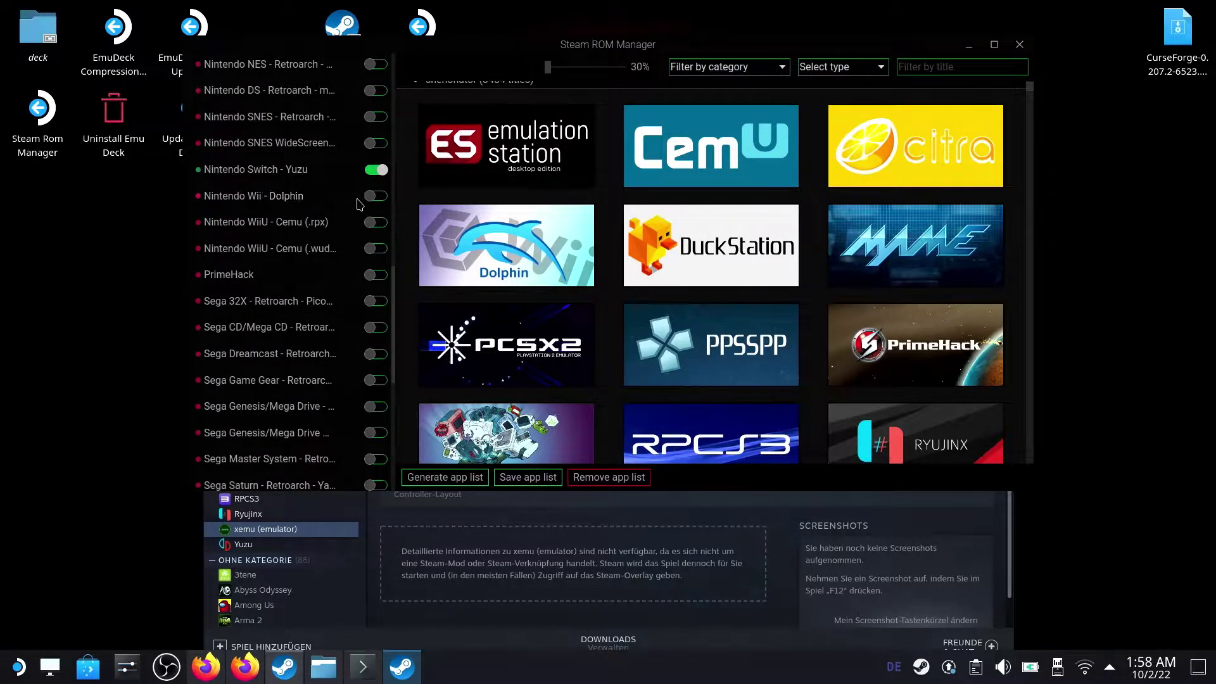
scroll(348, 241, "up", 12)
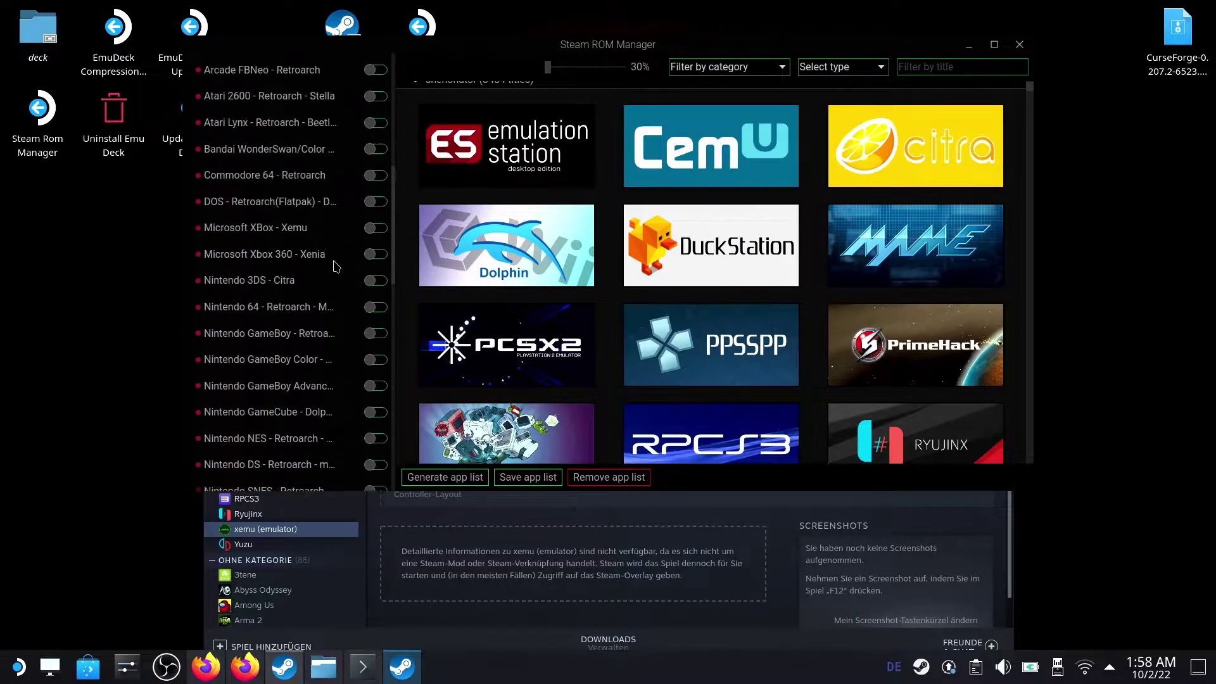
scroll(334, 269, "up", 4)
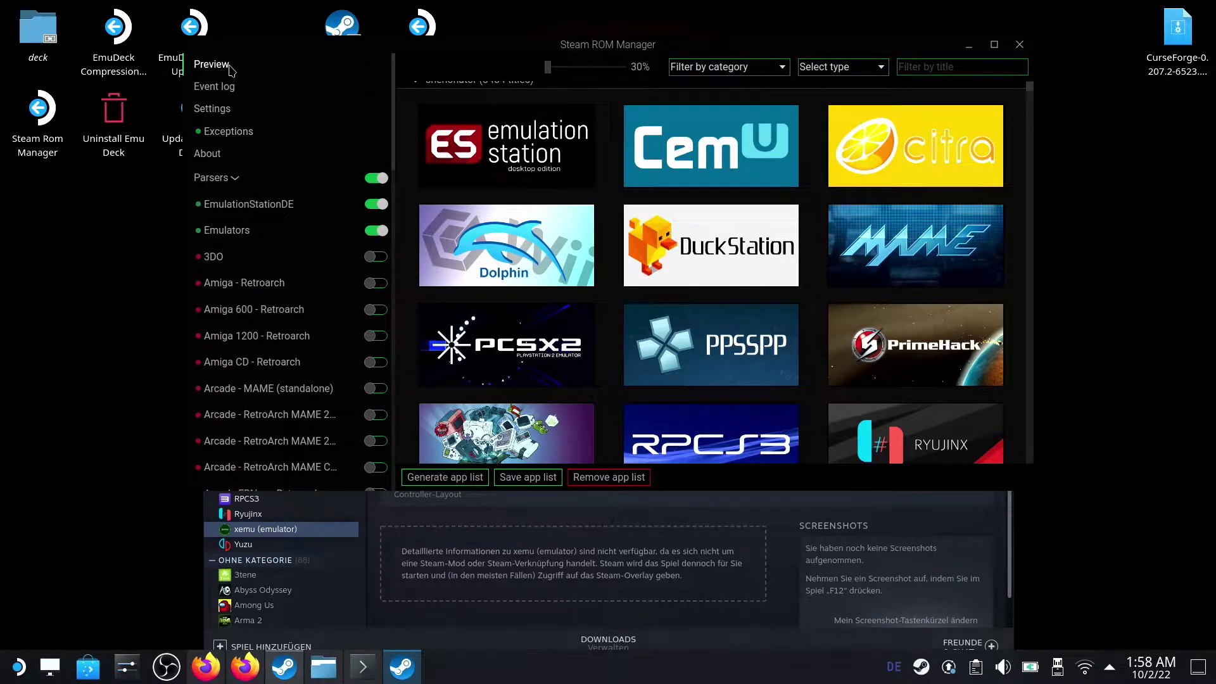
Step: Generate the app list again with the Yuzu parser included and review the artwork of its preview entries
left_click(454, 478)
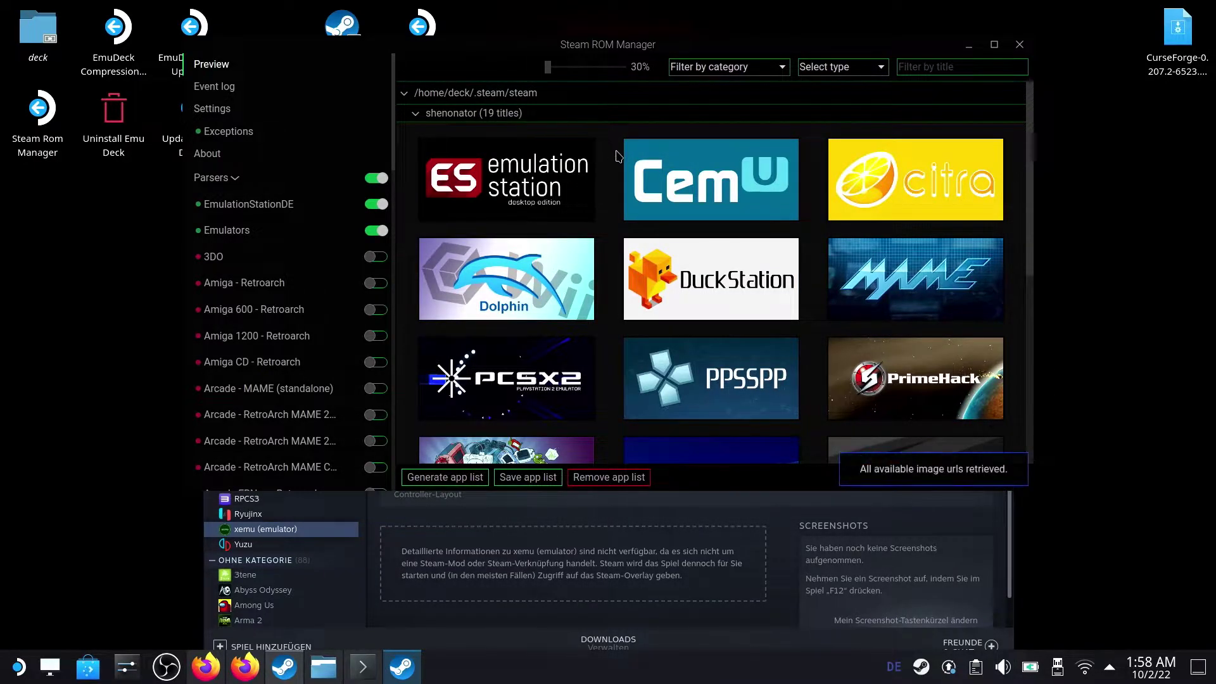
scroll(617, 156, "down", 5)
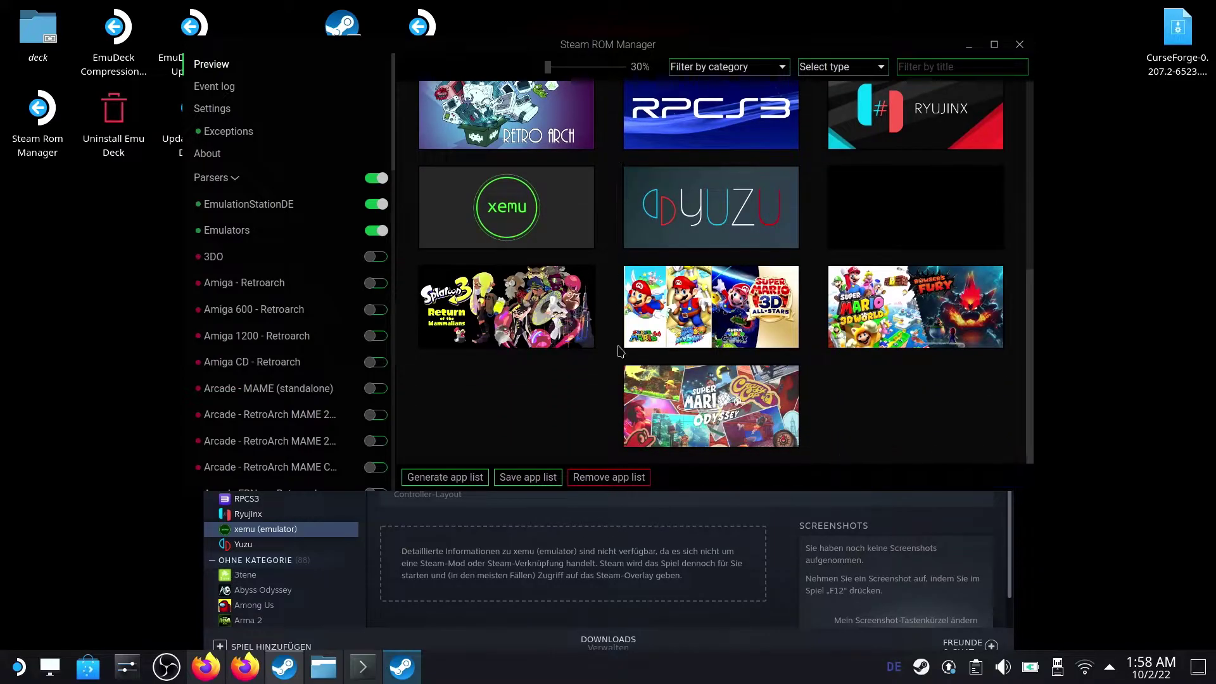
scroll(619, 350, "up", 3)
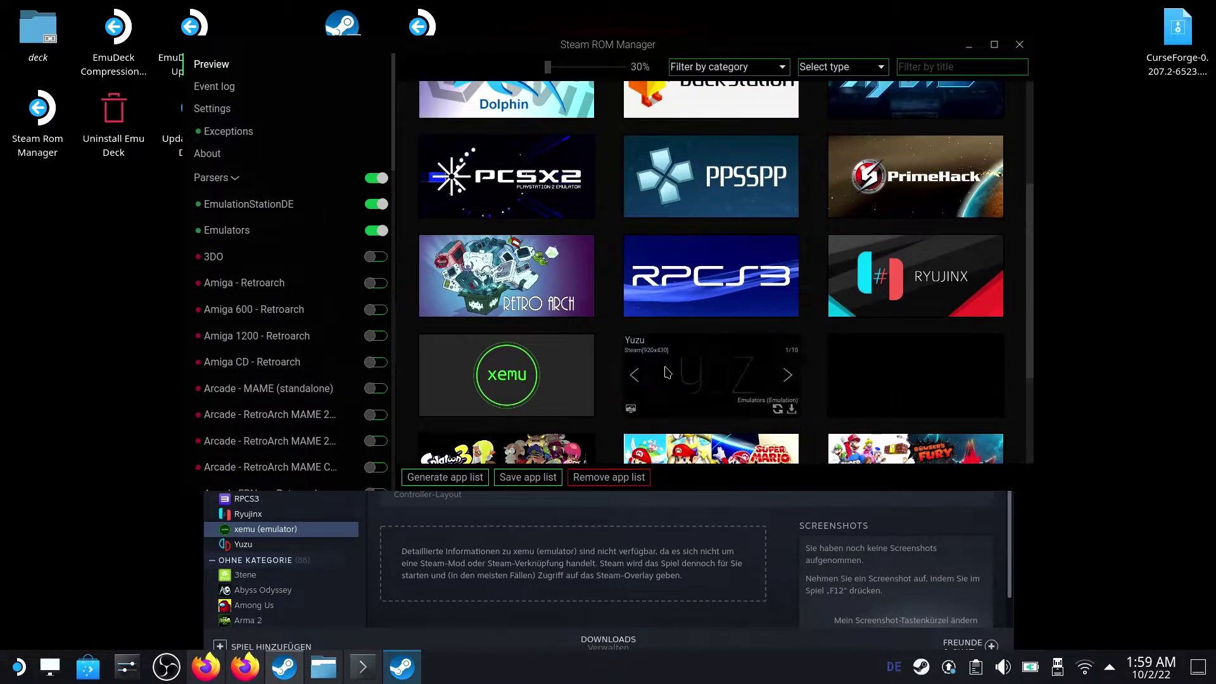
scroll(633, 288, "up", 4)
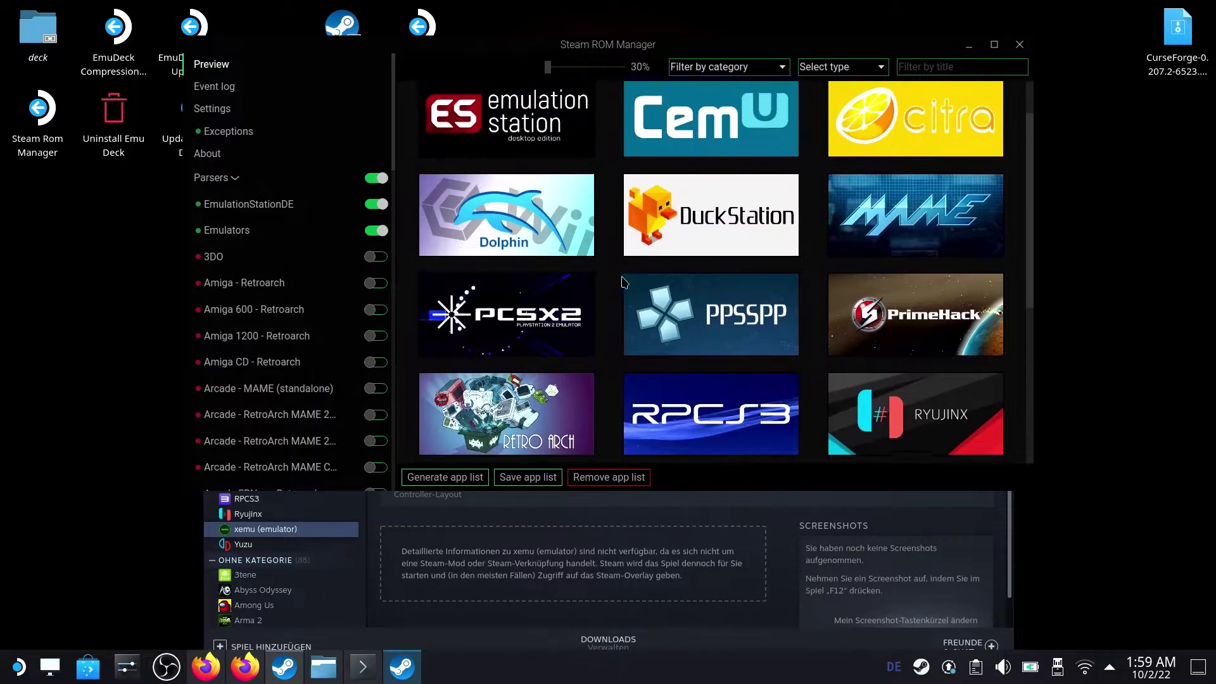
scroll(517, 175, "down", 5)
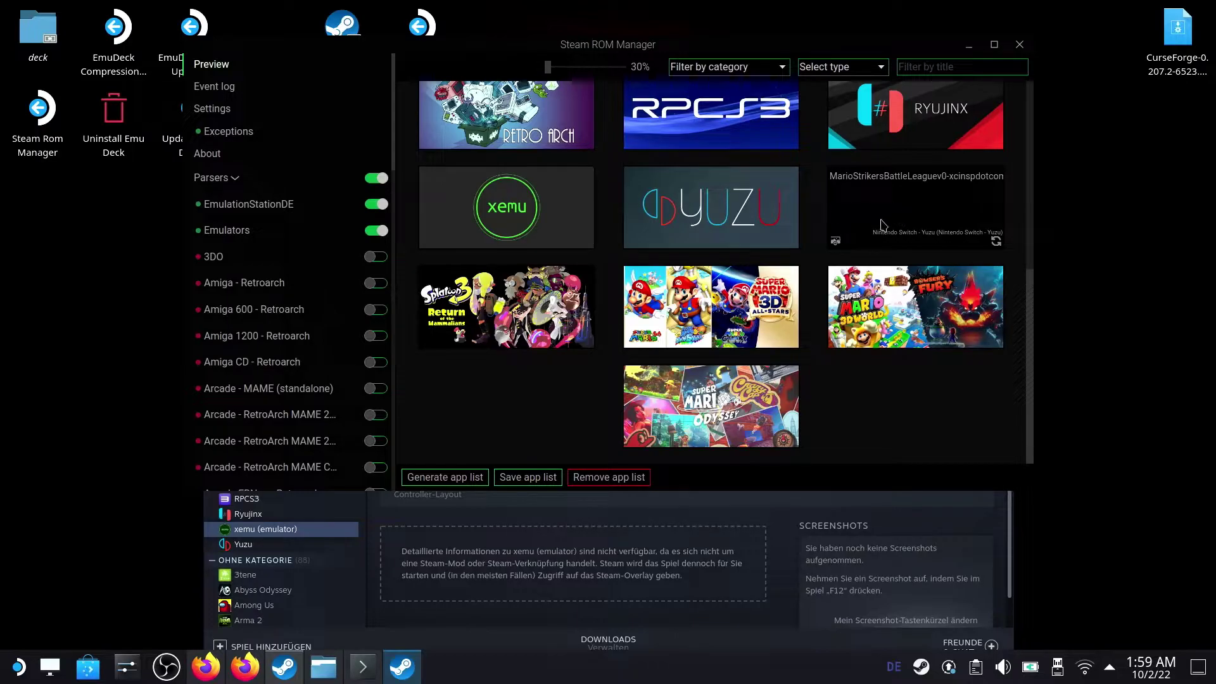
Step: Refresh the artwork of the MarioStrikersBattleLeague preview entry, and save the app list with Steam fully closed
left_click(996, 241)
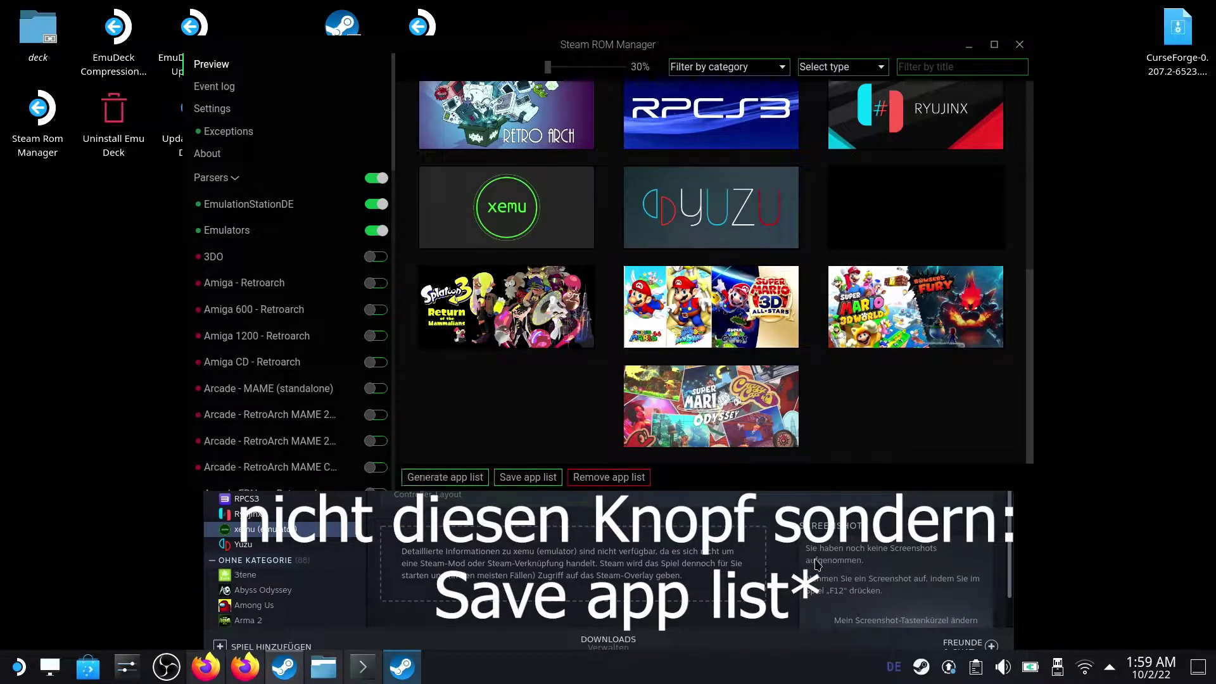
right_click(920, 664)
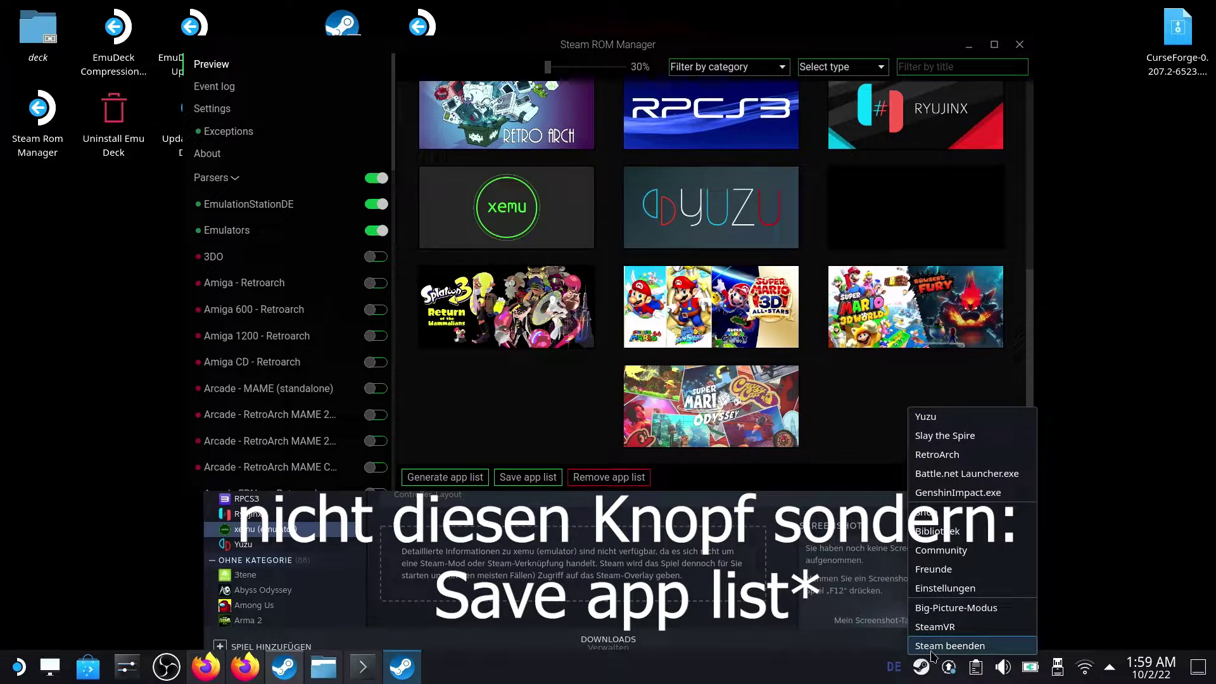
left_click(932, 652)
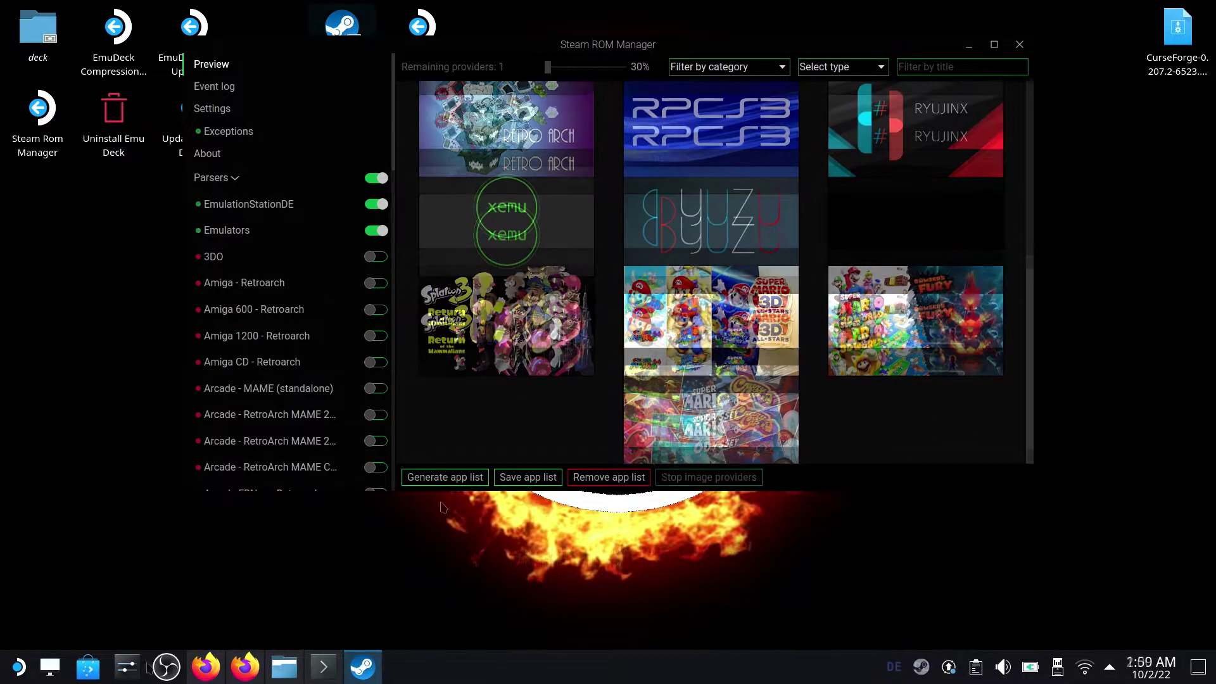
left_click(528, 477)
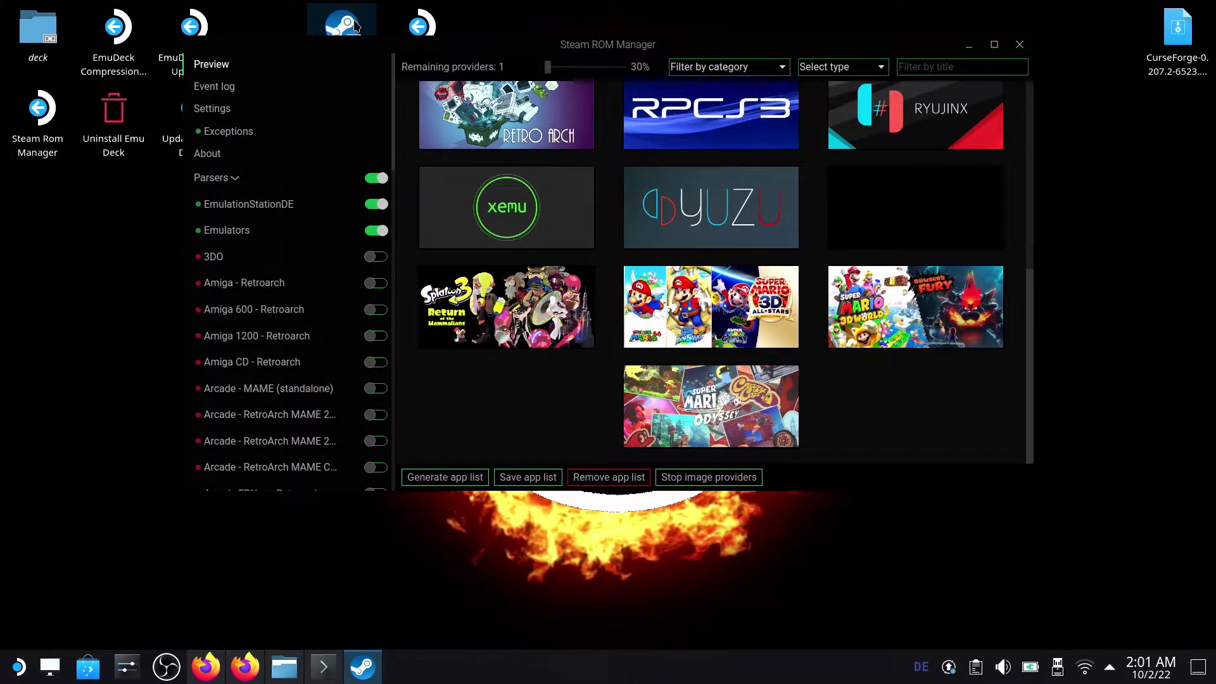
Step: Restart Steam, dismiss its news window and locate the Nintendo Switch - Yuzu collection in the library
left_click(356, 27)
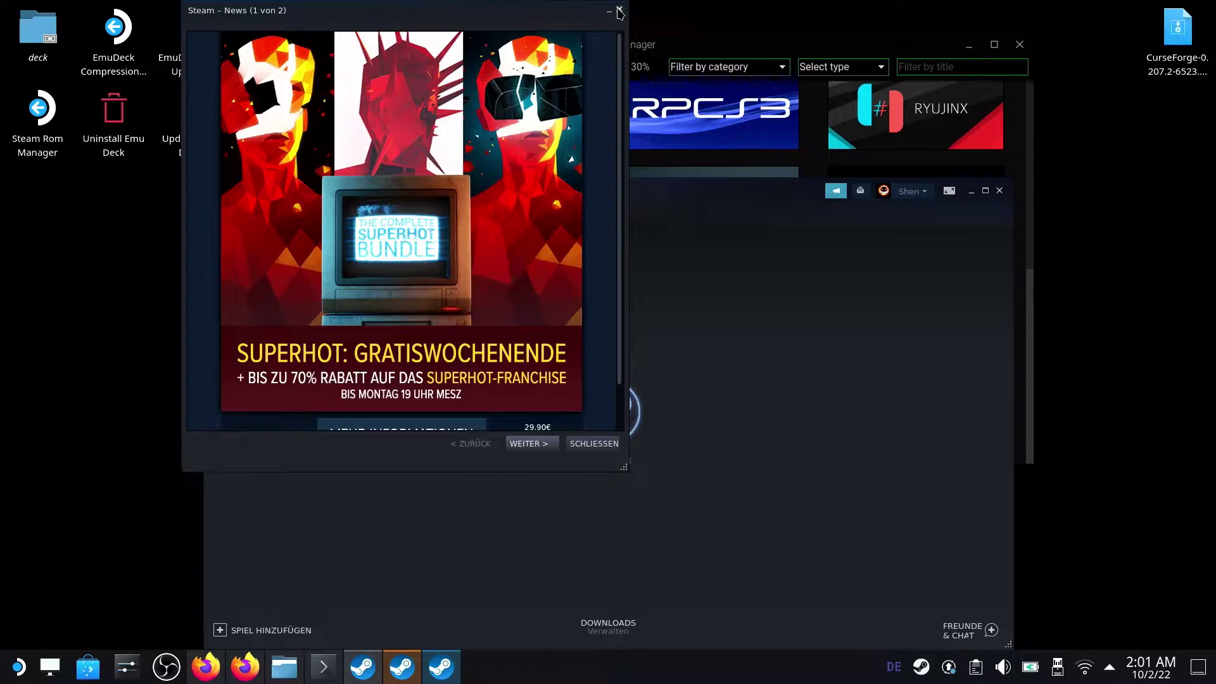
left_click(619, 10)
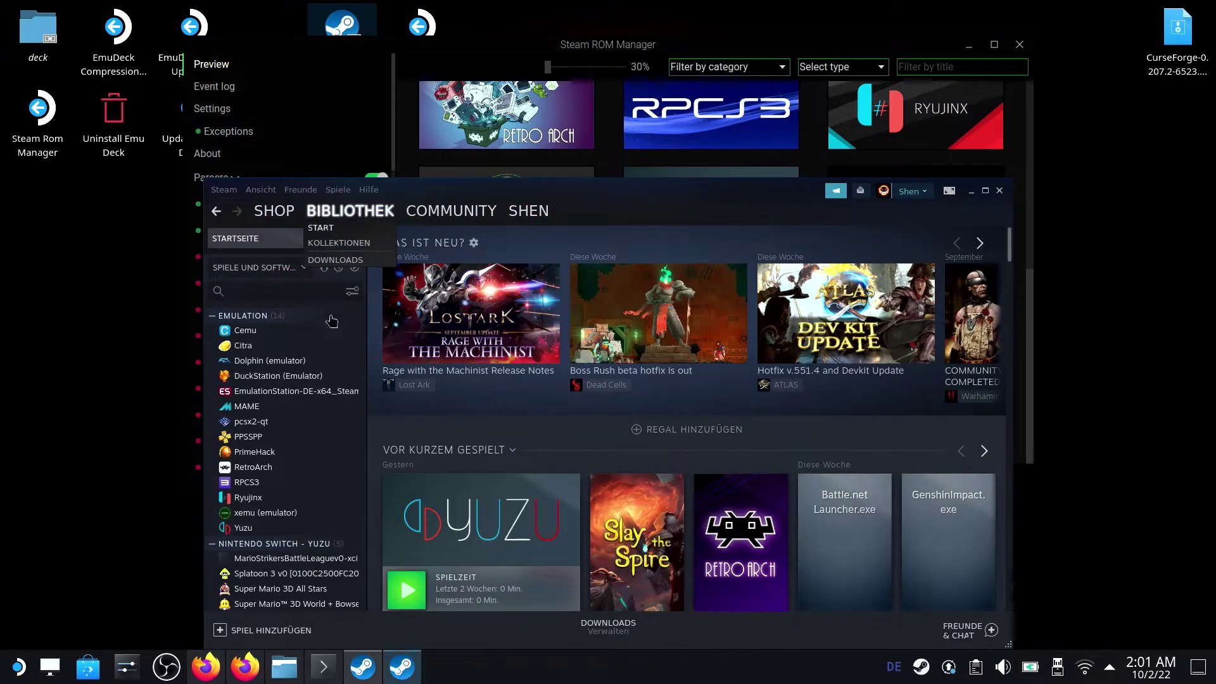
scroll(450, 445, "down", 3)
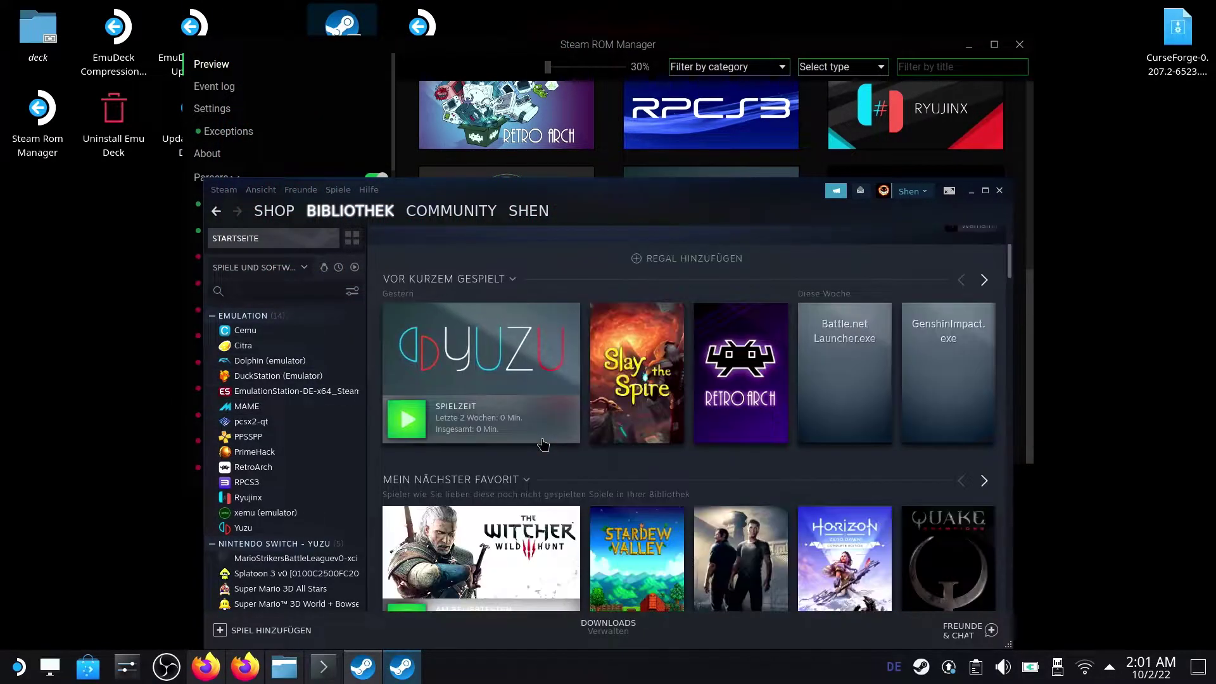
scroll(322, 458, "down", 1)
scroll(317, 482, "down", 1)
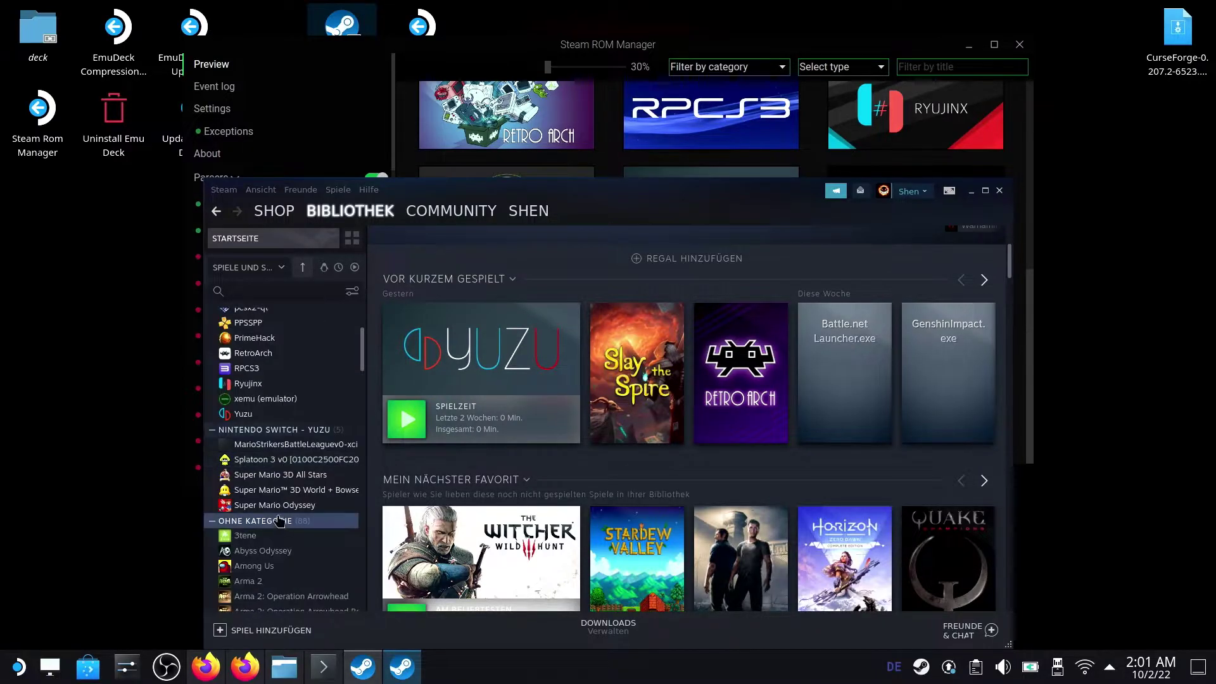
Step: Examine the library pages of the added Switch games and the cover overview of the Nintendo Switch - Yuzu collection
left_click(285, 505)
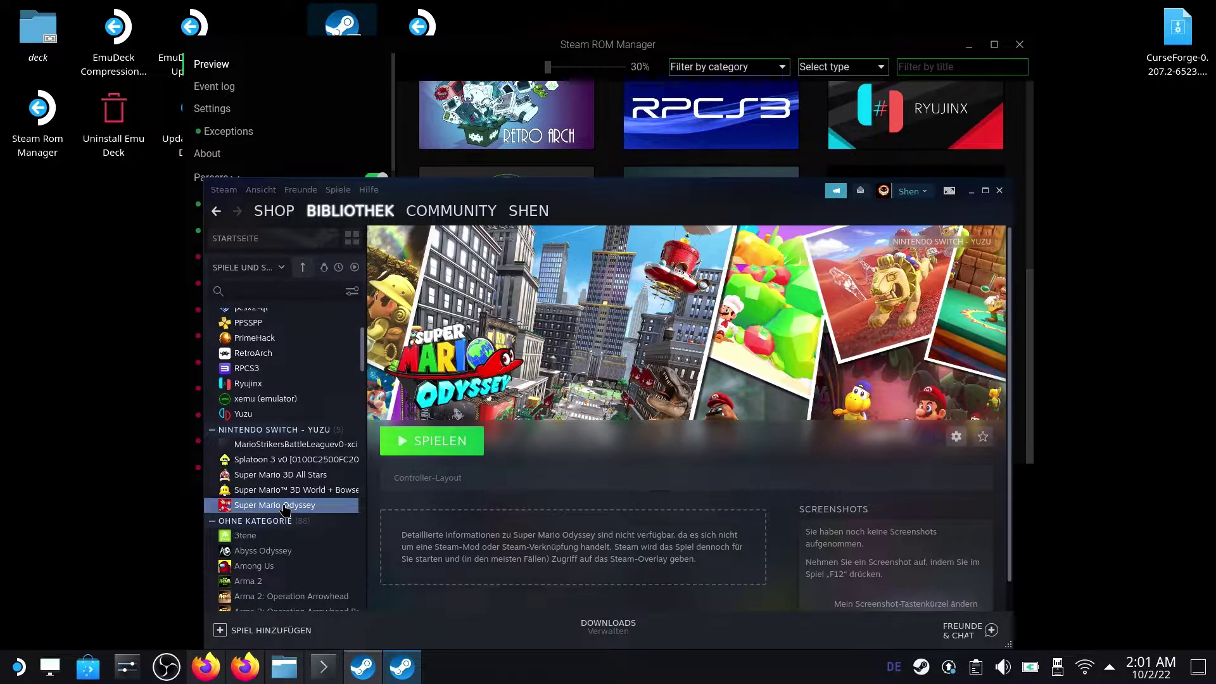
left_click(292, 492)
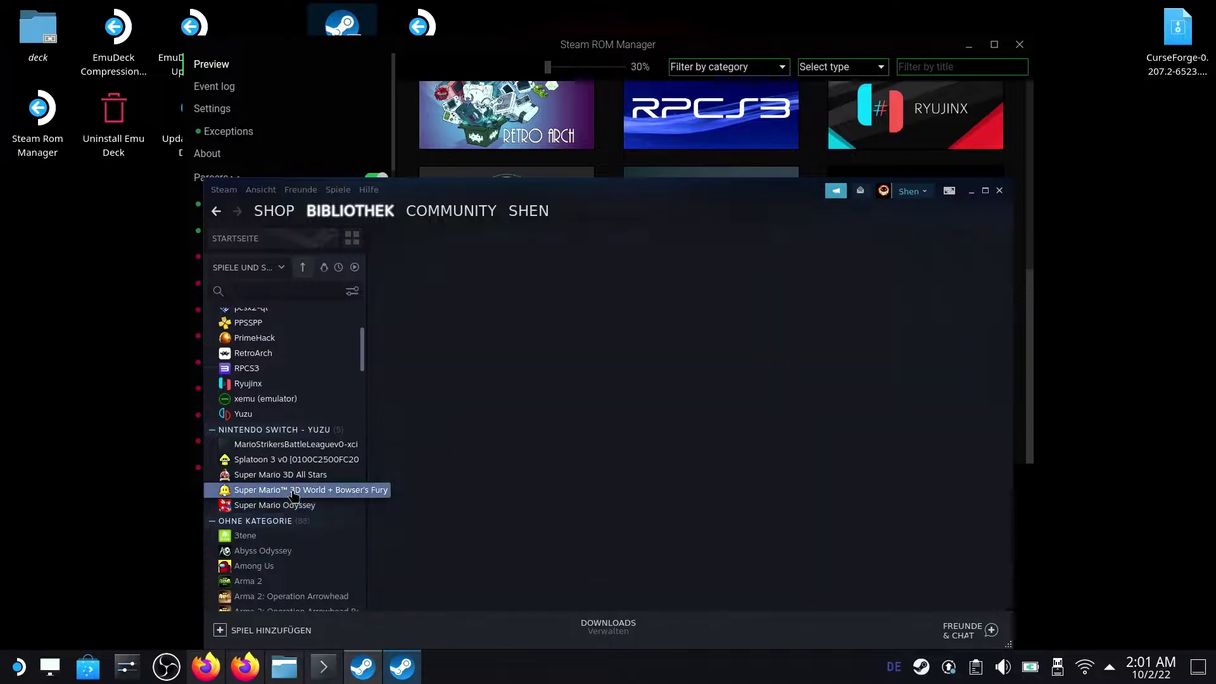
left_click(295, 475)
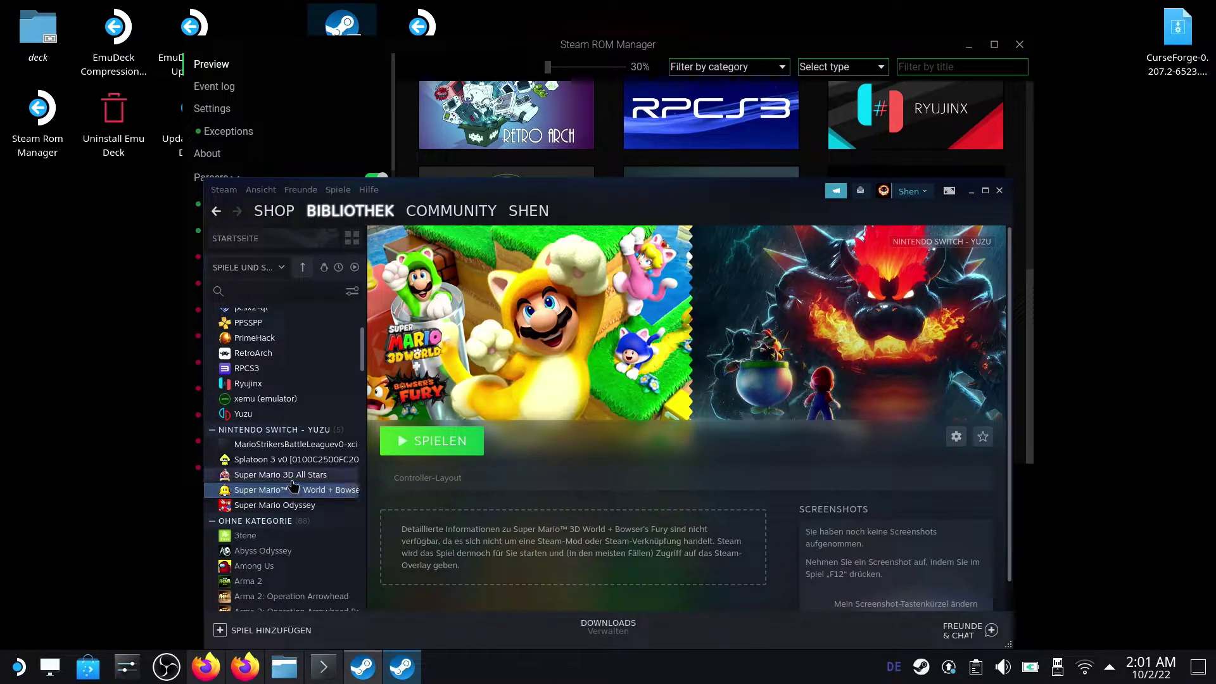
left_click(305, 463)
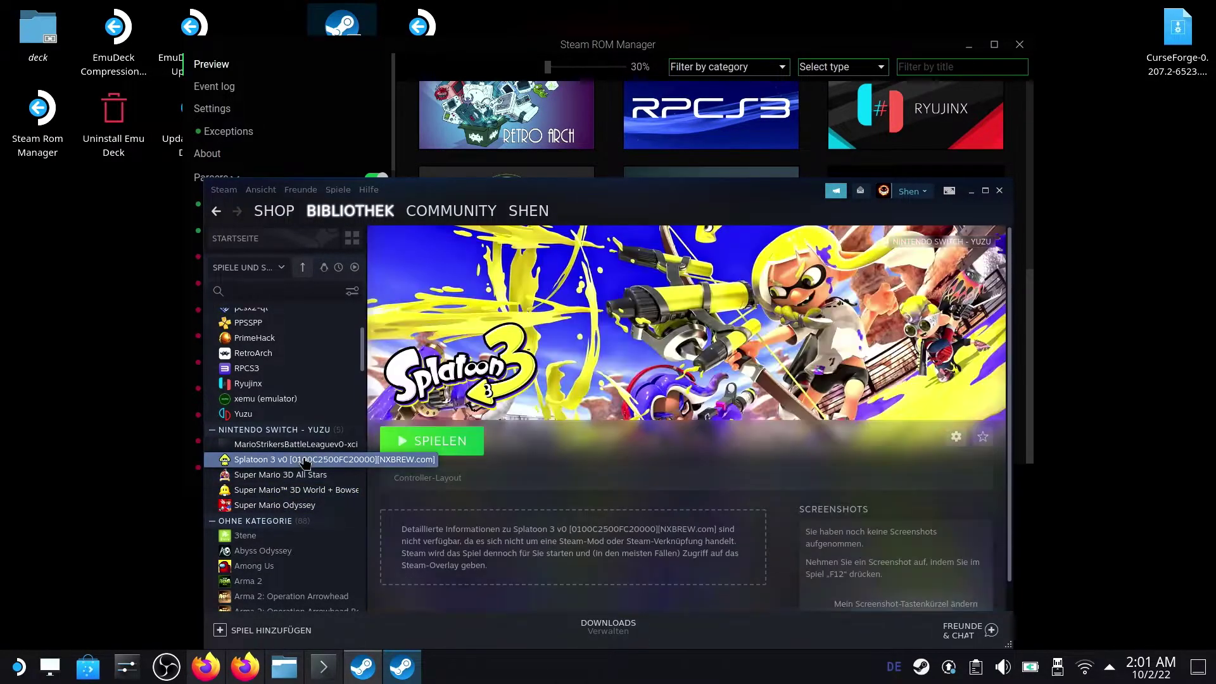
left_click(310, 445)
left_click(298, 460)
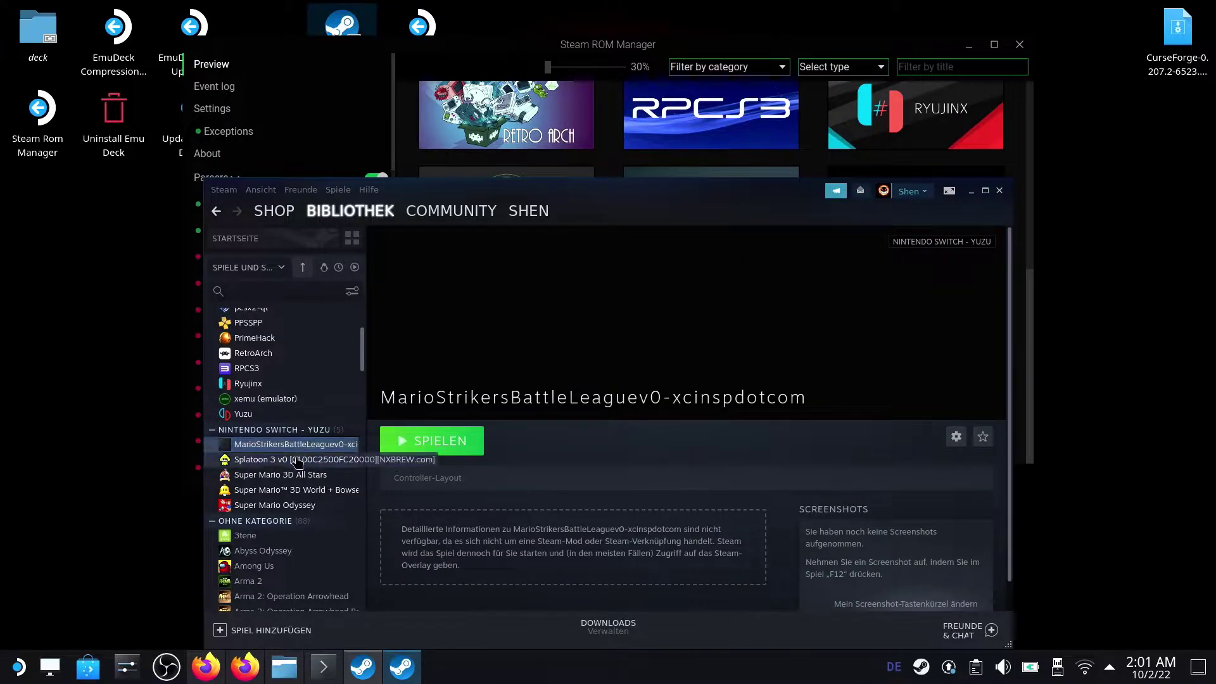
left_click(267, 506)
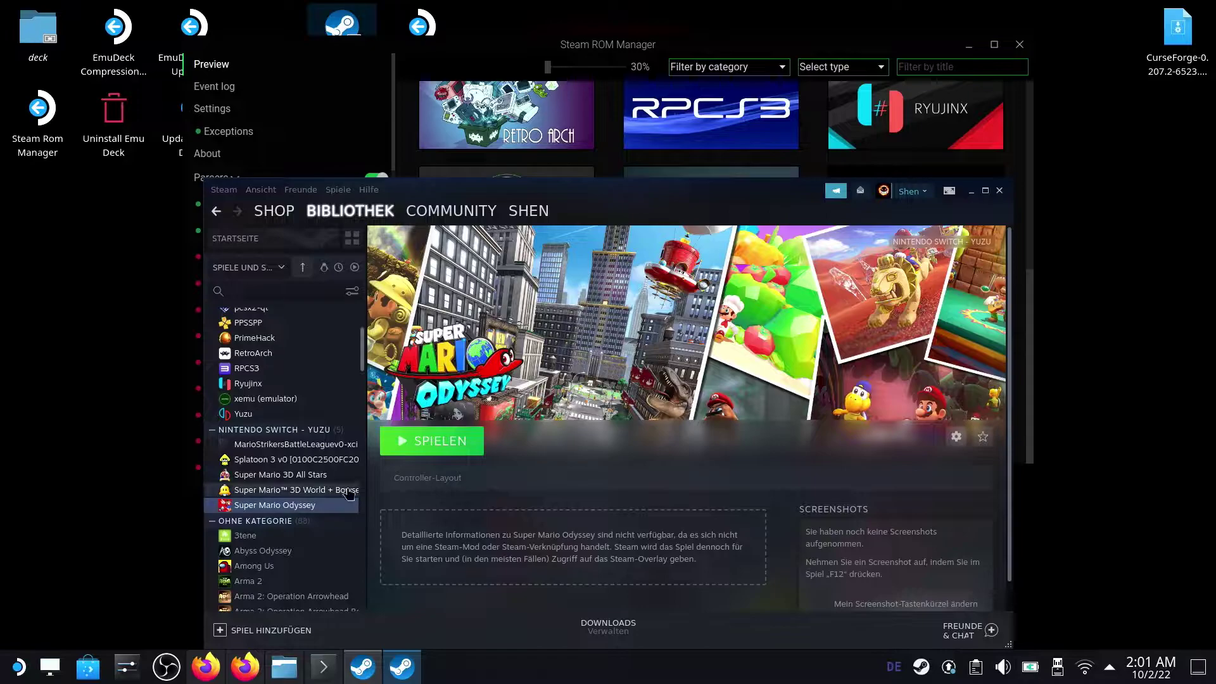
left_click(247, 431)
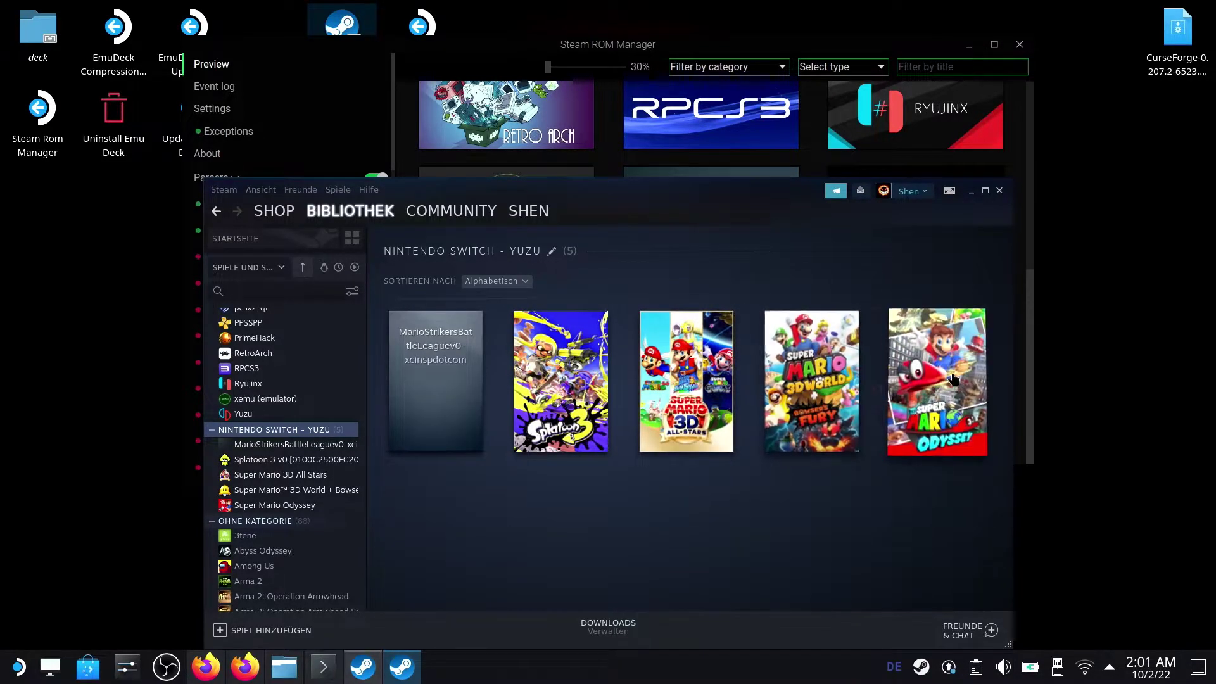
mouse_move(817, 385)
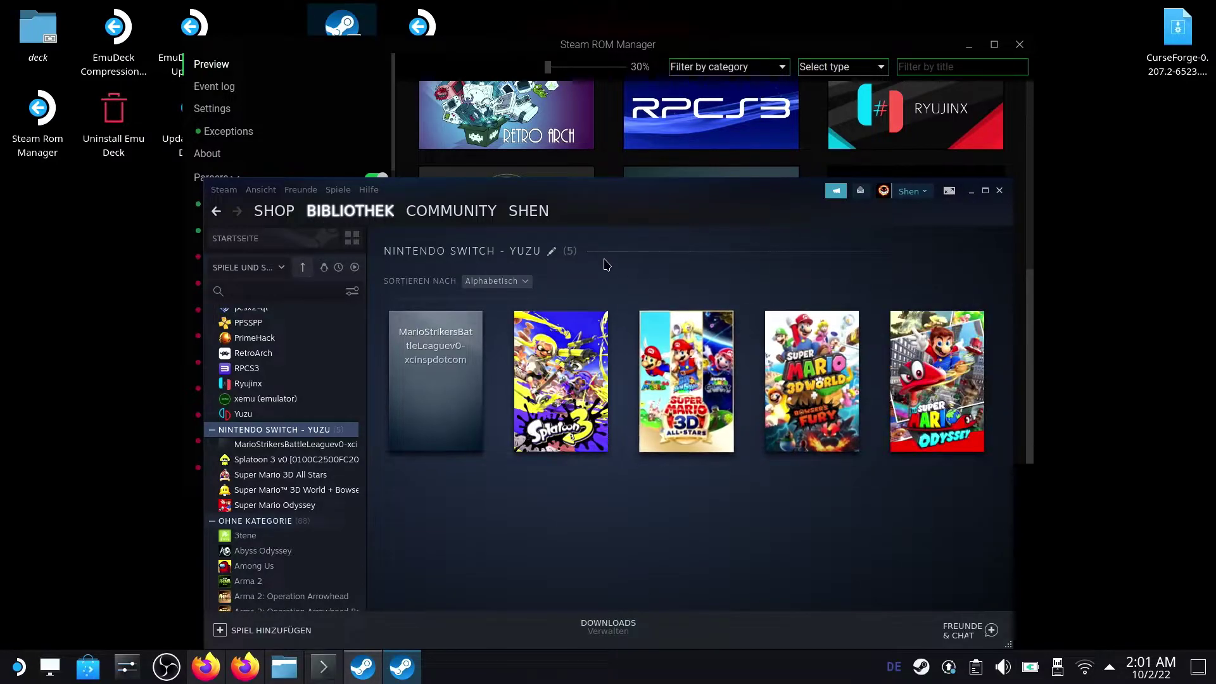
Step: Return to Steam ROM Manager and view the local image picker of the MarioStrikersBattleLeague entry without choosing a file
left_click(645, 36)
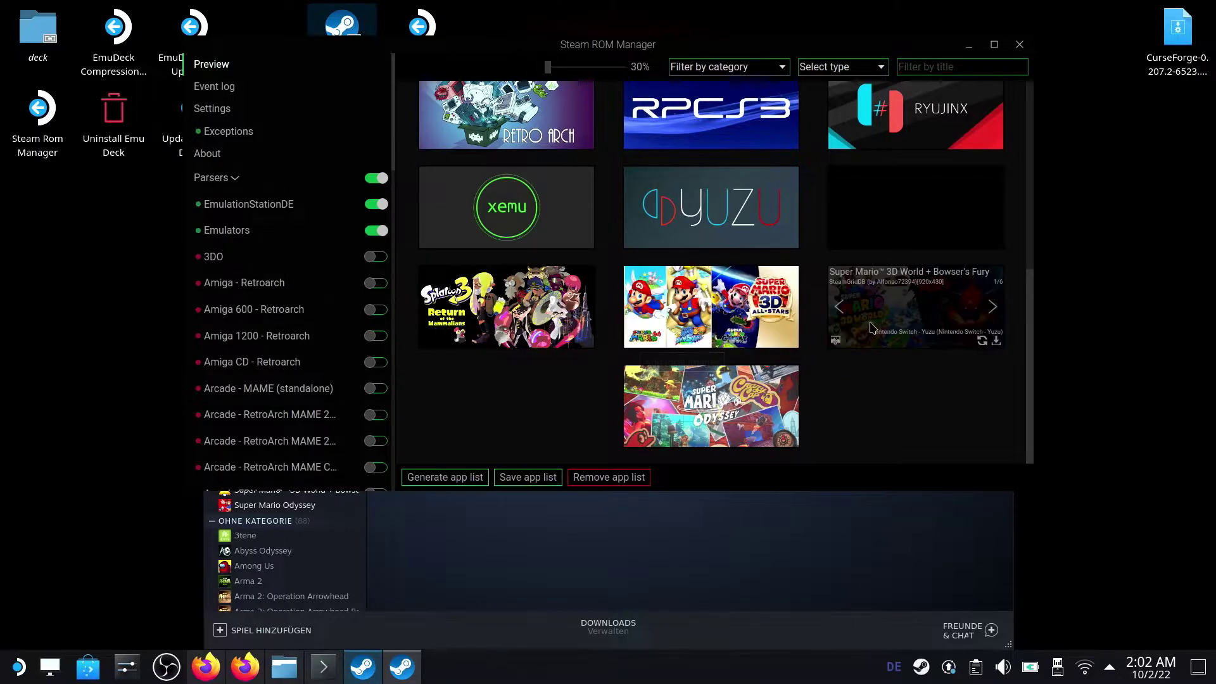
left_click(836, 241)
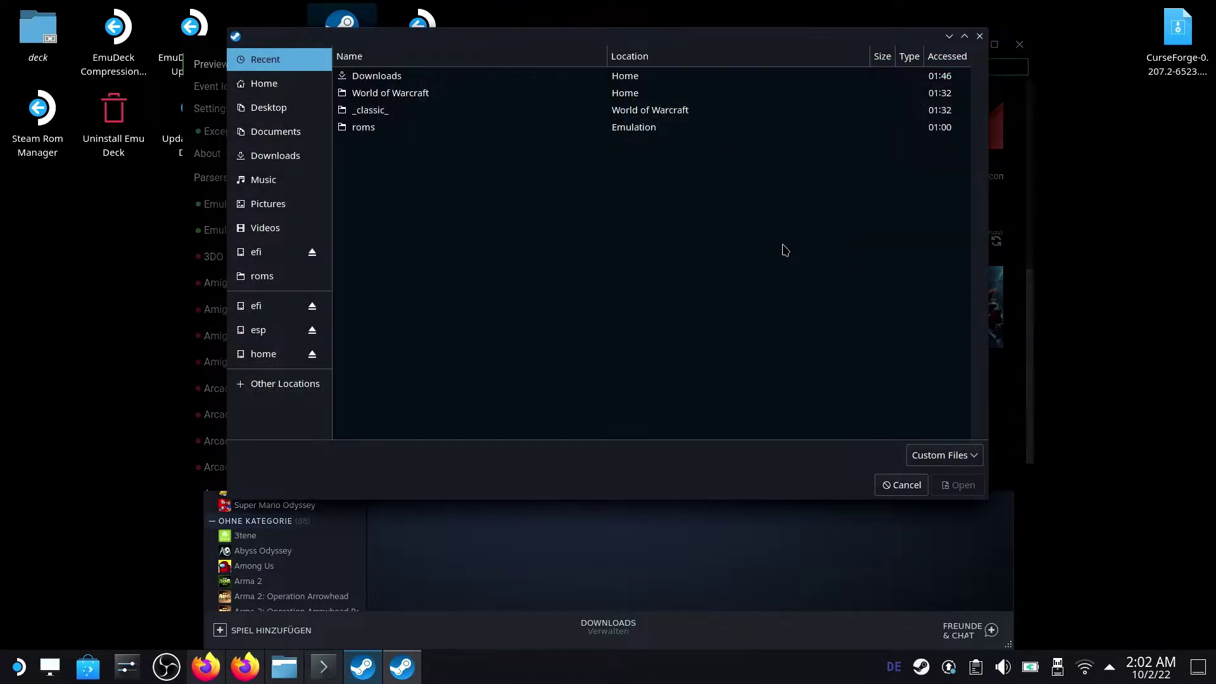
left_click(904, 484)
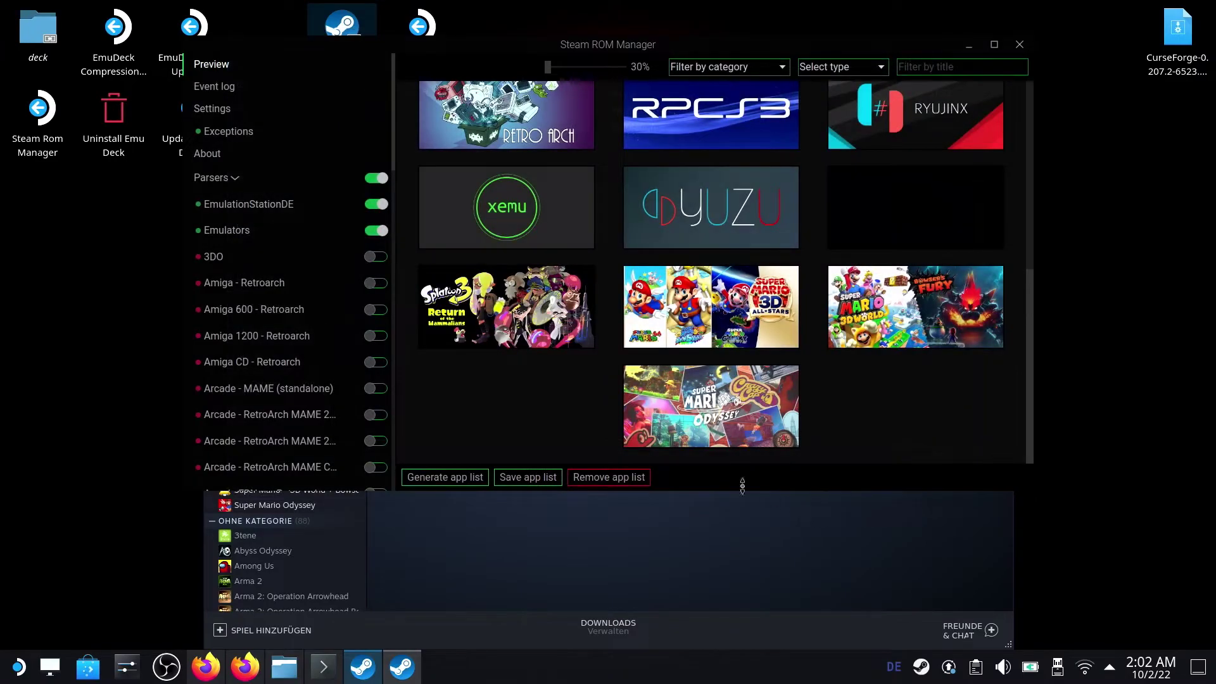
Step: Switch back to Steam and launch EmulationStation-DE-x64_SteamDeck from the Emulation collection
left_click(599, 546)
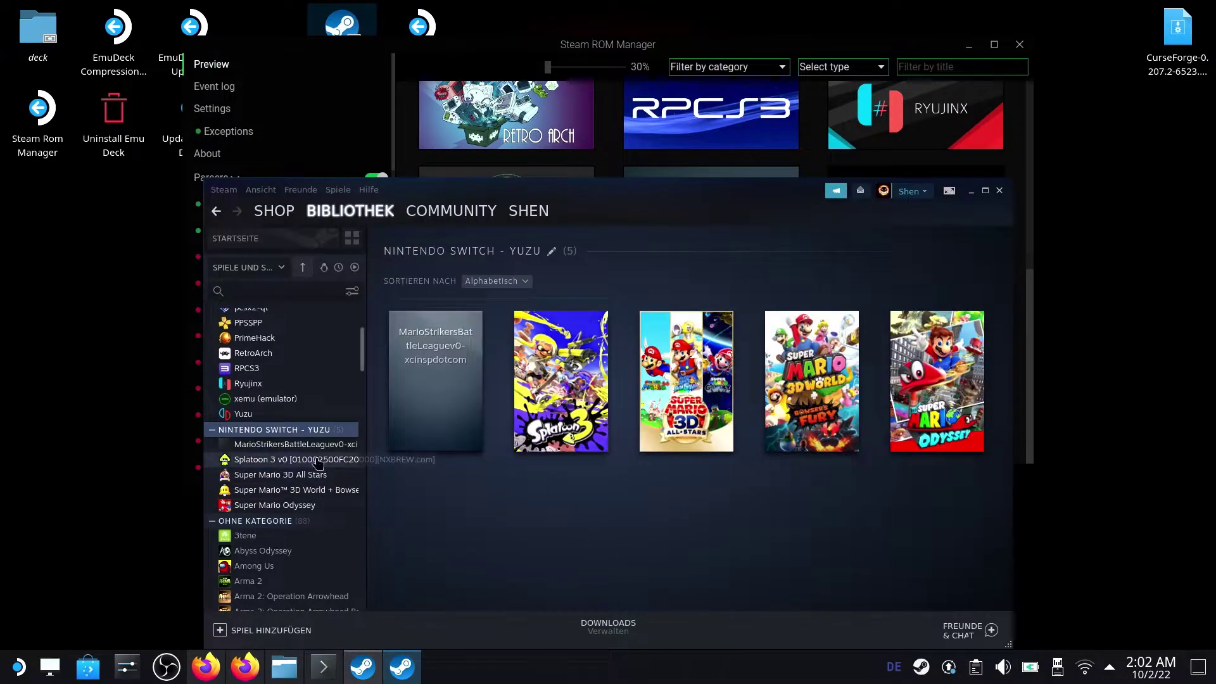
scroll(310, 457, "up", 3)
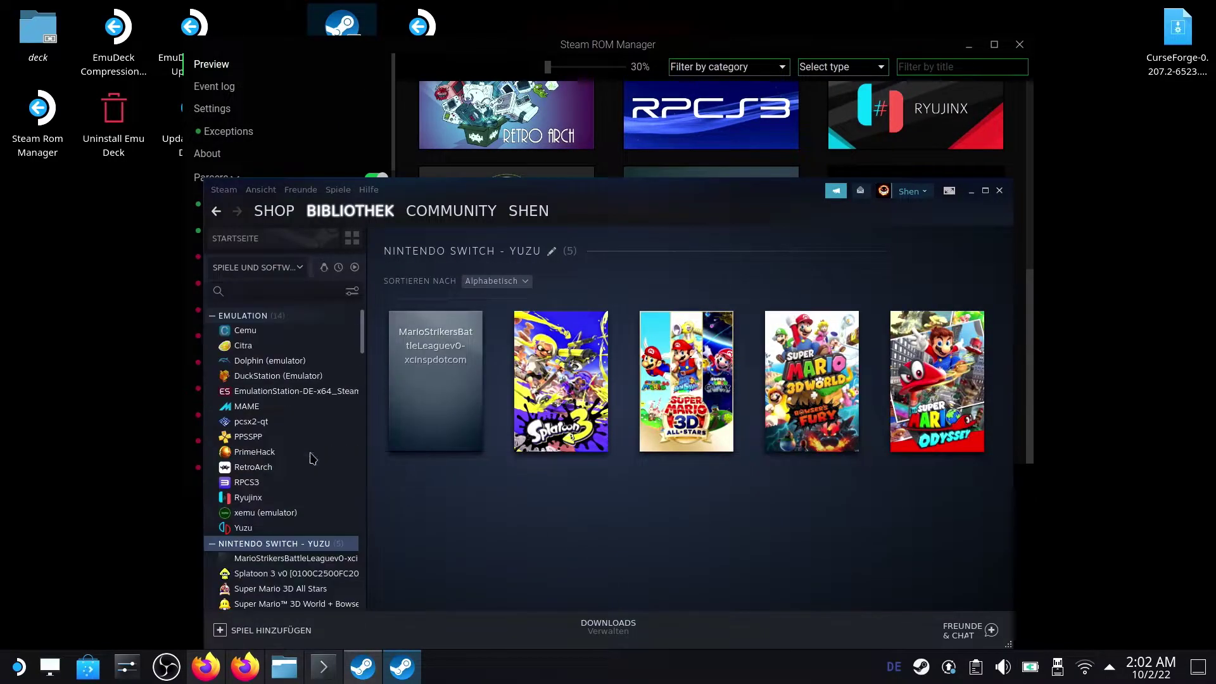
left_click(299, 393)
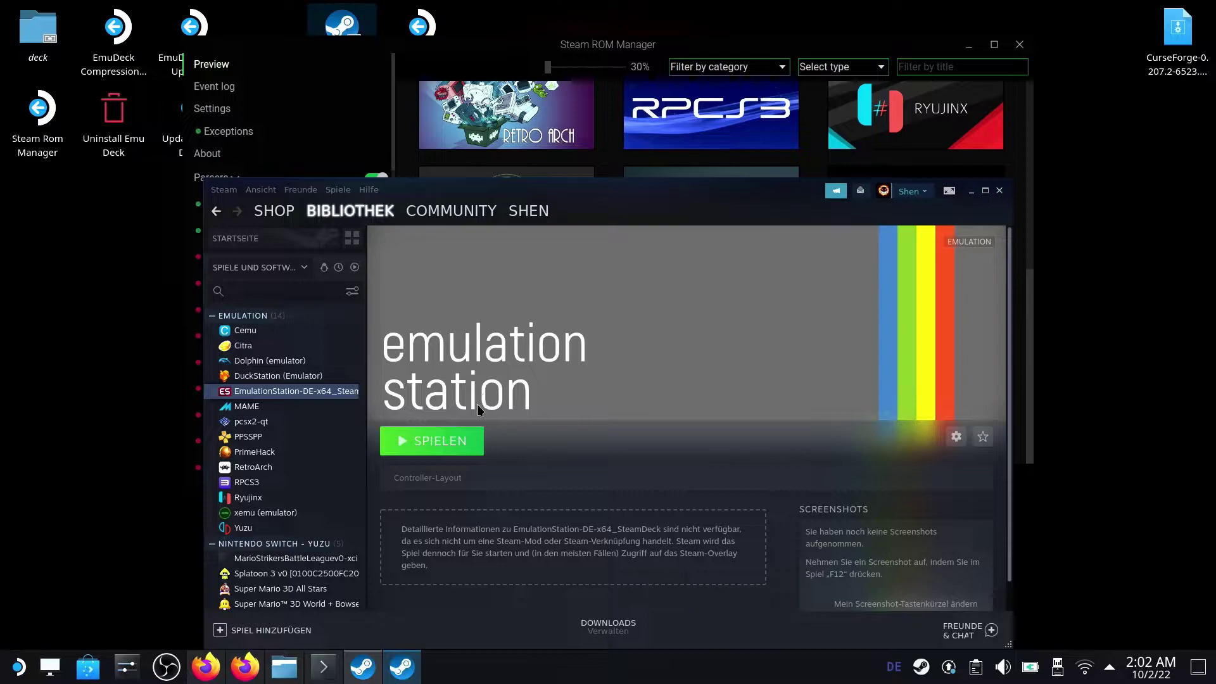
left_click(465, 436)
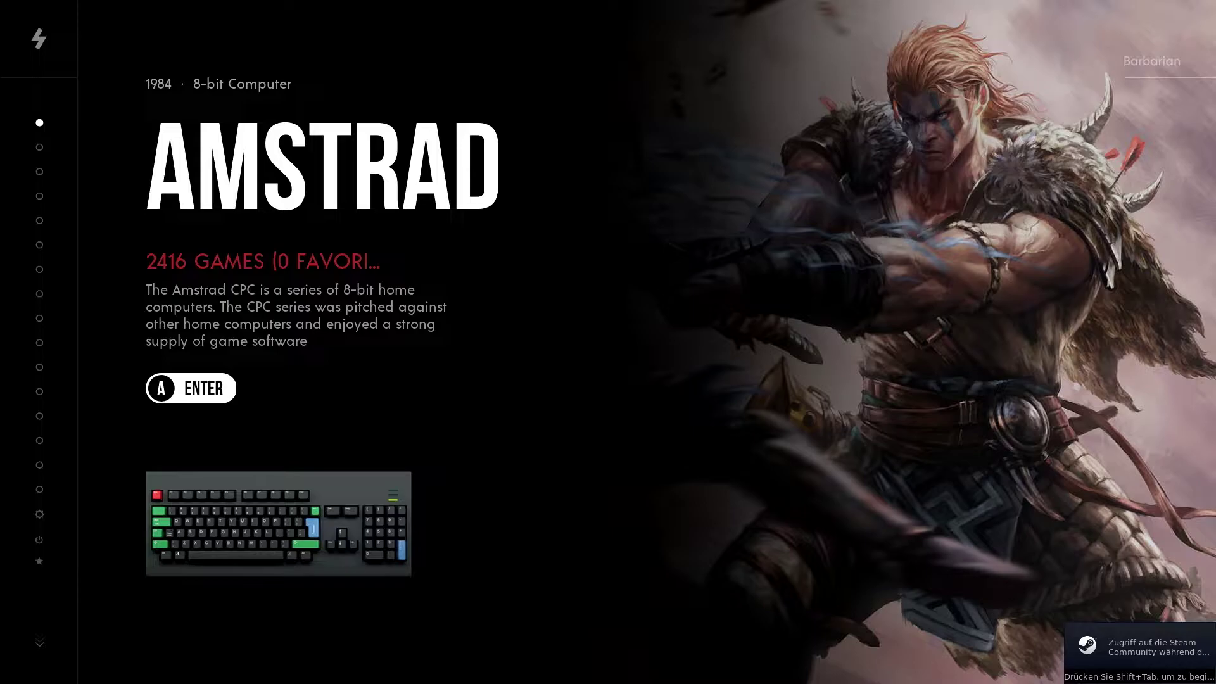
Step: Browse the Amstrad, Super Nintendo and Nintendo Switch system pages in EmulationStation
key("Up")
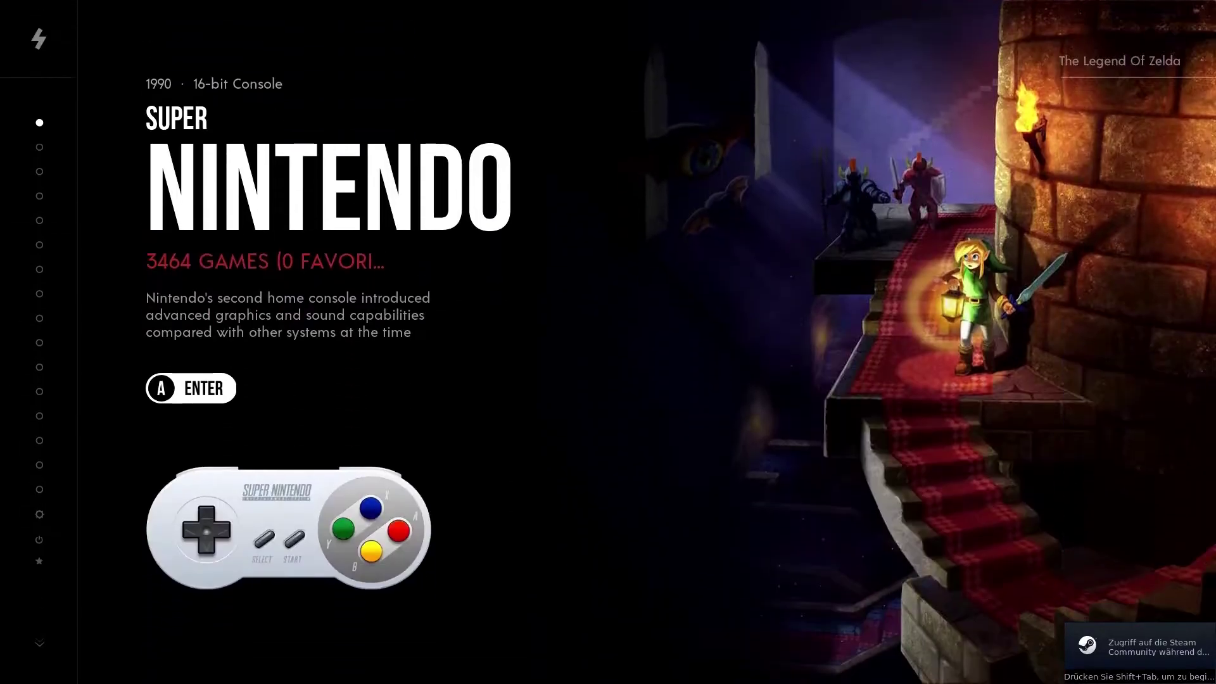
key("Down")
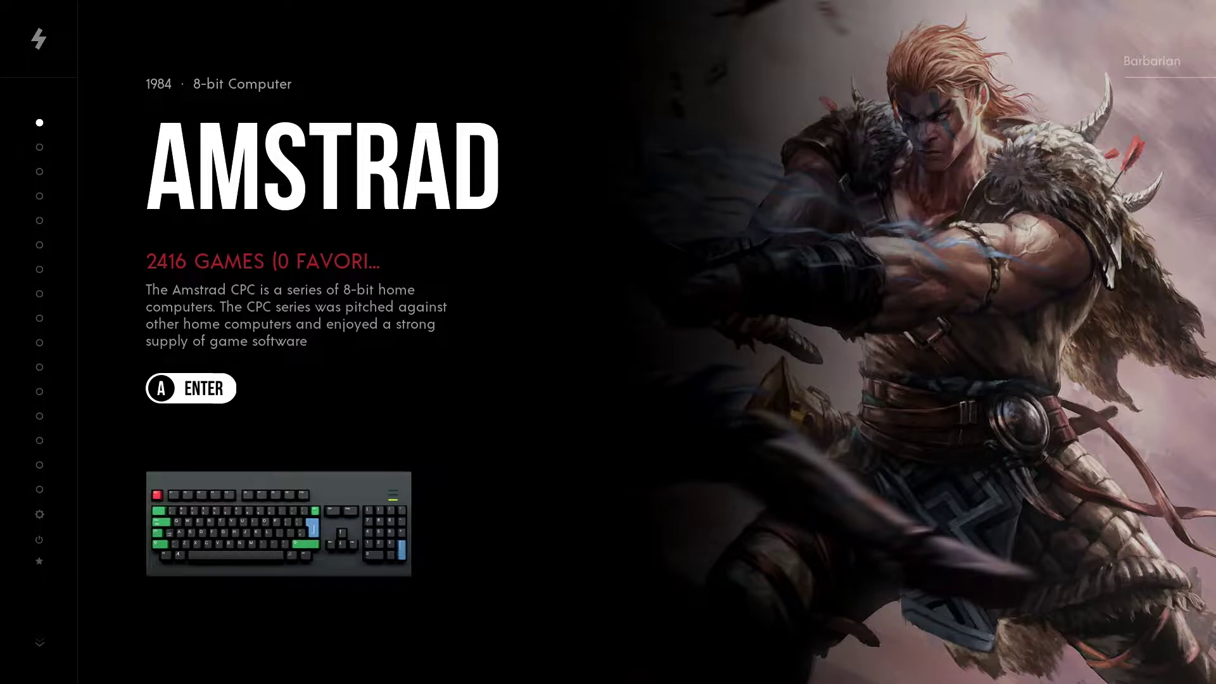
key("Down")
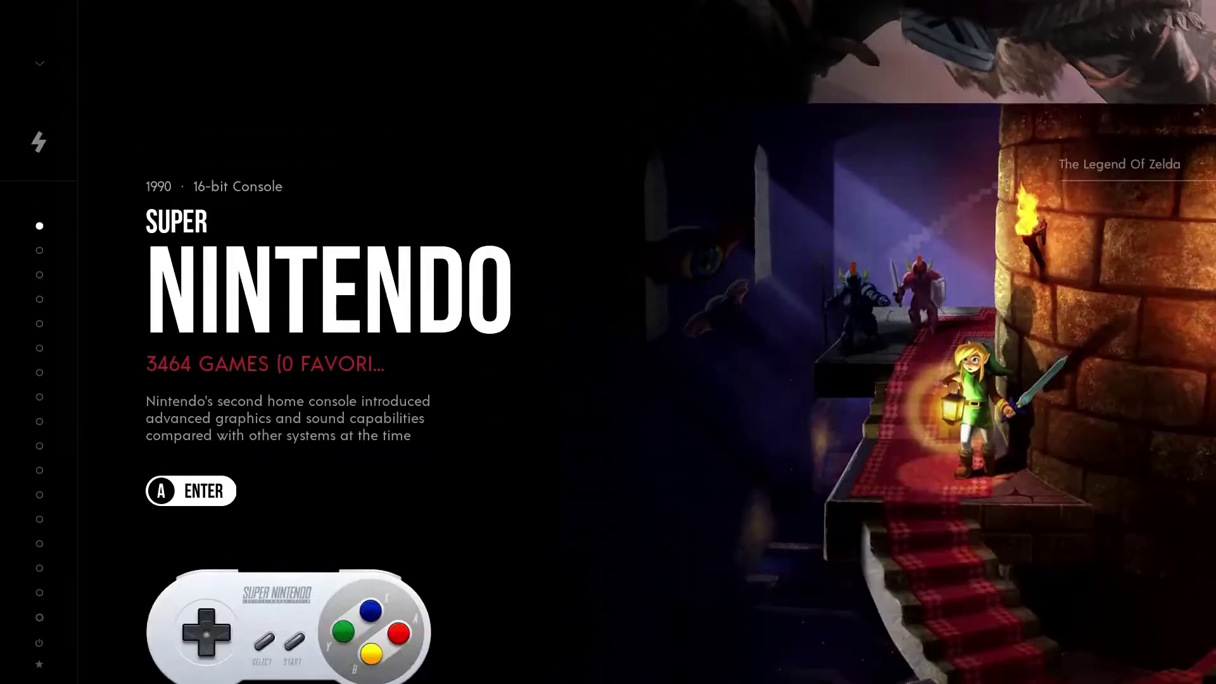
key("Down")
key("Up")
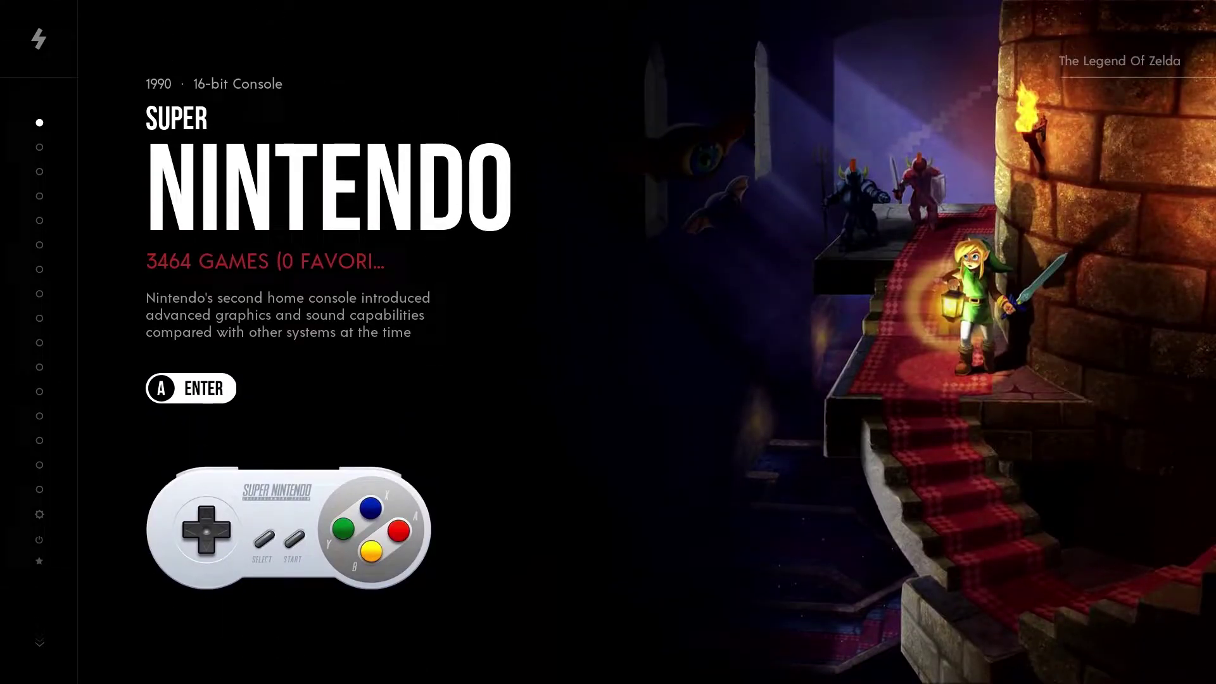
key("Down")
key("Up")
key("Up")
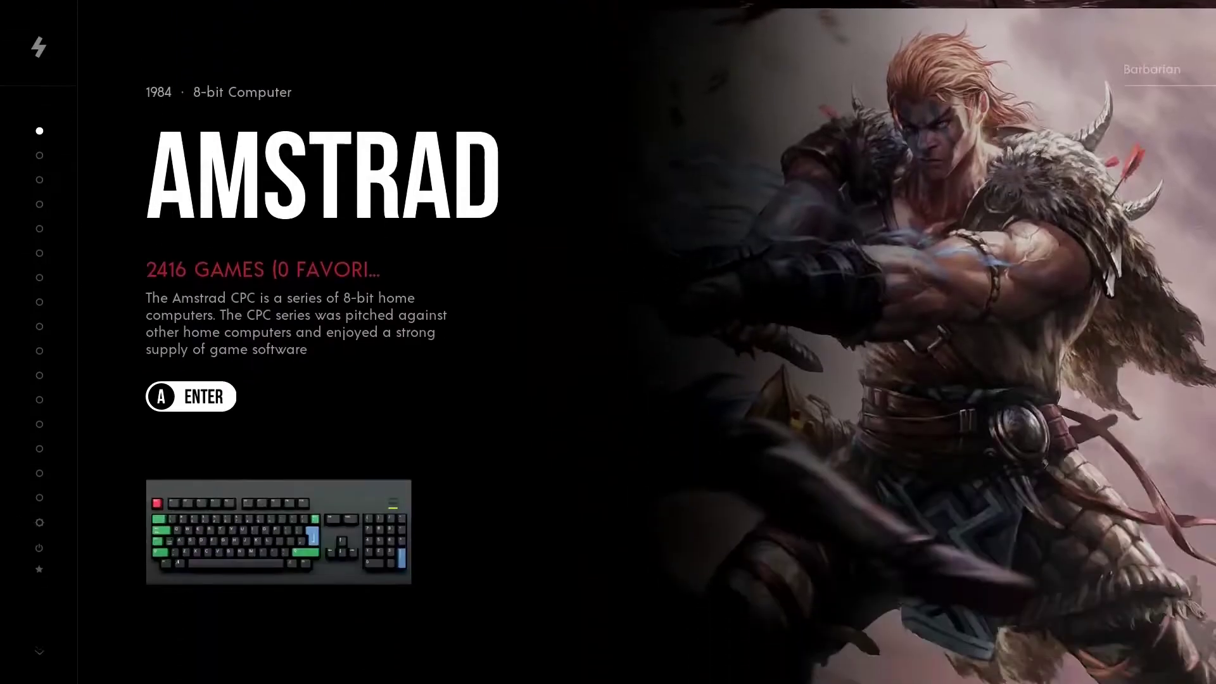
key("Down")
key("Down")
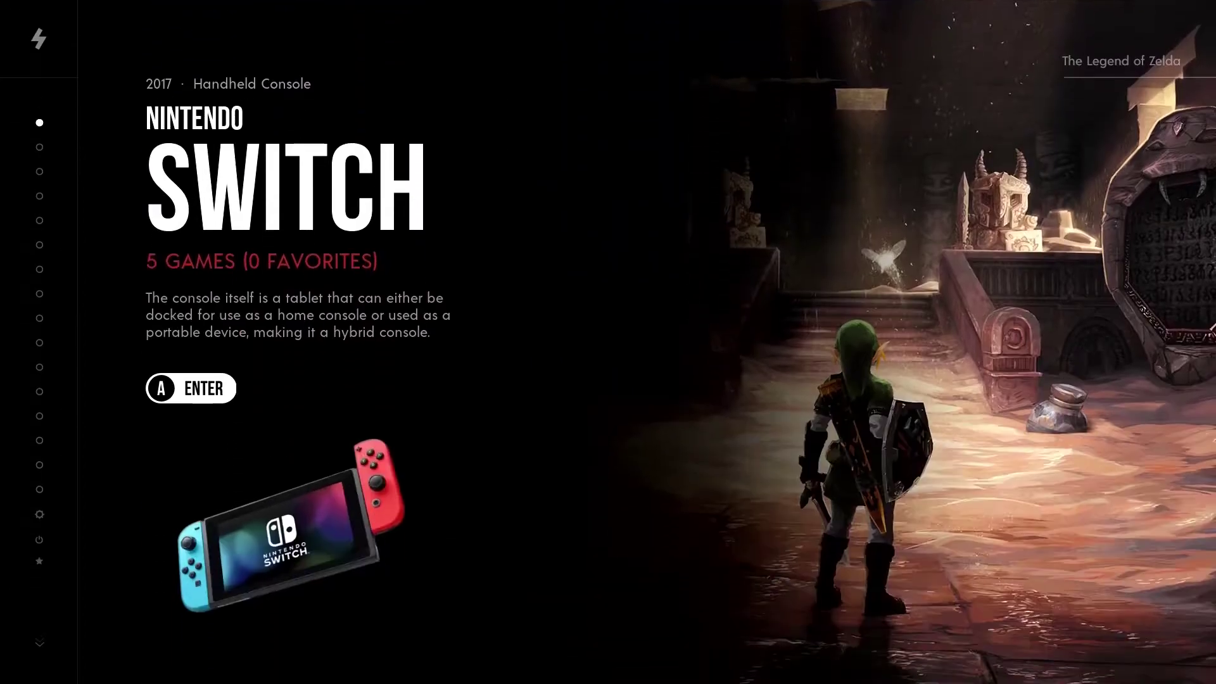
key("Up")
key("Up")
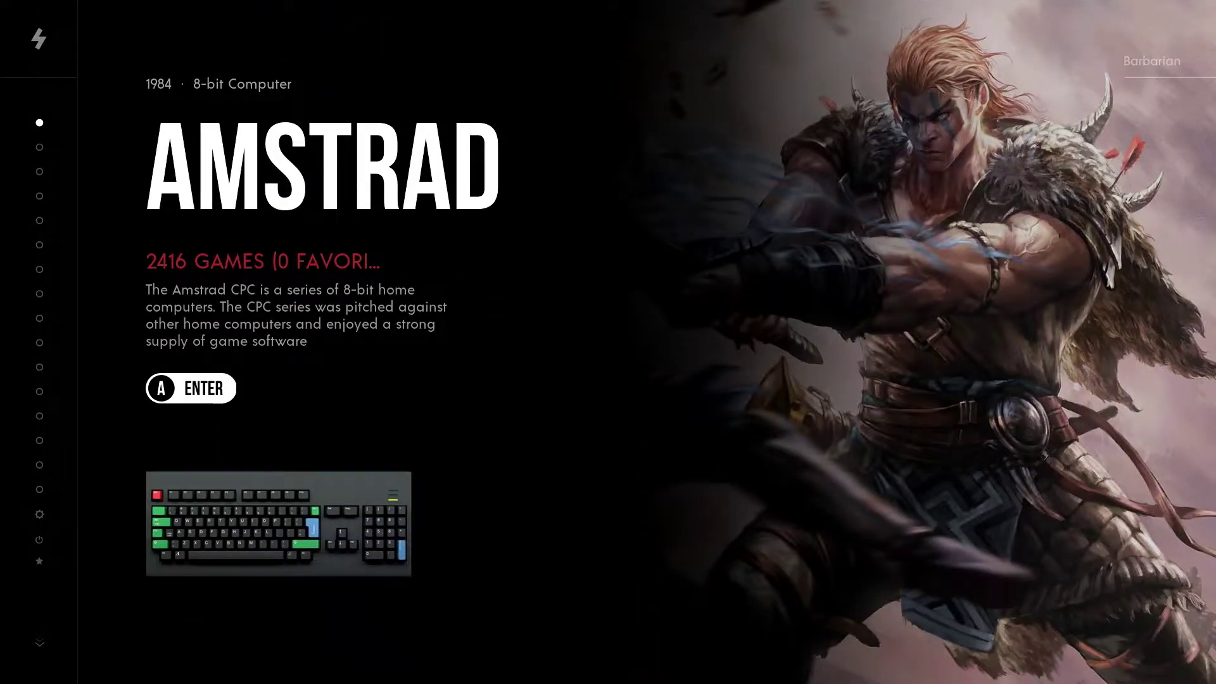
key("Up")
key("Up")
key("Down")
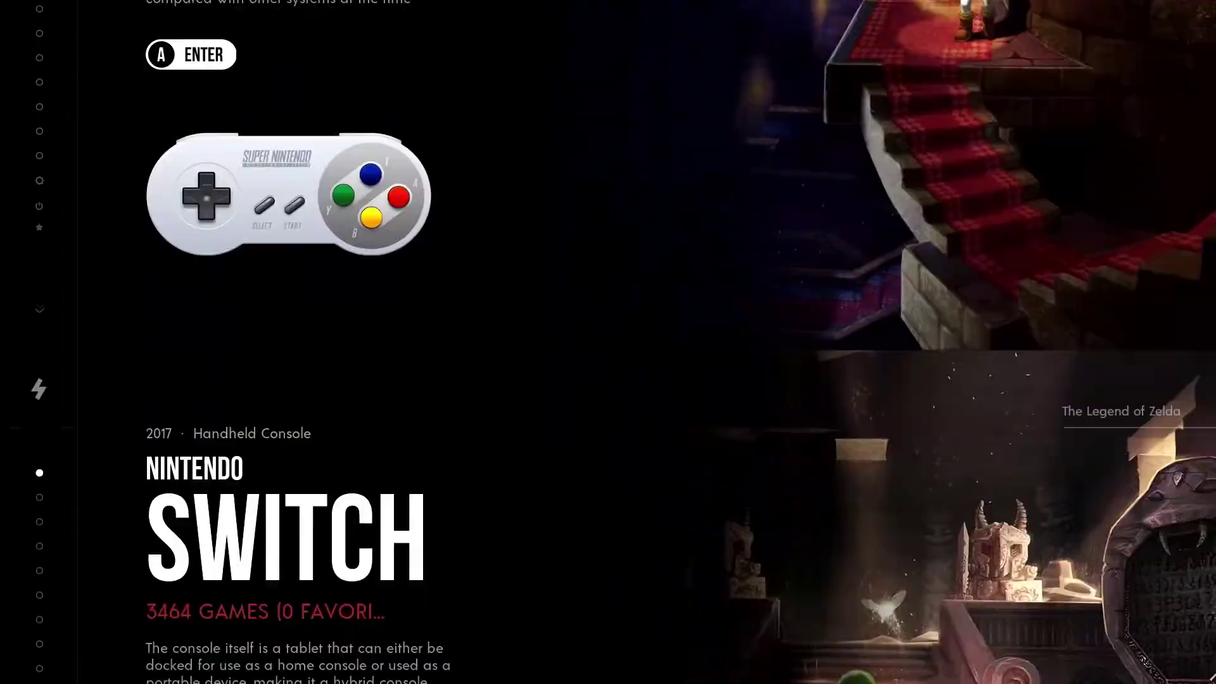
key("Down")
key("Up")
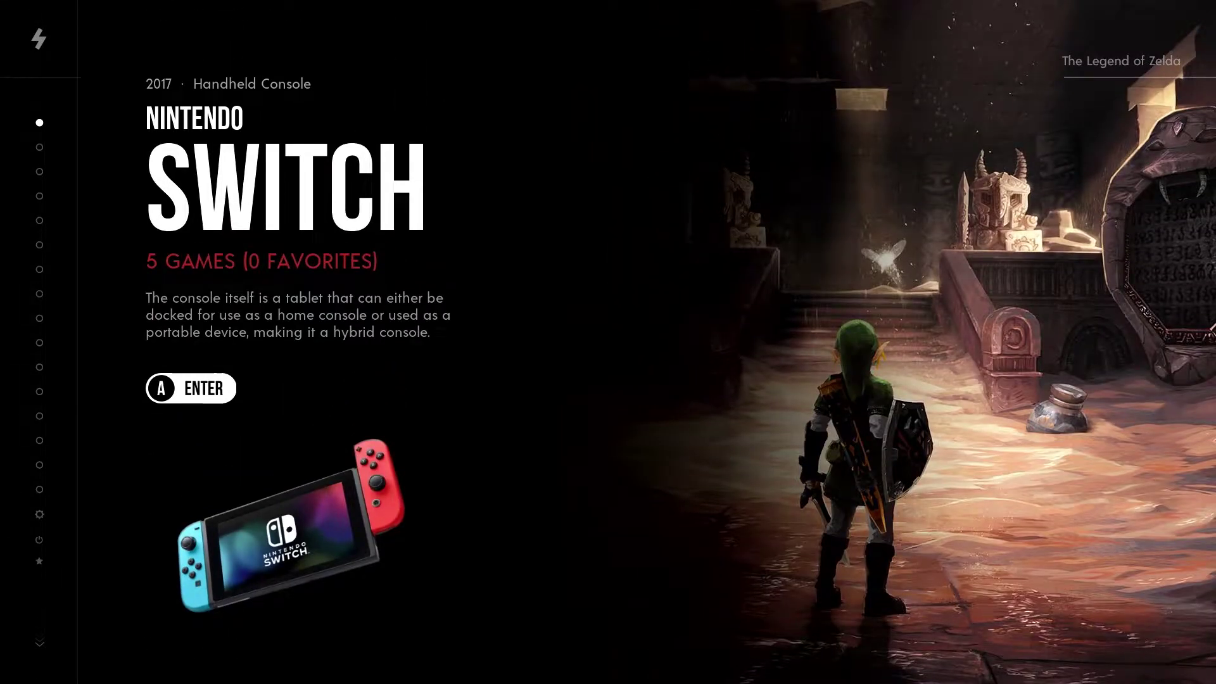
Step: Open the game list of the Nintendo Switch system
key("Up")
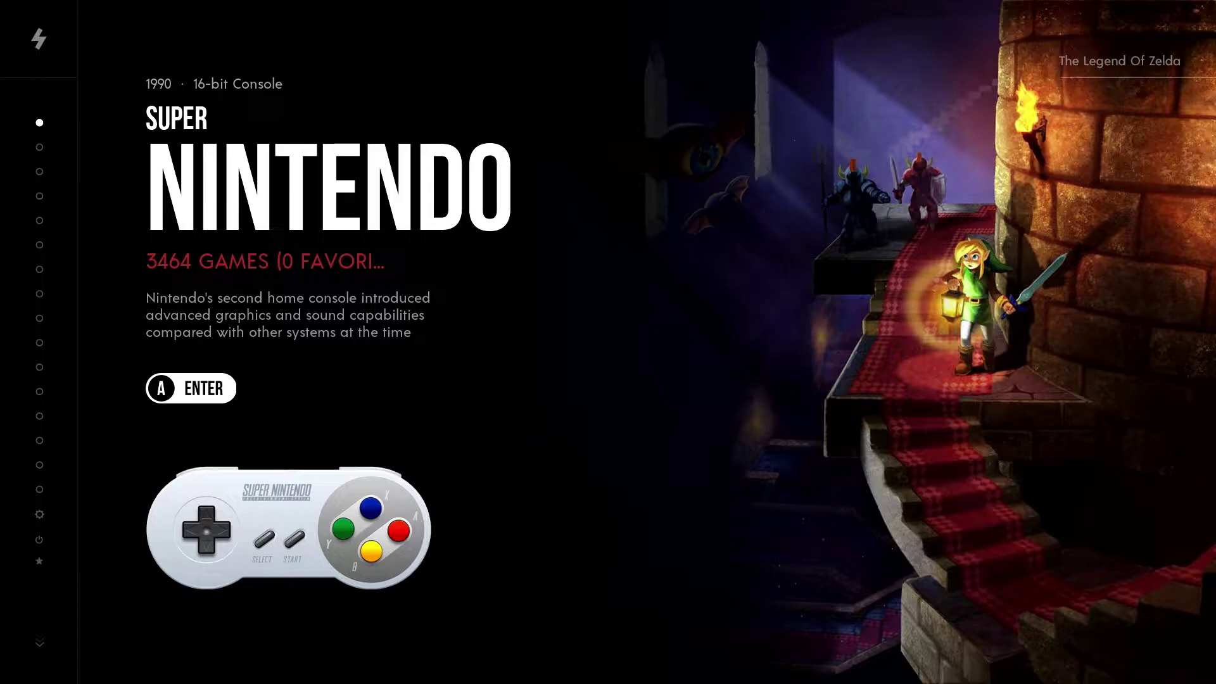
key("Return")
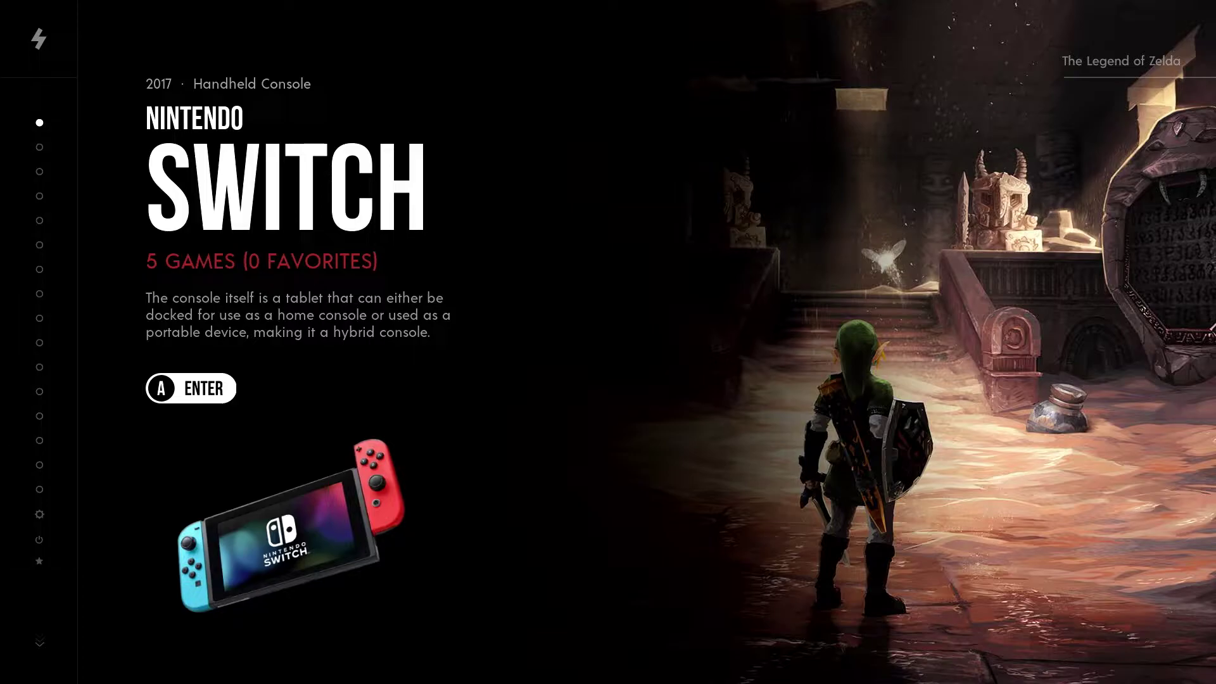
key("Return")
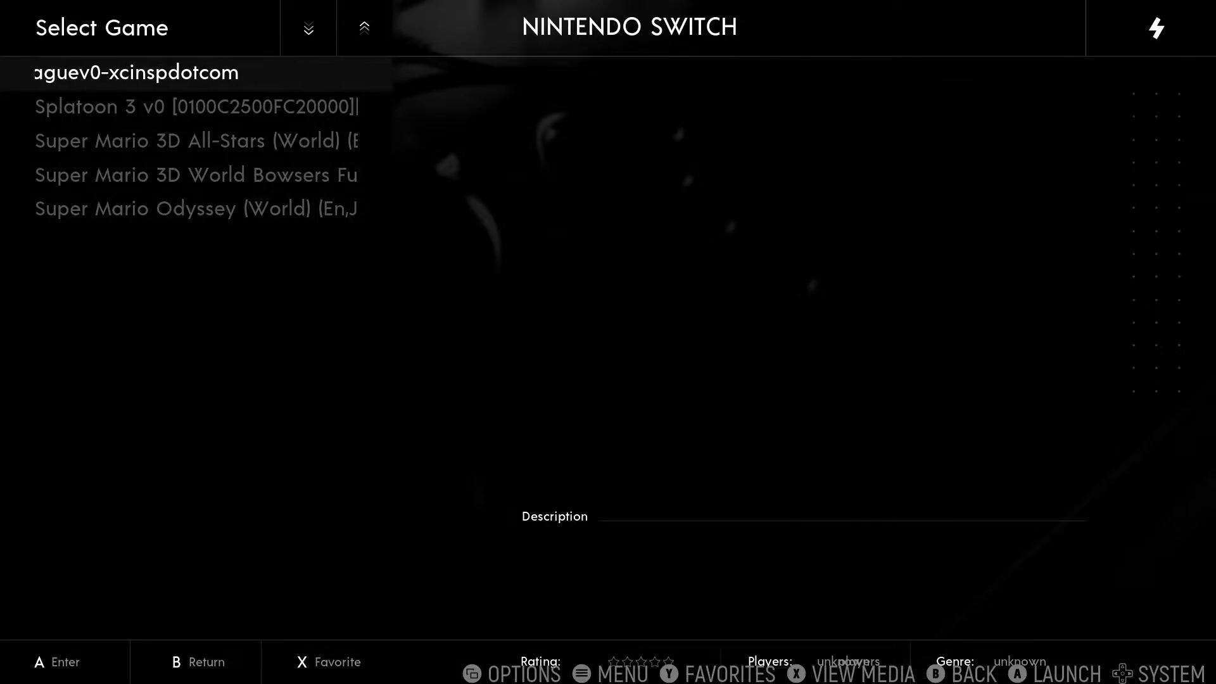
Step: Open the scraper settings from the Nintendo Switch game list and go through the available options
key("Escape")
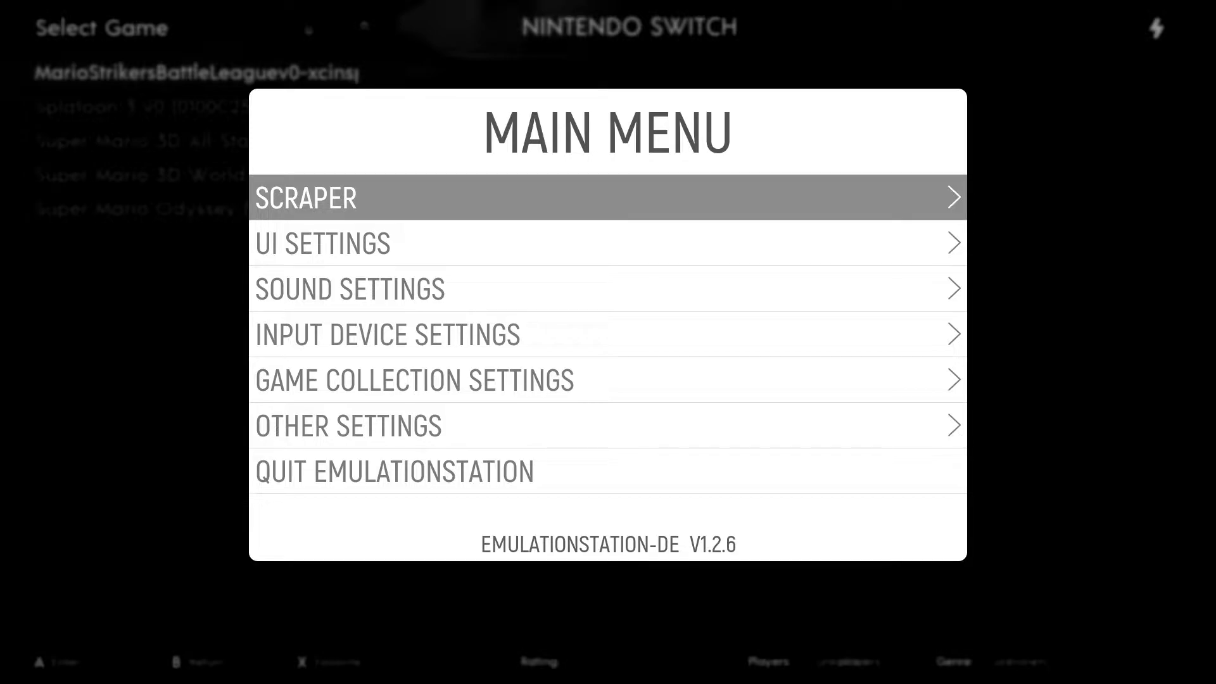
key("Return")
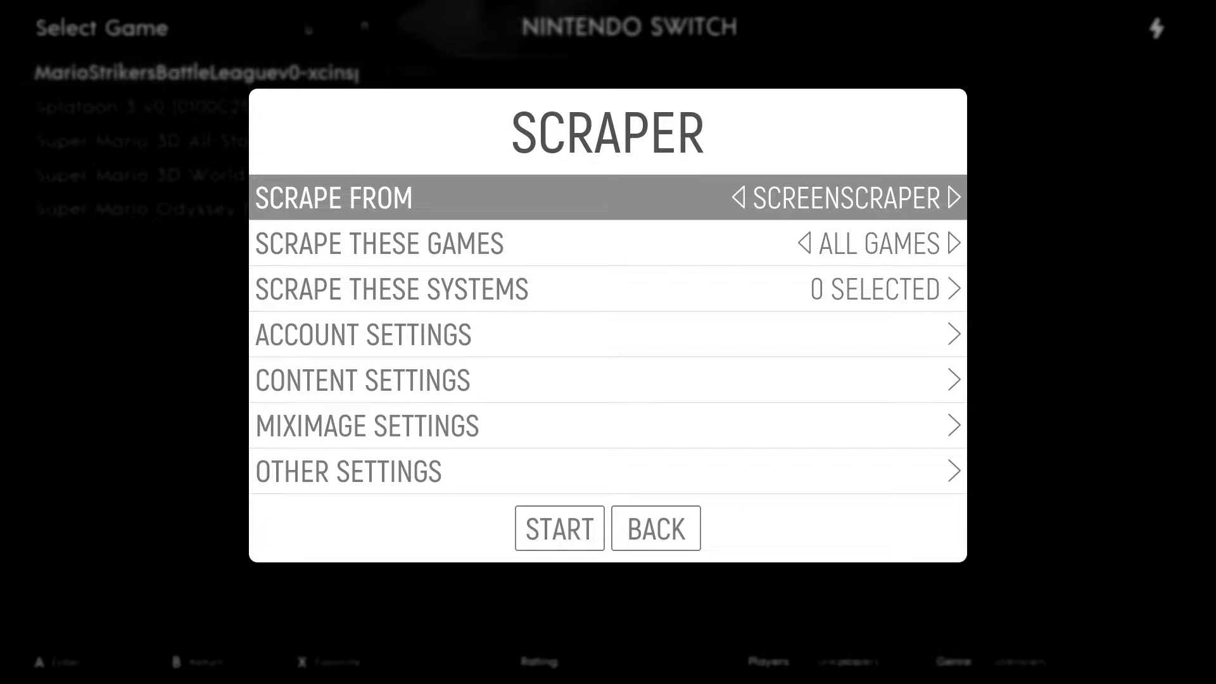
key("Down")
key("Down")
key("Down")
key("Down")
key("Down")
key("Down")
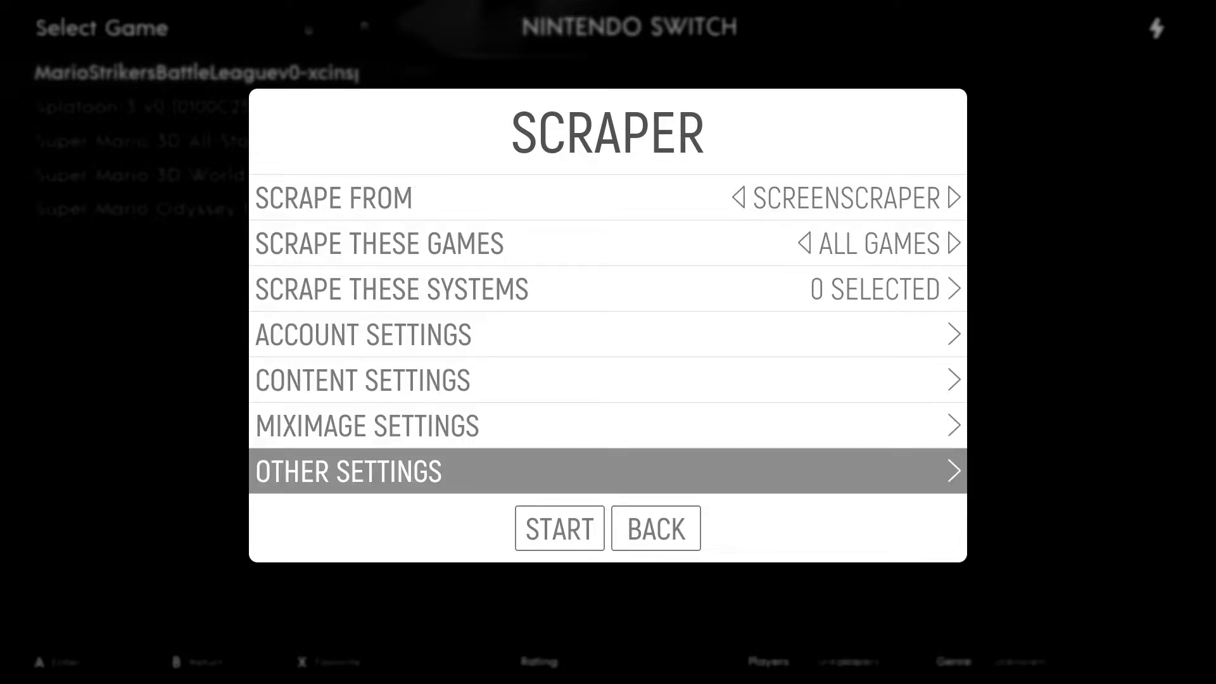
Step: Try to start scraping all games from ScreenScraper without a system selected
key("Down")
key("Up")
key("Down")
key("Return")
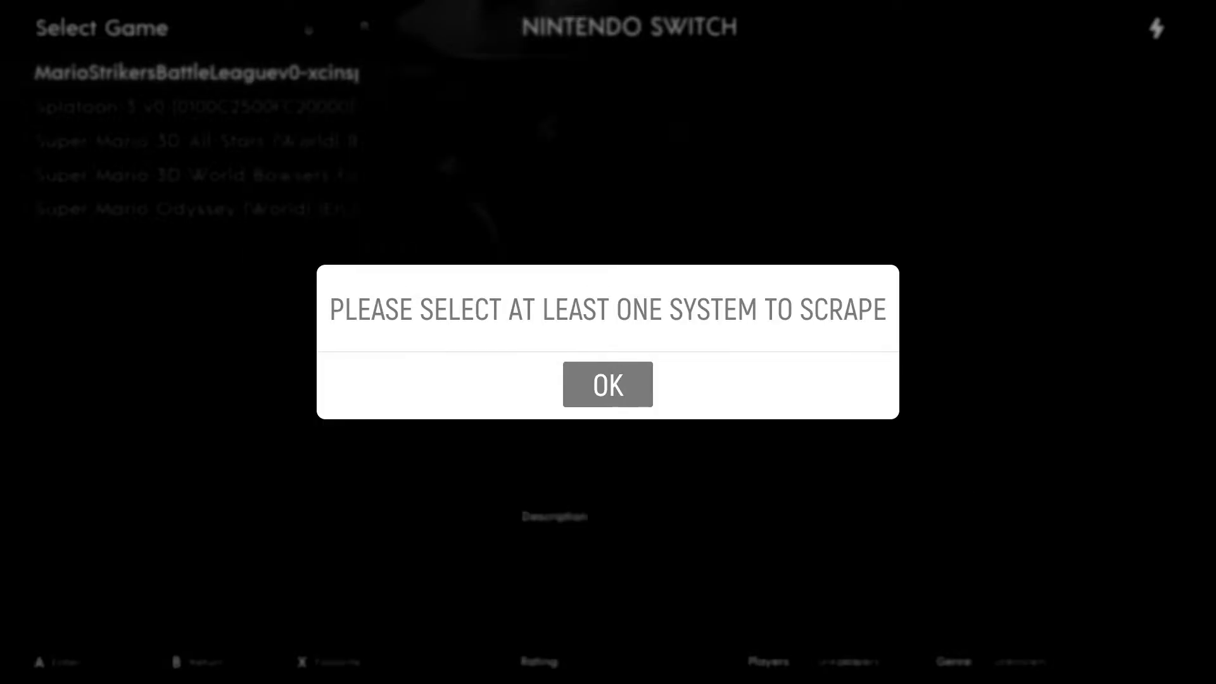
key("Return")
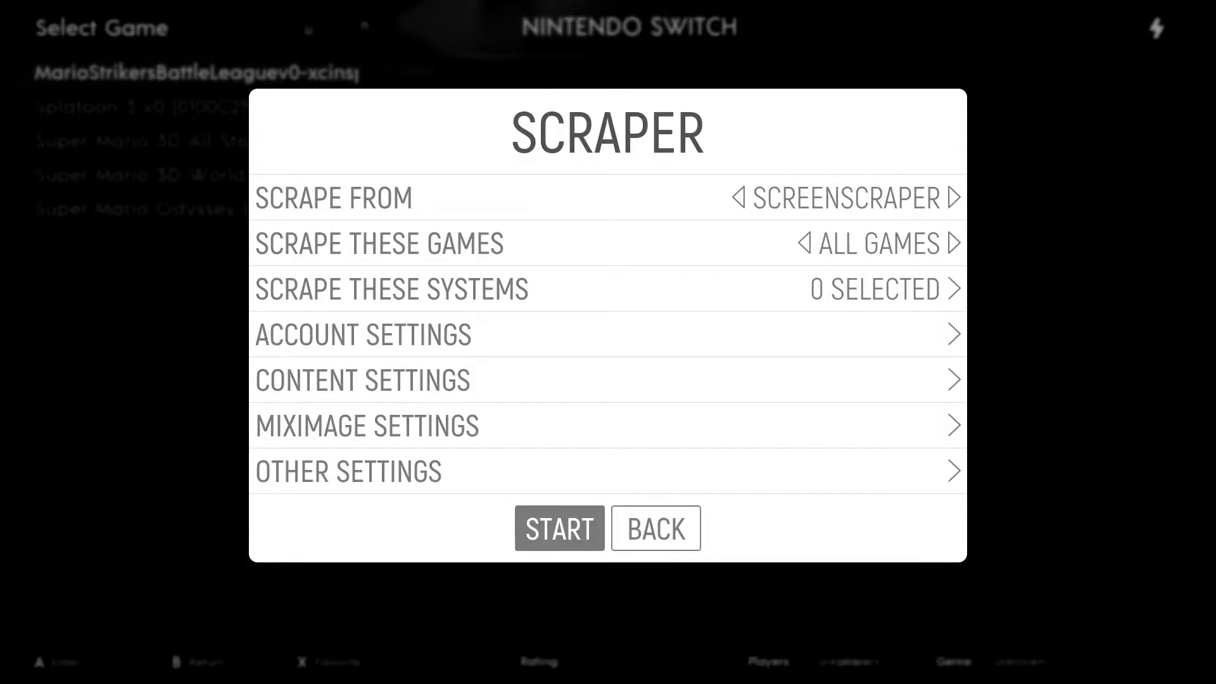
Step: Select Nintendo Switch as the only system to scrape
key("Up")
key("Up")
key("Up")
key("Up")
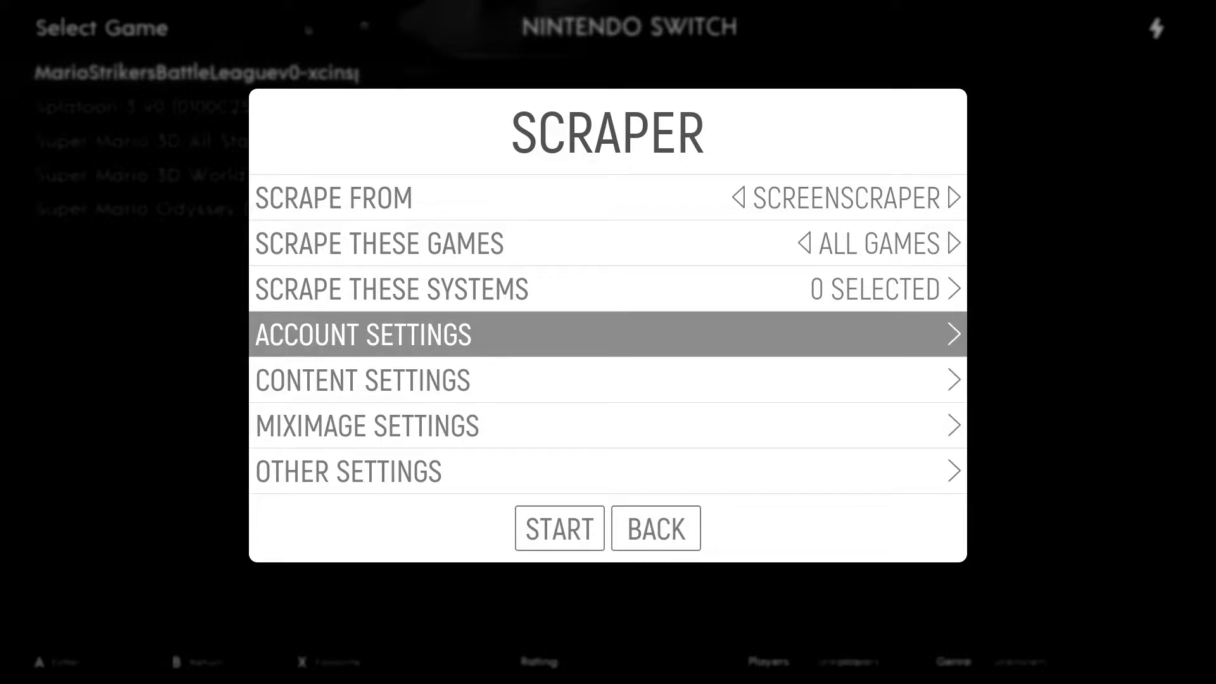
key("Up")
key("Return")
key("Down")
key("Down")
key("Return")
key("Down")
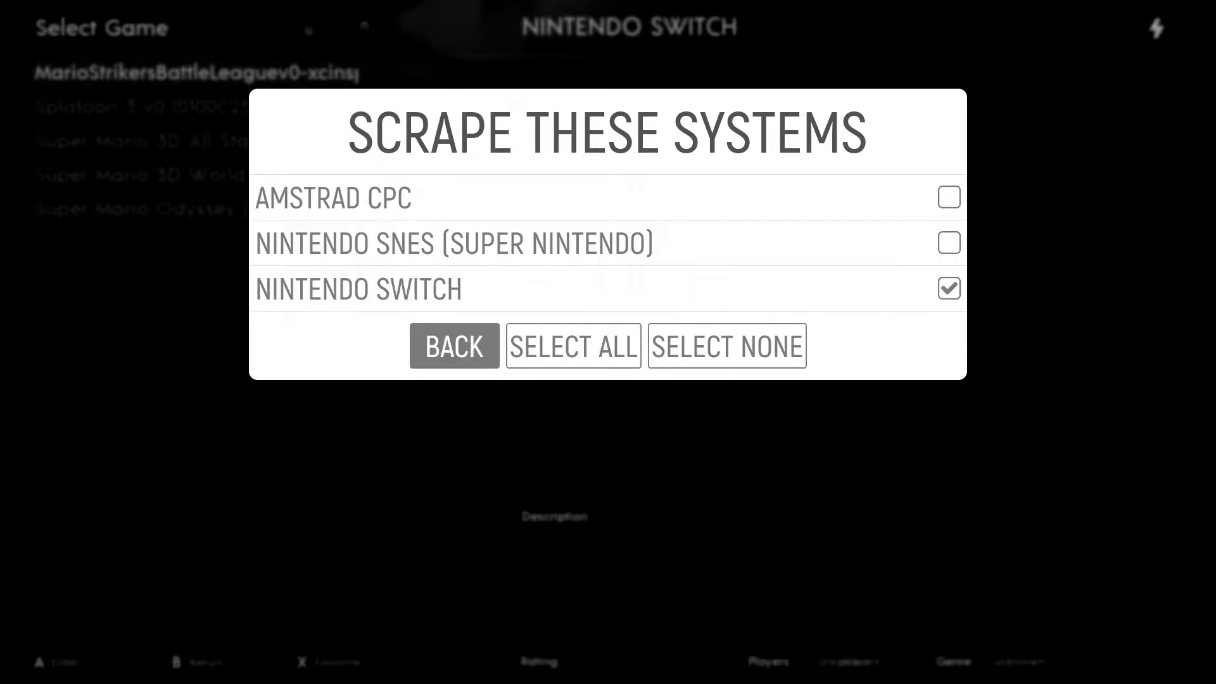
key("Return")
Step: Scrape all Nintendo Switch games from ScreenScraper and dismiss the summary
key("Down")
key("Down")
key("Down")
key("Down")
key("Down")
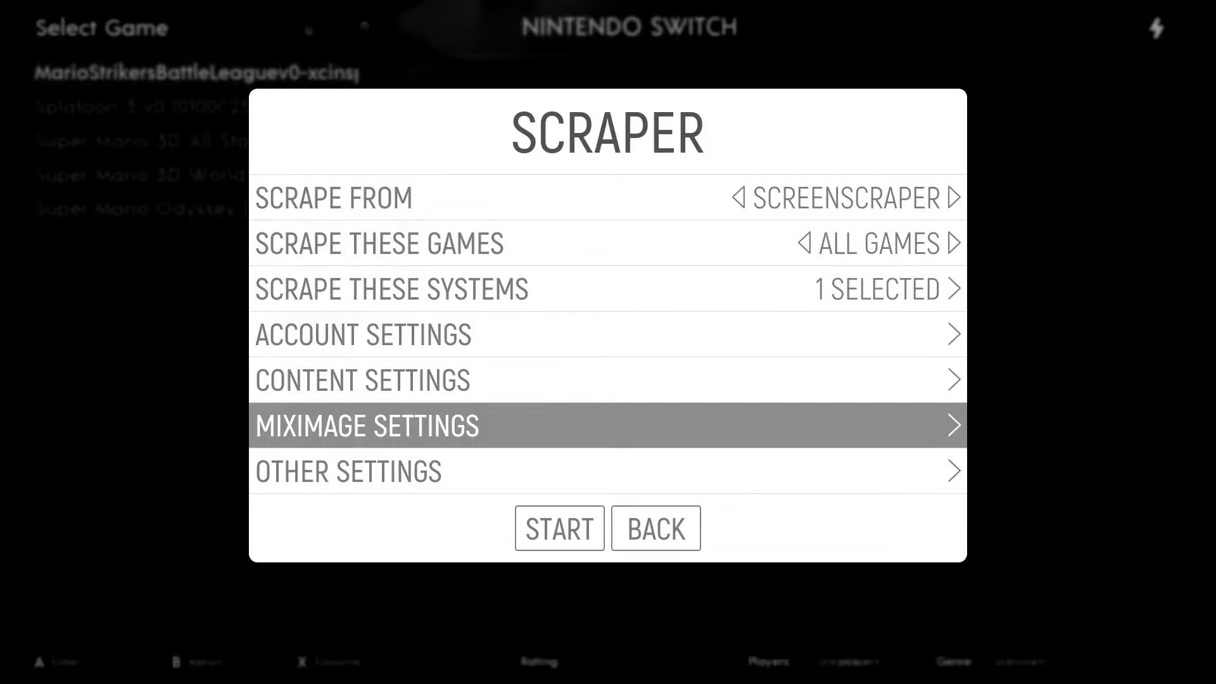
key("Return")
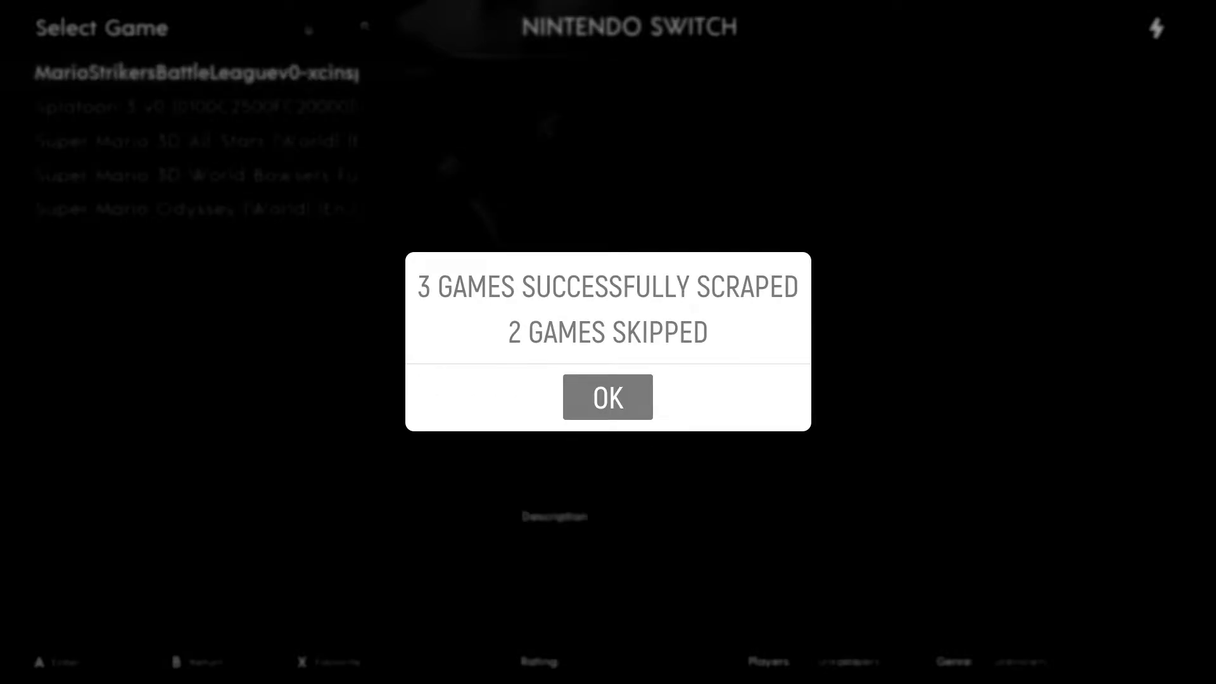
key("Return")
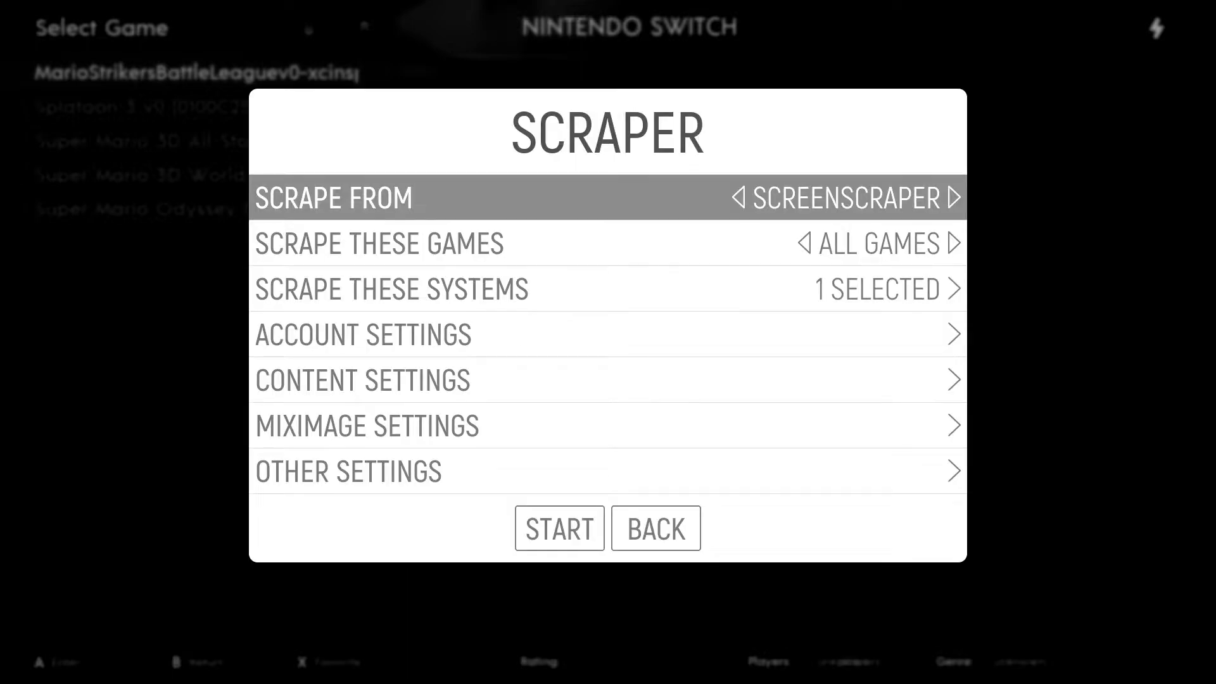
Step: Return to the Nintendo Switch game list and preview the media of Super Mario Odyssey and Super Mario 3D World + Bowser's Fury
key("BackSpace")
key("BackSpace")
key("Down")
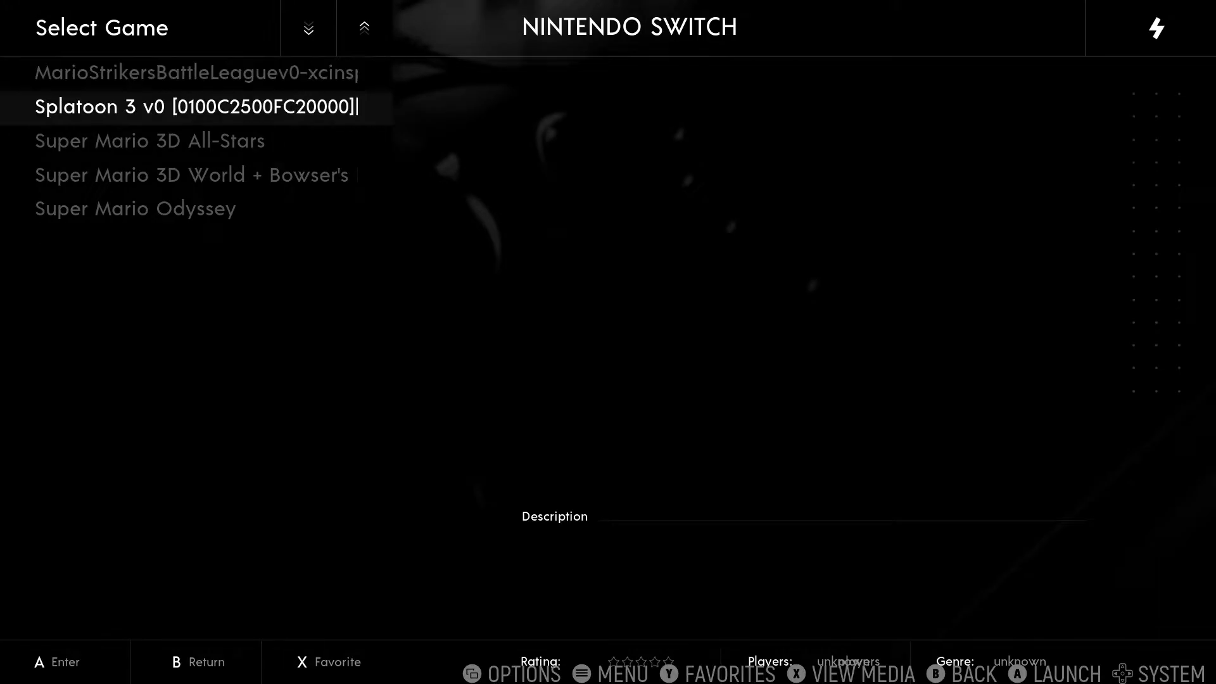
key("Down")
key("Down")
key("Down")
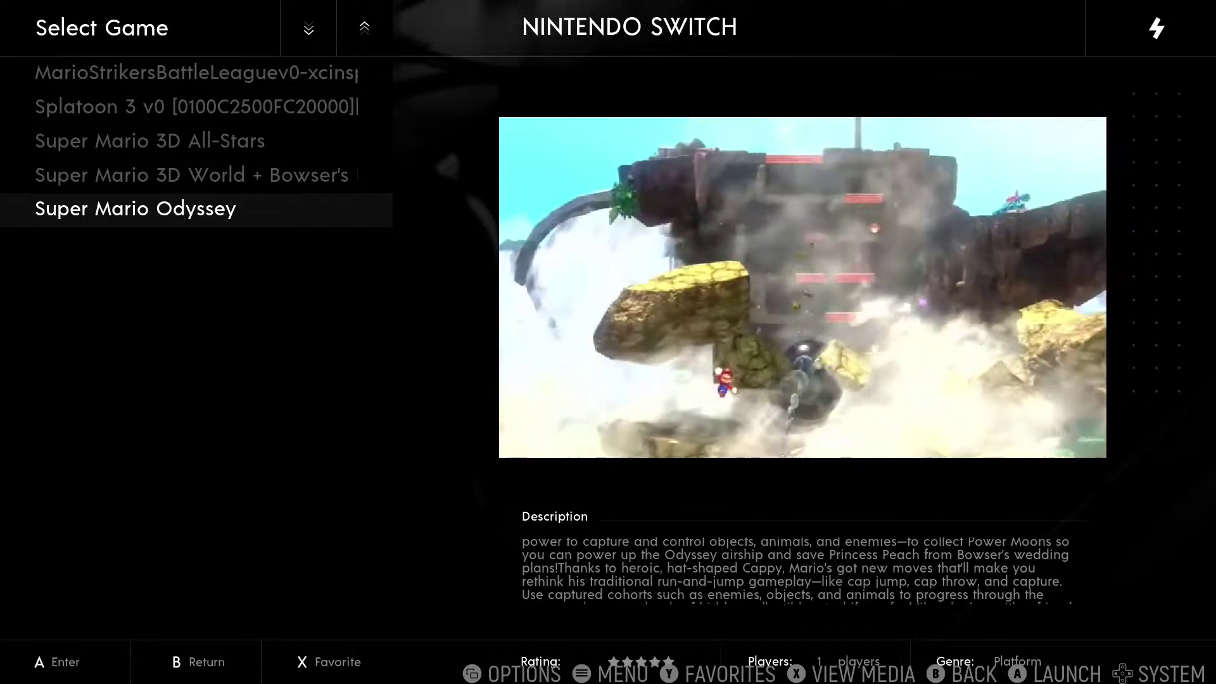
left_click(190, 175)
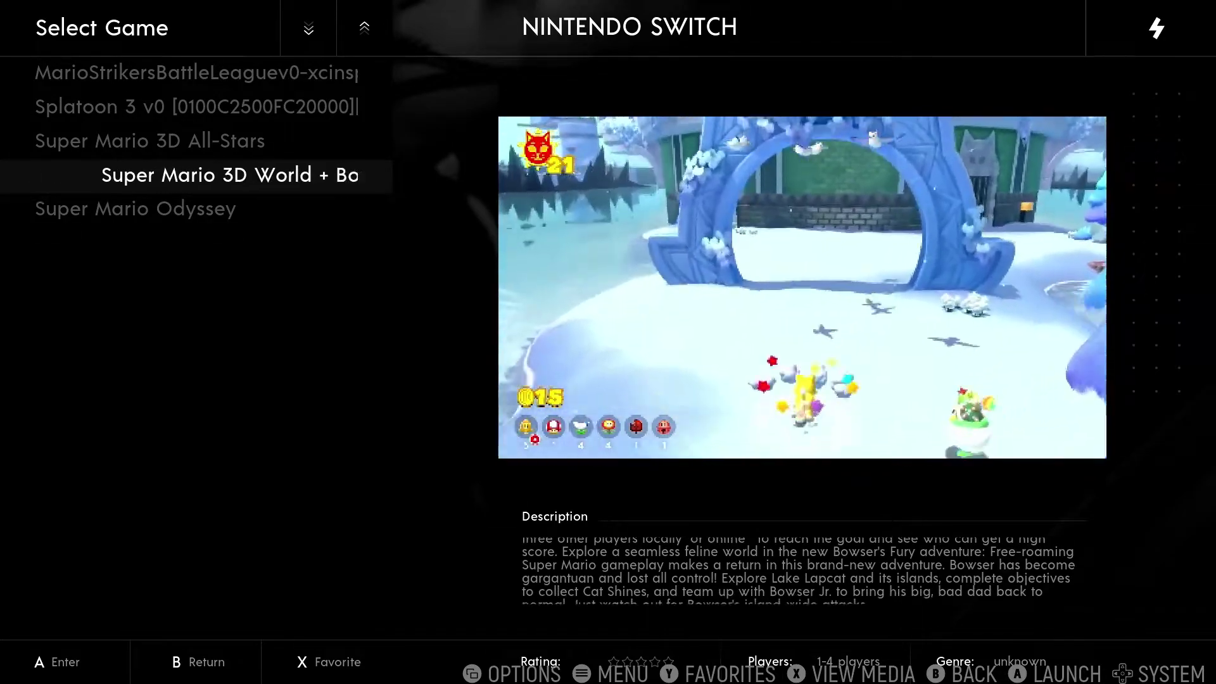
Step: Leave the Nintendo Switch game list and quit EmulationStation
key("BackSpace")
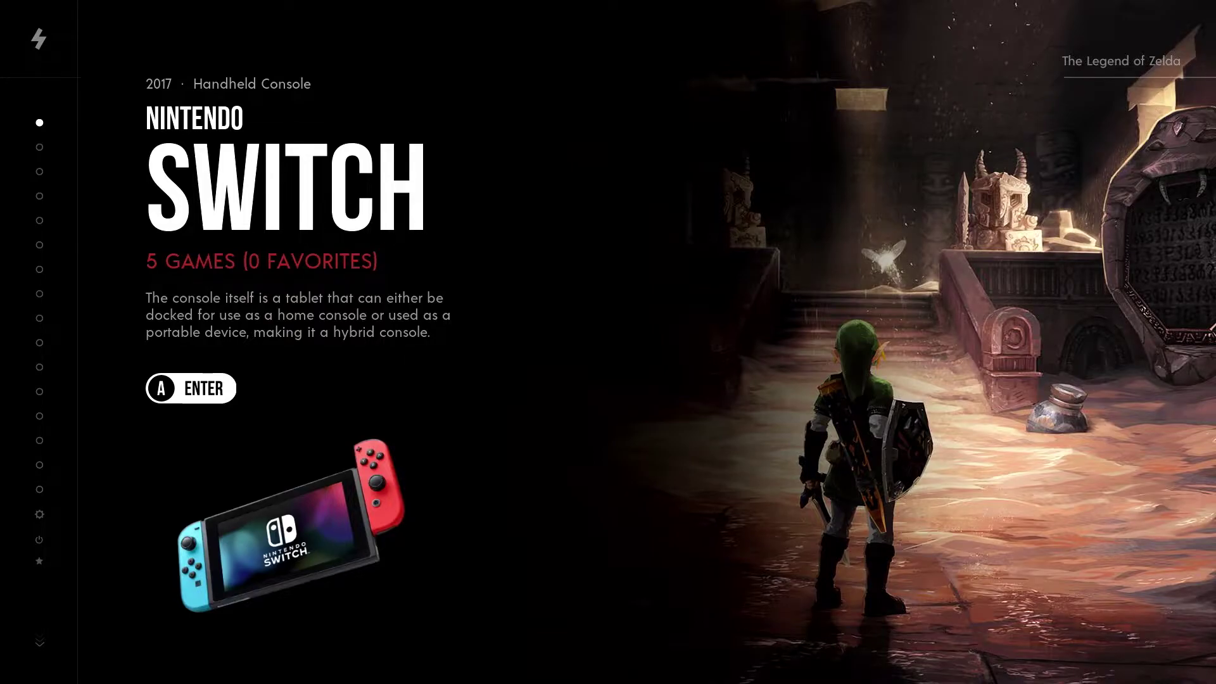
key("Escape")
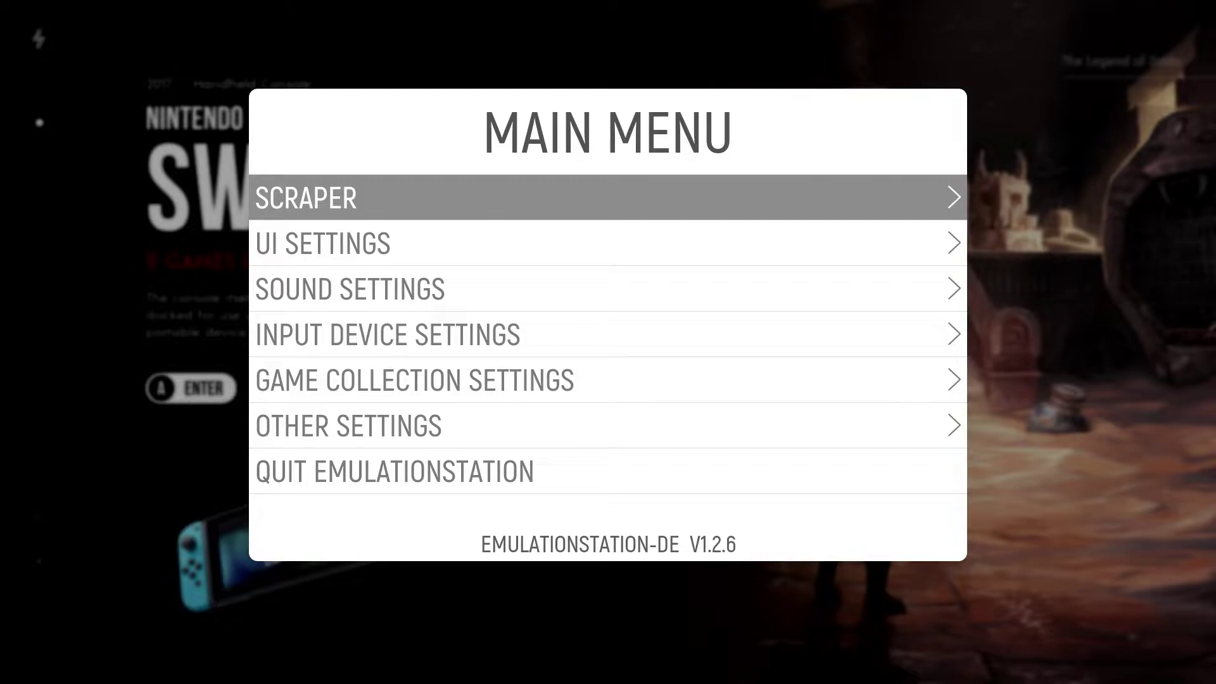
key("Down")
key("Down")
key("Down")
key("Down")
key("Down")
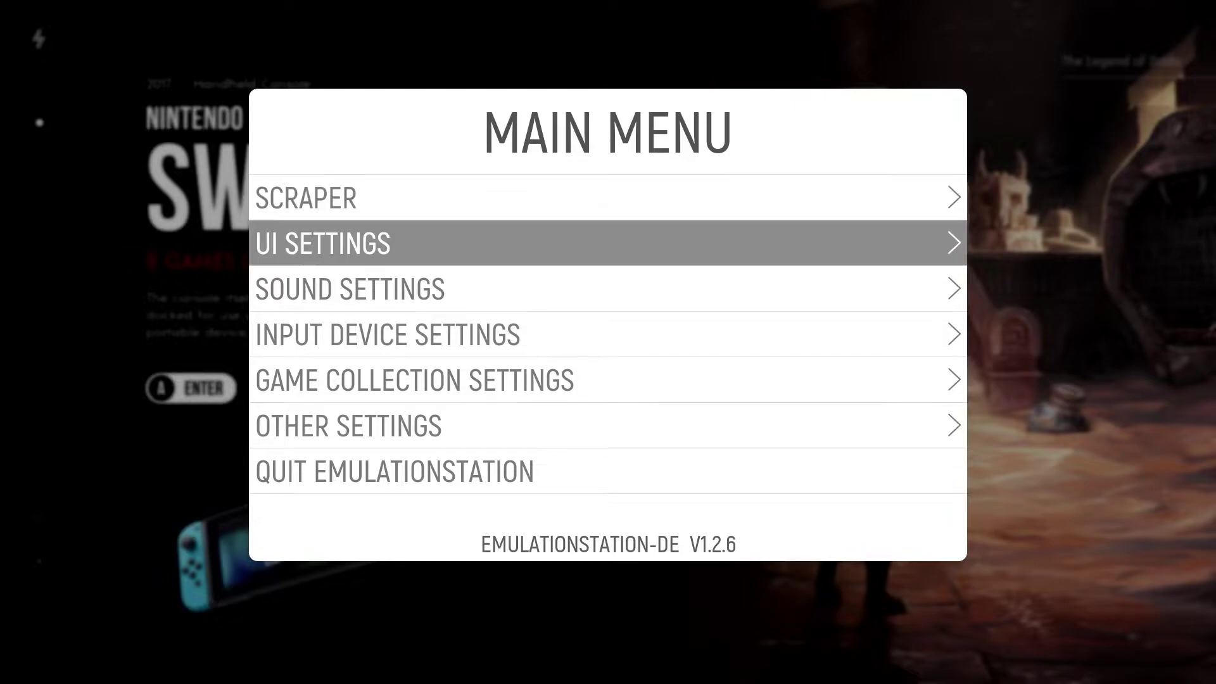
key("Down")
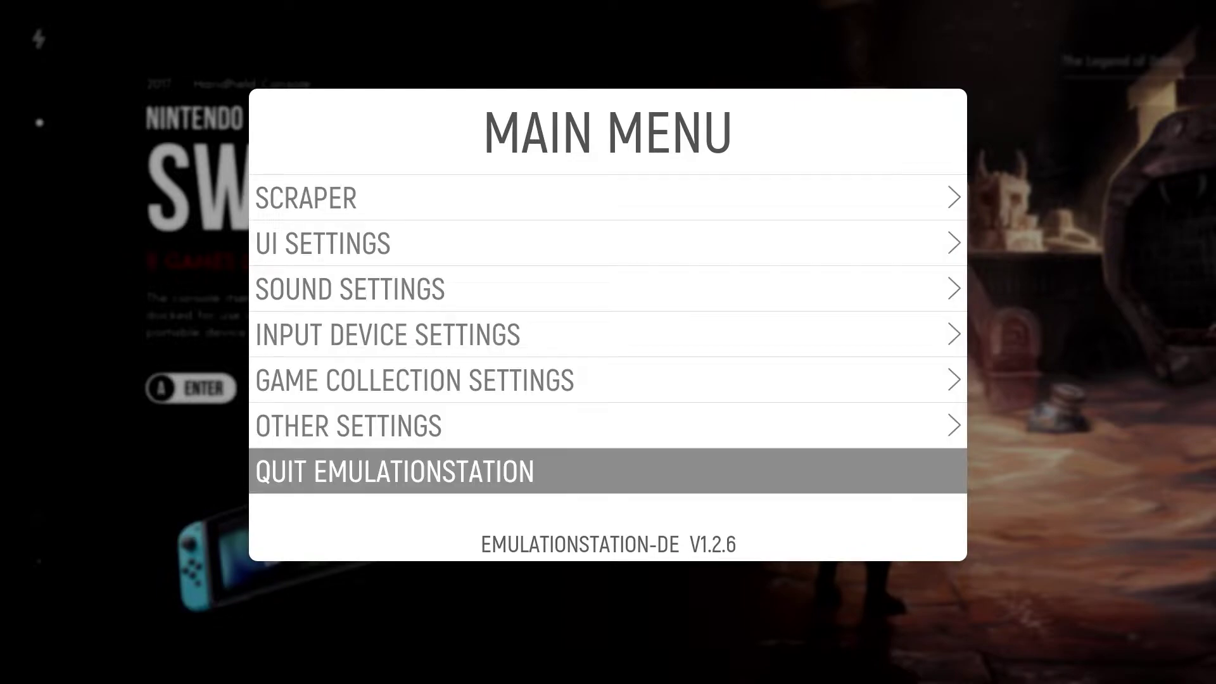
key("Up")
key("Down")
key("Return")
key("Return")
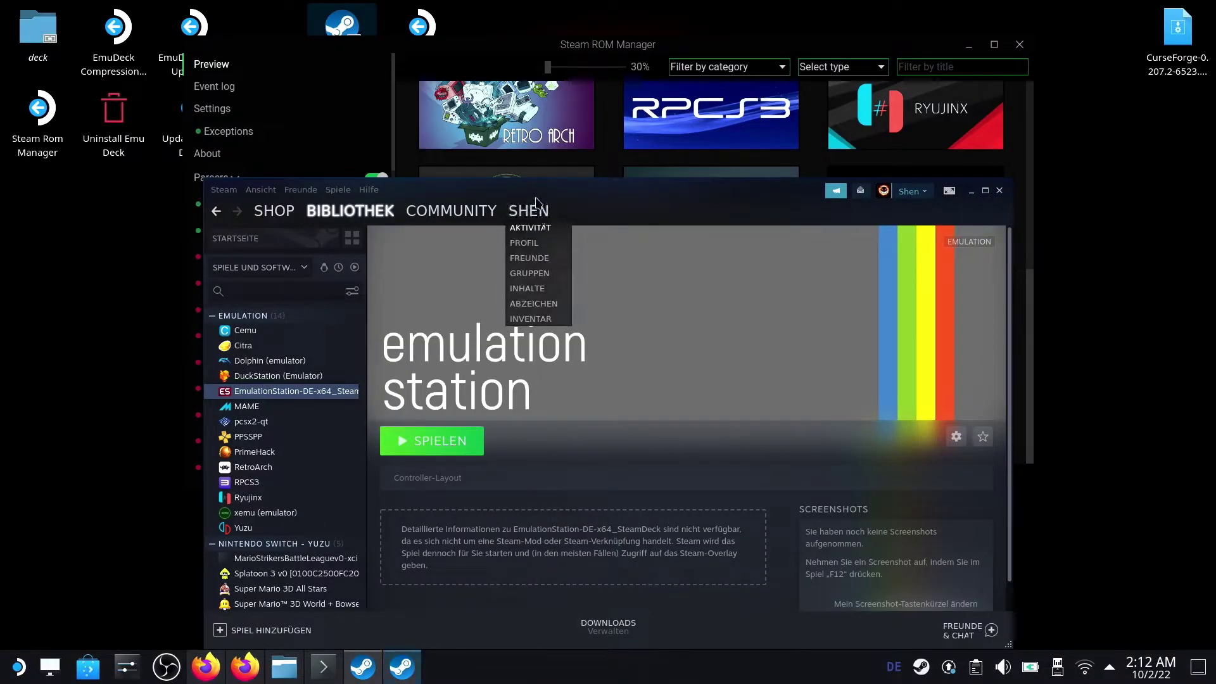
Step: Move the Steam window aside, switch to Steam ROM Manager and look through the parser list as far as Nintendo Switch - Yuzu
left_click_drag(542, 194, 530, 121)
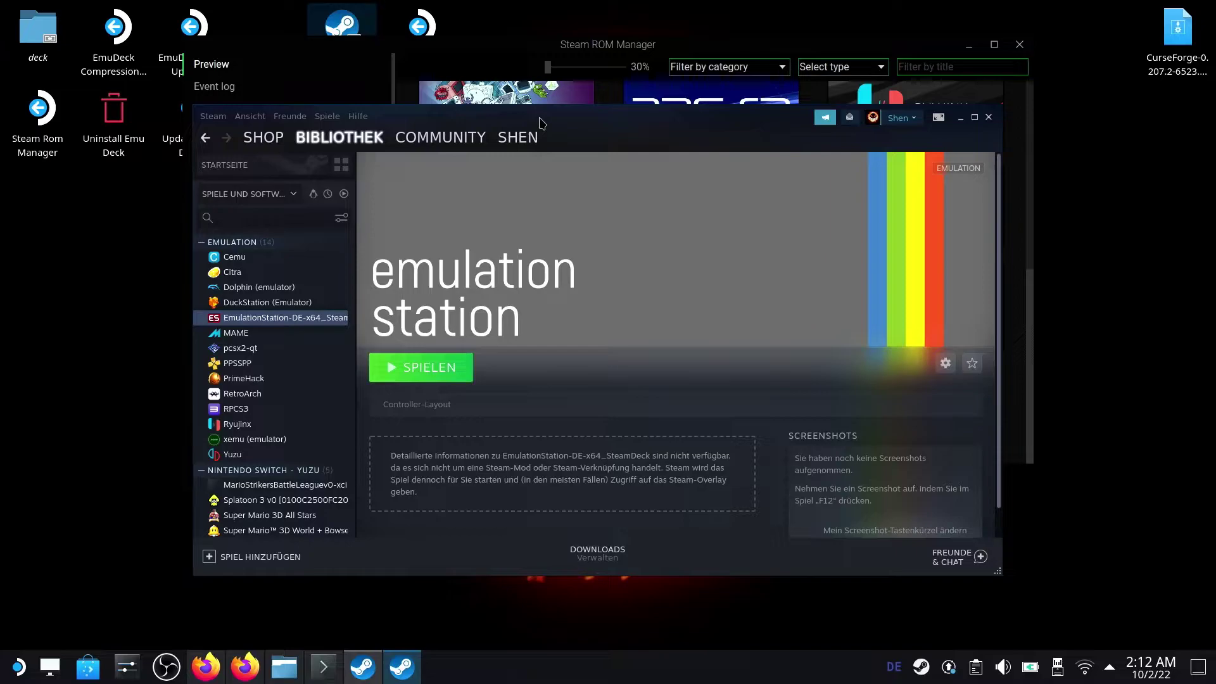
mouse_move(543, 121)
left_mouse_down()
mouse_move(529, 132)
mouse_move(555, 130)
left_mouse_up()
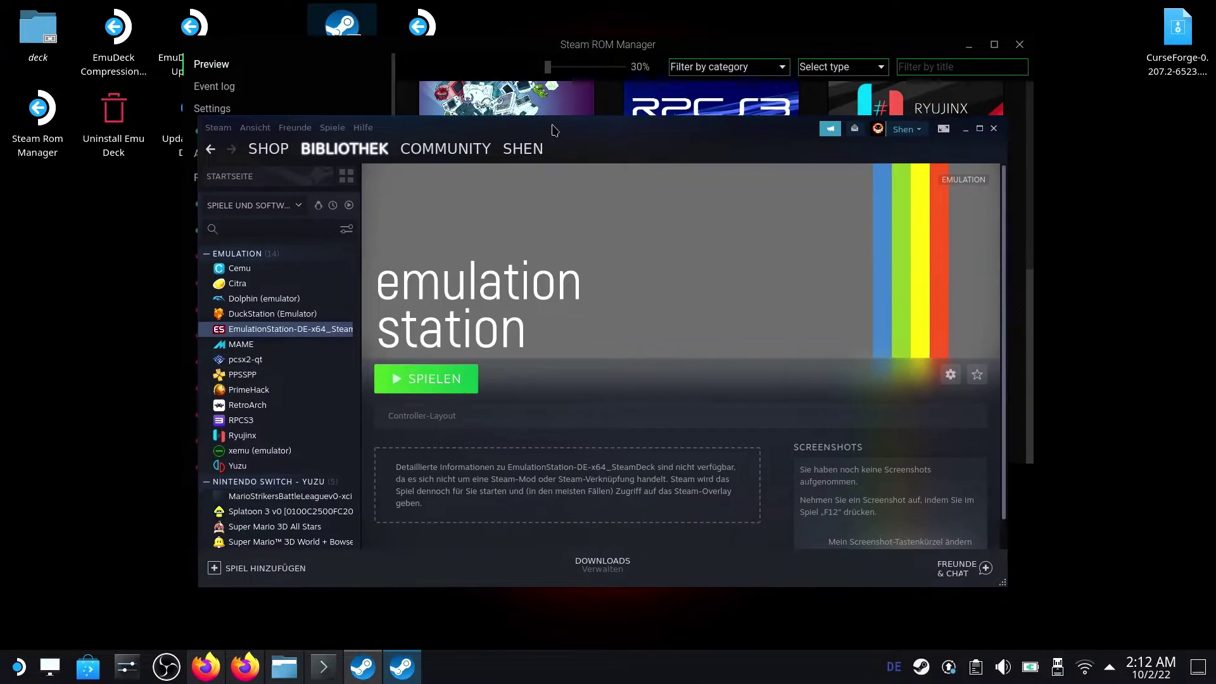
left_click(462, 44)
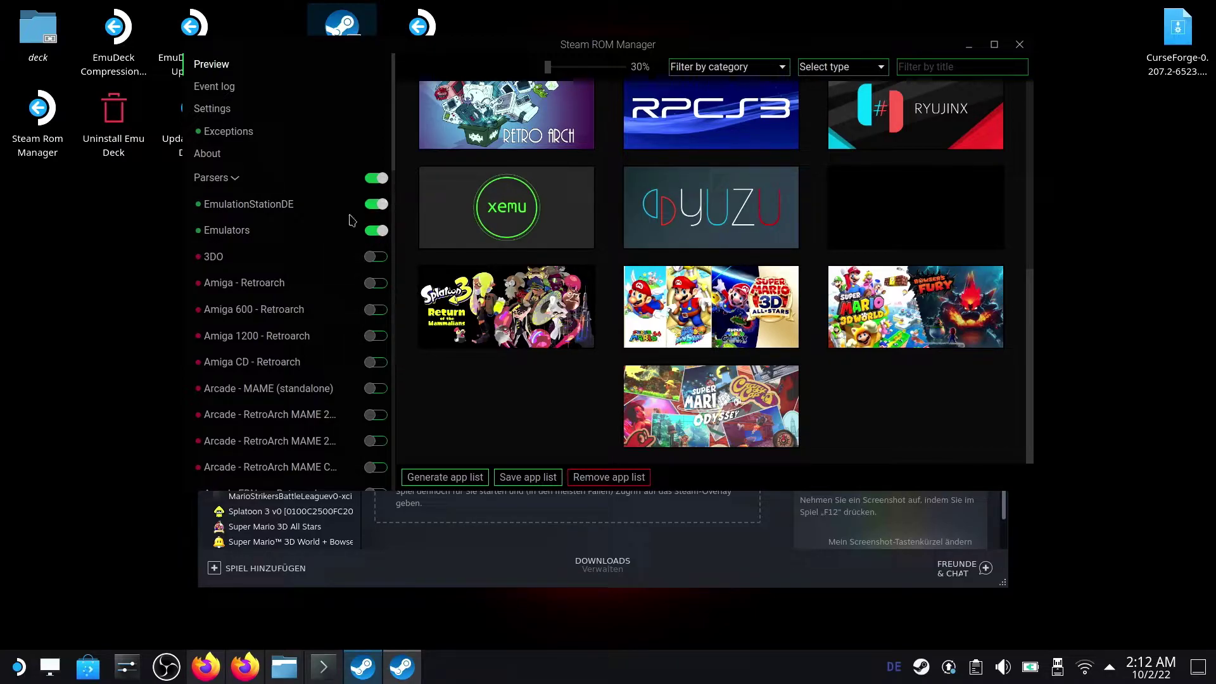
scroll(352, 222, "down", 15)
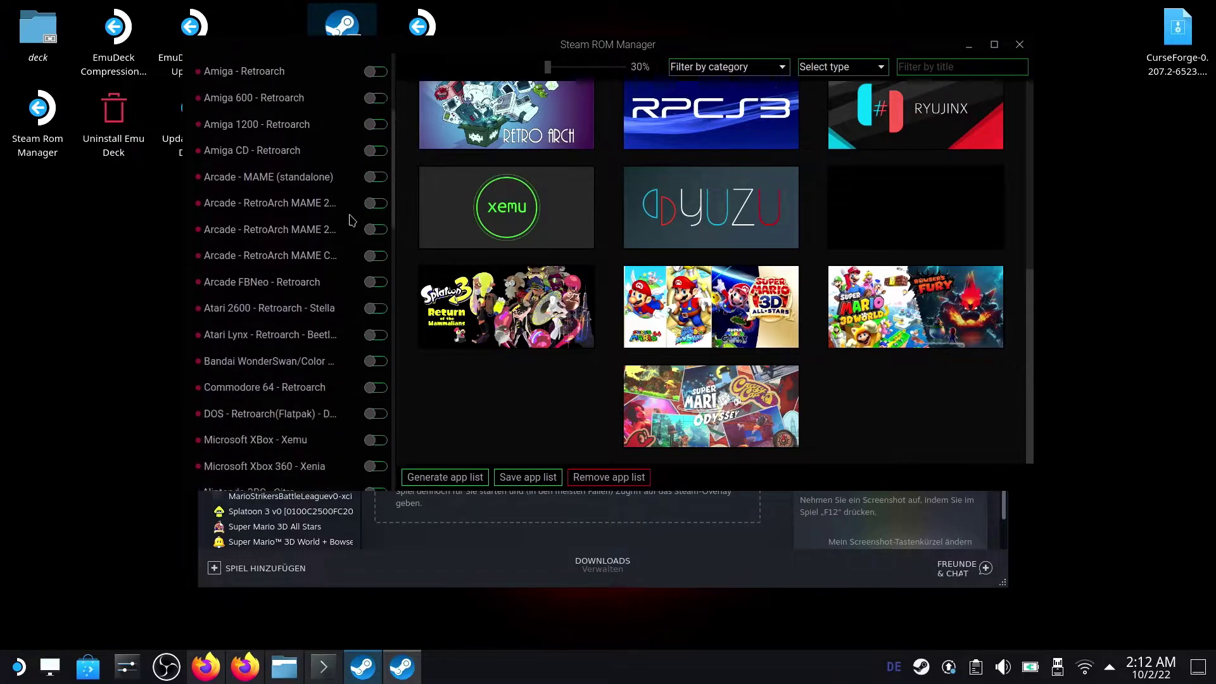
scroll(352, 222, "down", 2)
scroll(380, 143, "up", 1)
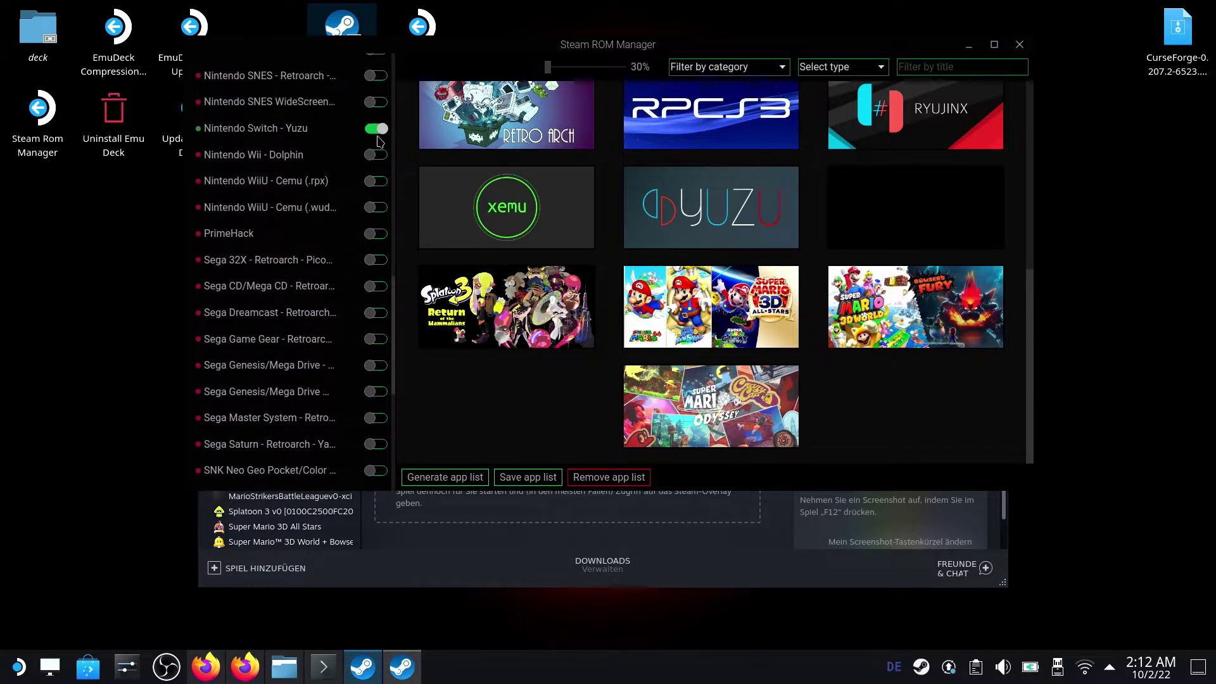
scroll(355, 165, "up", 15)
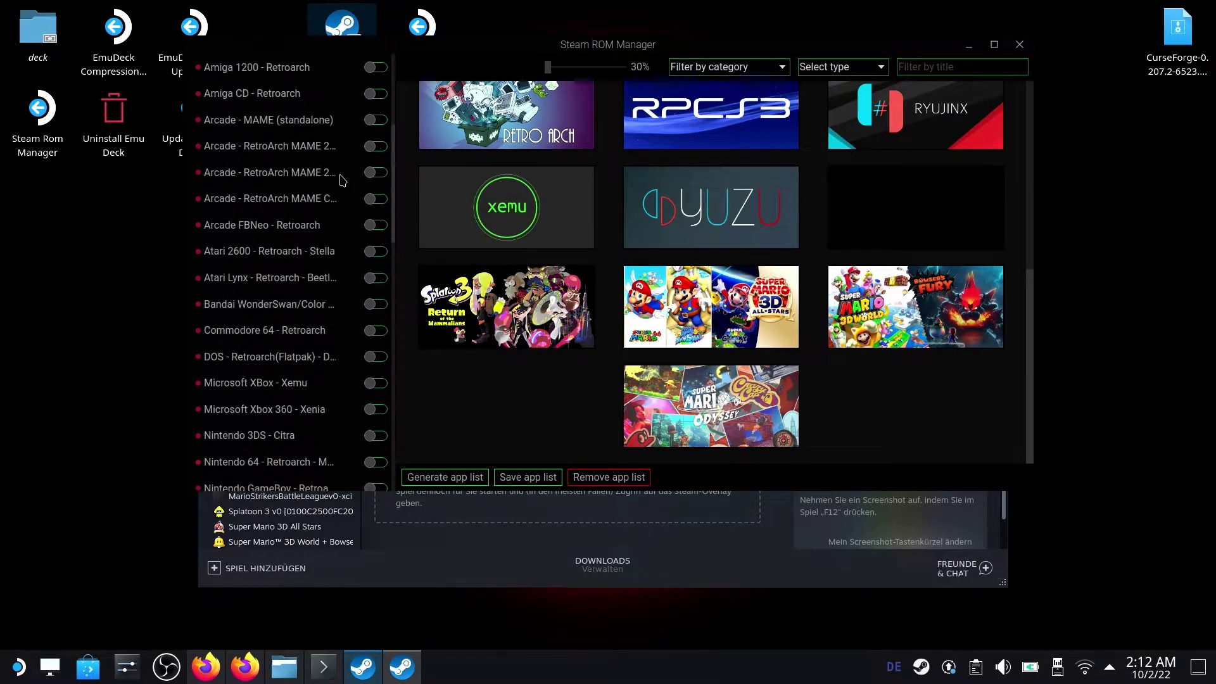
scroll(342, 180, "up", 1)
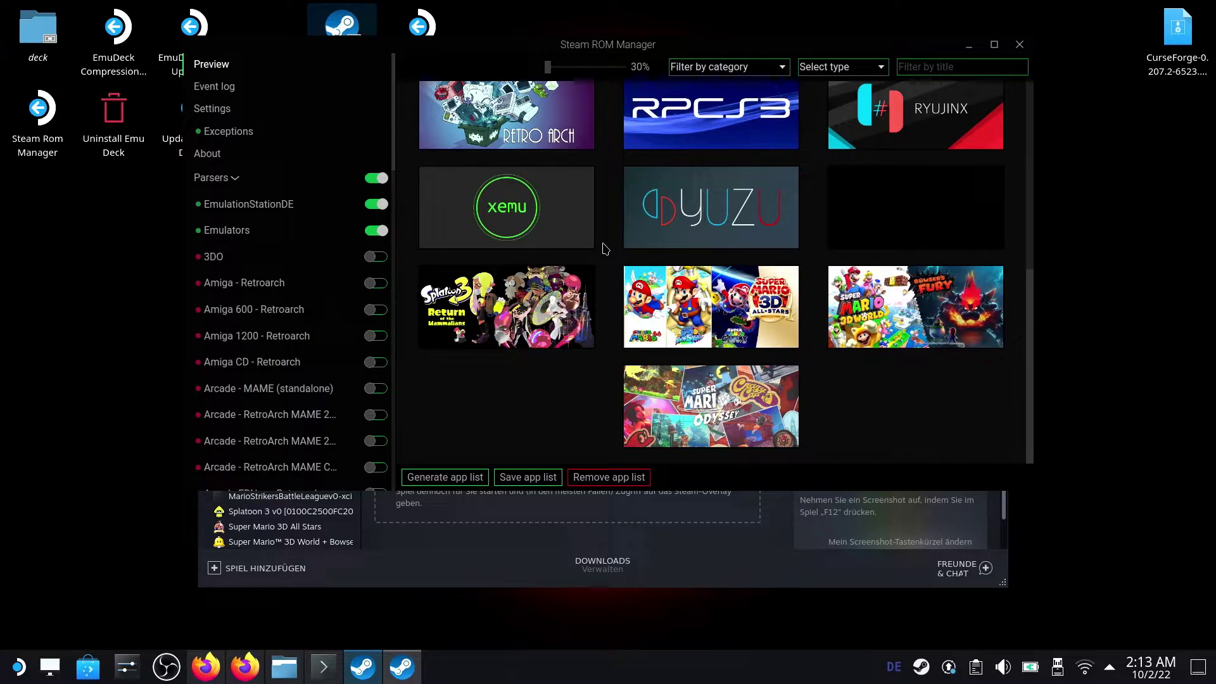
Step: Move the Steam ROM Manager window down slightly and close it
mouse_move(695, 209)
left_click_drag(928, 51, 924, 76)
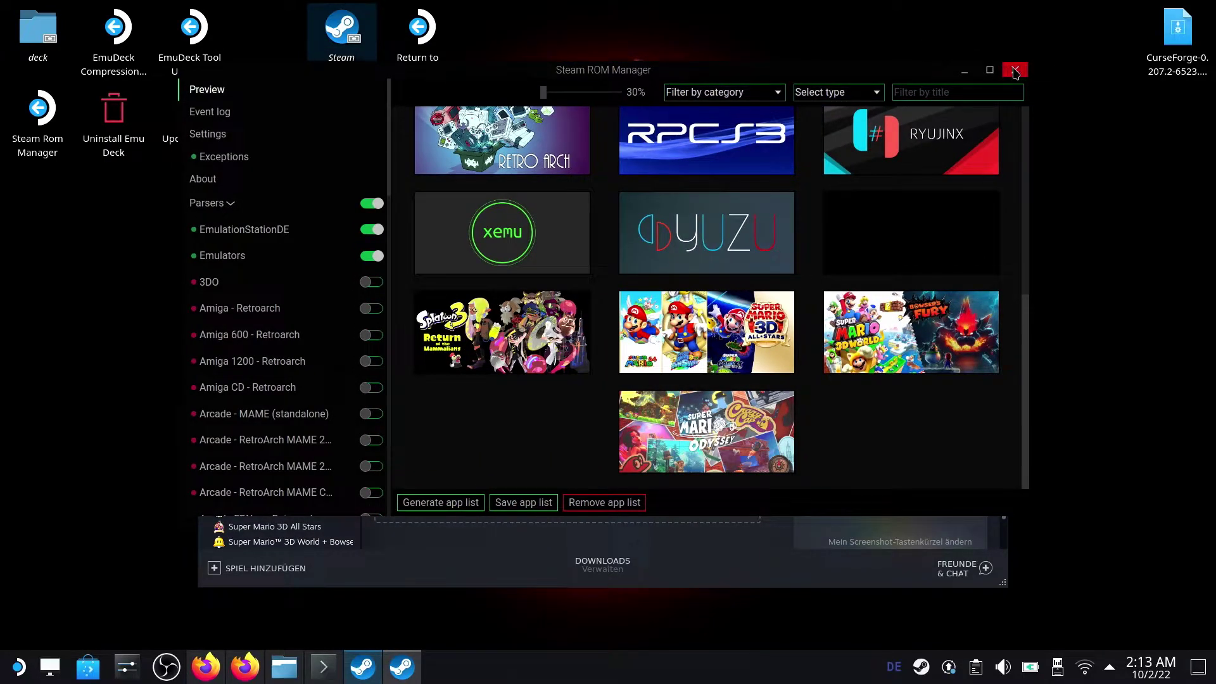
left_click(1015, 71)
Step: Switch to the Dolphin file manager and open the switch folder under Emulation/roms in the home directory
left_click(287, 660)
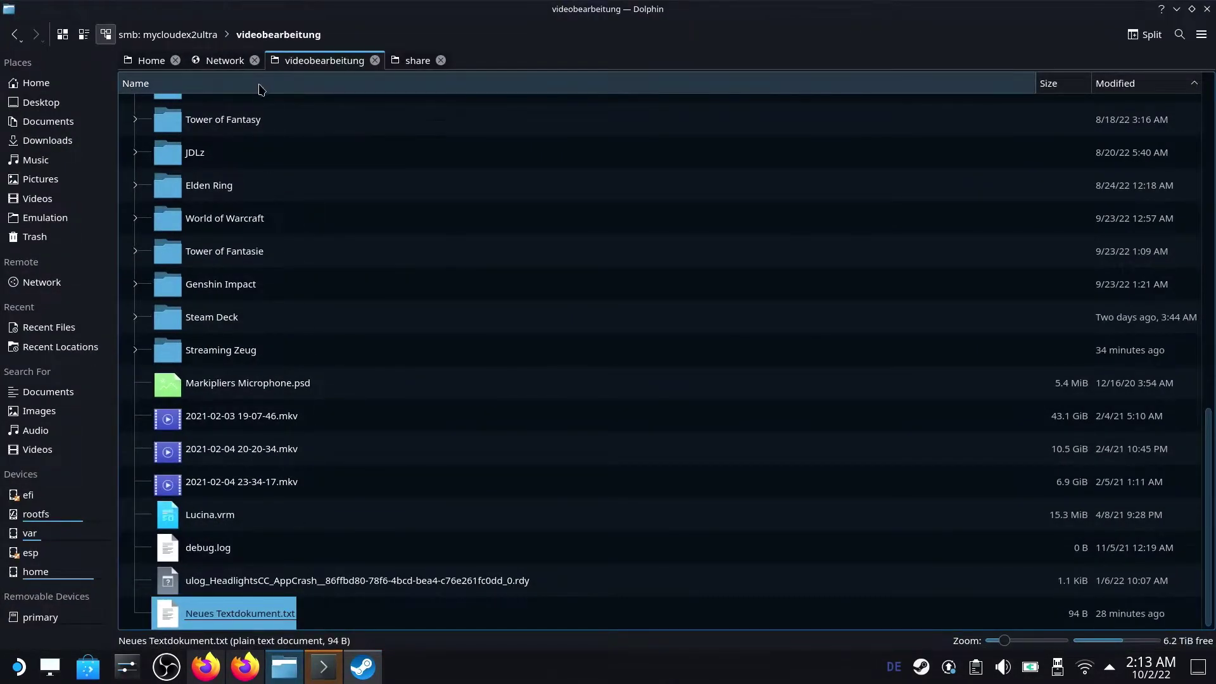
scroll(279, 203, "up", 10)
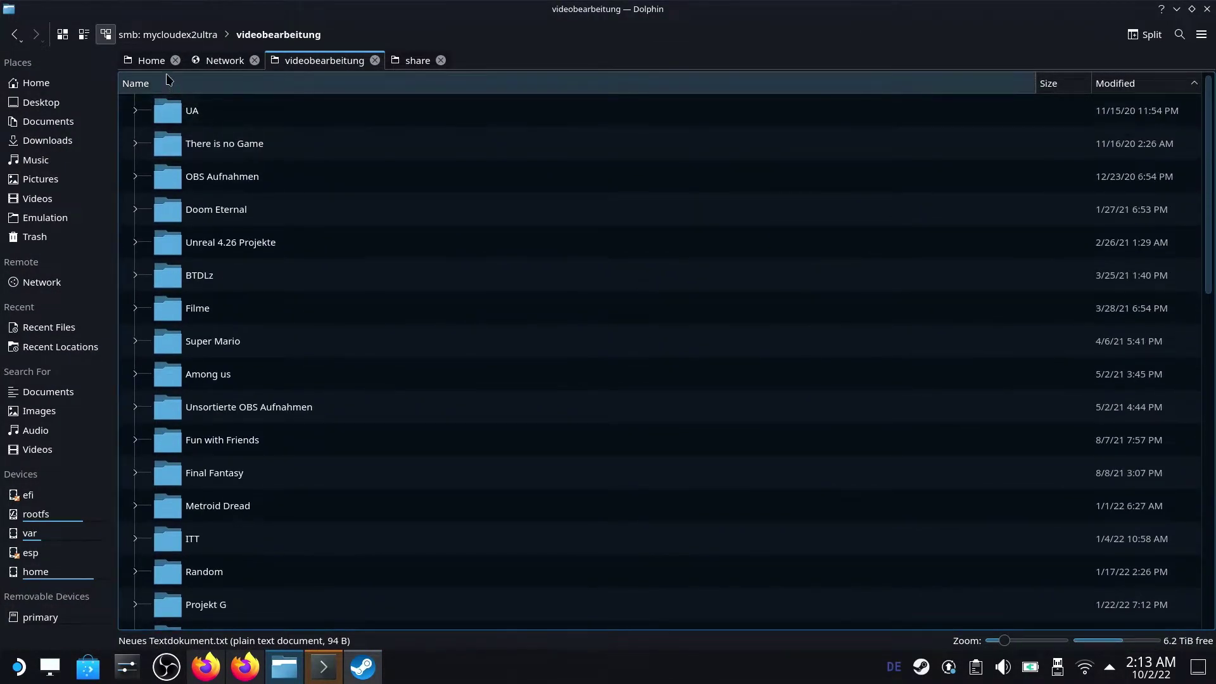
left_click(152, 61)
scroll(226, 288, "down", 3)
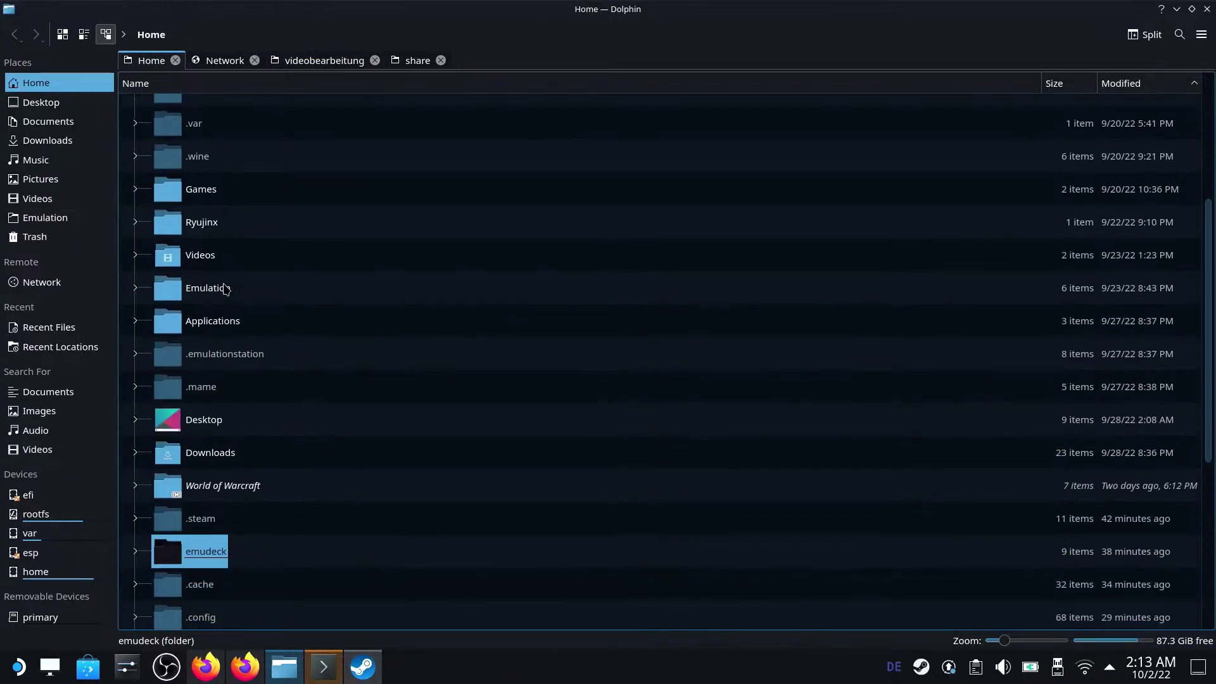
double_click(204, 288)
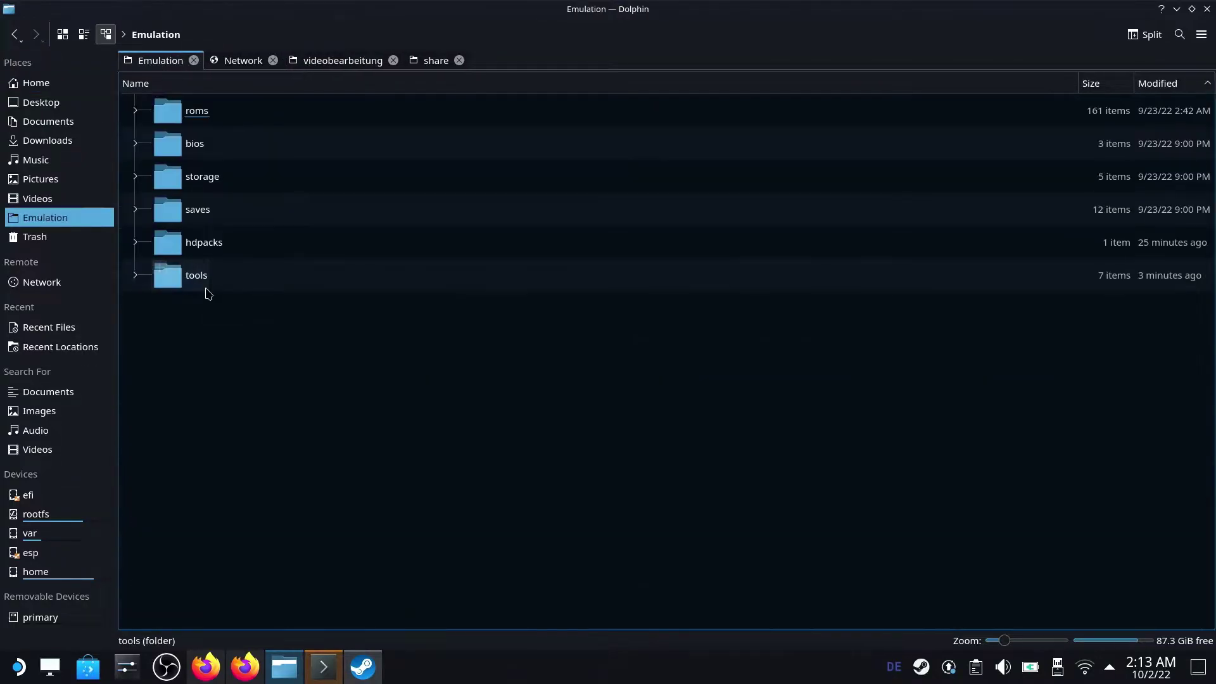
double_click(196, 112)
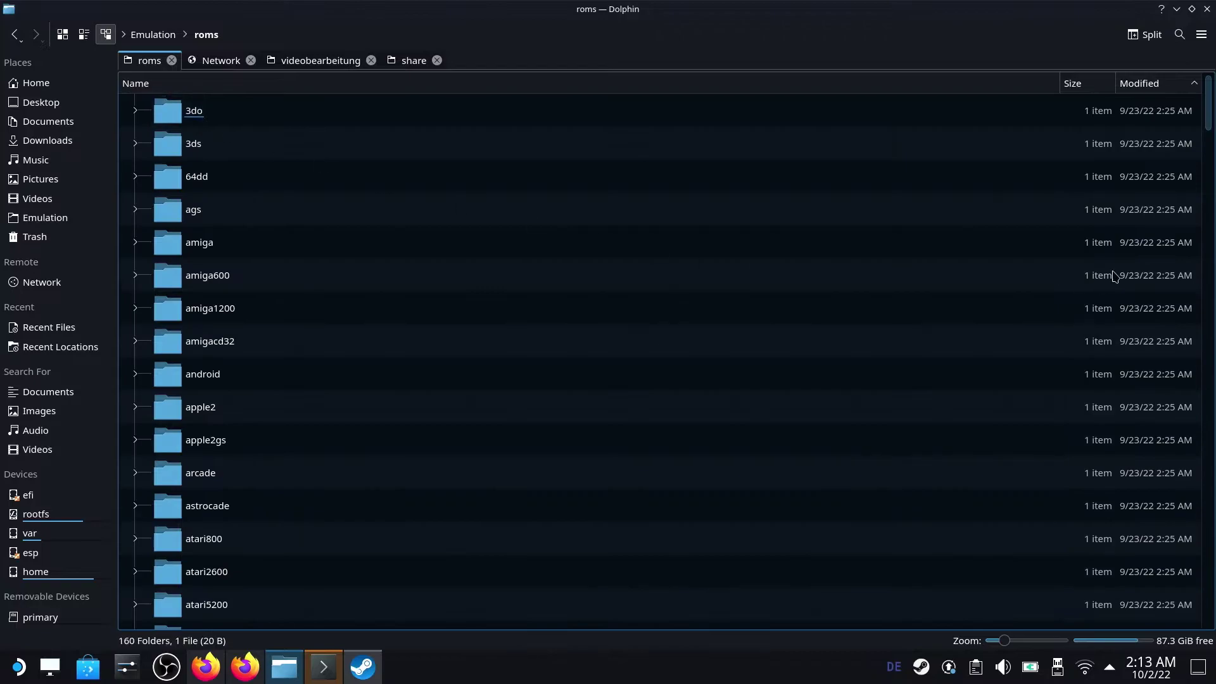
scroll(1211, 114, "down", 1)
left_click_drag(1210, 114, 1145, 627)
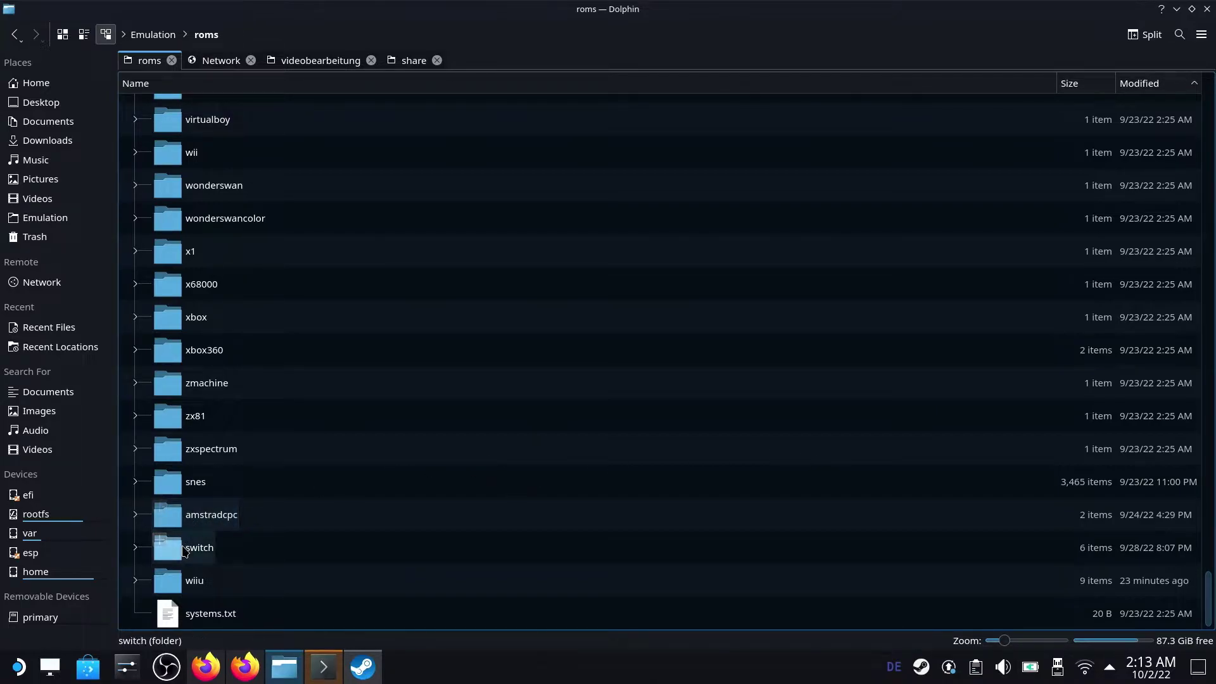
left_click(184, 550)
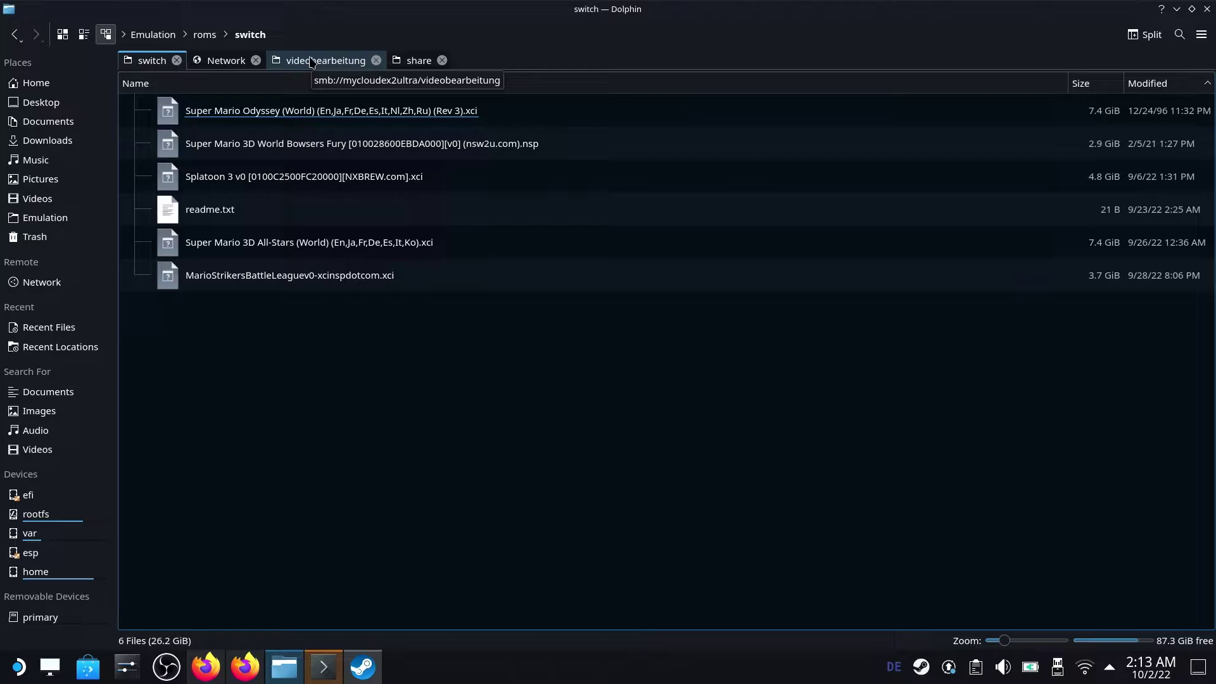
Step: Compare the open switch folder with the Network locations and the videobearbeitung share, then return to the switch folder
mouse_move(312, 60)
left_mouse_down()
mouse_move(312, 38)
mouse_move(314, 61)
left_mouse_up()
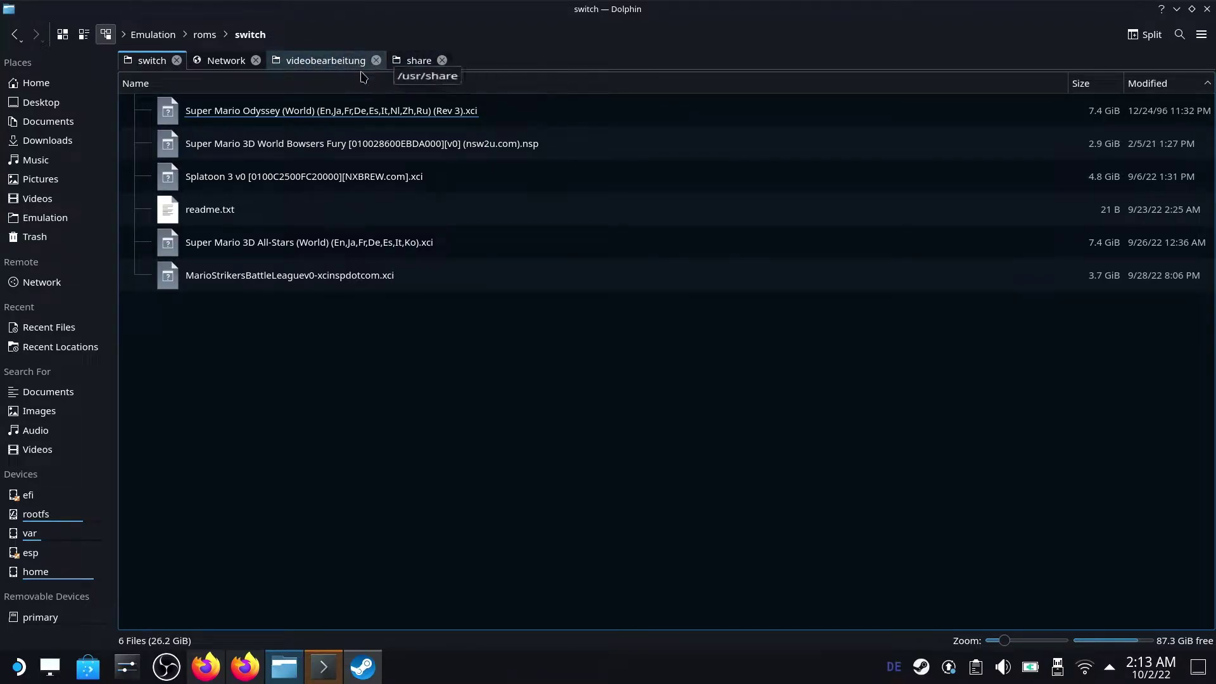
left_click(323, 66)
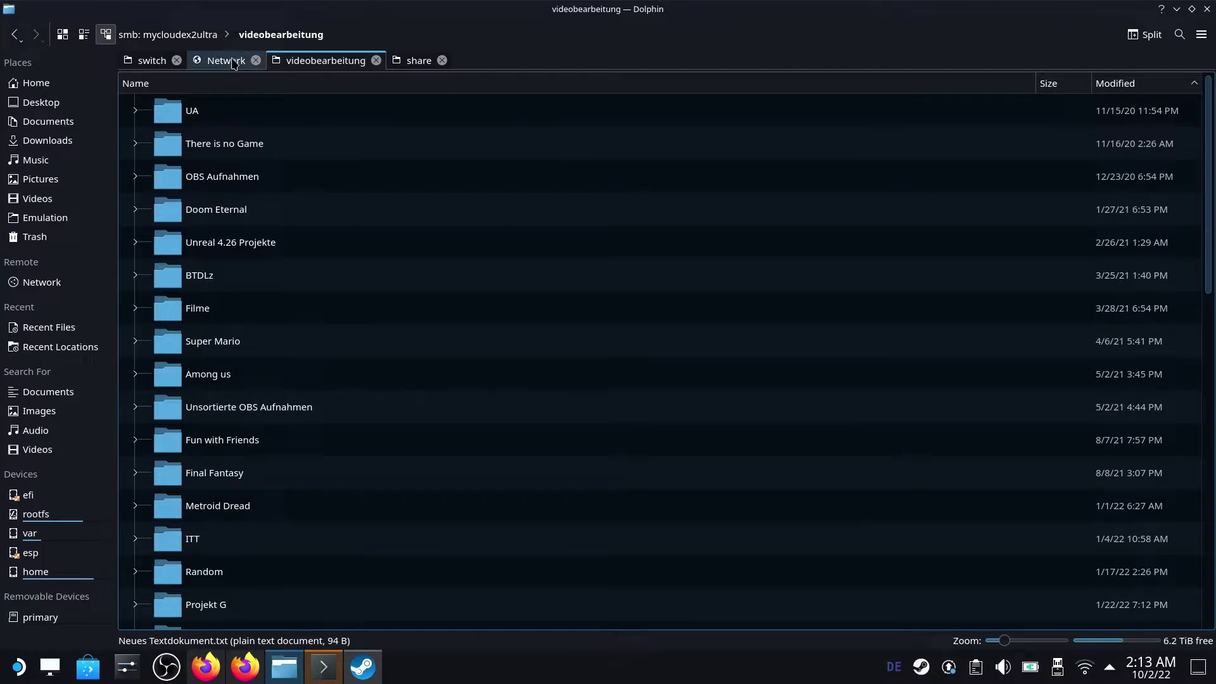
left_click(234, 62)
left_click(184, 67)
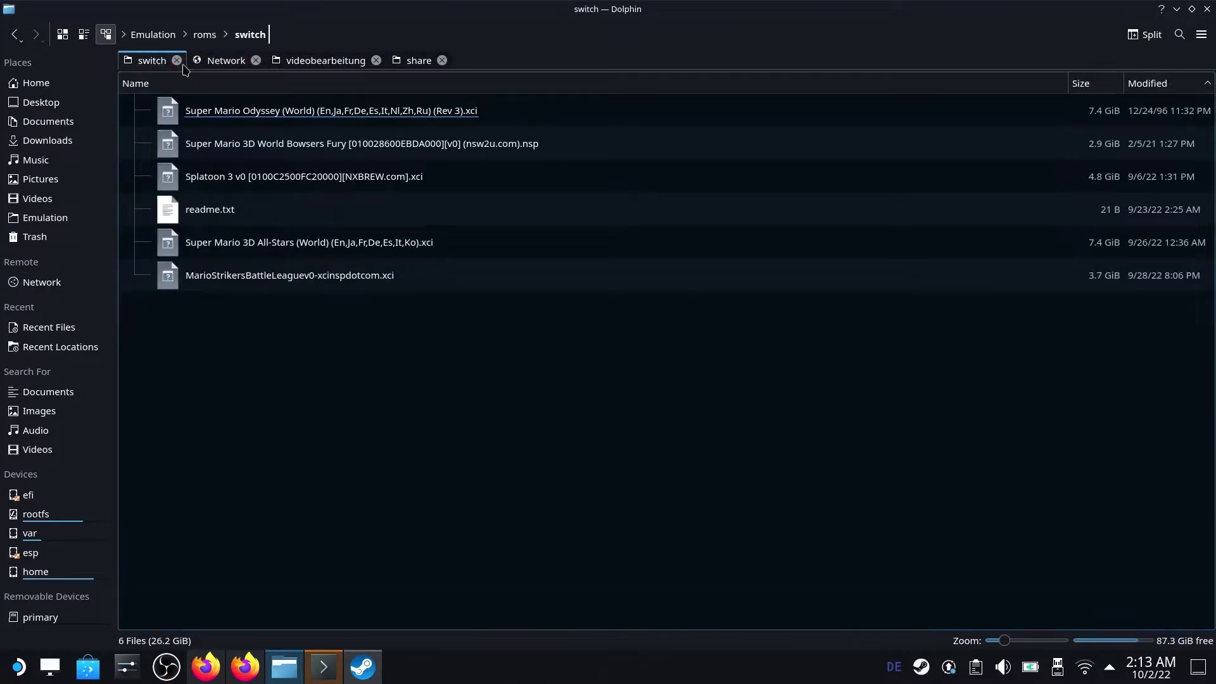
left_click(215, 62)
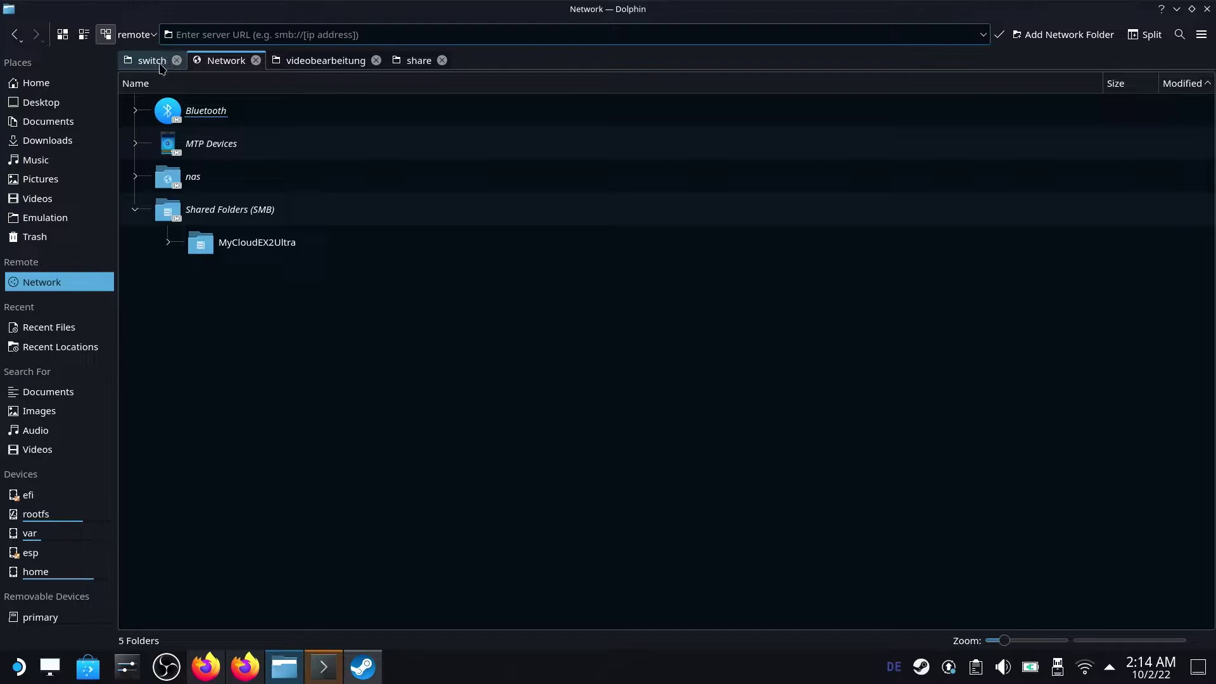
left_click(161, 68)
left_click(221, 63)
left_click(316, 62)
left_click(227, 63)
left_click(151, 66)
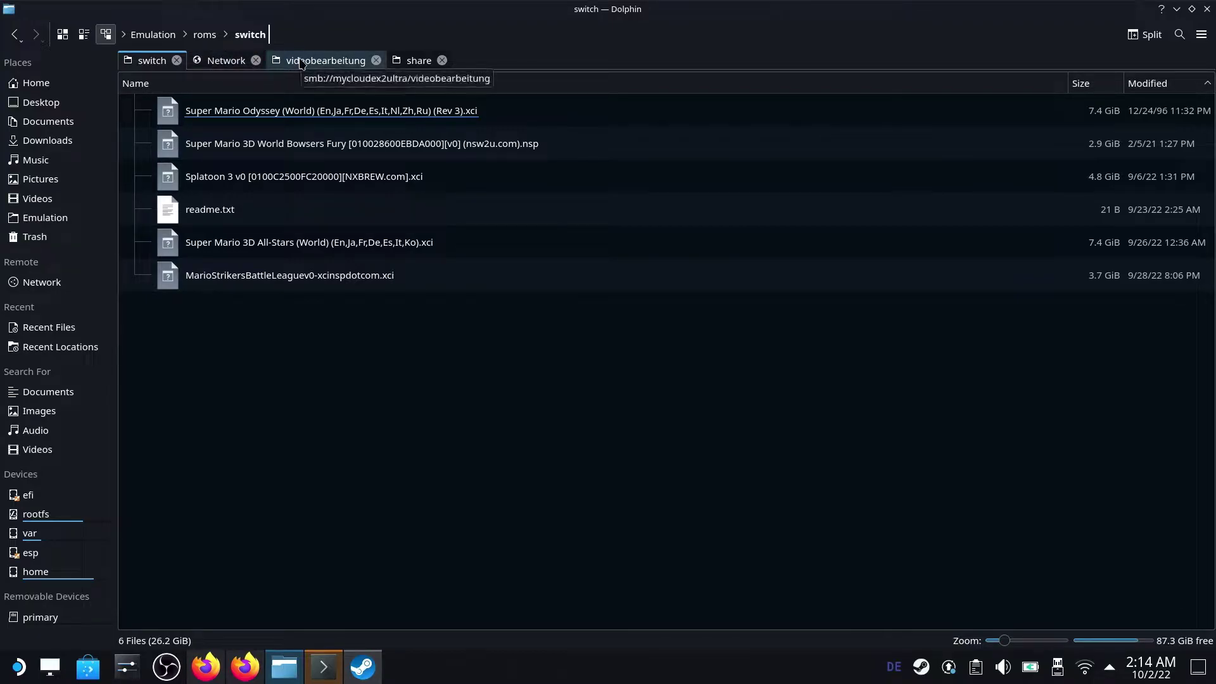
left_click(223, 61)
left_click(140, 57)
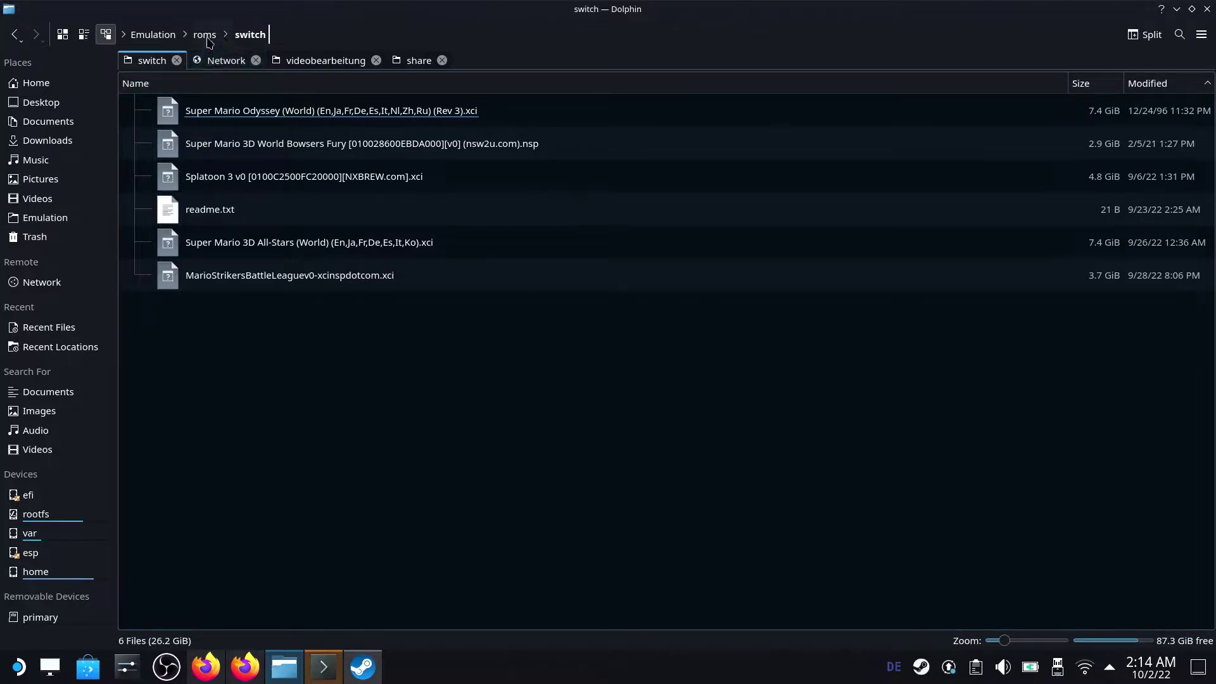
Step: Go up to the Emulation folder and open bios/yuzu/keys to show where the prod.keys file belongs
left_click(166, 36)
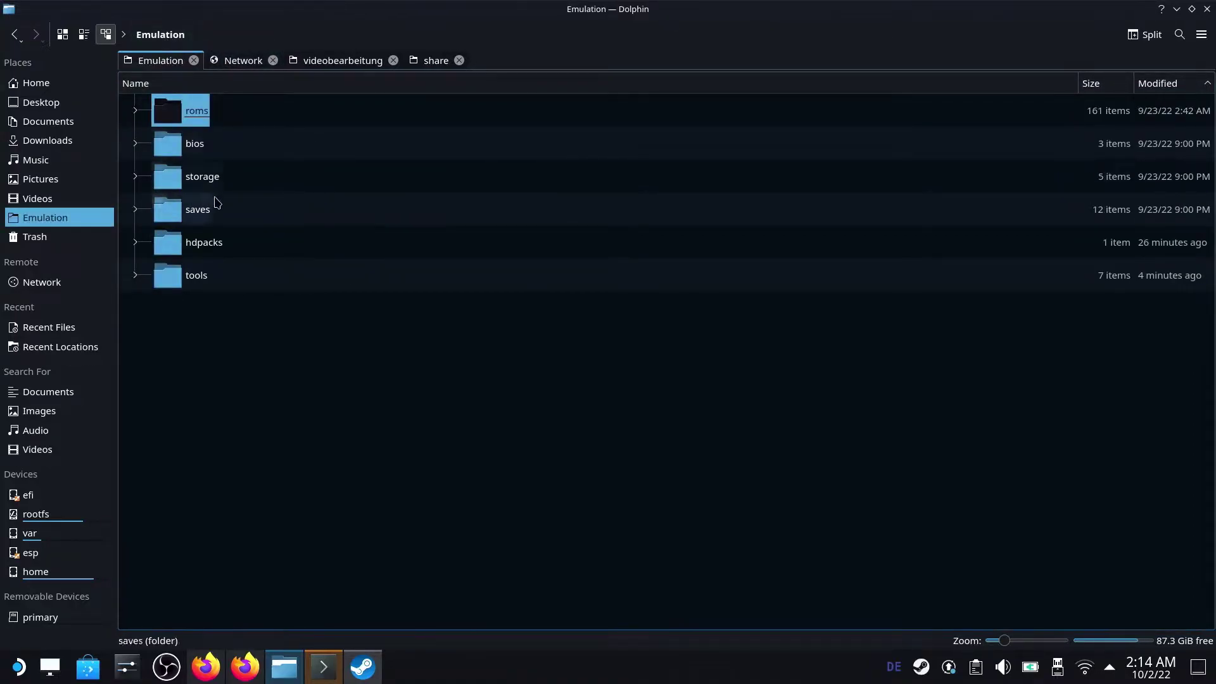
left_click(177, 146)
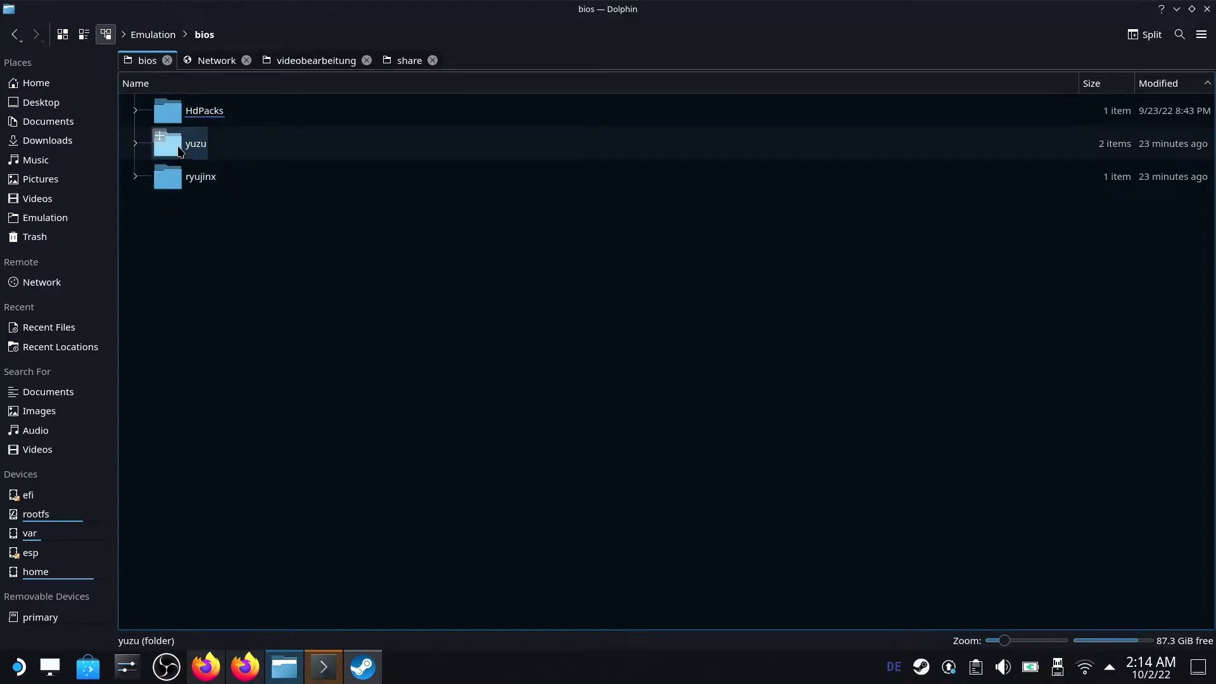
left_click(180, 151)
left_click(181, 114)
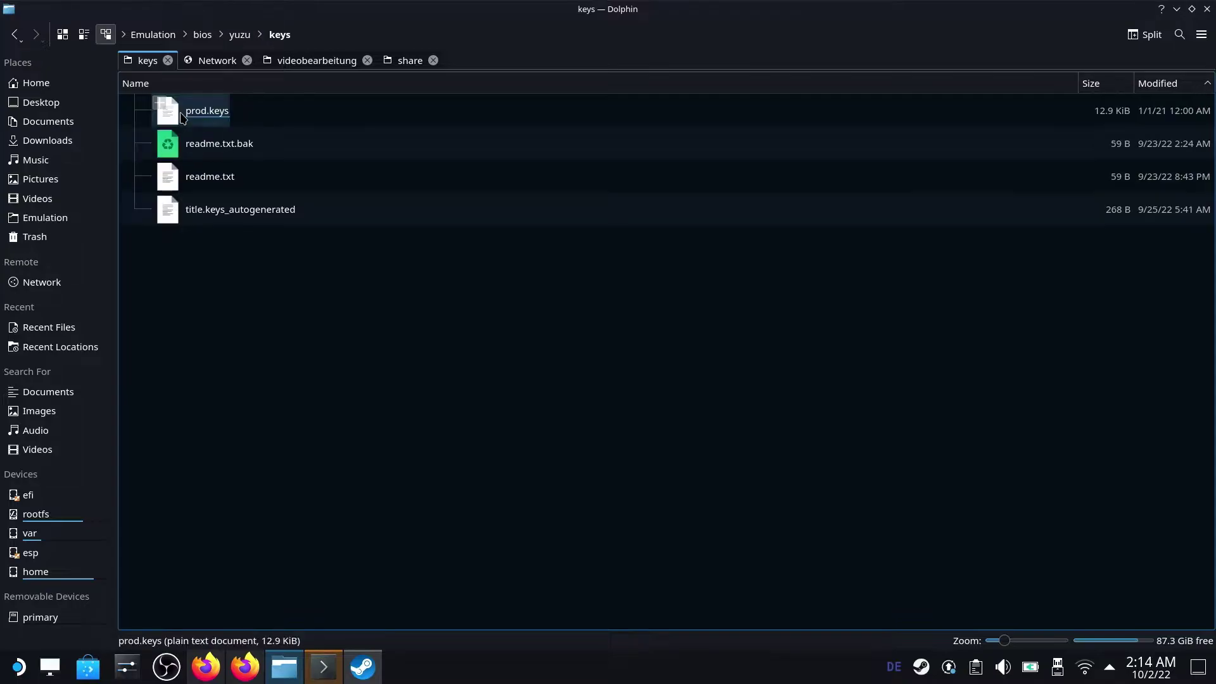
Step: Show the contents of the firmware folder under Emulation/bios/yuzu and return to the yuzu folder
left_click(18, 38)
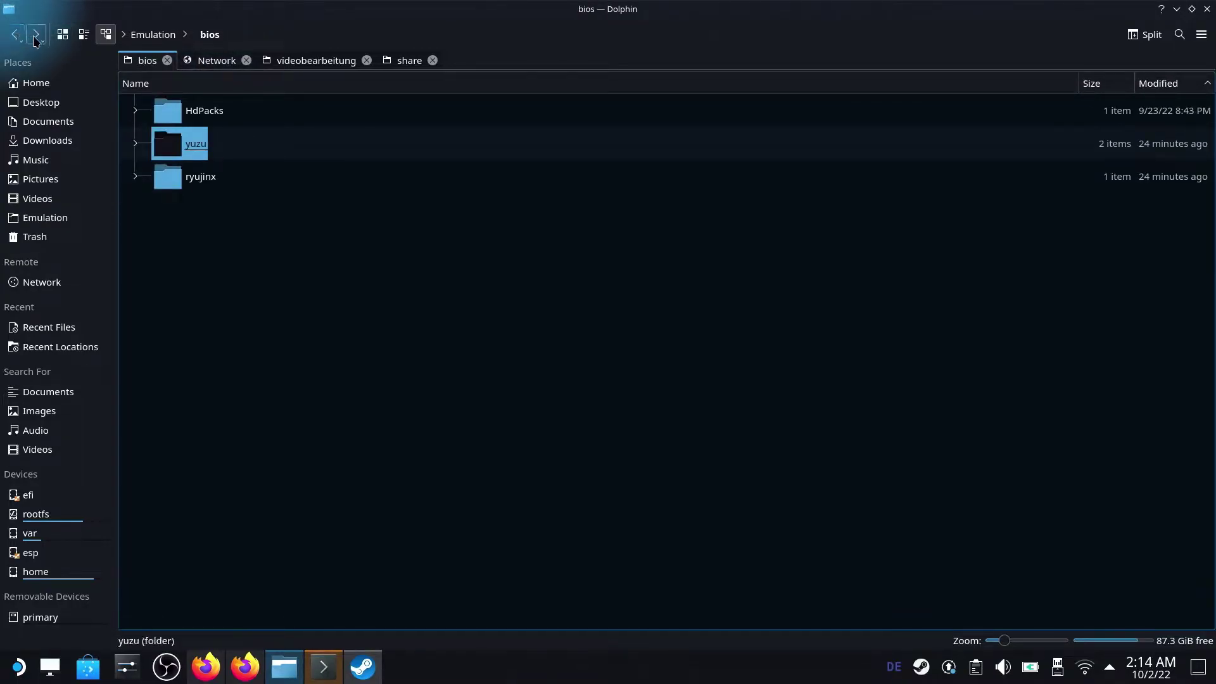
left_click(187, 144)
left_click(173, 143)
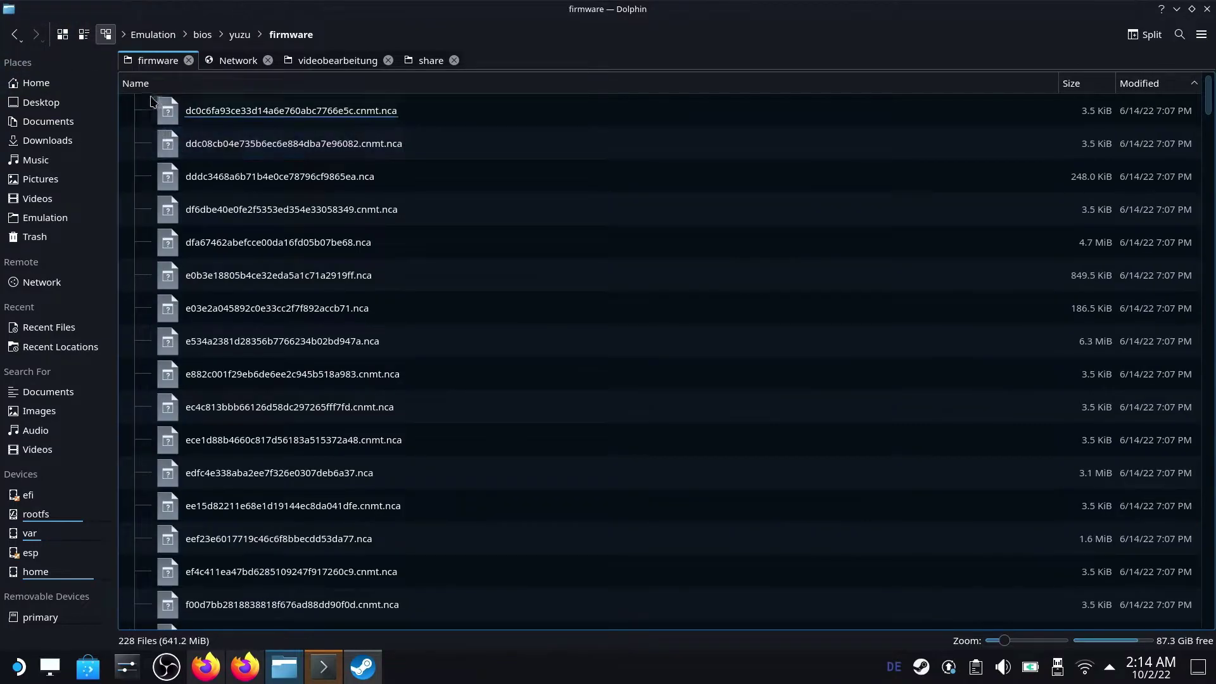
left_click(15, 39)
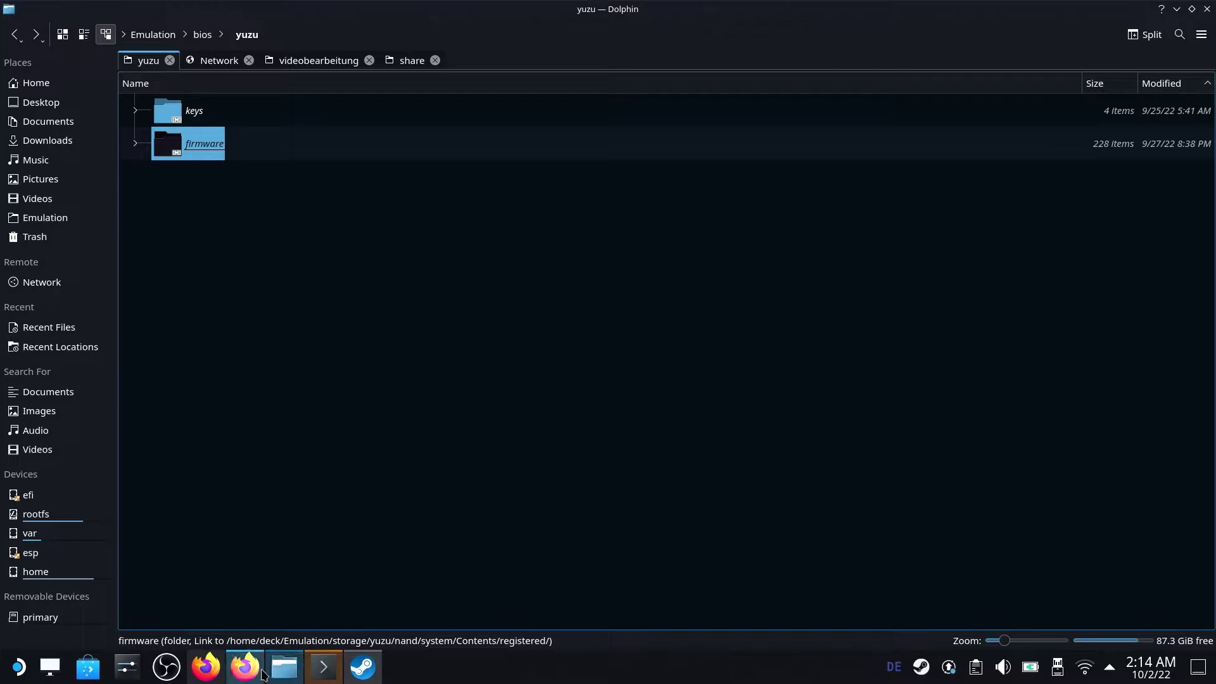
Step: Switch to Firefox and bring up the already open Switch Firmwares page
mouse_move(261, 673)
left_click(247, 586)
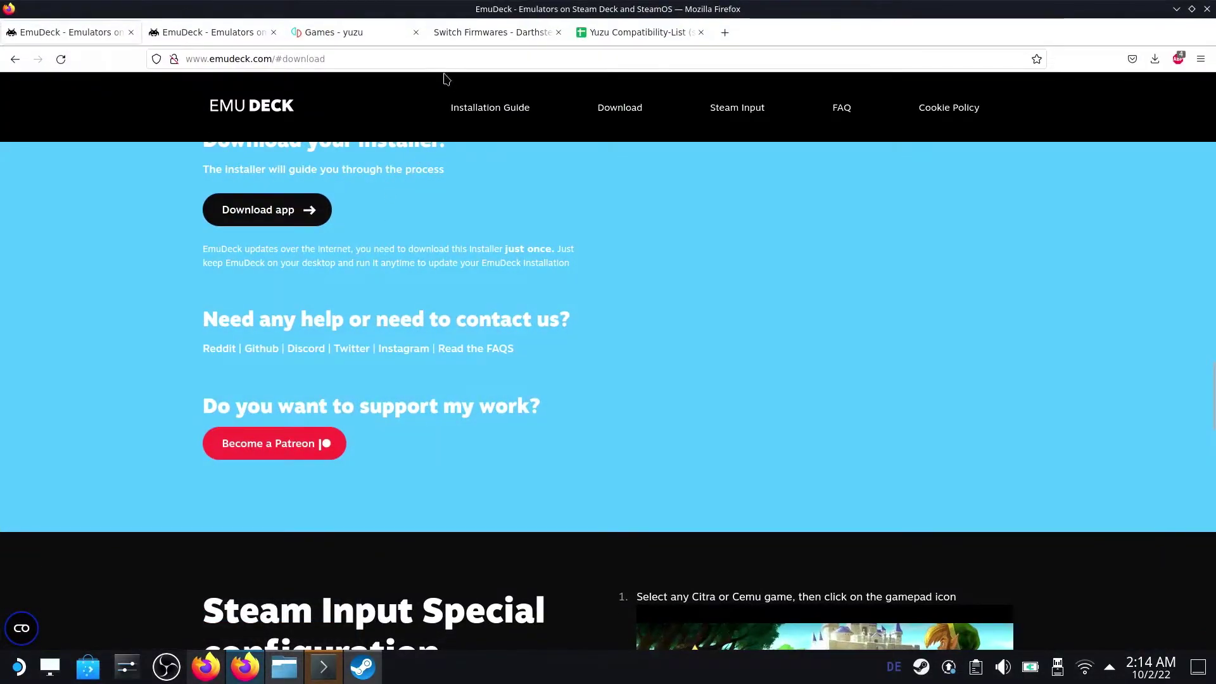
left_click(457, 33)
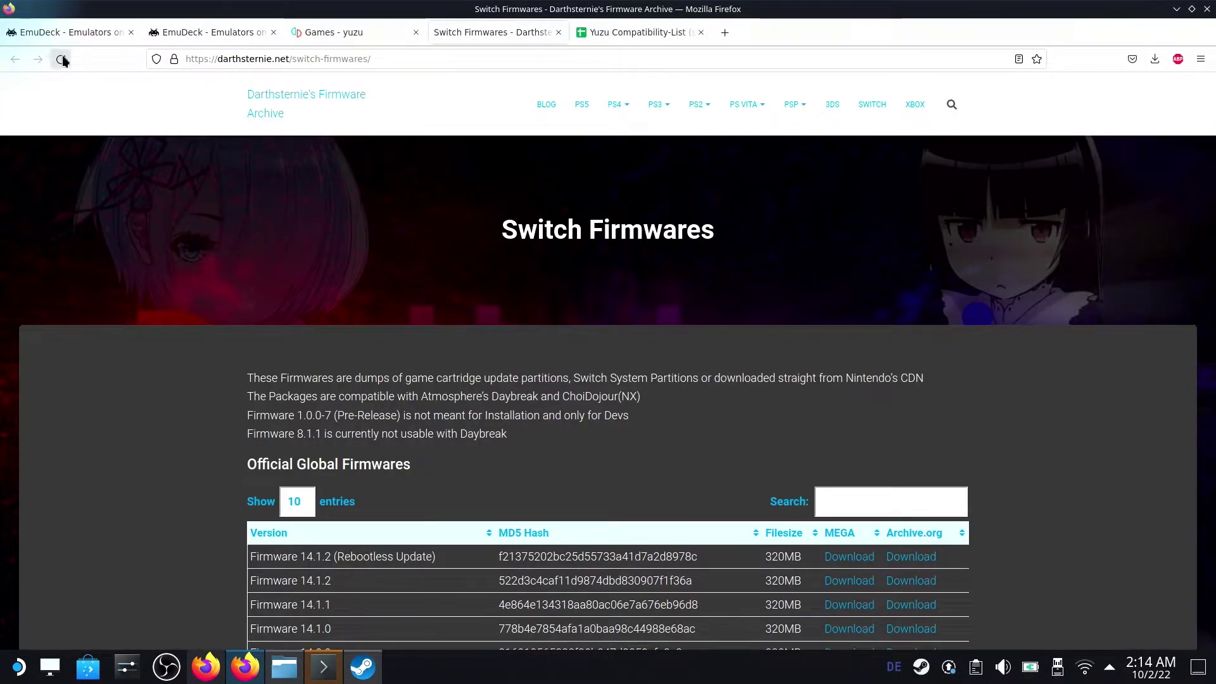
Step: Search the web for "switch firmware download" and open the Switch Firmwares - Darthsternie result
left_click(413, 57)
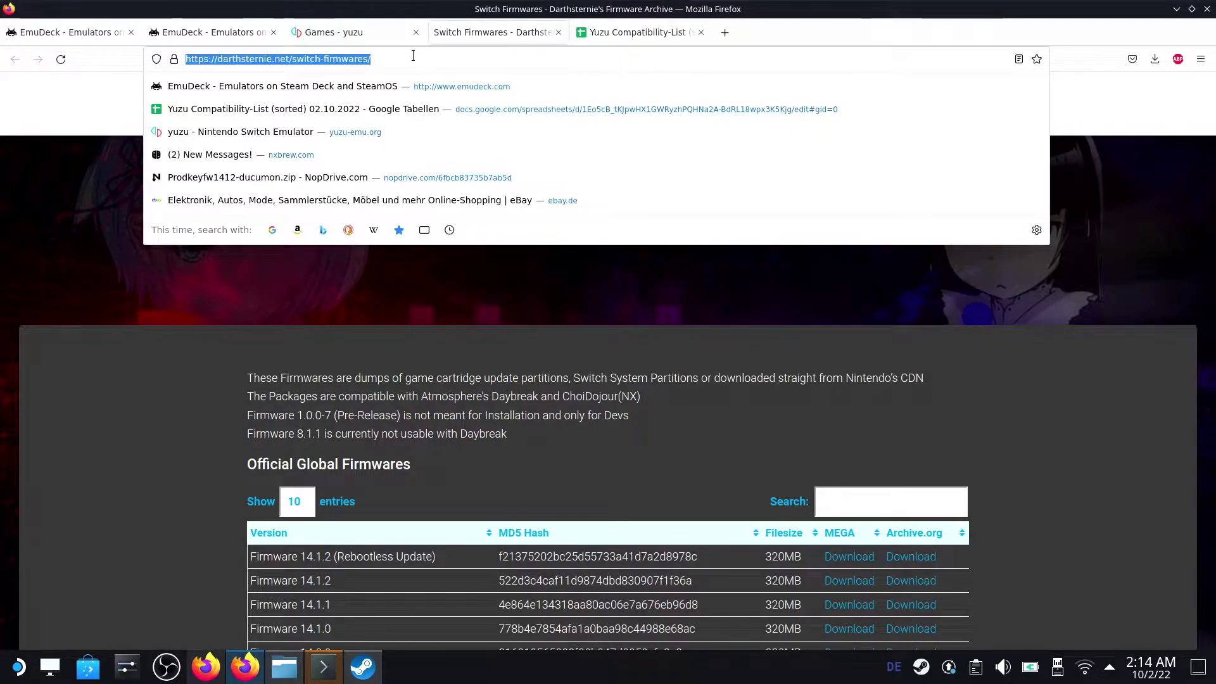
type("swi")
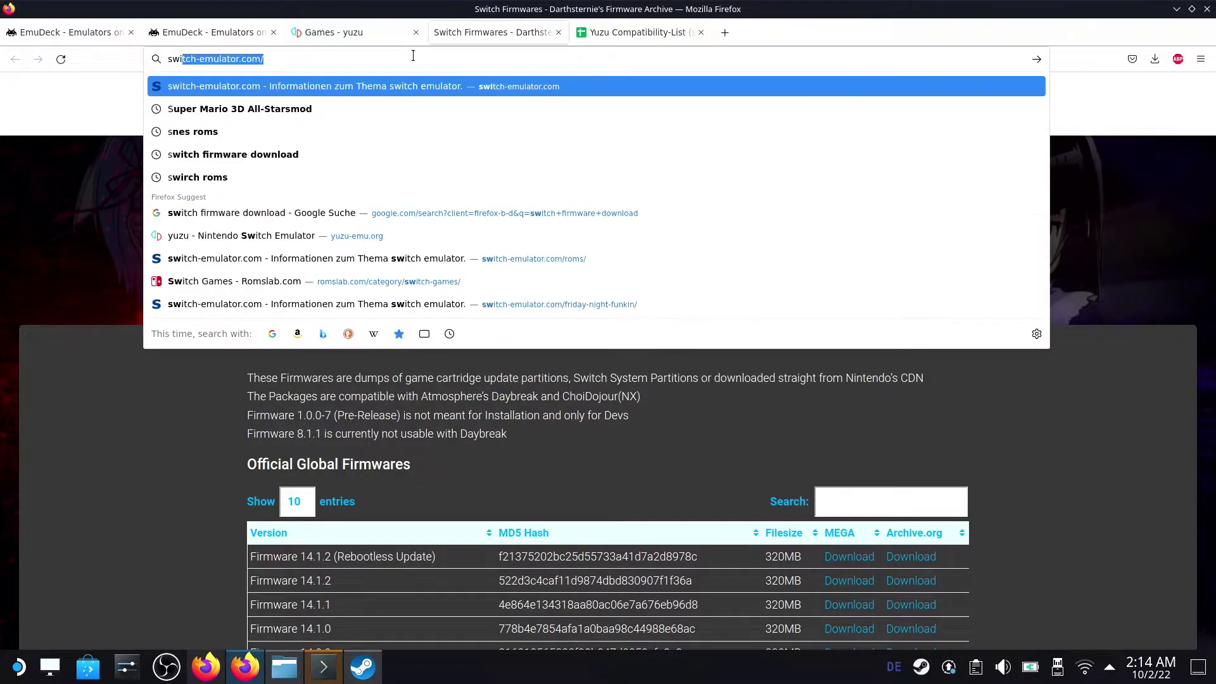
type("tch firmware")
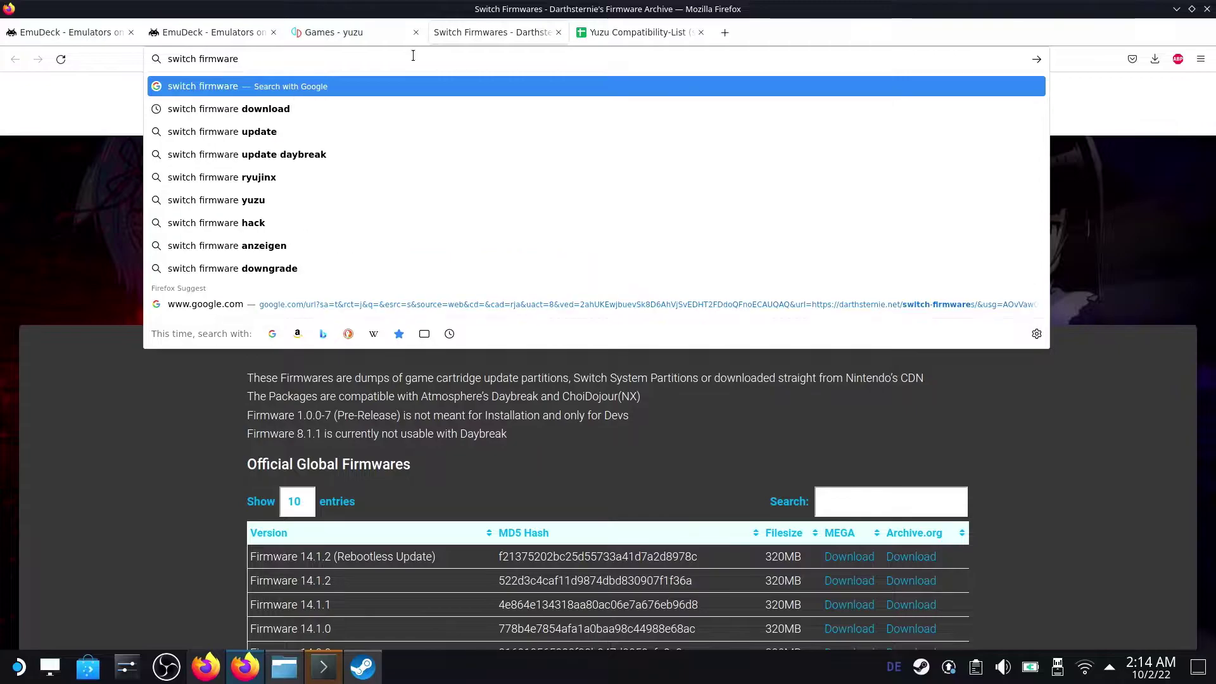
type(" download")
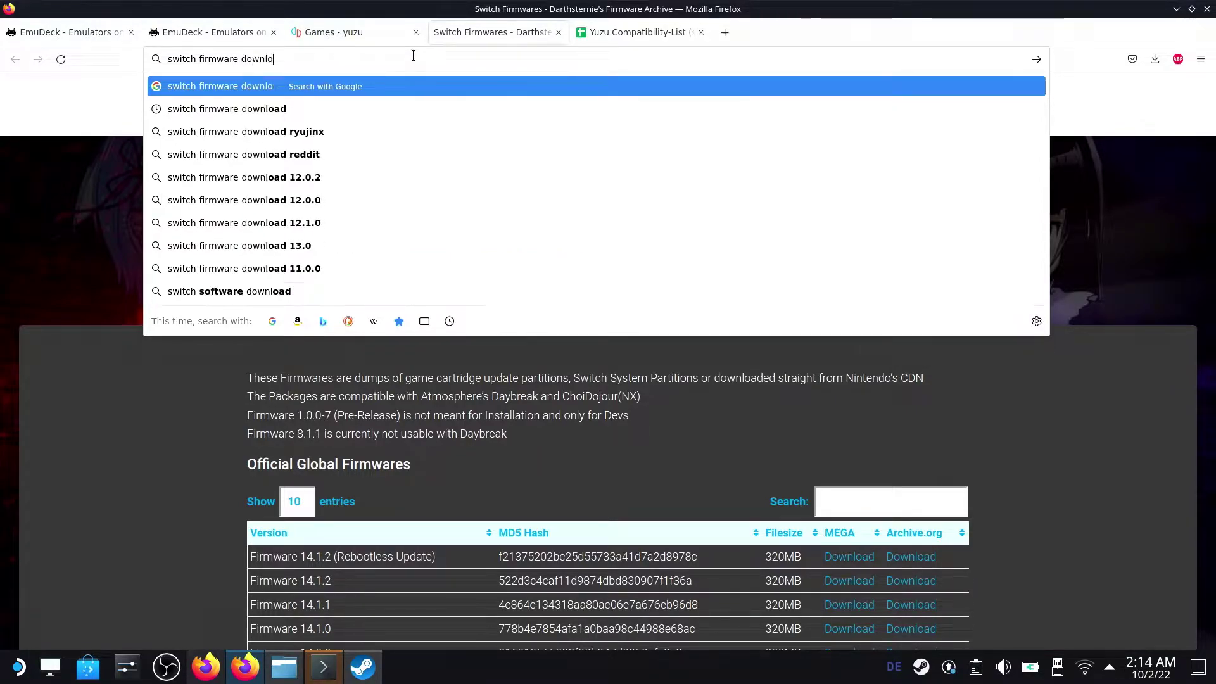
key("Return")
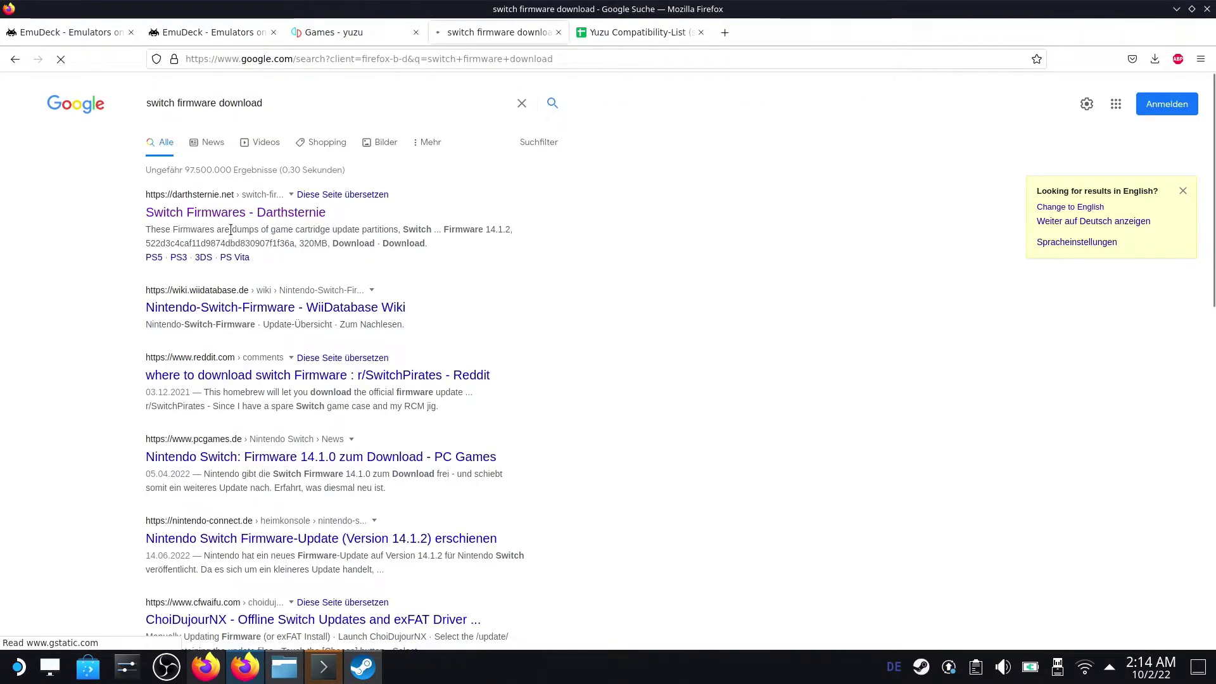
left_click(265, 219)
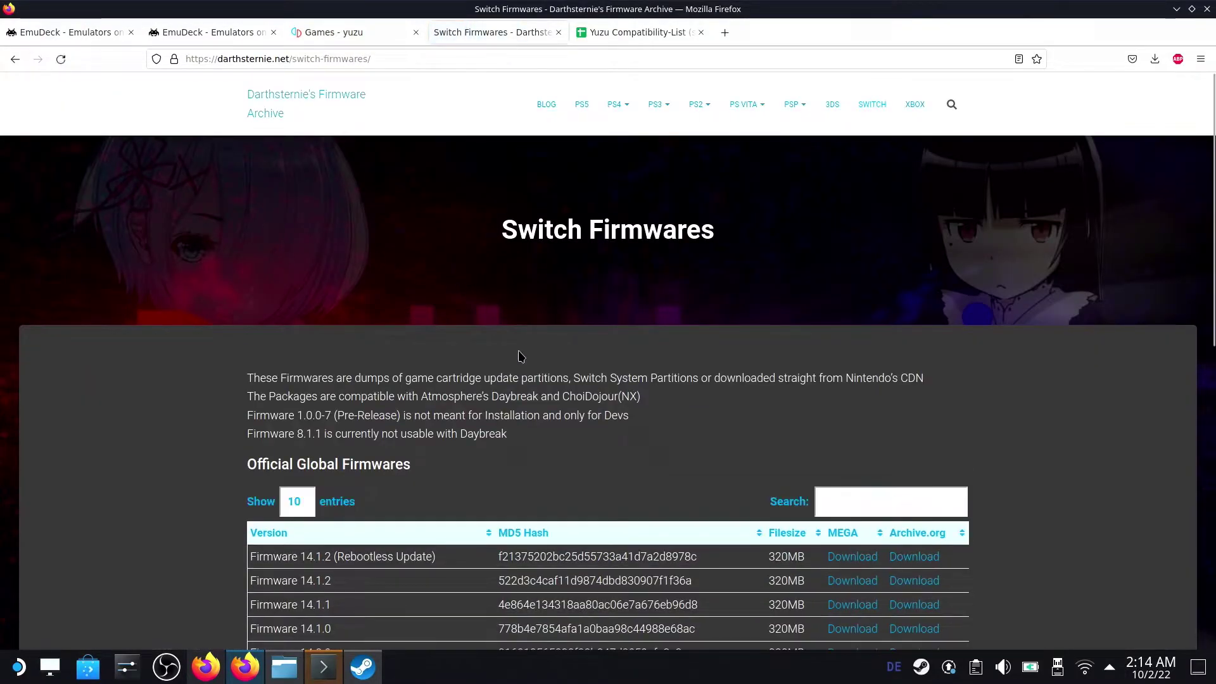
Step: Examine the introduction and the Official Global Firmwares table on the Switch Firmwares page
scroll(522, 355, "down", 5)
scroll(538, 364, "up", 2)
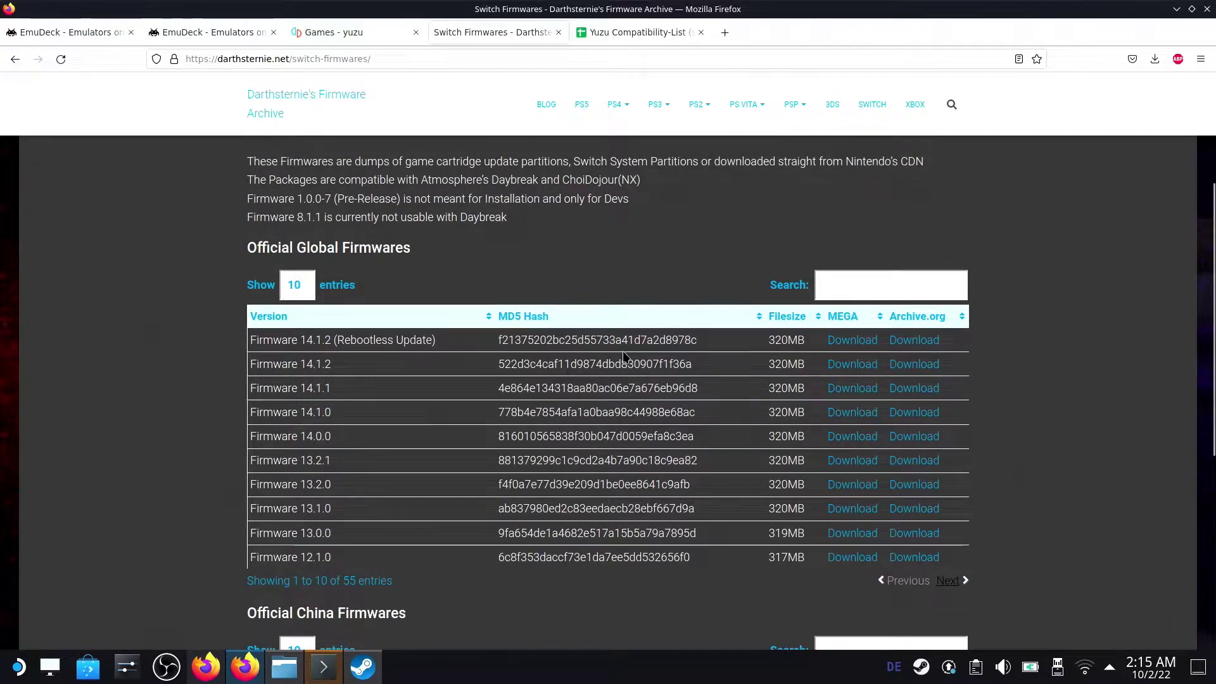
scroll(626, 357, "up", 3)
scroll(626, 357, "up", 2)
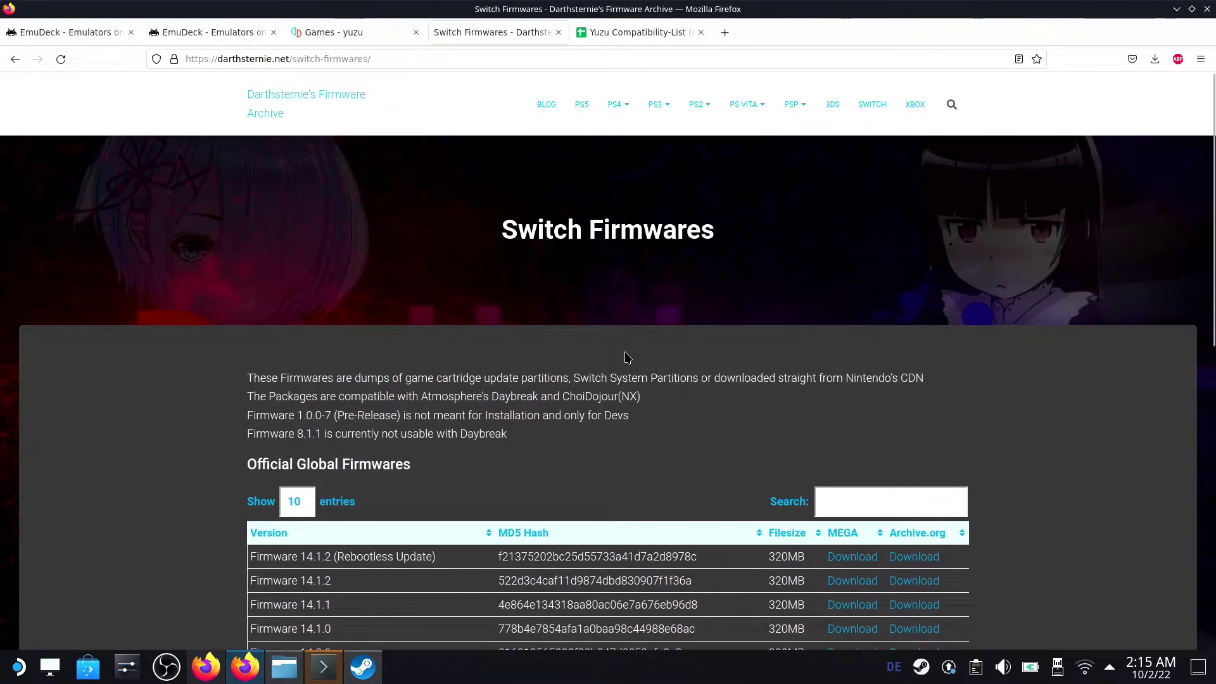
scroll(625, 356, "down", 3)
scroll(626, 358, "up", 3)
scroll(626, 357, "down", 3)
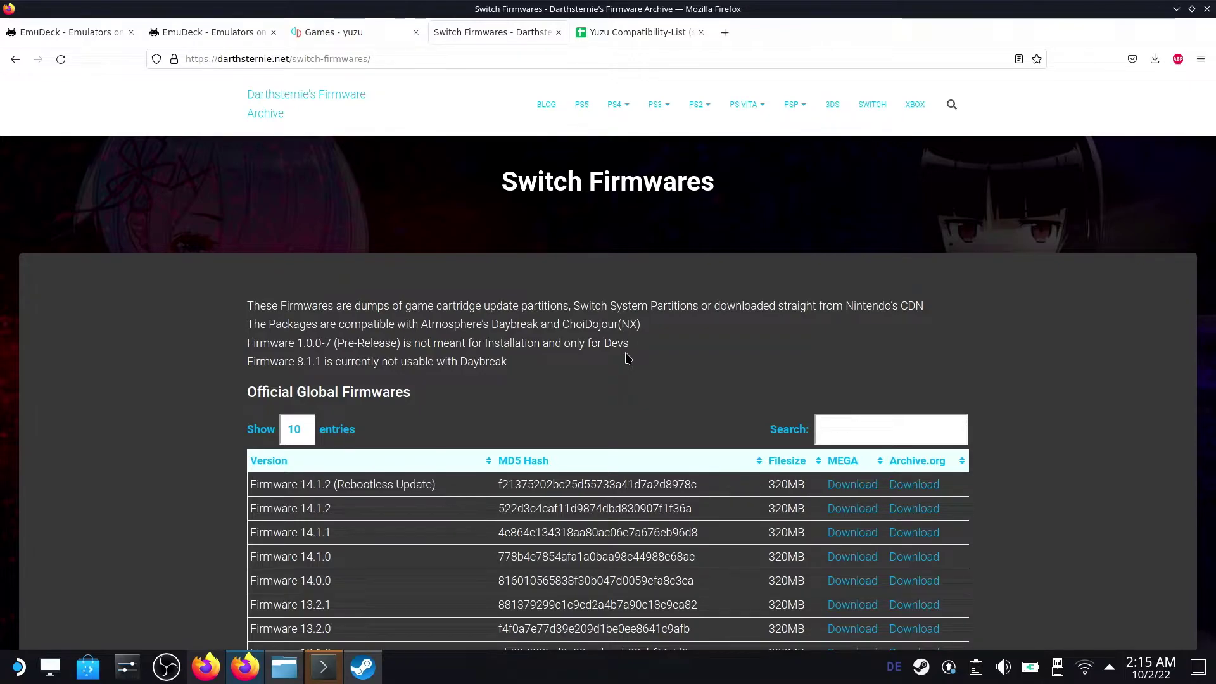
scroll(627, 358, "down", 3)
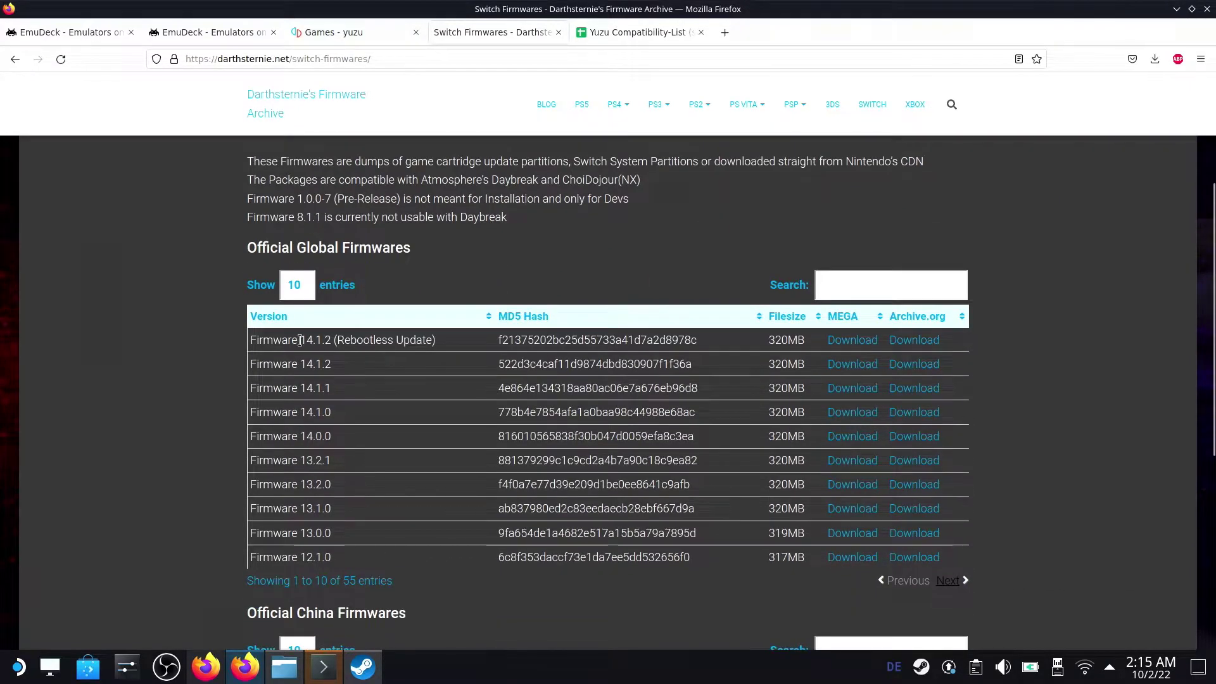
Step: Highlight the version number 14.1.2 in the Rebootless Update and regular firmware rows of the global table
left_click_drag(299, 341, 333, 341)
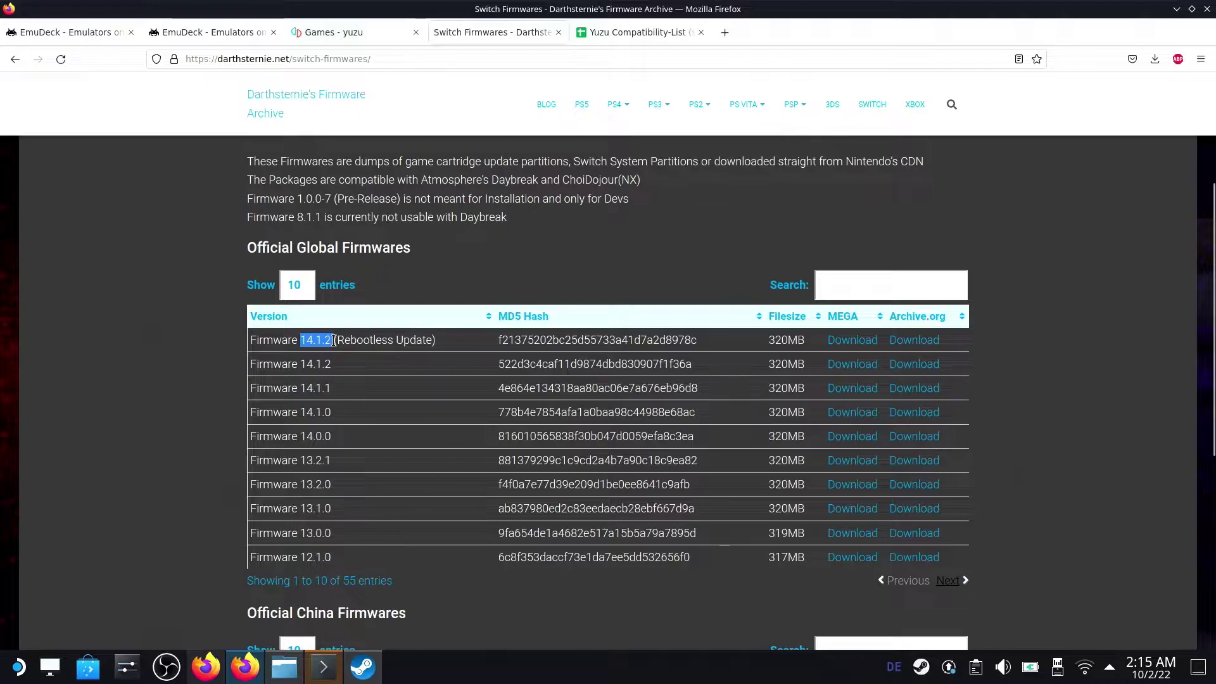
left_click(334, 341)
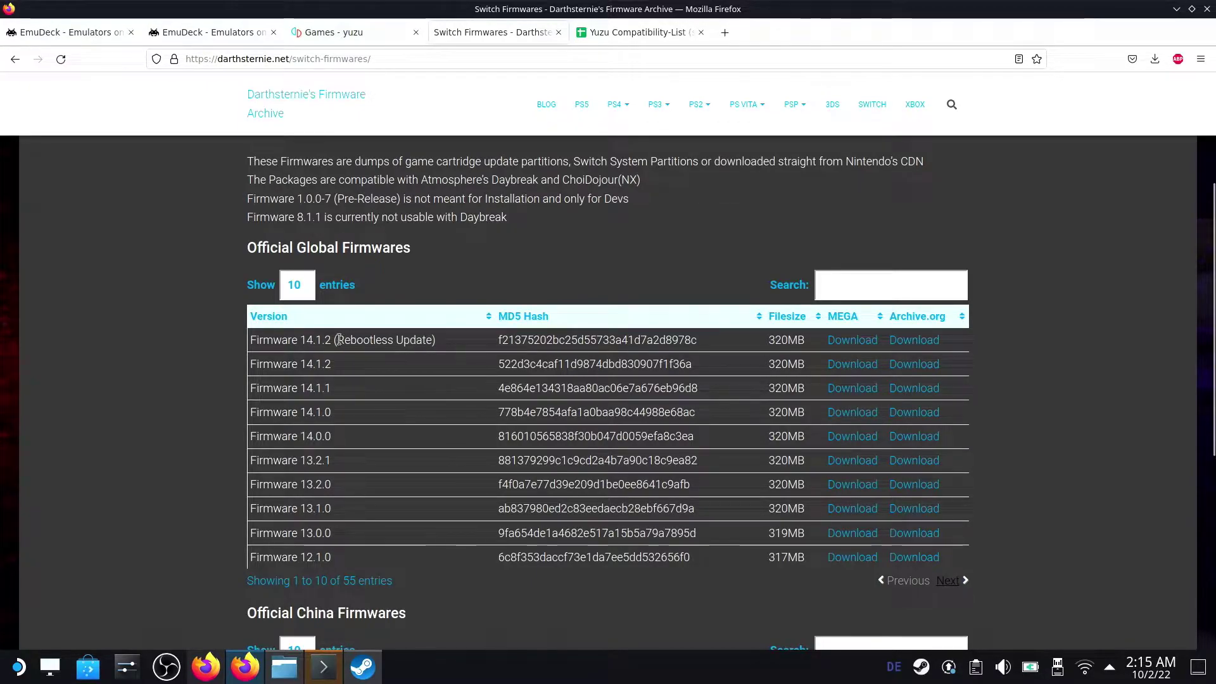
double_click(317, 364)
left_click(359, 367)
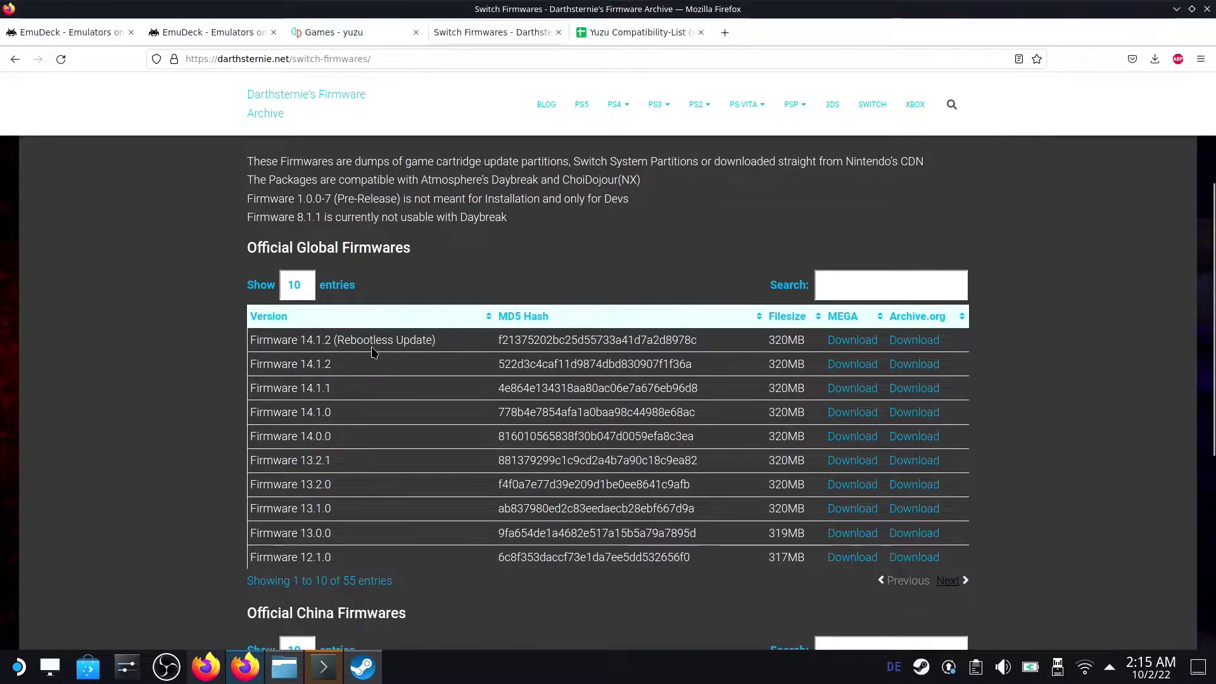
Step: Look over the available downloads in the Official Global Firmwares and Official China Firmwares tables
scroll(429, 360, "up", 3)
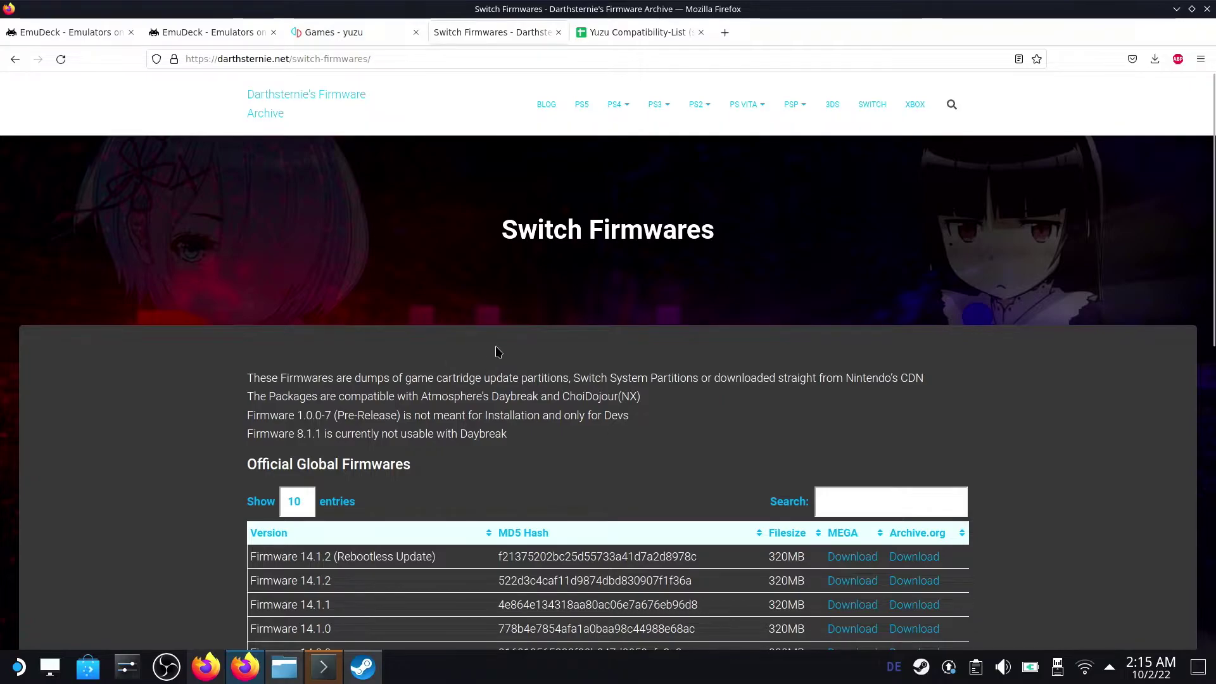
scroll(530, 329, "down", 5)
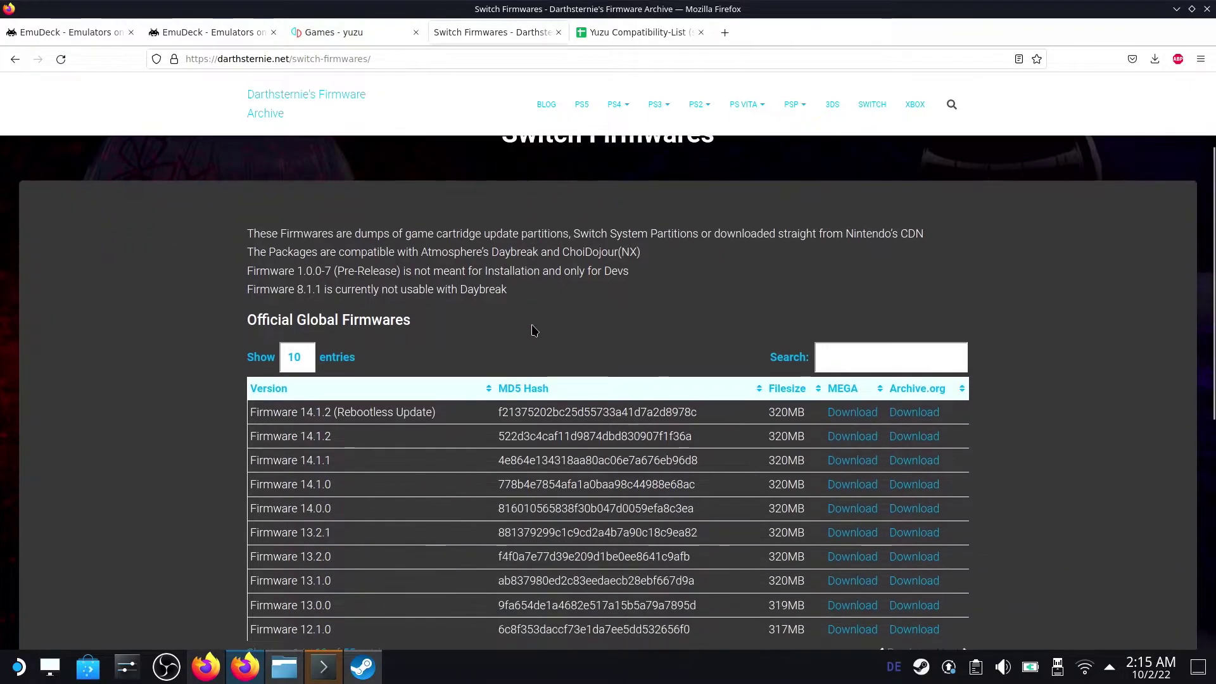
scroll(532, 328, "down", 2)
scroll(532, 329, "up", 5)
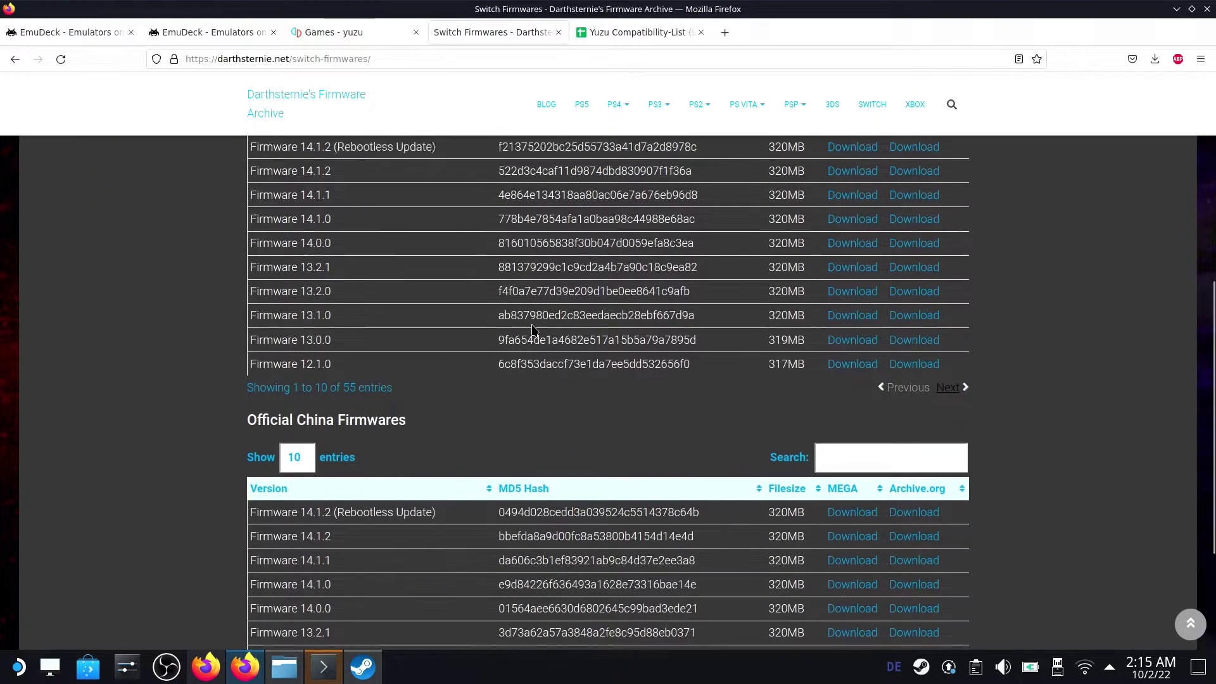
scroll(532, 328, "down", 3)
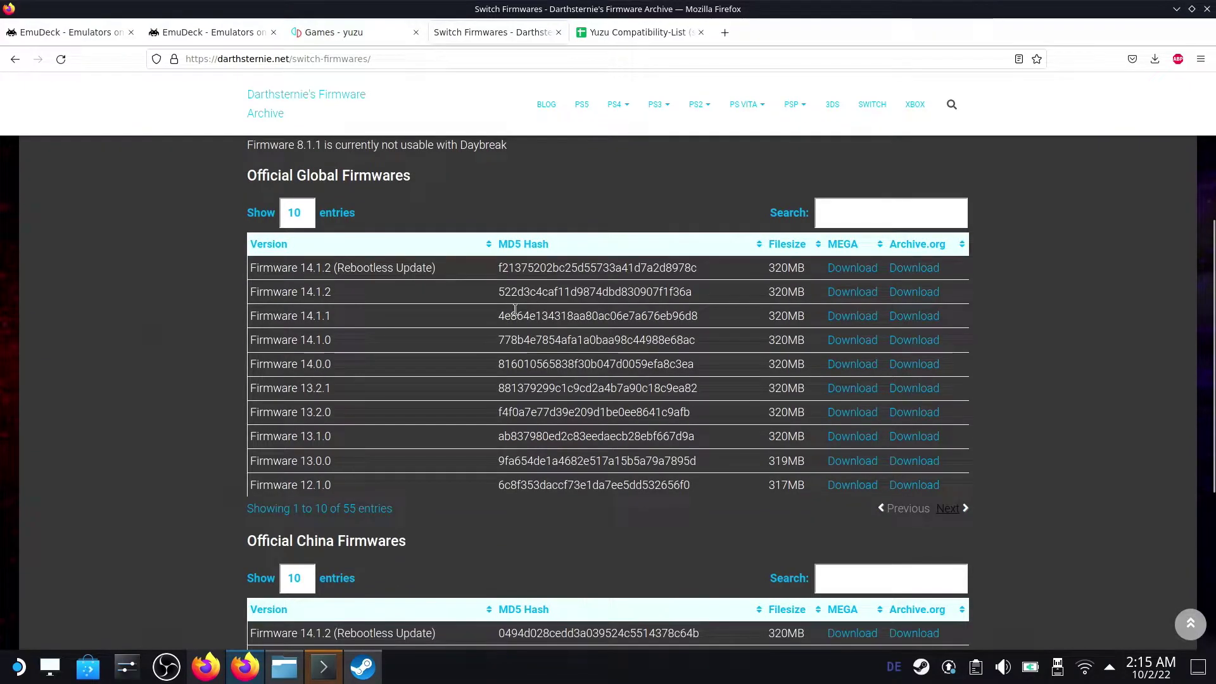
scroll(521, 311, "down", 2)
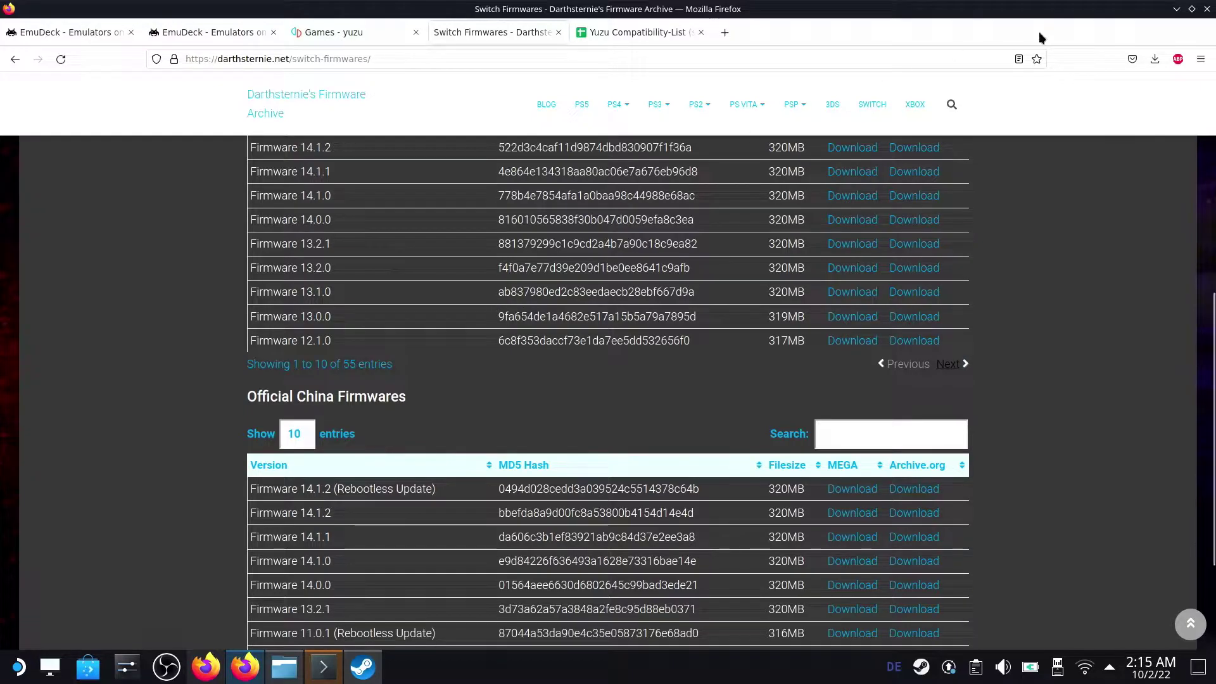
Step: Minimize the Firefox and Dolphin windows and select Yuzu in the Steam library's Emulation collection
left_click(1175, 9)
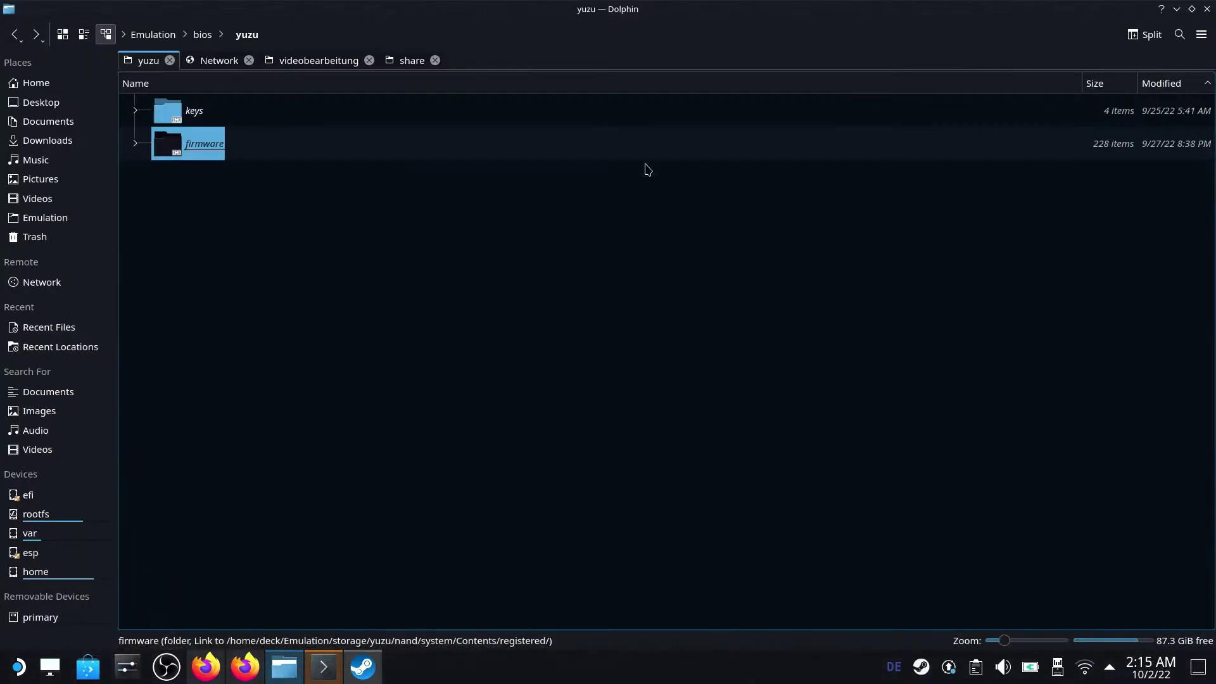
left_click(1175, 13)
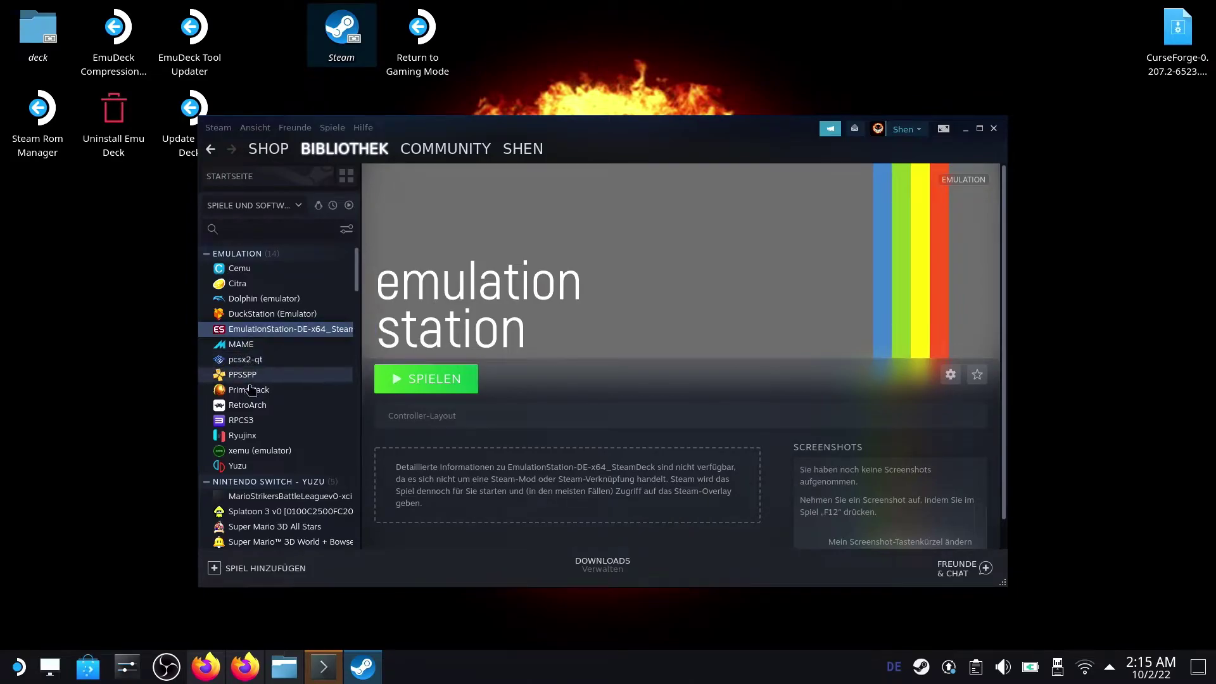
left_click(243, 468)
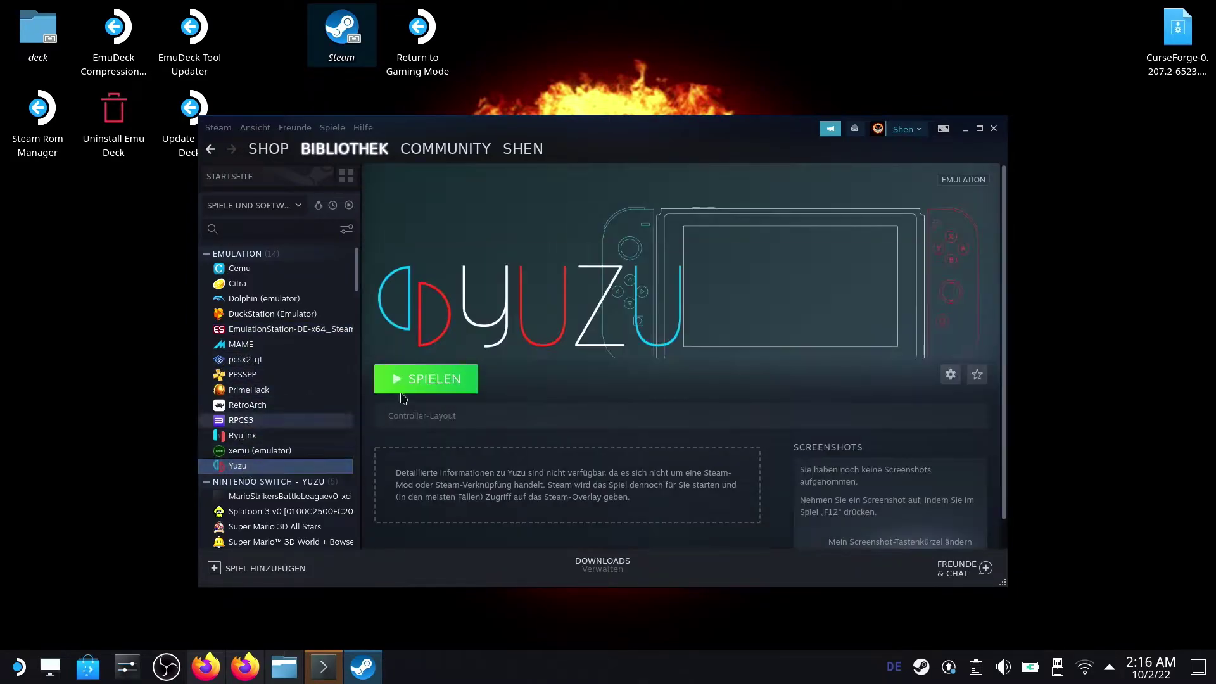
Step: View the Ryujinx page in the Steam library, return to Yuzu in the Emulation collection and launch it
left_click(290, 436)
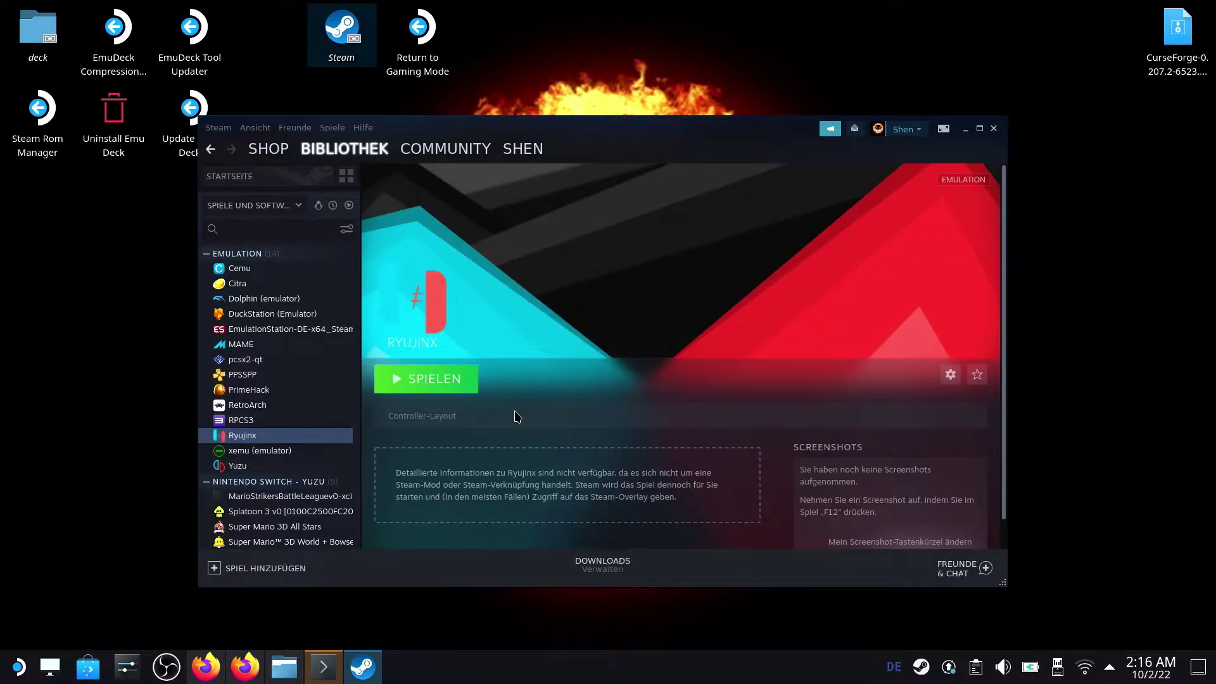
scroll(516, 412, "down", 1)
left_click(232, 470)
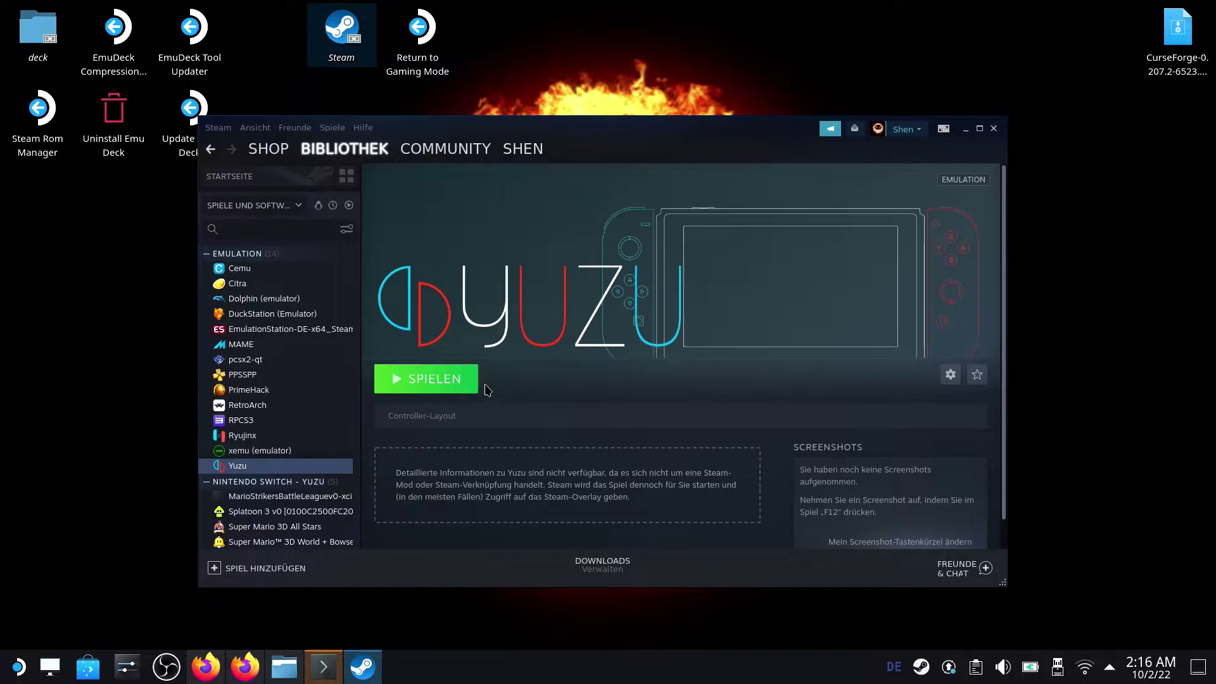
left_click(461, 382)
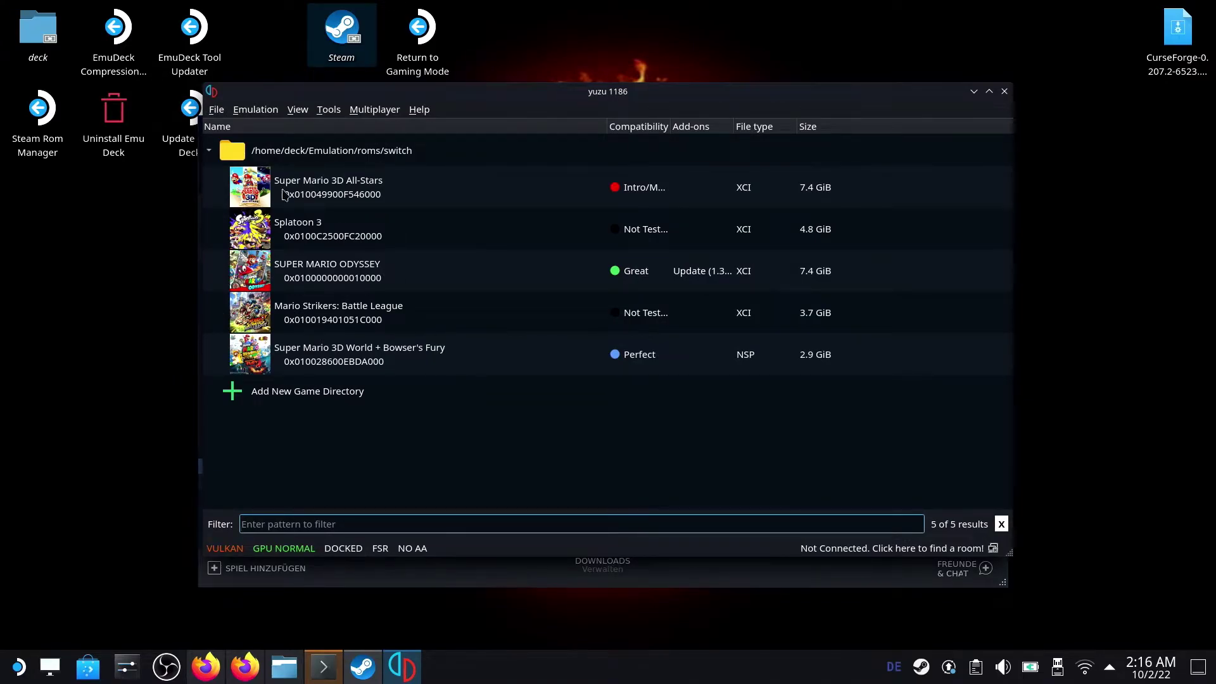
mouse_move(515, 100)
left_mouse_down()
mouse_move(500, 97)
mouse_move(520, 113)
mouse_move(503, 96)
left_mouse_up()
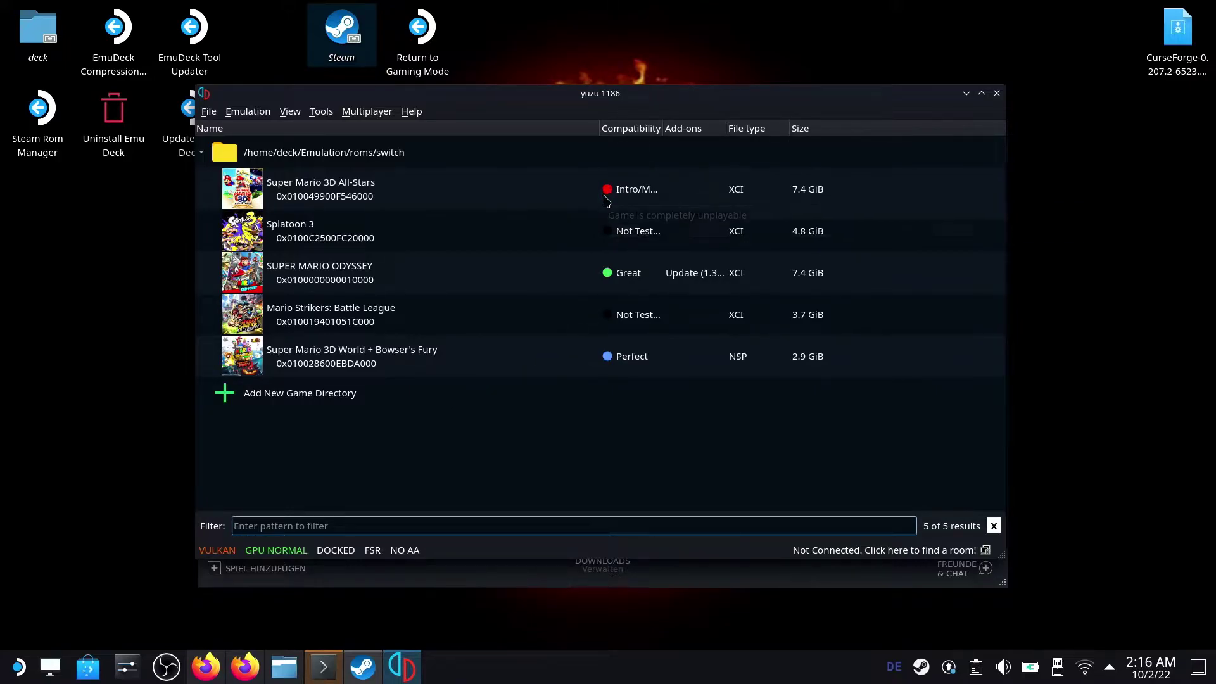
Step: Sort Yuzu's game list by compatibility and widen the Compatibility column so the full ratings can be read
mouse_move(606, 201)
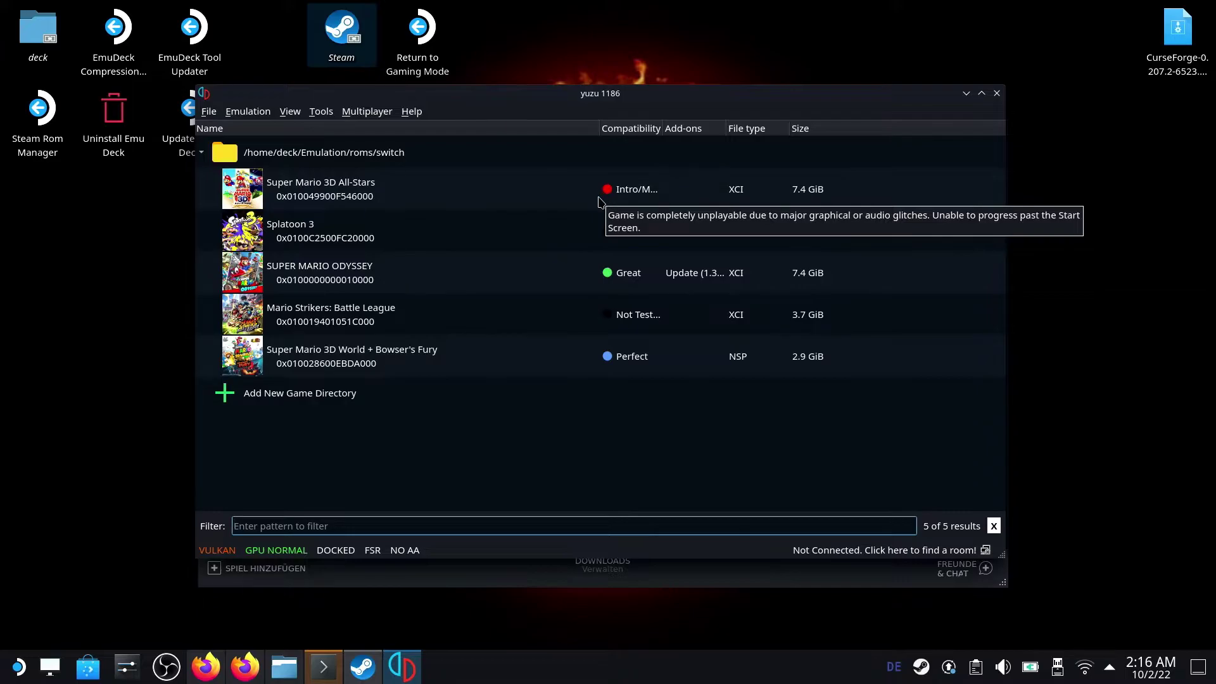
left_click(724, 130)
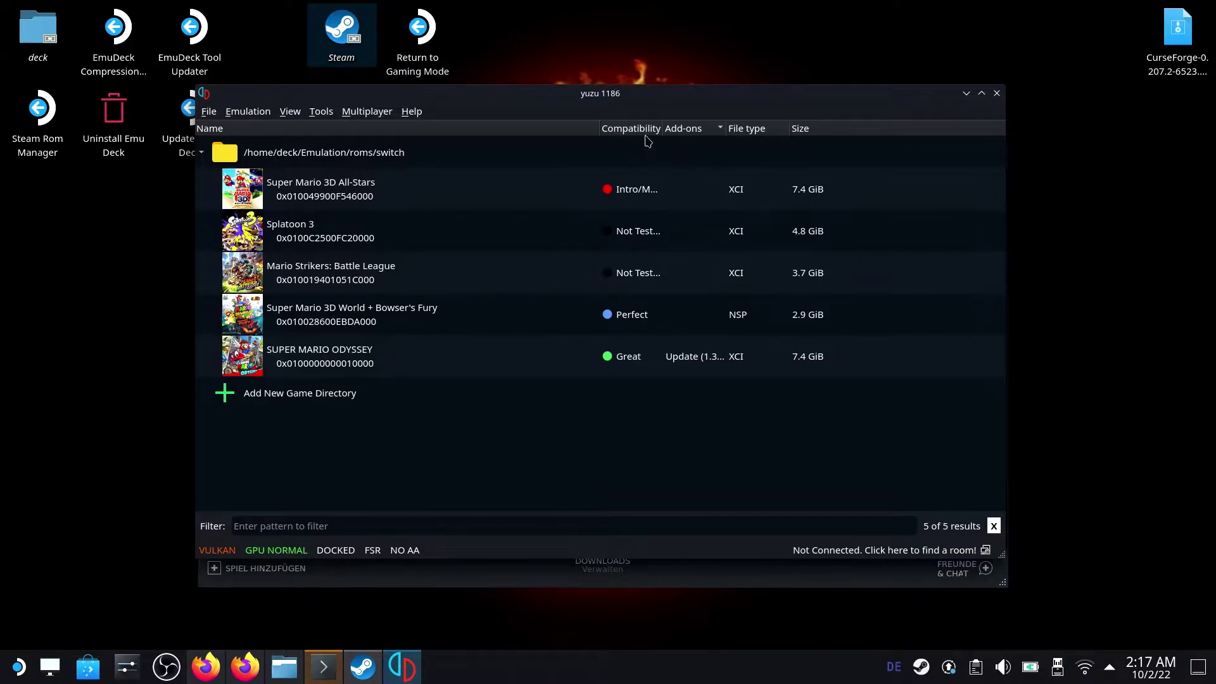
left_click(641, 129)
left_click(642, 133)
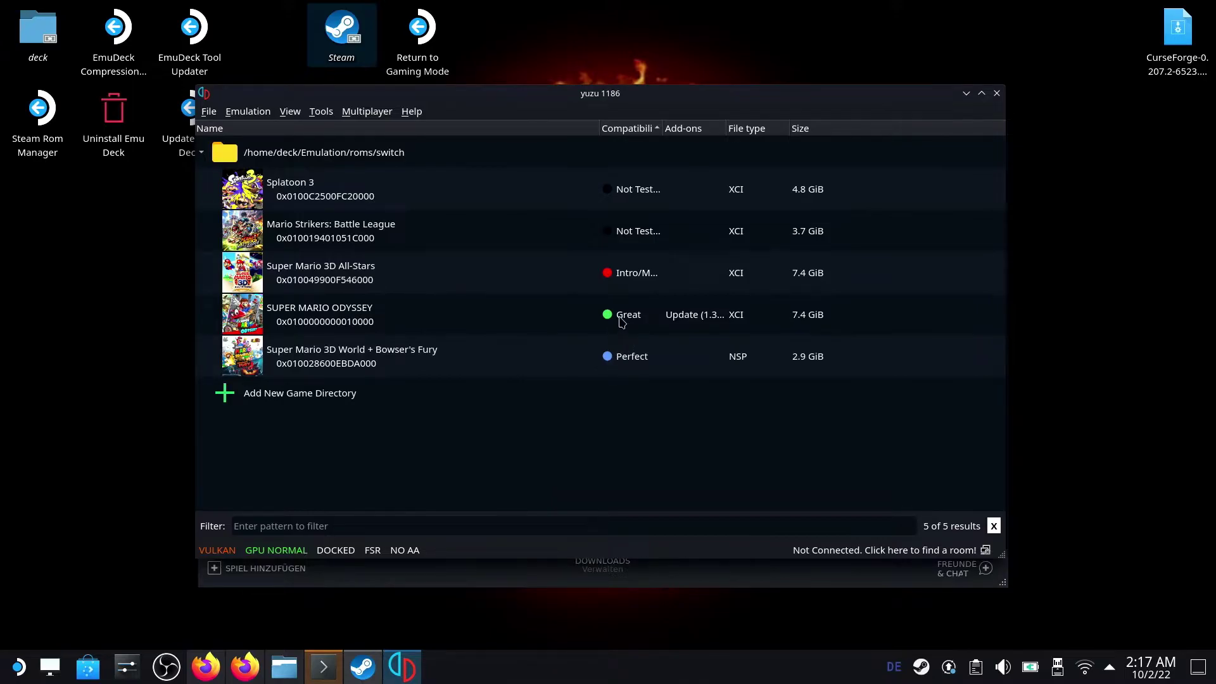
mouse_move(622, 322)
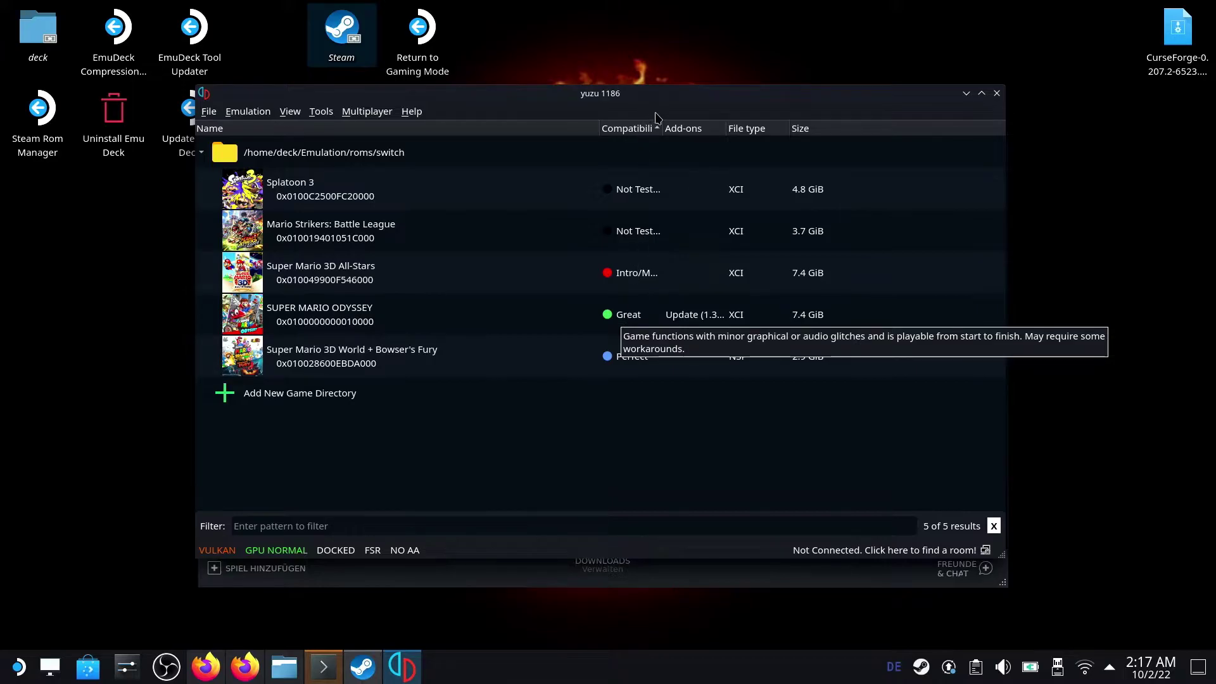
left_click_drag(662, 119, 678, 126)
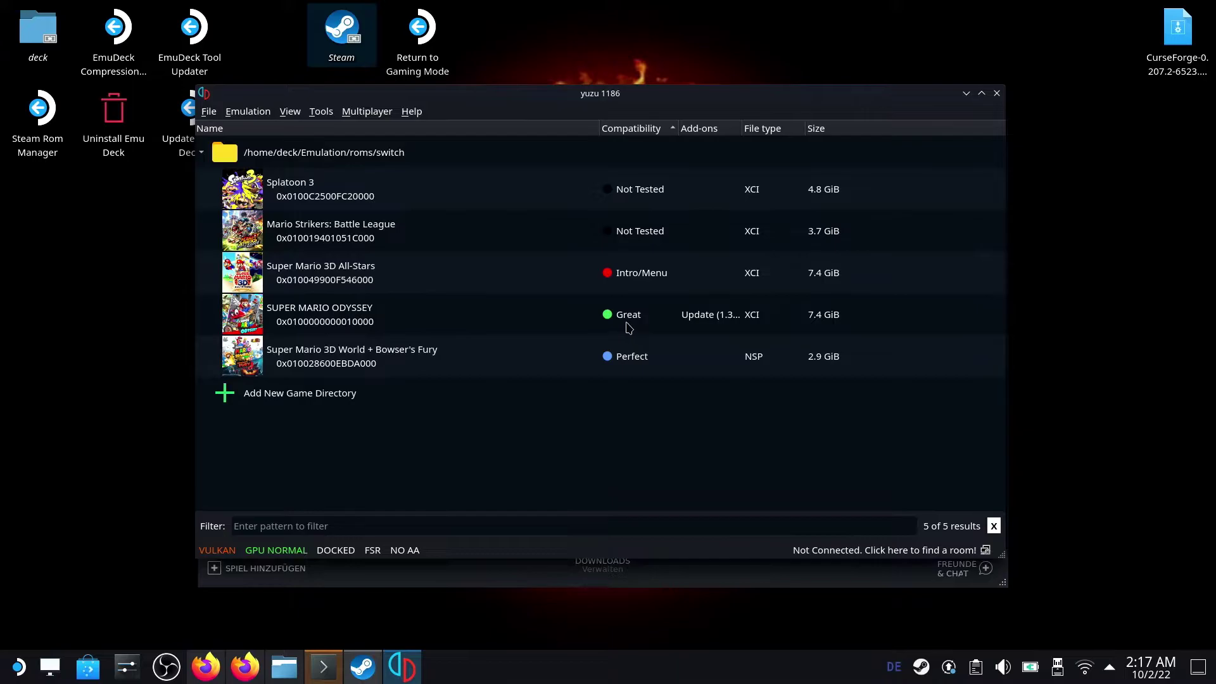
mouse_move(627, 326)
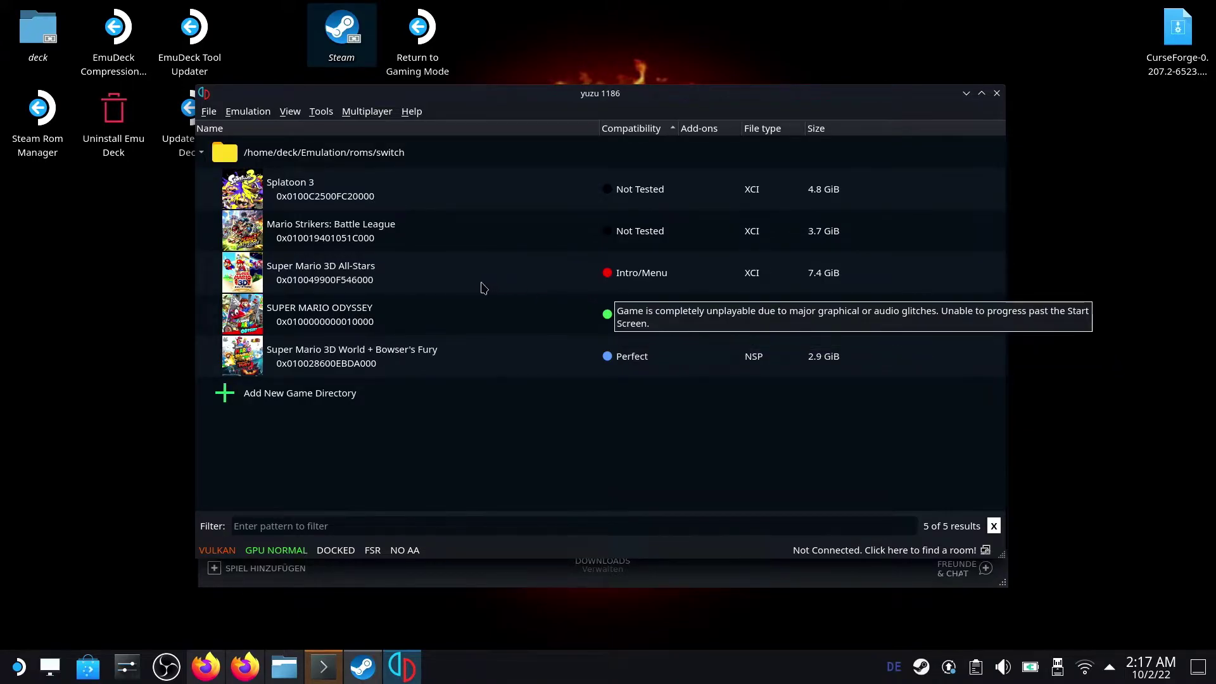
mouse_move(638, 279)
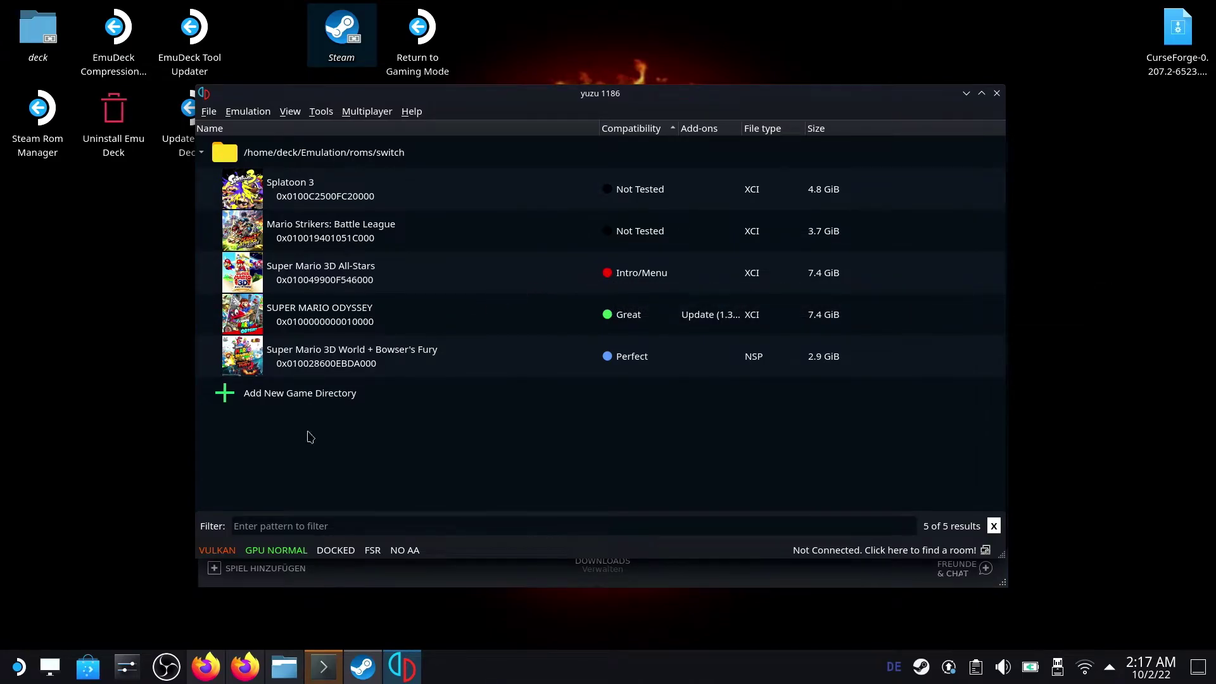
Step: Switch to Firefox and examine the rating definitions and rated games in Yuzu's Game Compatibility List
left_click(245, 667)
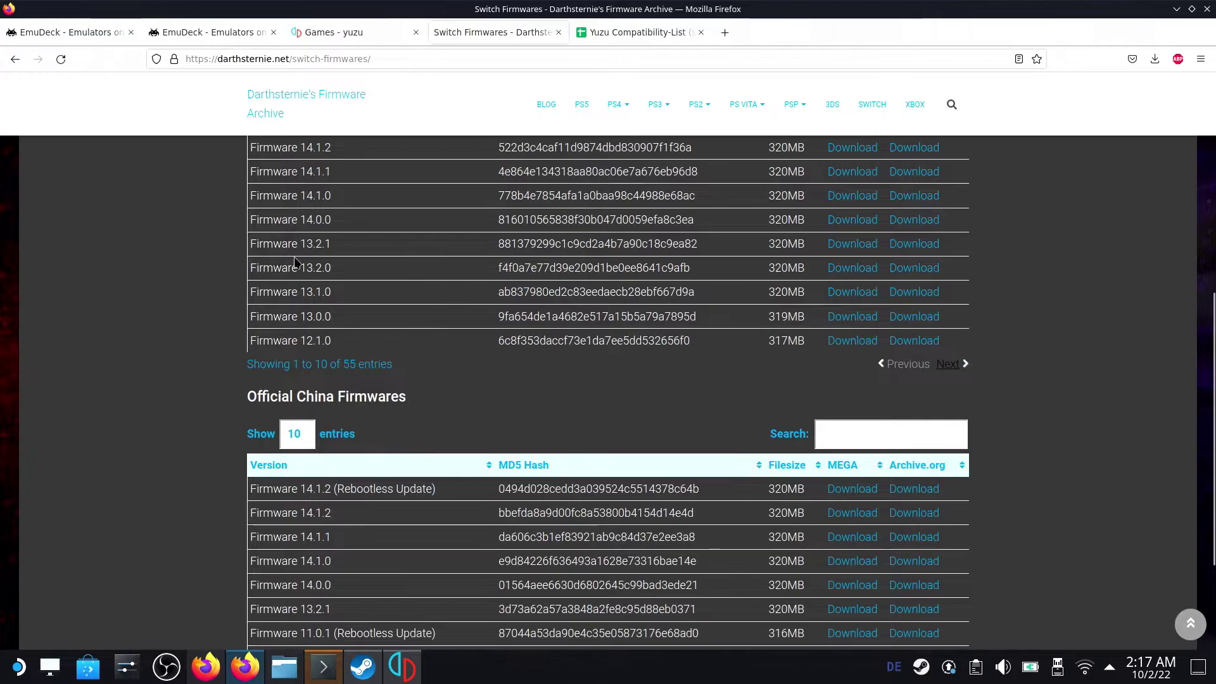
left_click(362, 32)
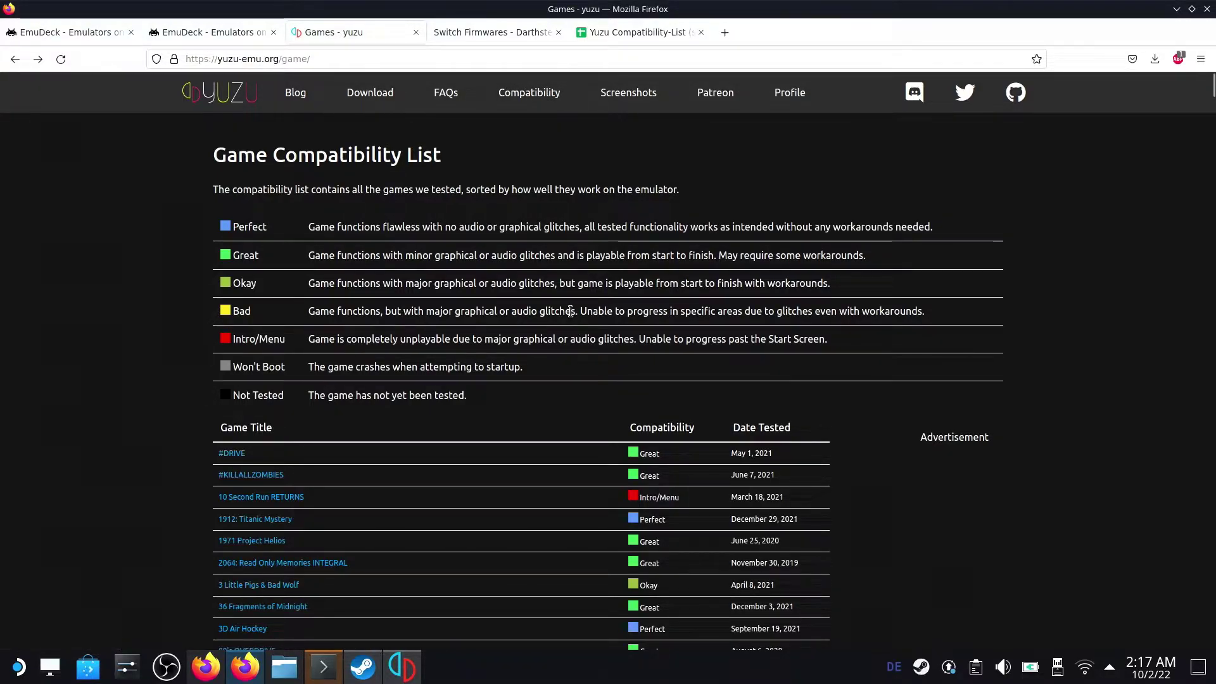
scroll(569, 312, "down", 6)
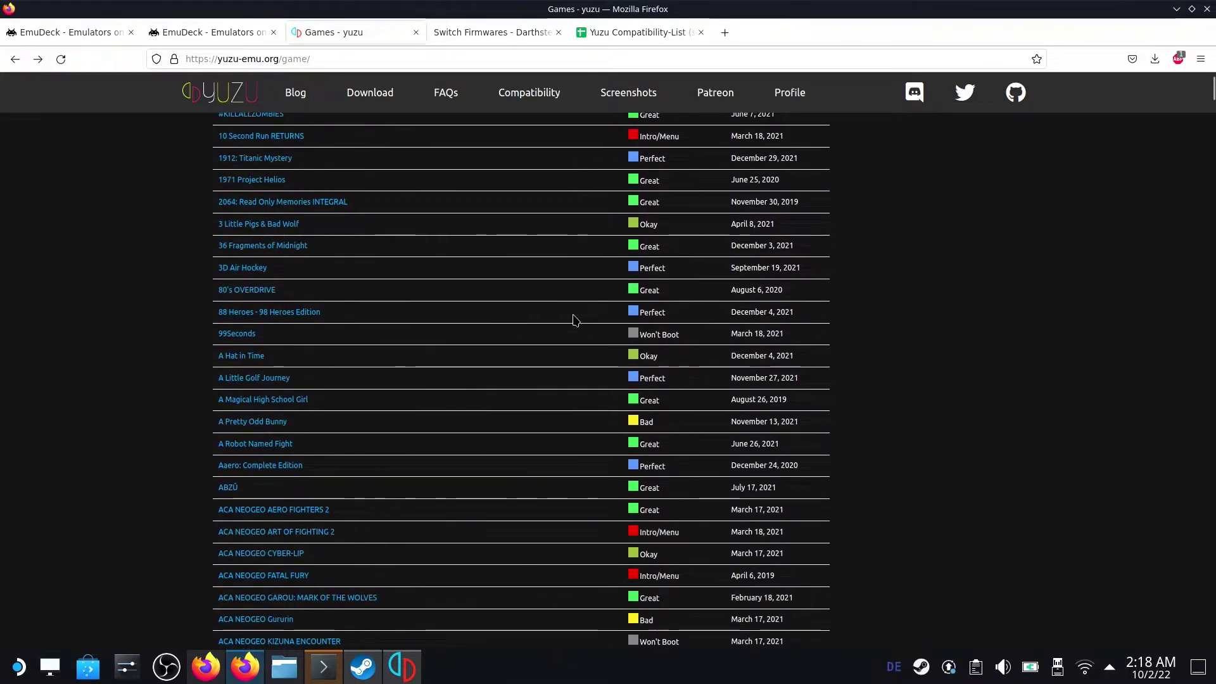
scroll(576, 320, "up", 6)
scroll(581, 326, "down", 4)
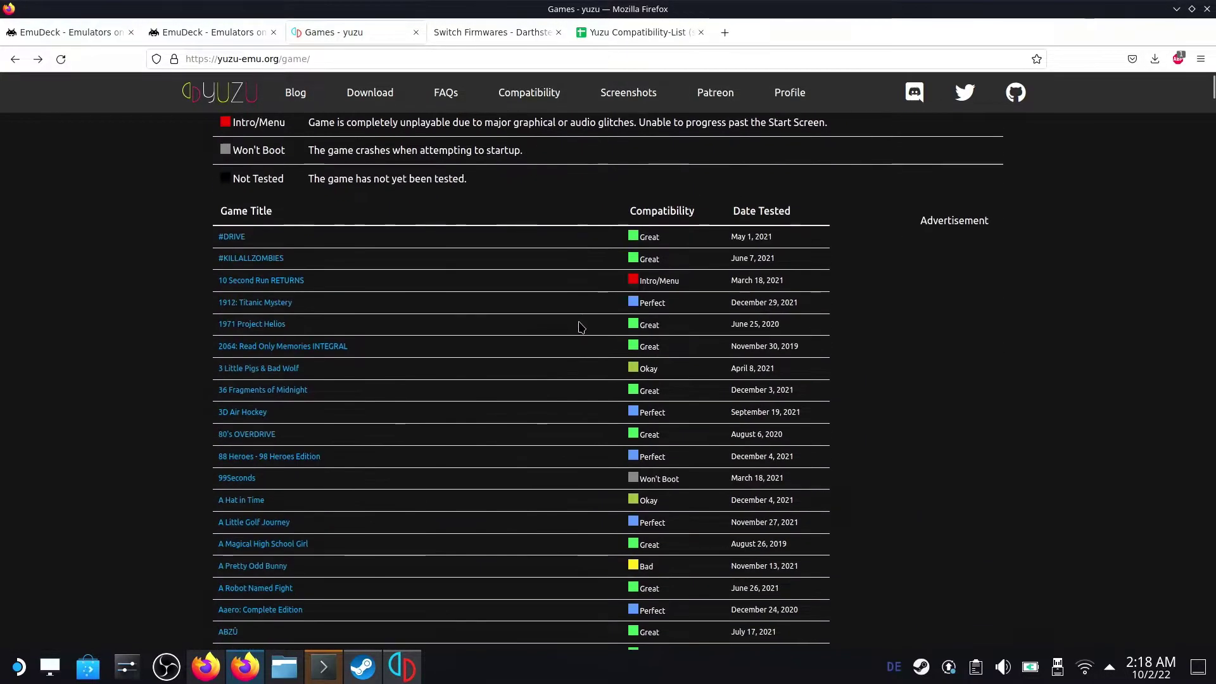
scroll(589, 323, "down", 8)
scroll(594, 322, "down", 5)
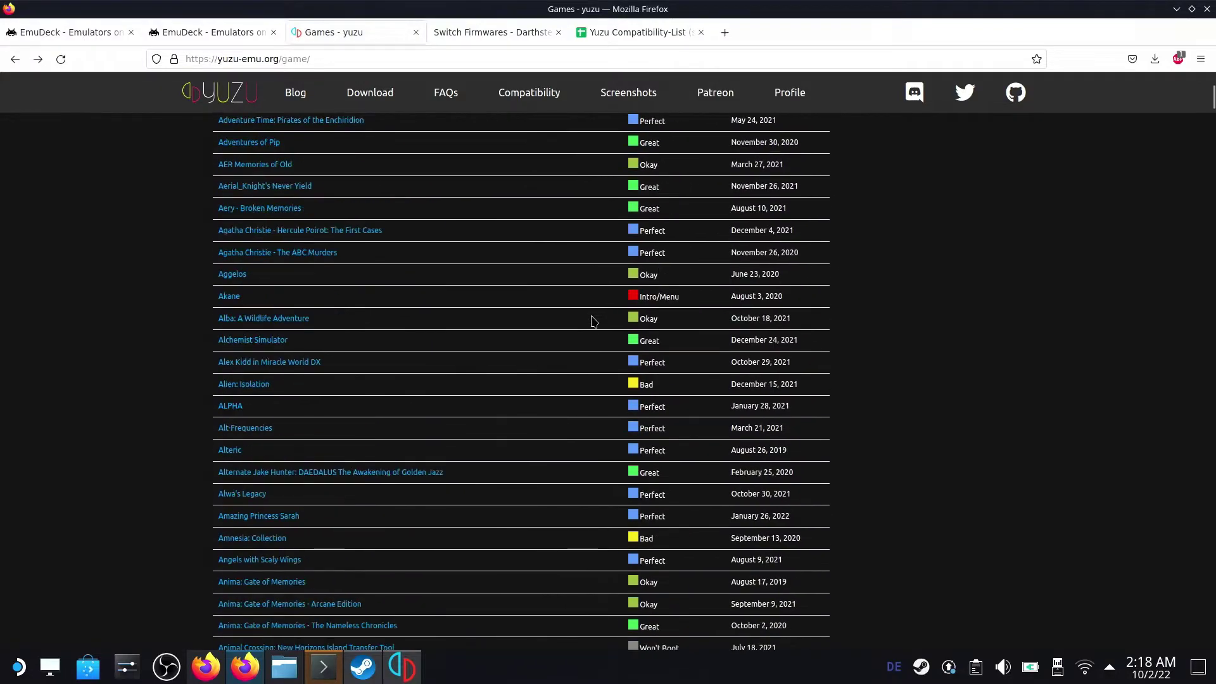
scroll(594, 322, "up", 17)
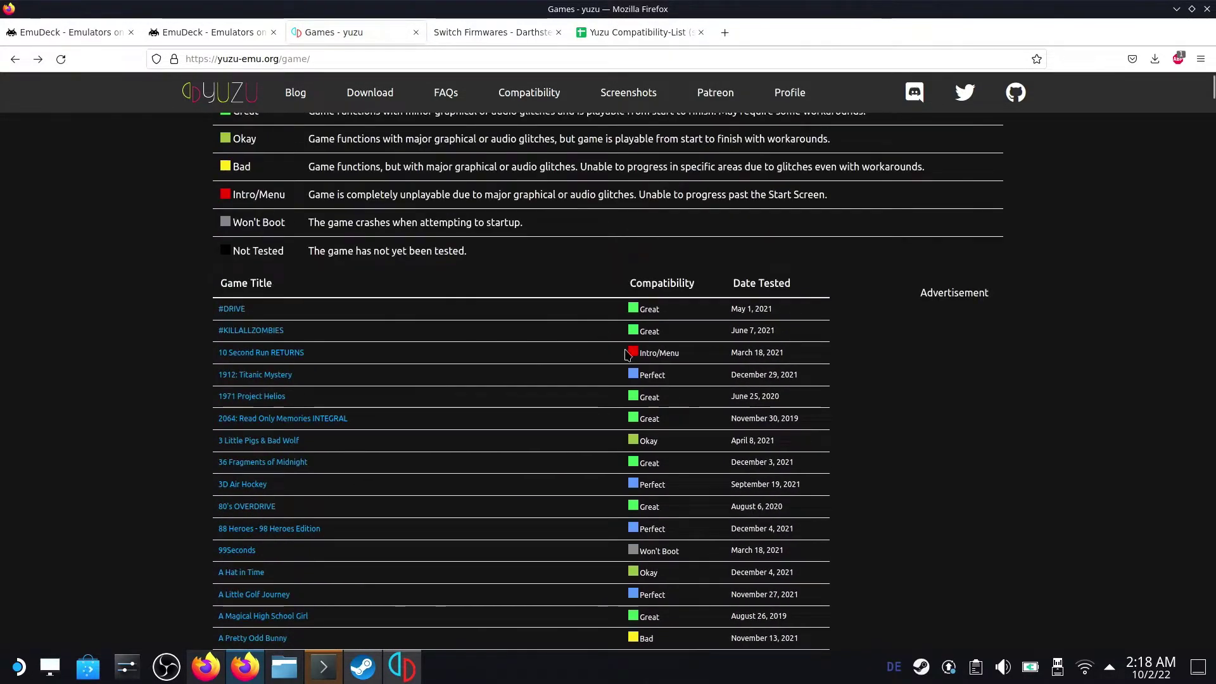
scroll(635, 326, "down", 2)
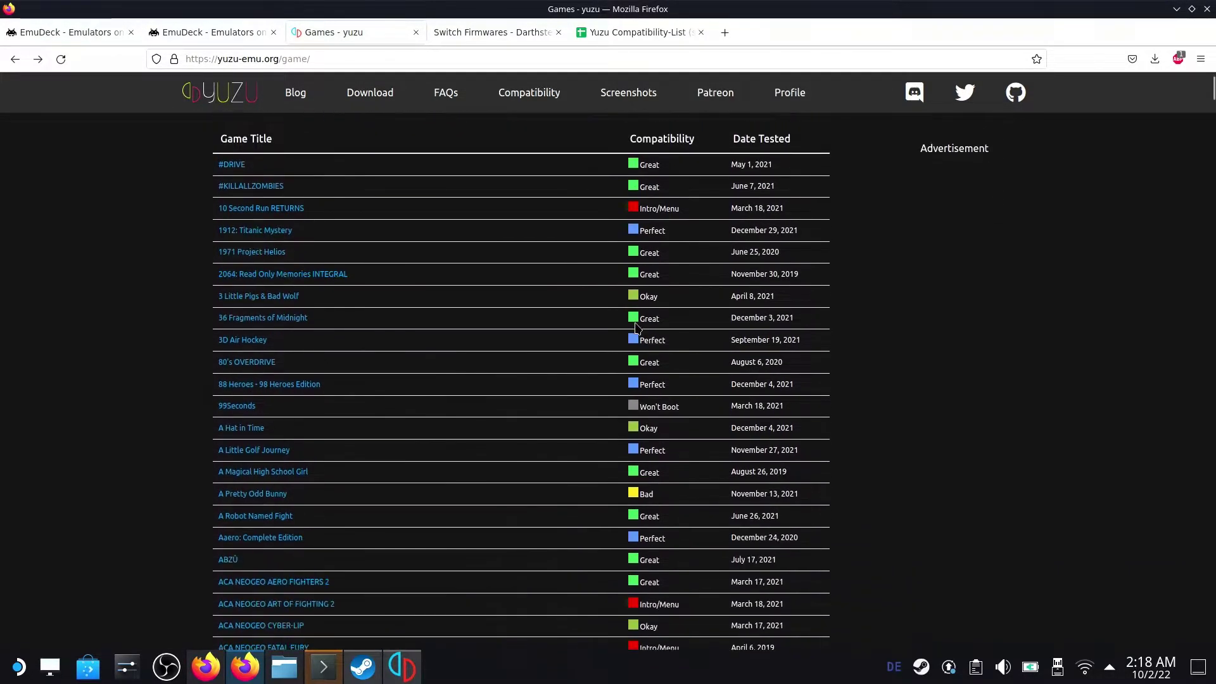
scroll(636, 326, "up", 4)
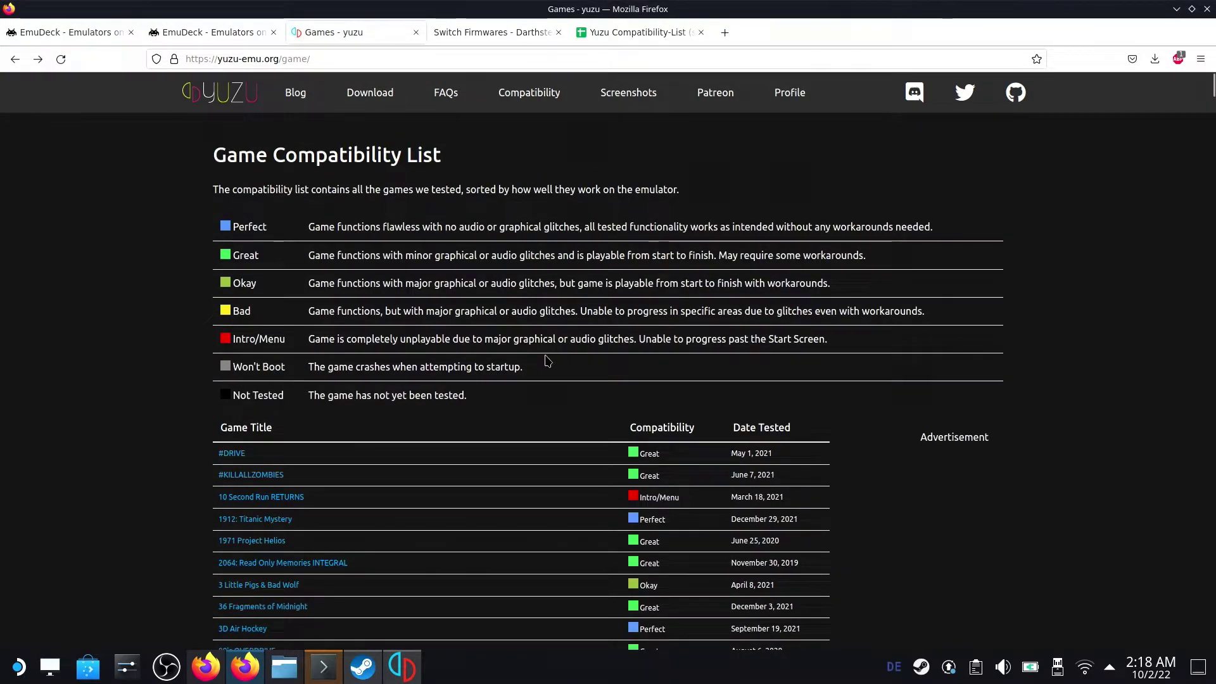
scroll(558, 367, "down", 3)
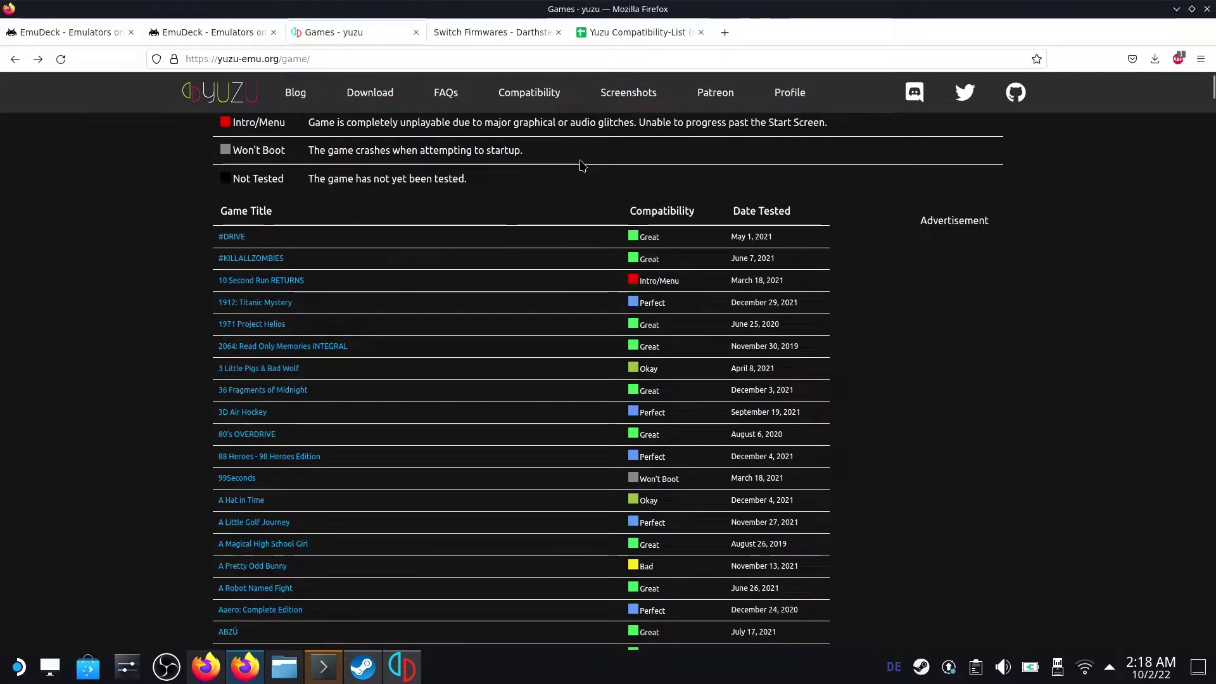
Step: Open the sorted Yuzu Compatibility-List spreadsheet and look over the games grouped by rating
left_click(615, 38)
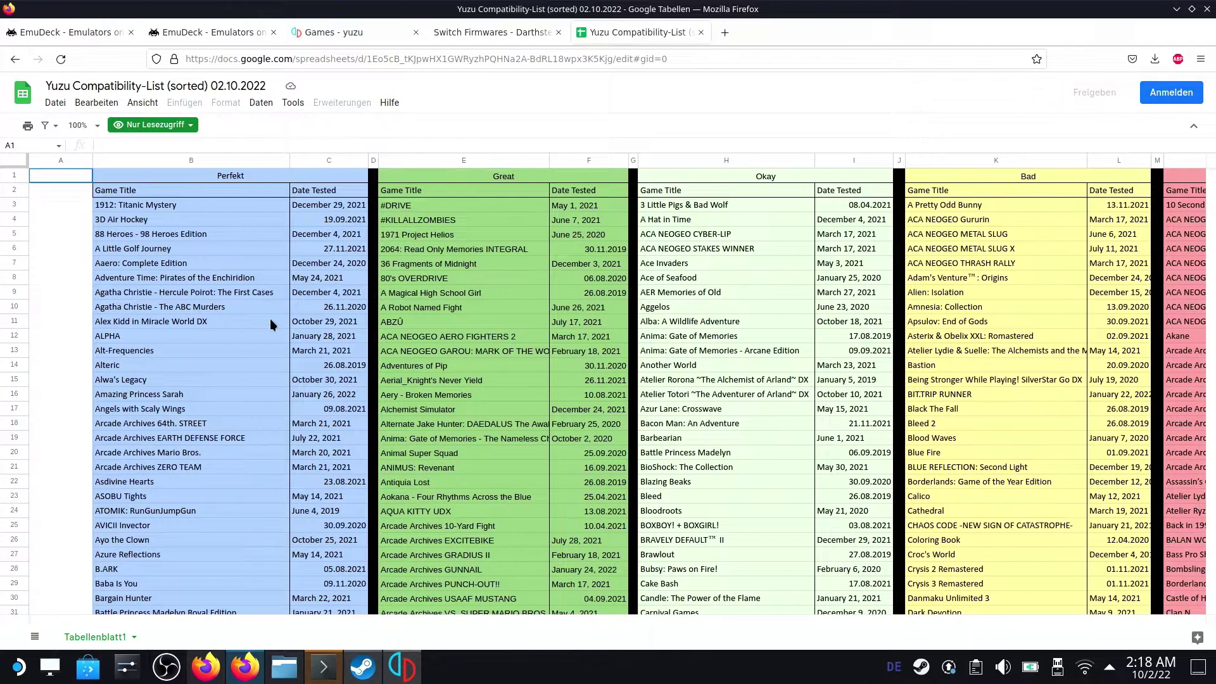
scroll(270, 318, "down", 10)
scroll(270, 342, "up", 10)
scroll(182, 359, "down", 7)
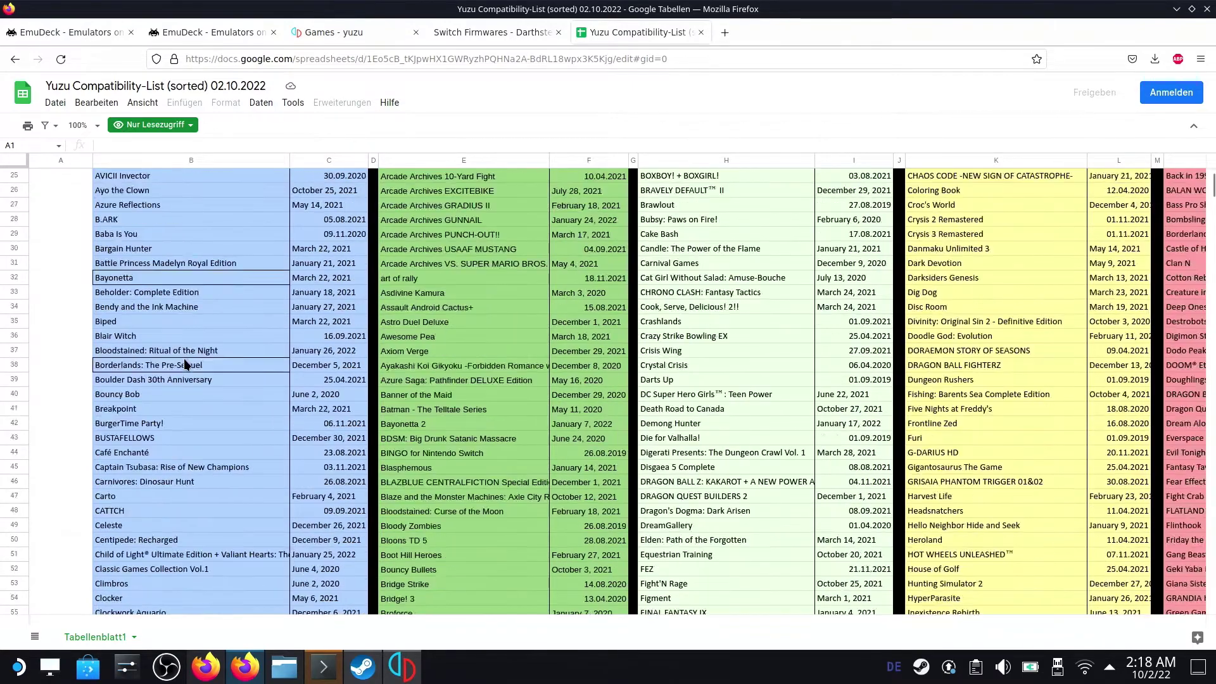
scroll(354, 352, "up", 2)
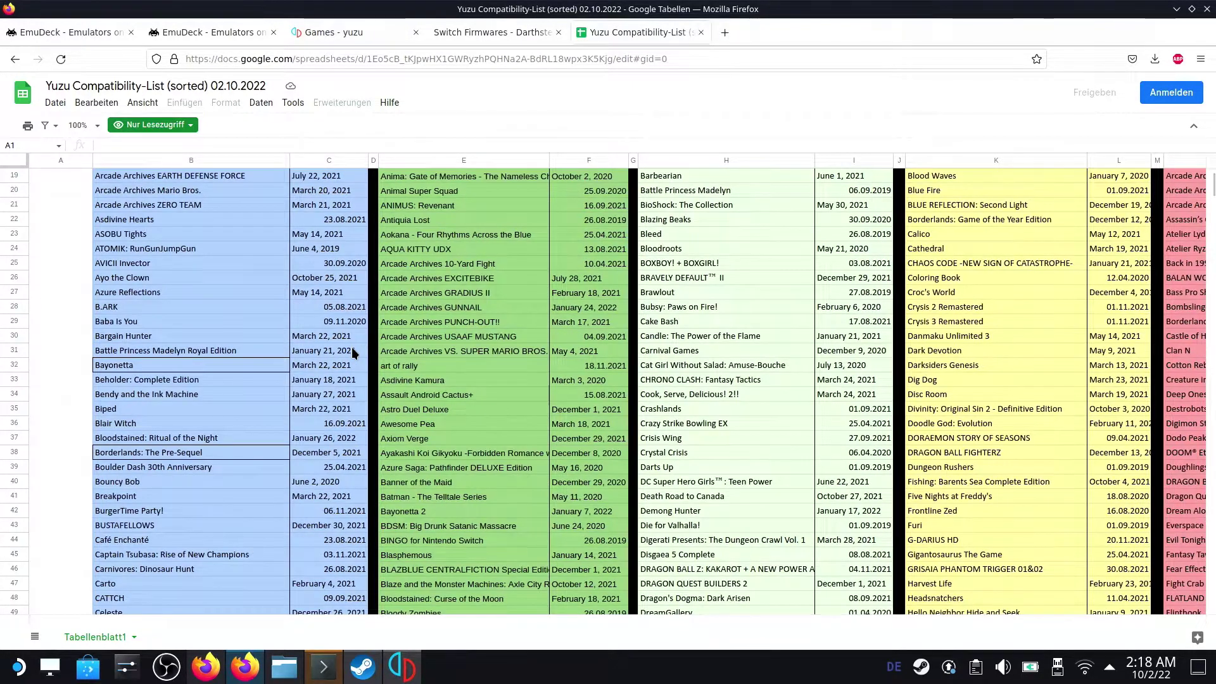
scroll(353, 353, "up", 6)
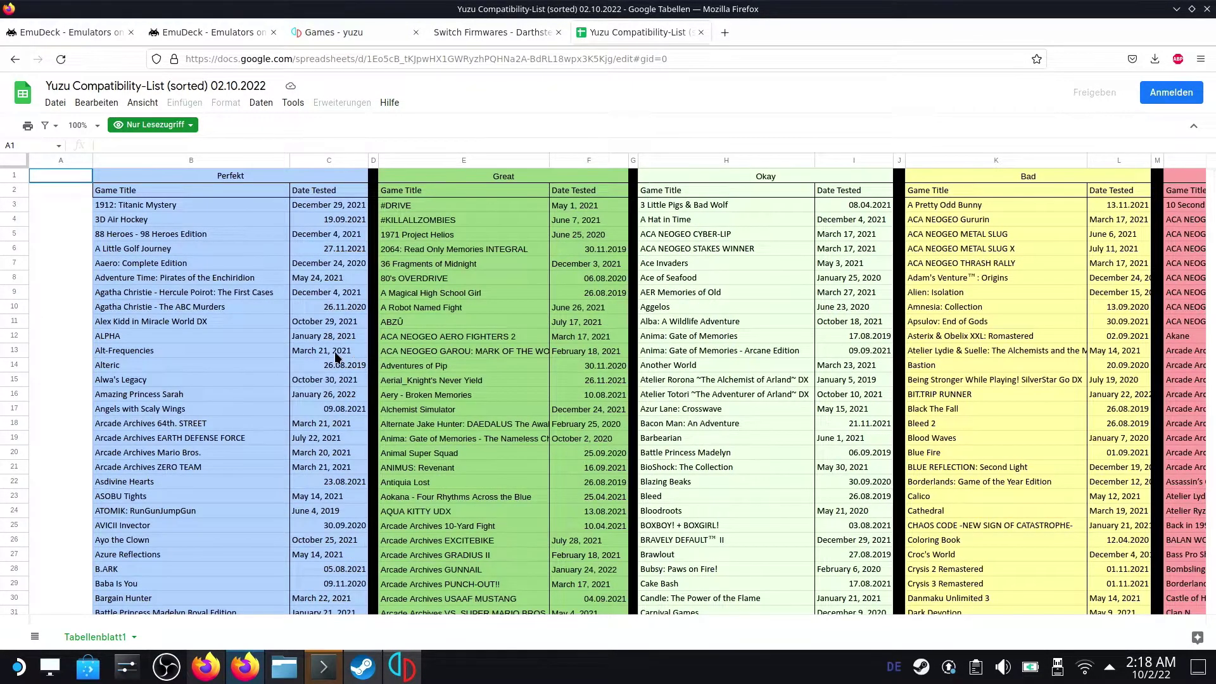
scroll(335, 356, "down", 7)
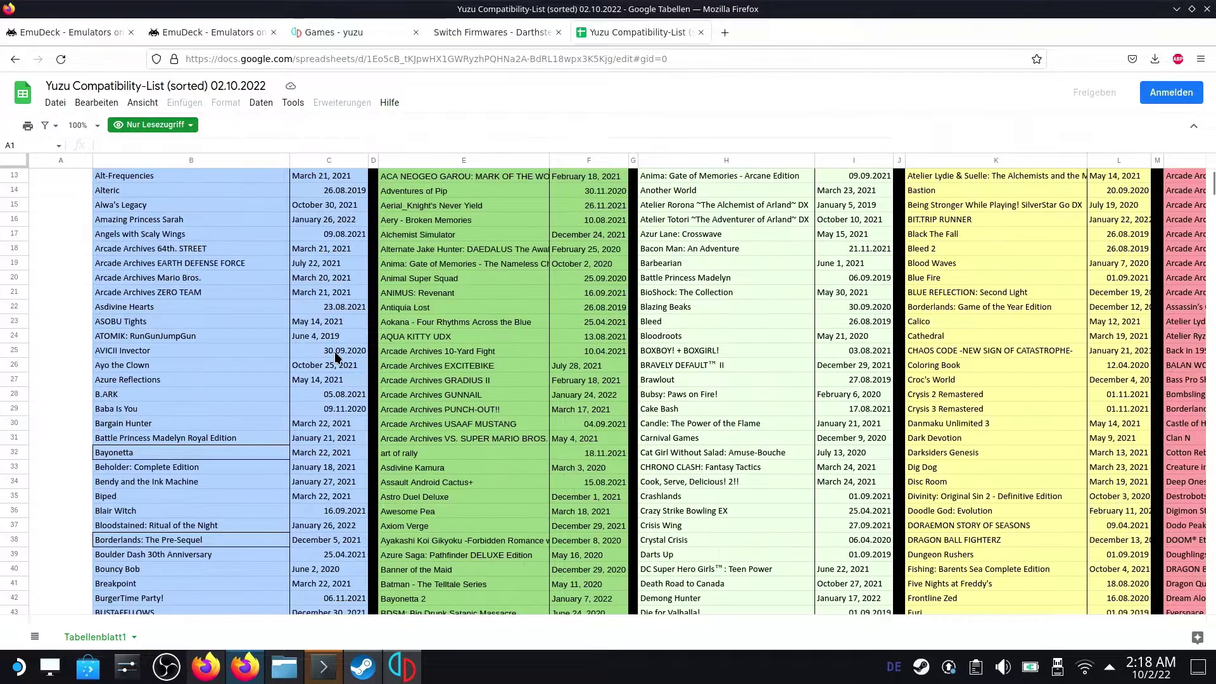
Step: Point out Bayonetta and Borderlands: The Pre-Sequel in the Perfekt column by selecting their cells
left_click(161, 277)
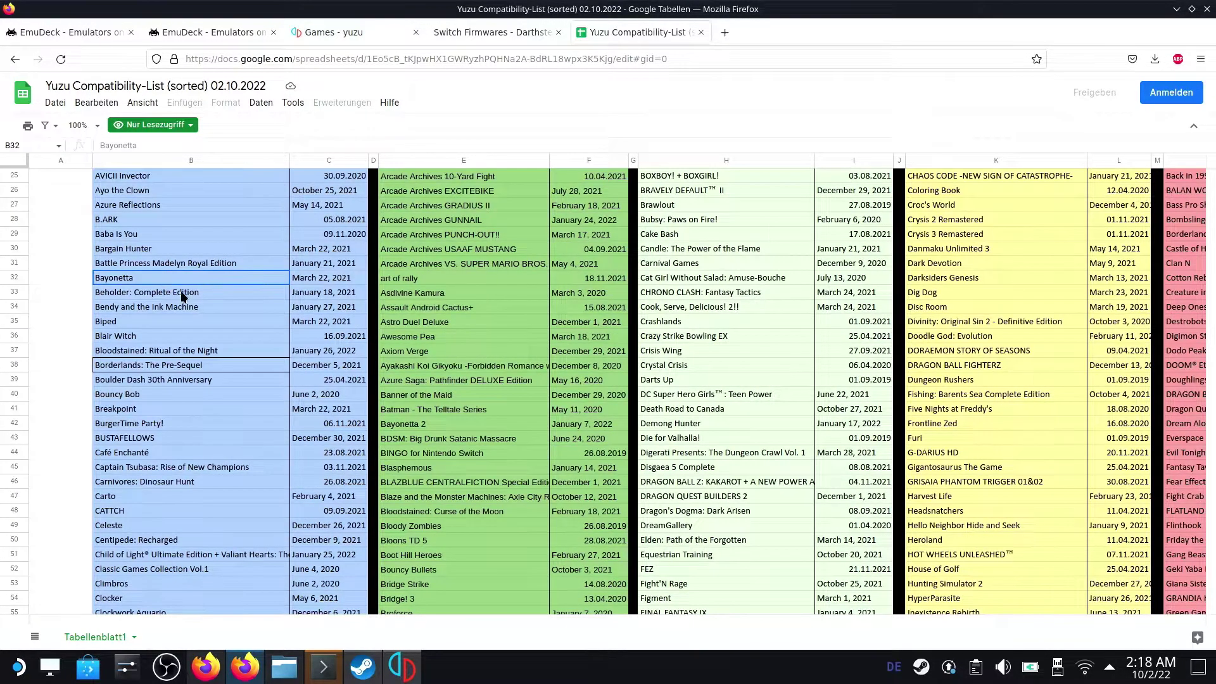
scroll(251, 336, "down", 2)
left_click(212, 277)
Step: Find and select Super Mario Maker 2, Sonic Mania and Super Mario 3D World + Bowser's Fury further down the Perfekt column
scroll(240, 320, "down", 20)
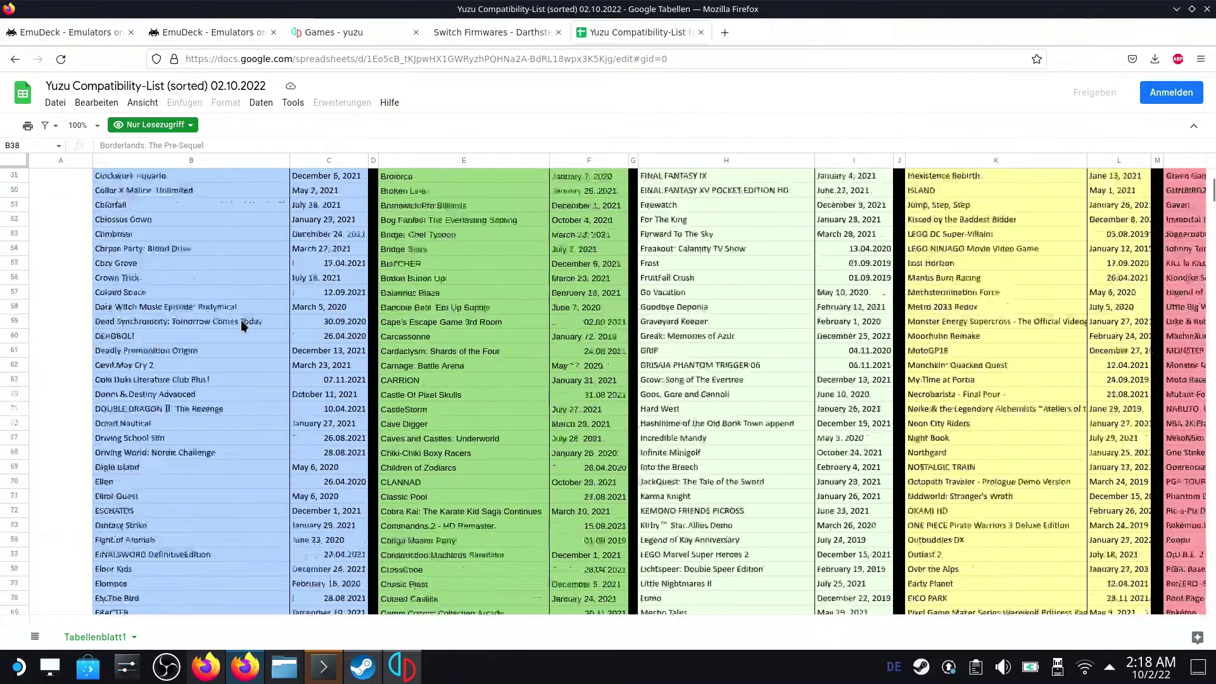
scroll(242, 324, "down", 20)
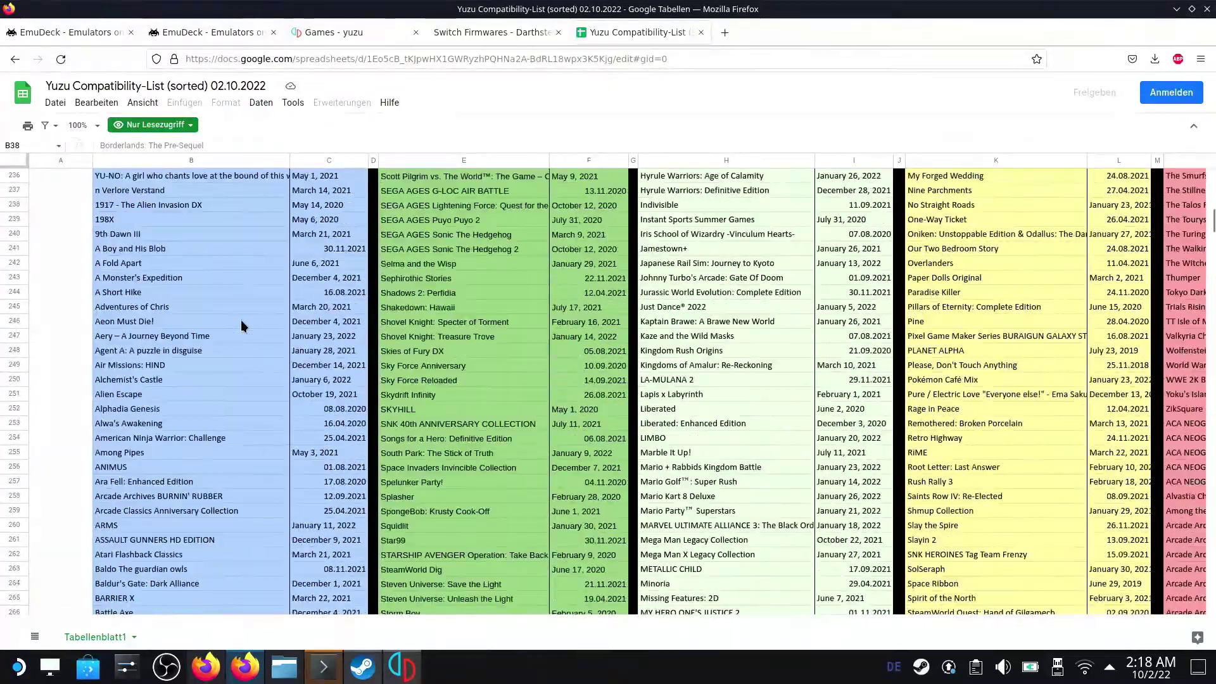
scroll(240, 320, "down", 20)
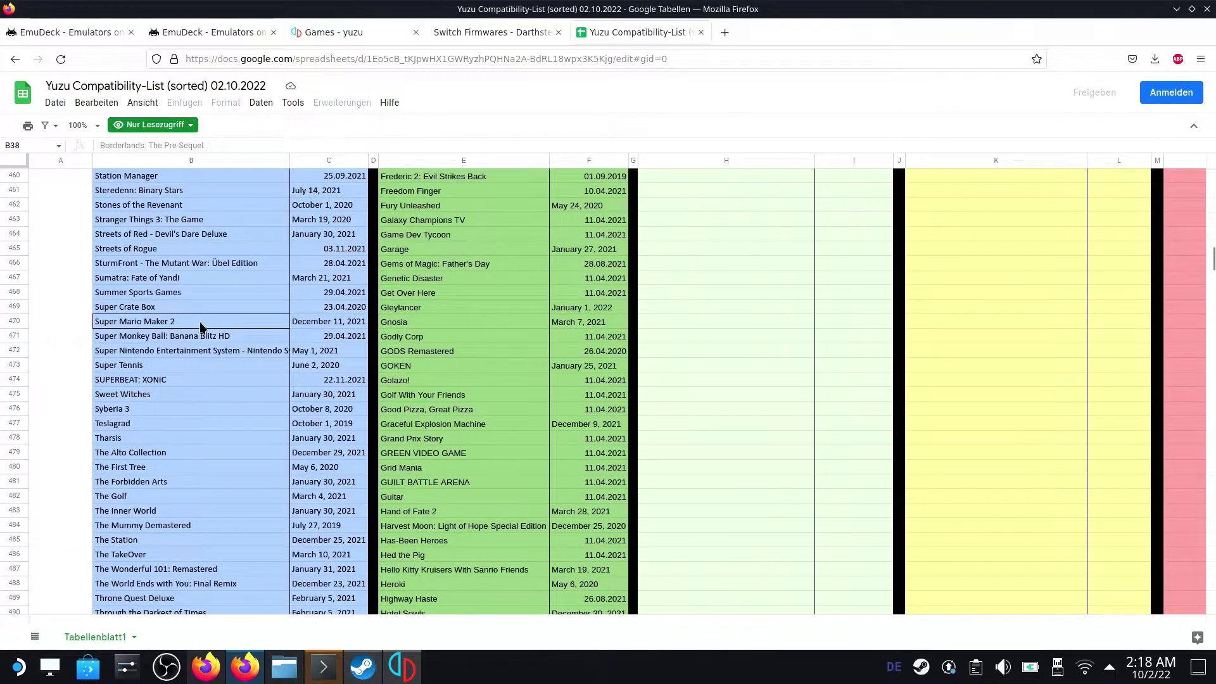
scroll(205, 326, "down", 20)
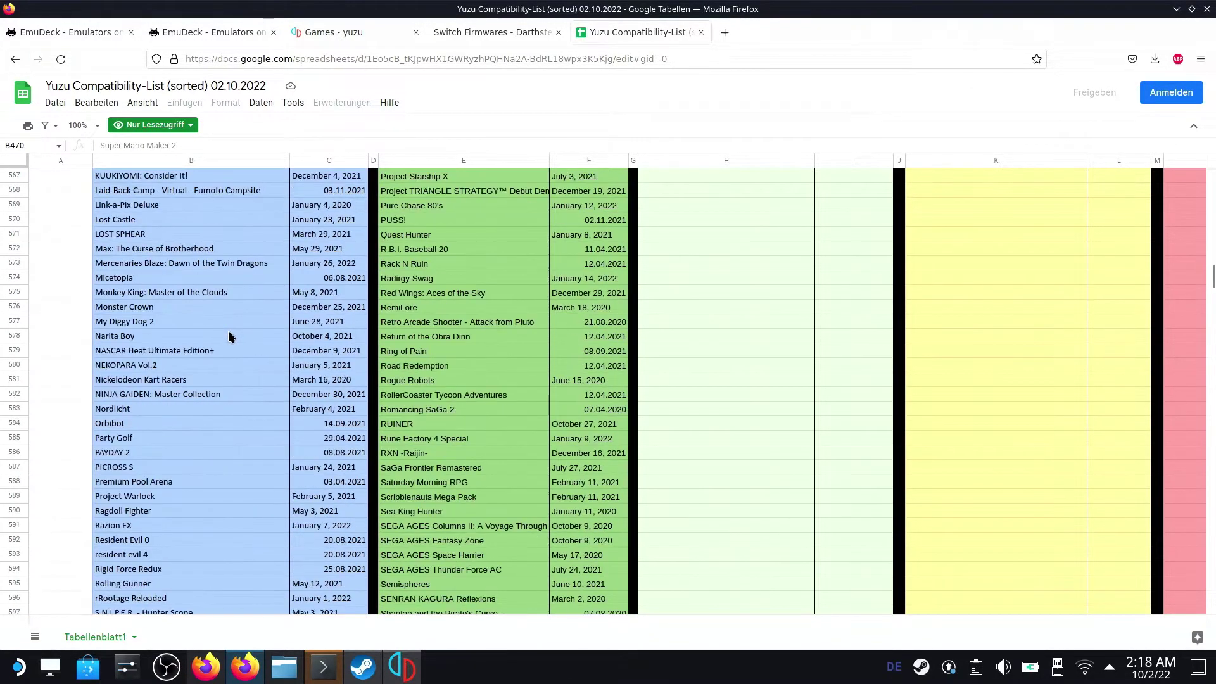
scroll(229, 332, "up", 5)
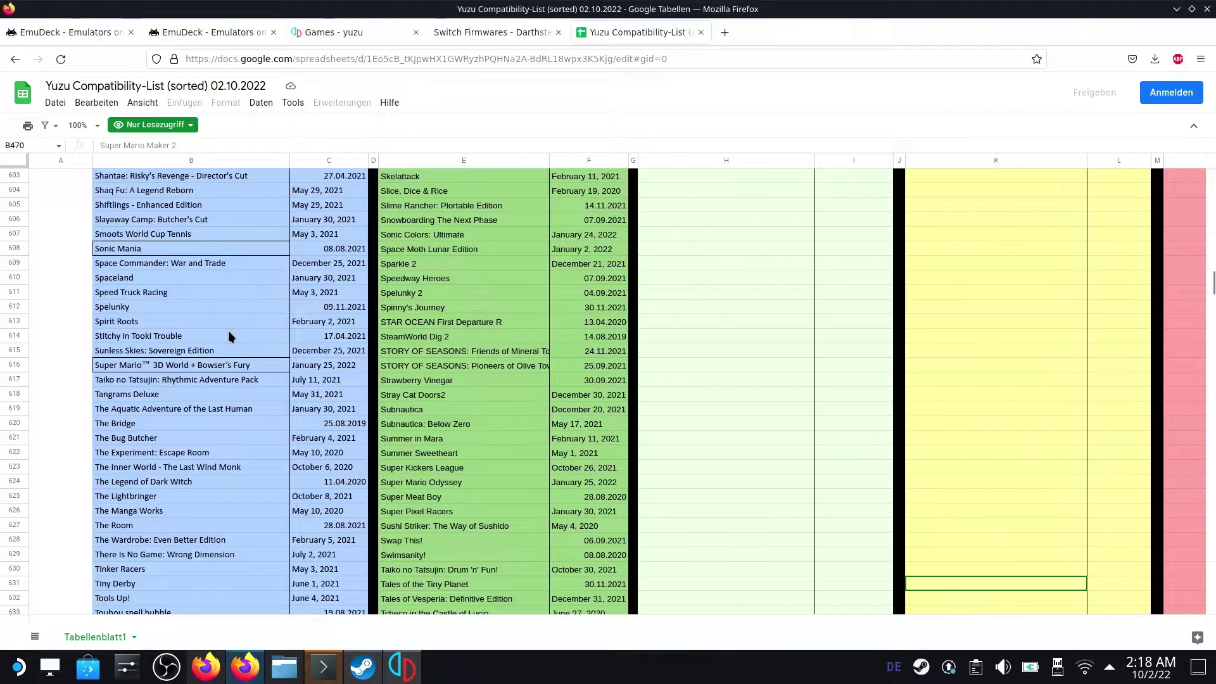
left_click(237, 249)
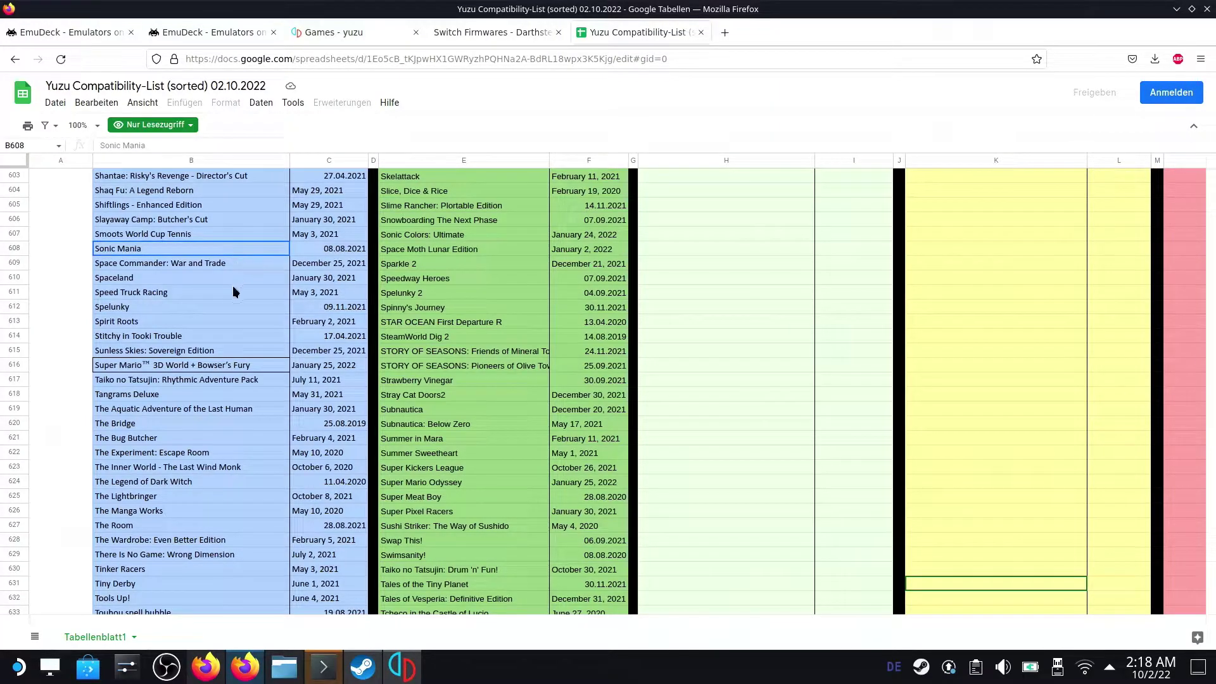
left_click(208, 365)
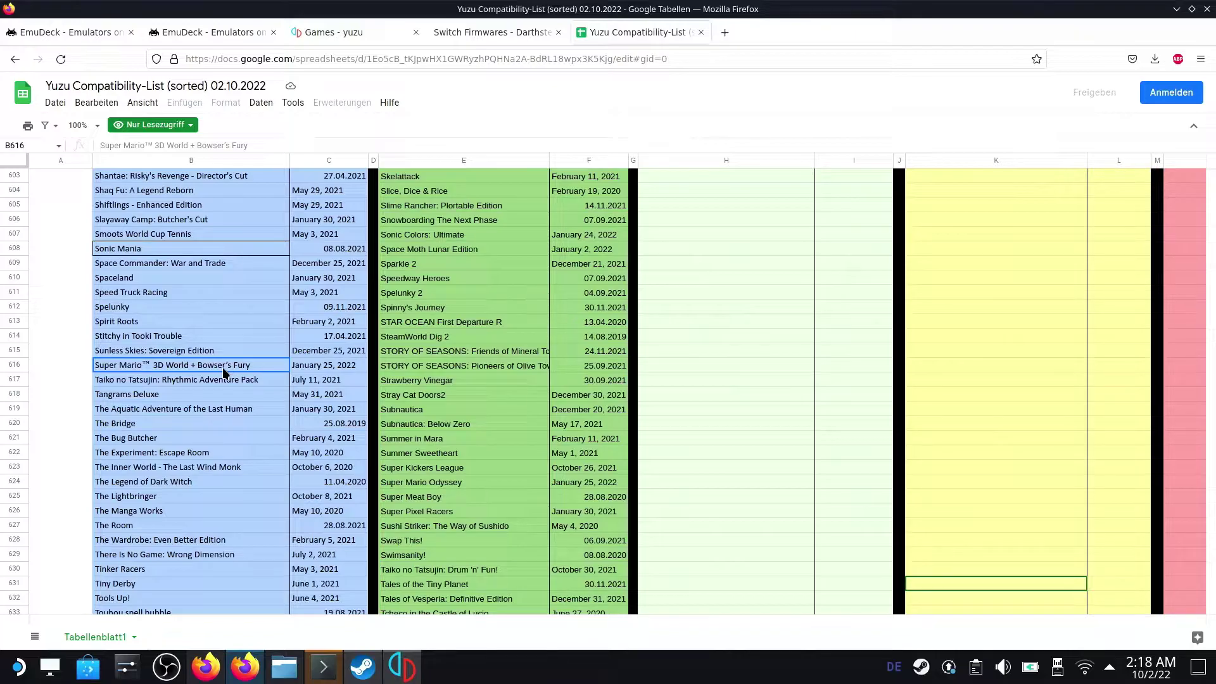
scroll(223, 372, "up", 20)
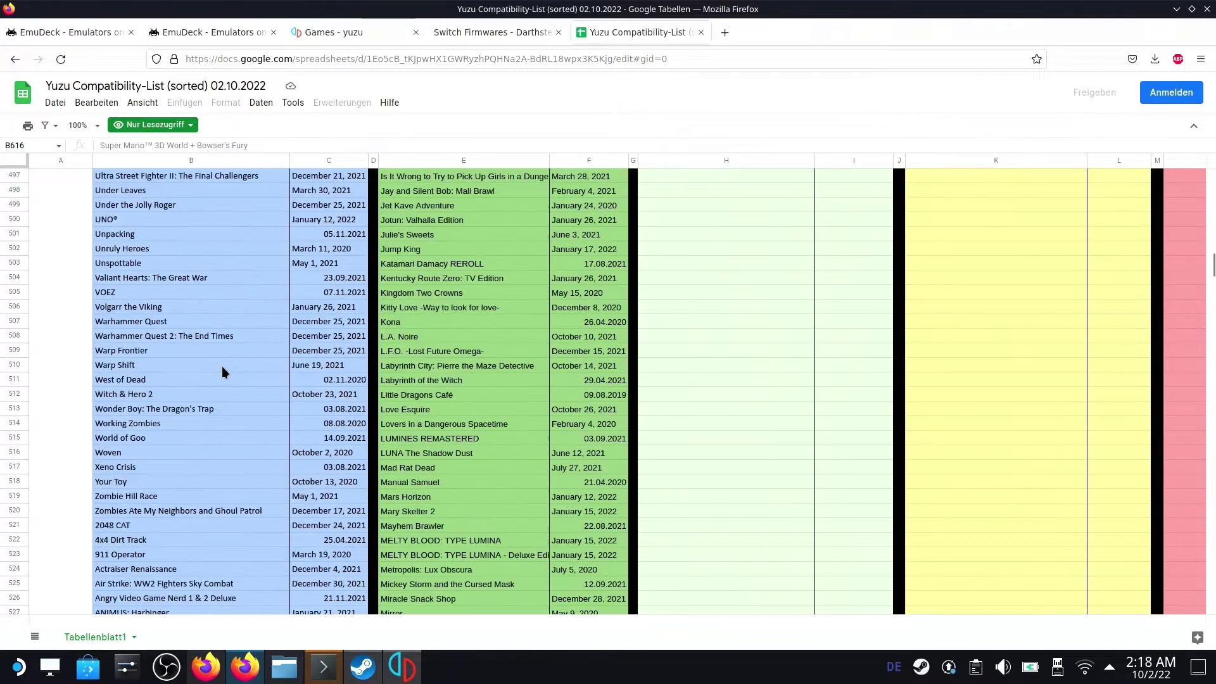
scroll(223, 373, "up", 20)
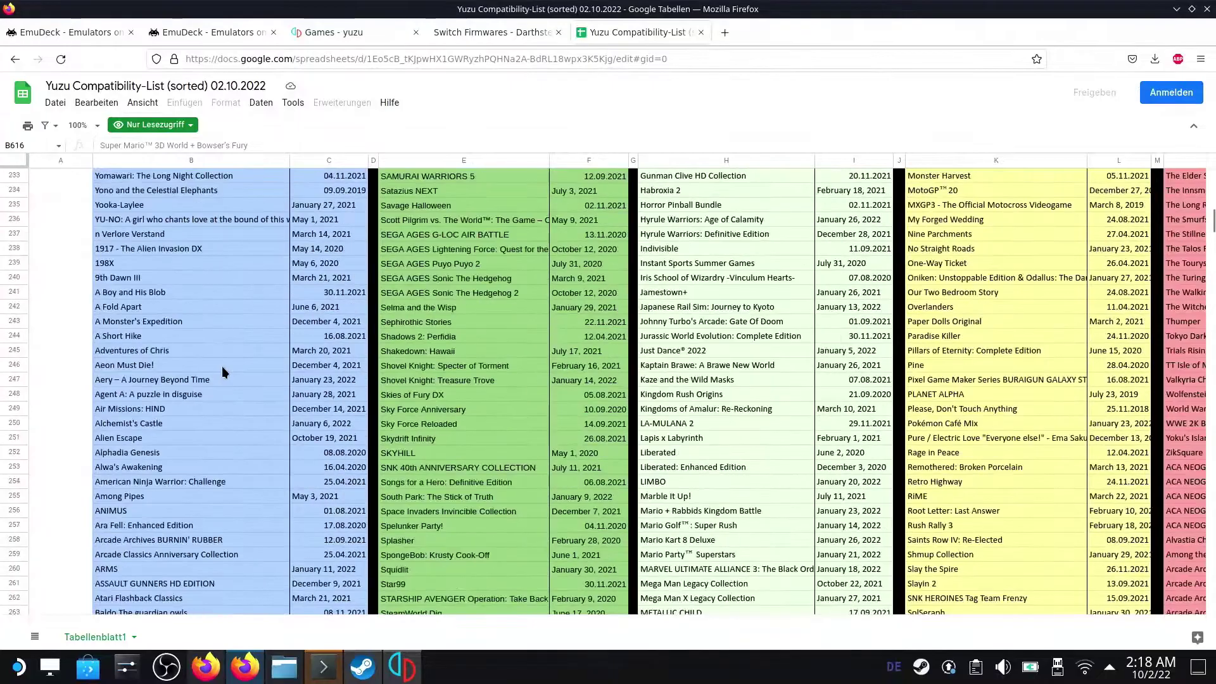
Step: Look over the Bad, Intro/Menu, Won't Boot and Not Tested columns of the Yuzu compatibility spreadsheet
scroll(222, 366, "up", 20)
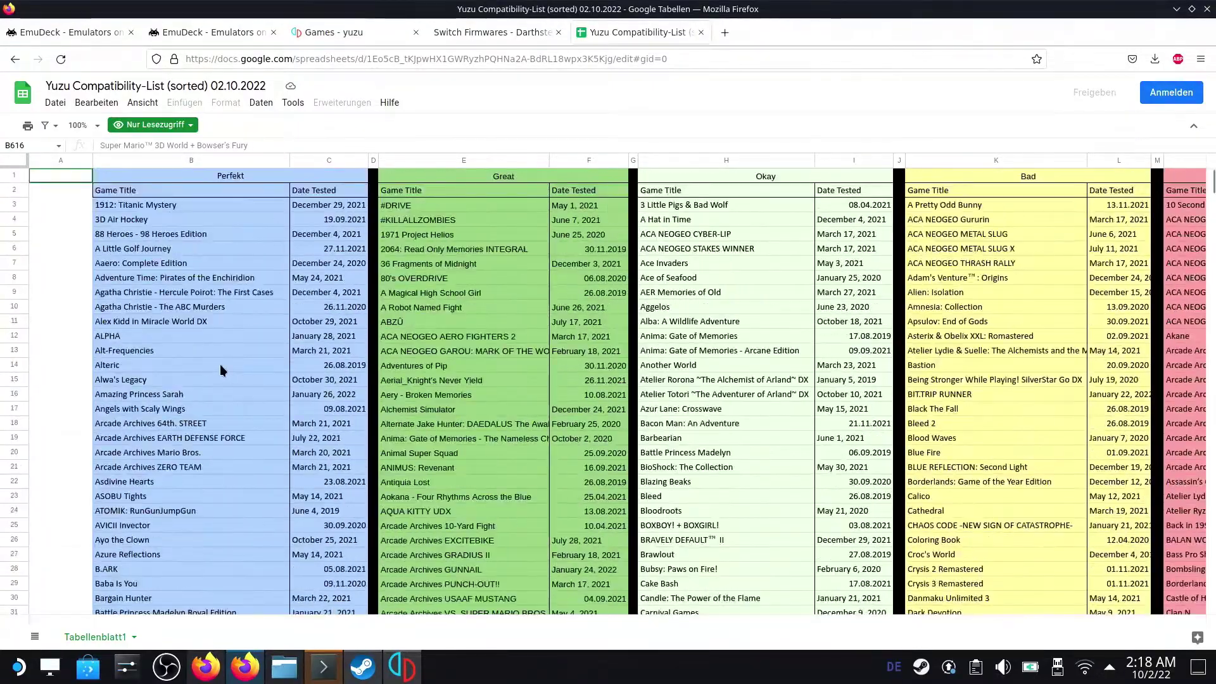
left_click_drag(190, 621, 665, 617)
scroll(684, 353, "down", 2)
scroll(700, 352, "up", 2)
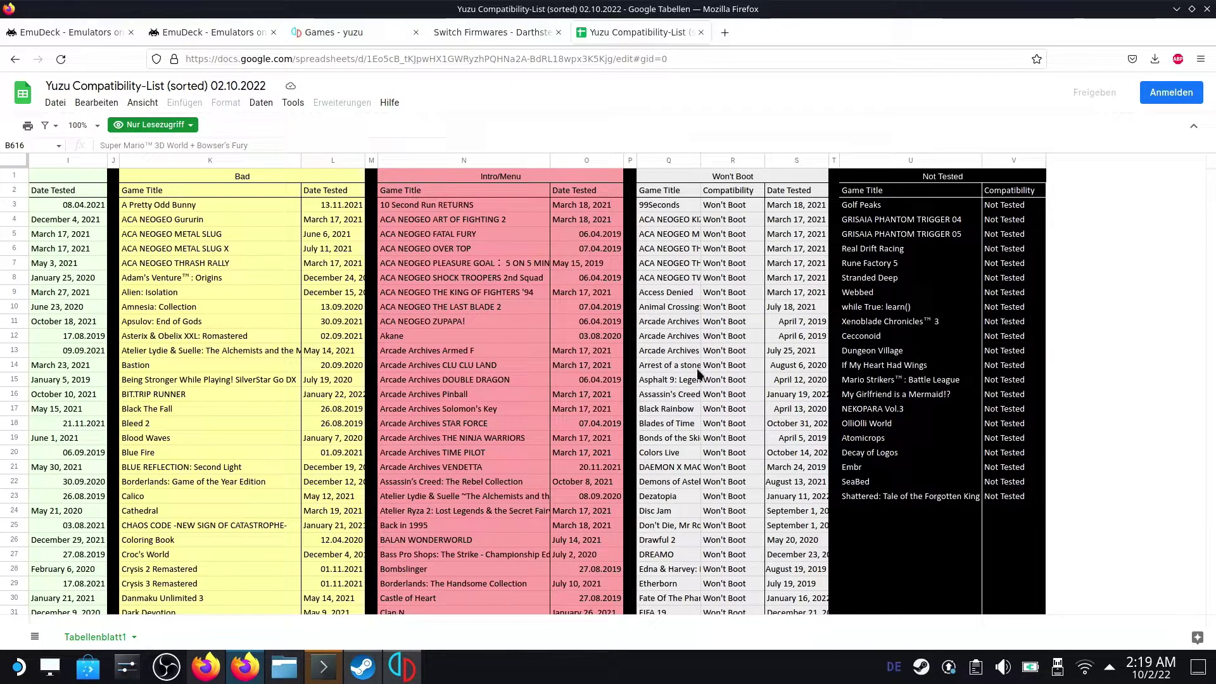
scroll(700, 374, "down", 4)
scroll(699, 373, "up", 4)
scroll(708, 303, "down", 2)
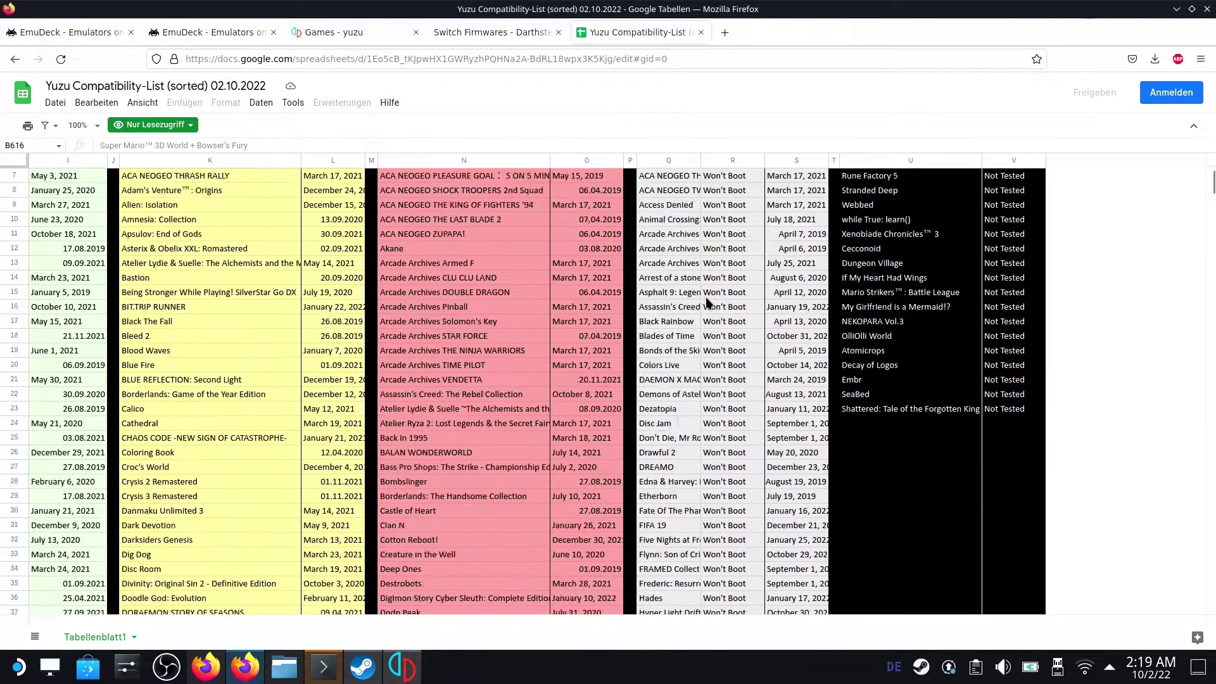
scroll(708, 303, "down", 5)
scroll(703, 306, "up", 5)
scroll(636, 312, "up", 2)
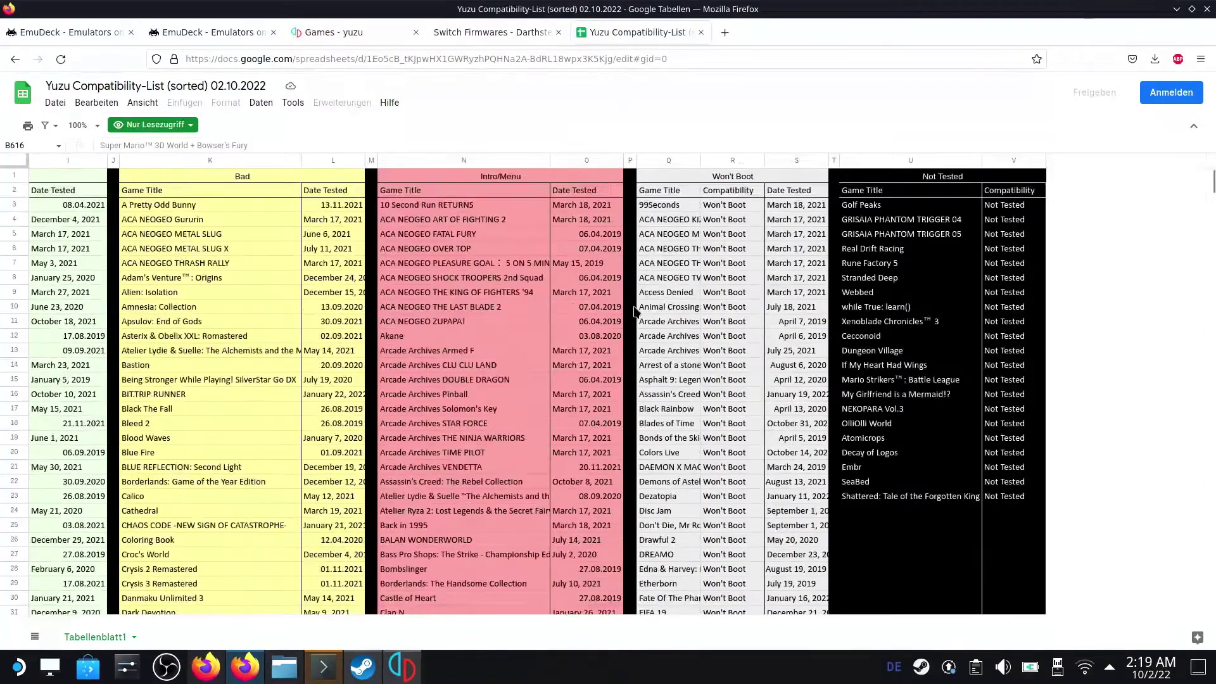
Step: Return to the Perfekt and Great columns and look through their first games again
left_click_drag(925, 621, 427, 610)
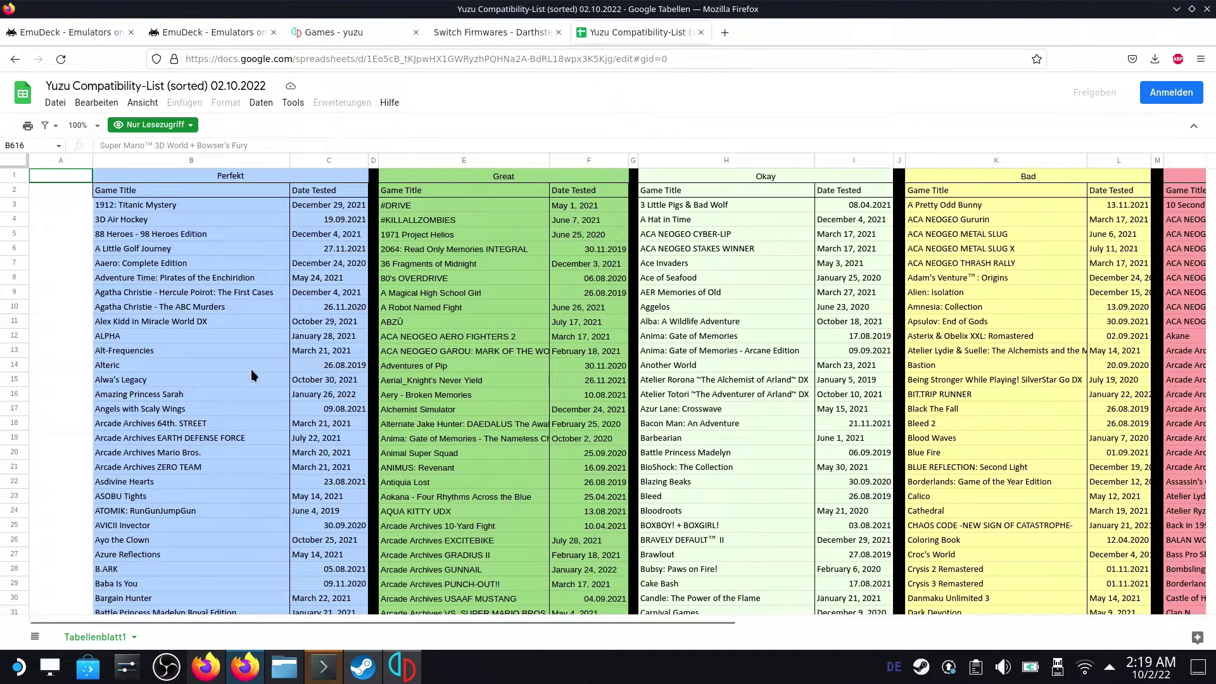
scroll(251, 371, "down", 15)
scroll(256, 375, "up", 15)
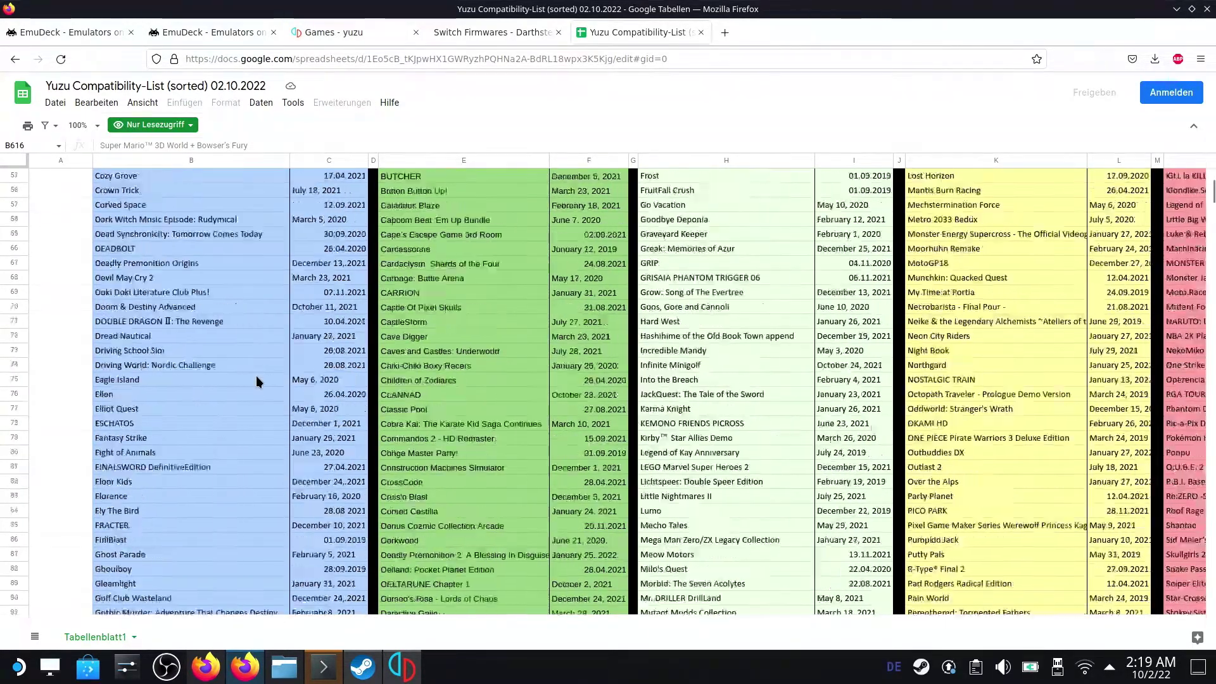
scroll(255, 388, "down", 7)
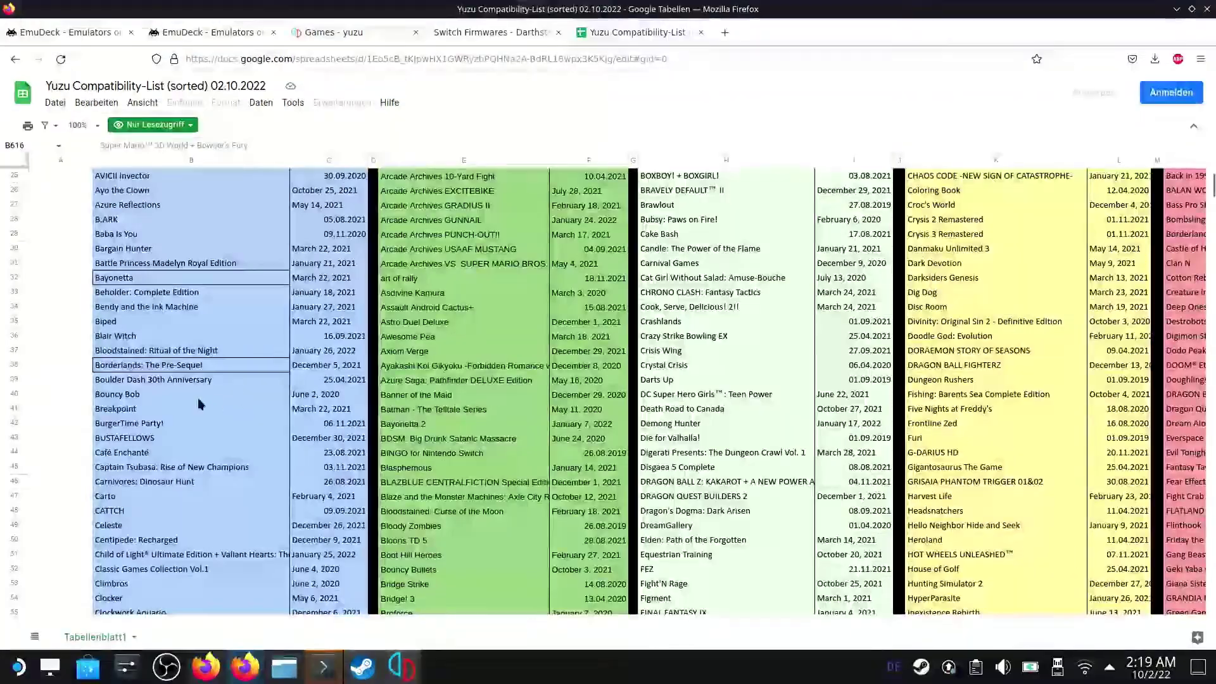
scroll(155, 385, "down", 5)
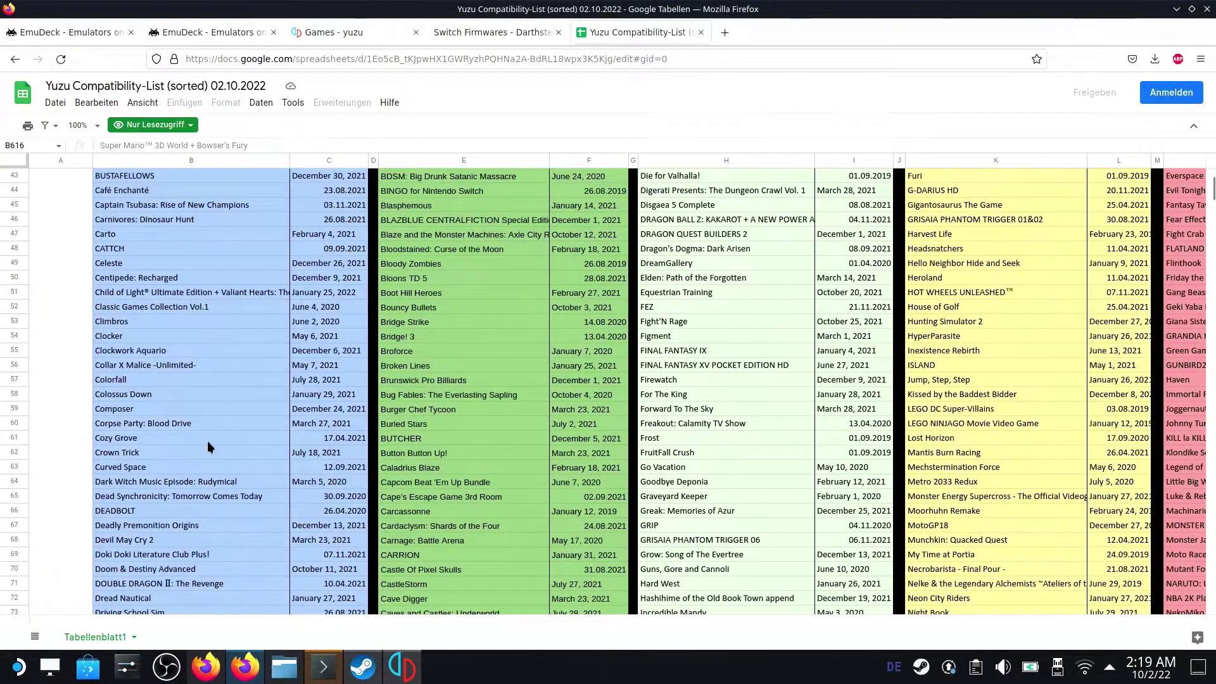
scroll(207, 440, "up", 12)
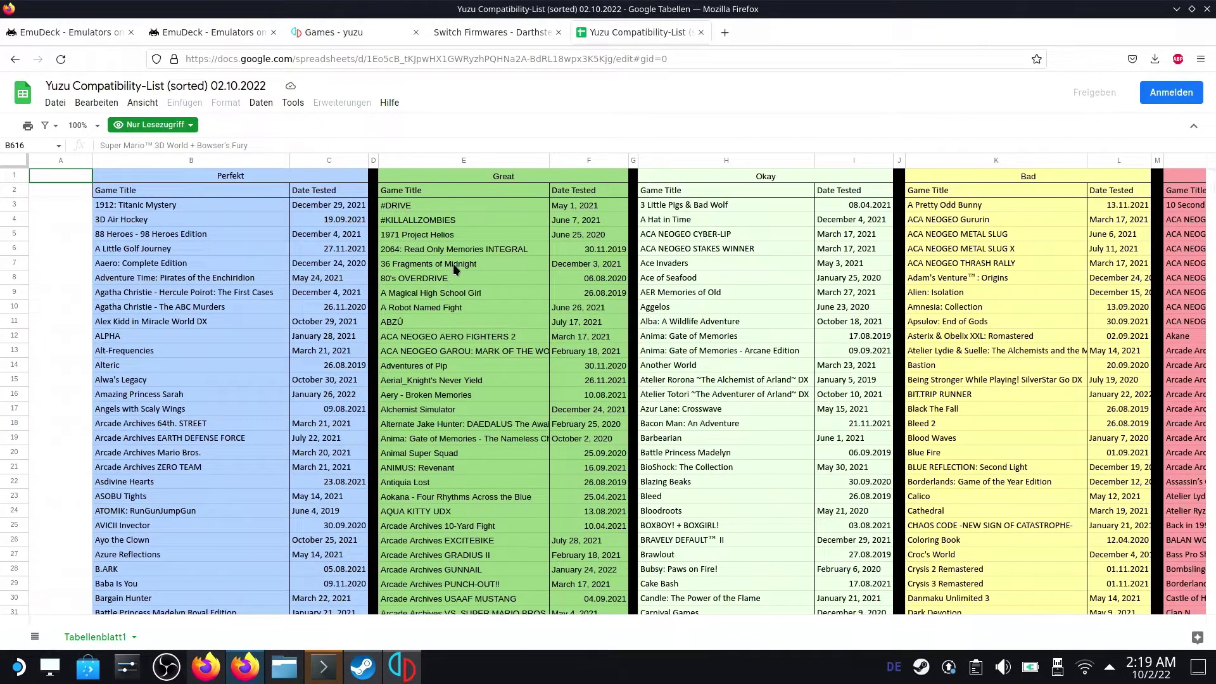
Step: Search Yuzu's online game list for "Breath of" and open the entry for The Legend of Zelda: Breath of the Wild
left_click(348, 35)
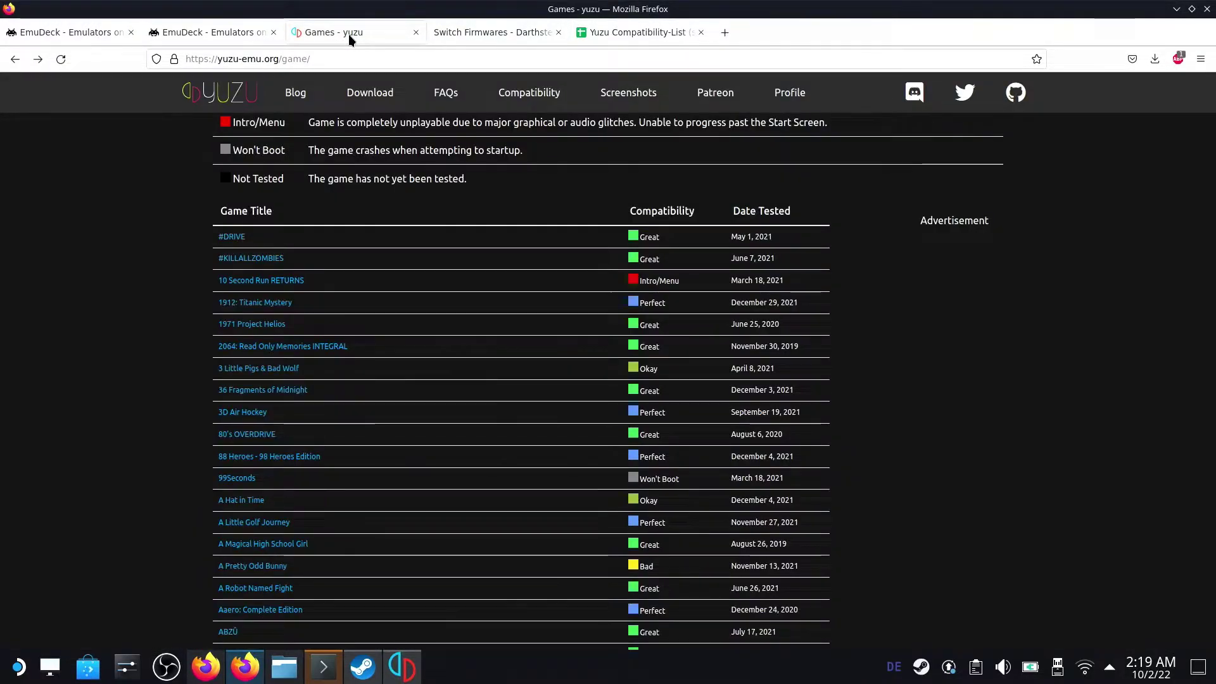
left_click(469, 32)
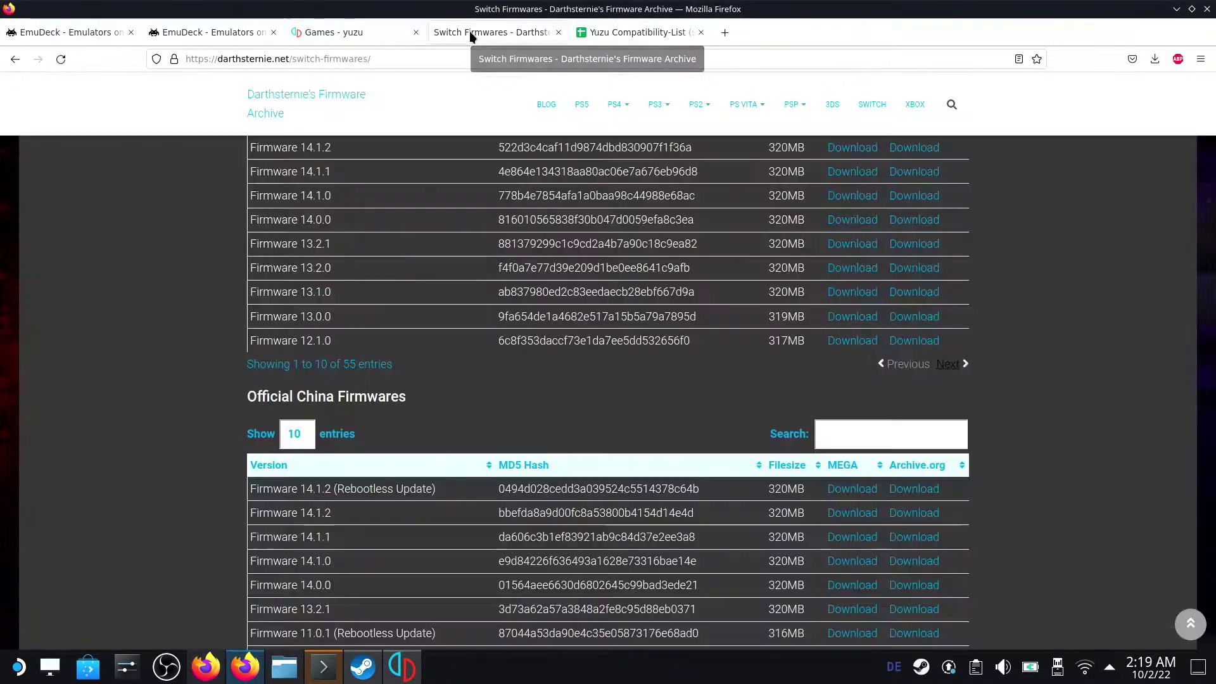
left_click(352, 31)
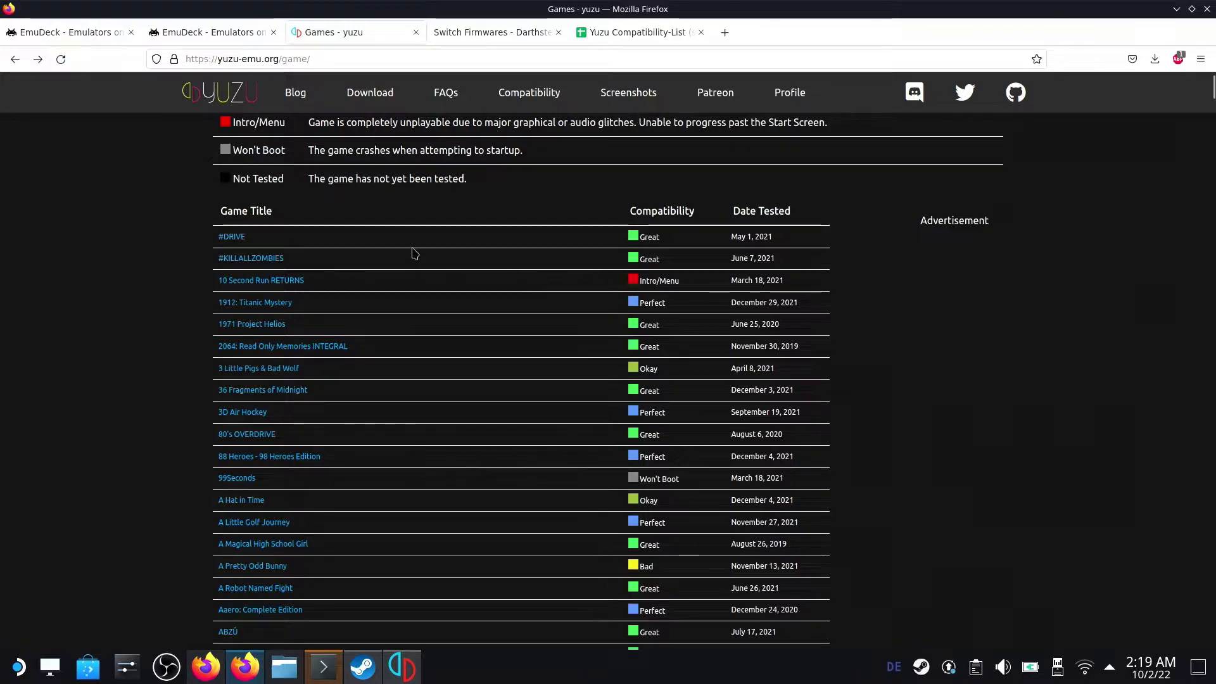
scroll(415, 253, "down", 3)
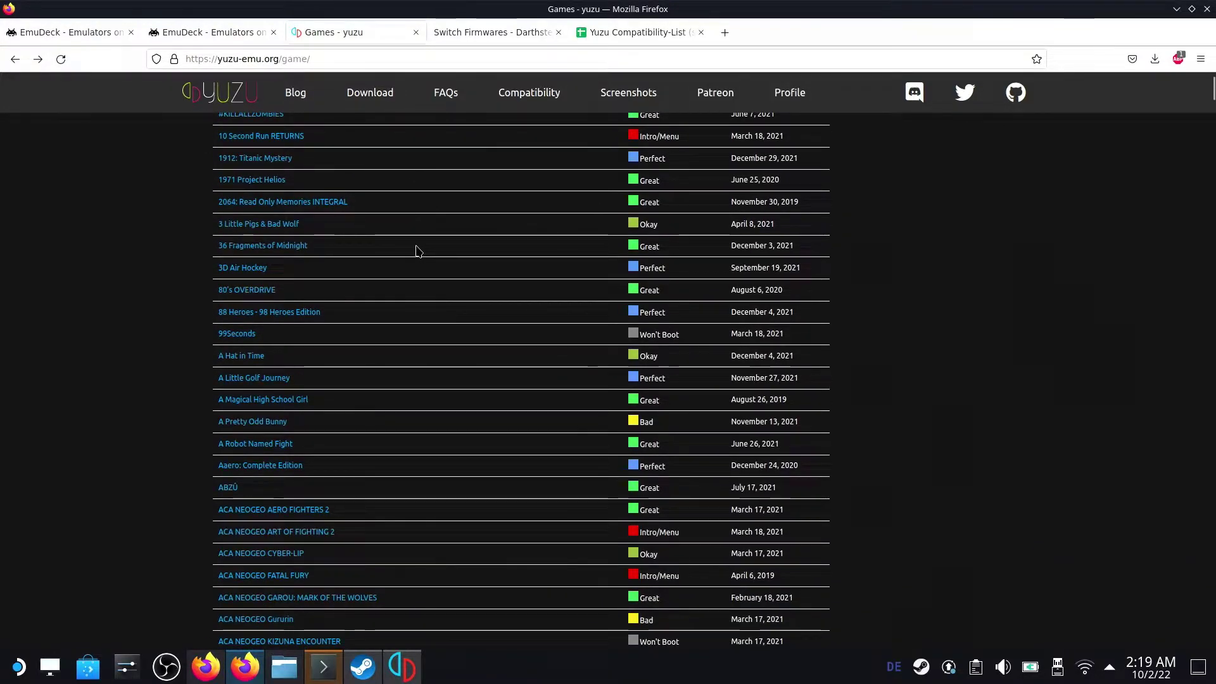
key("ctrl+f")
type("Br")
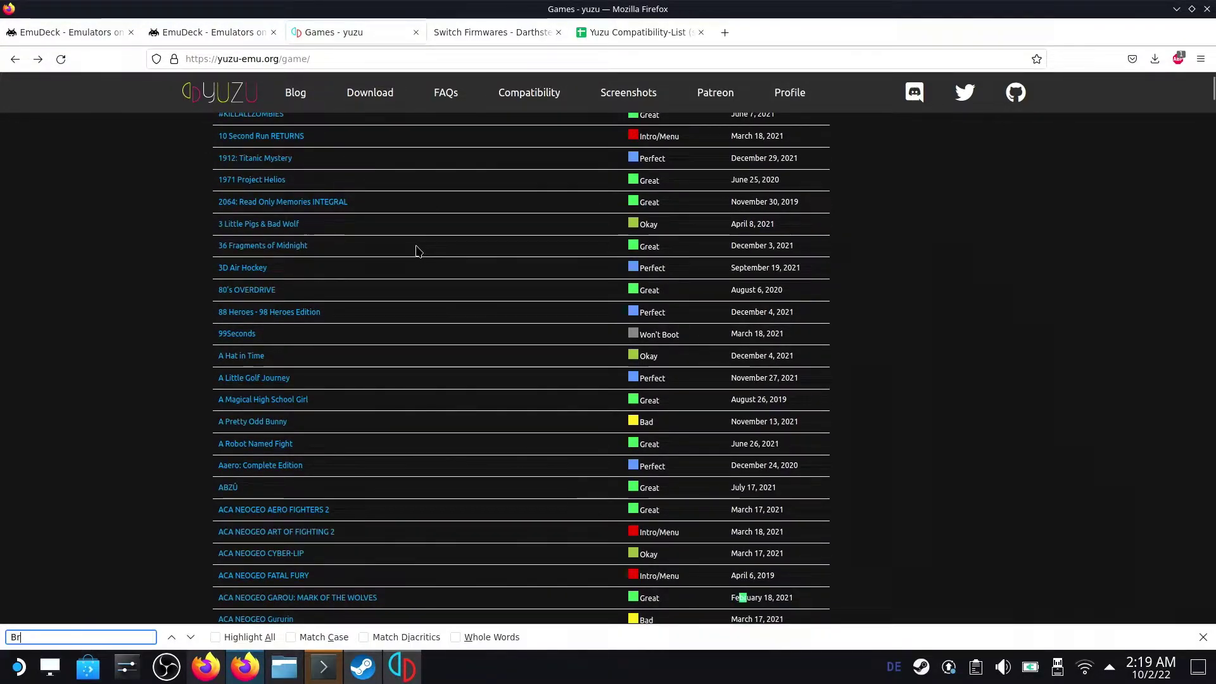
type("eath")
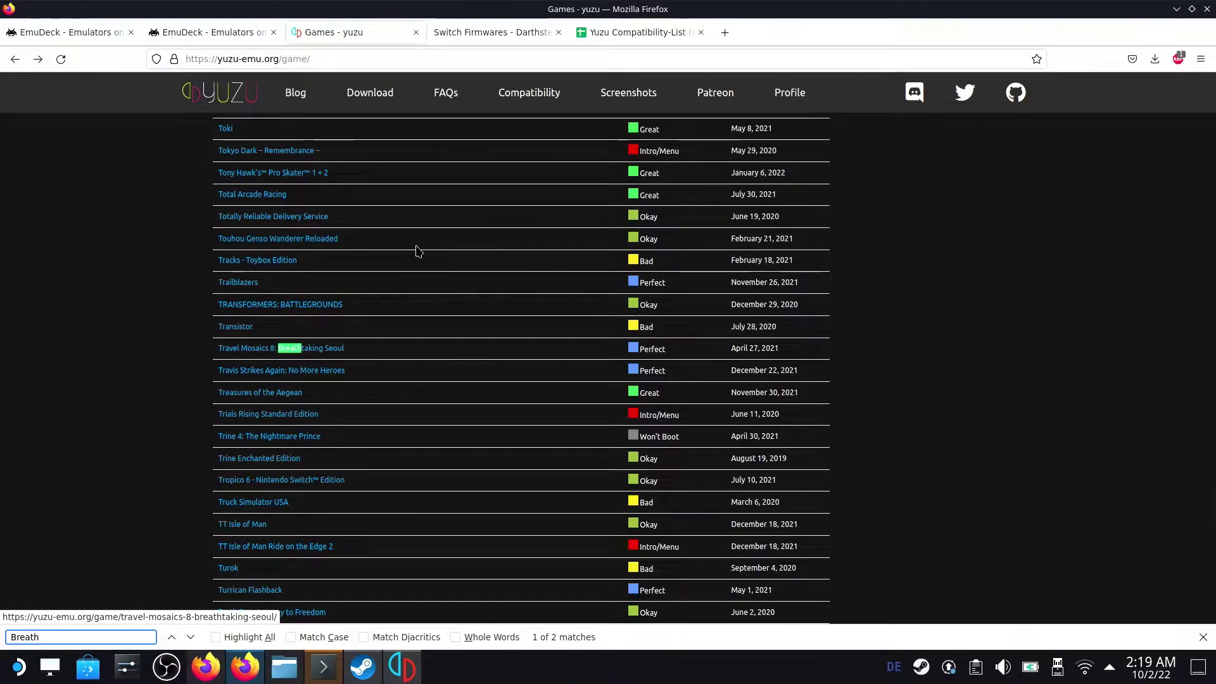
type(" of")
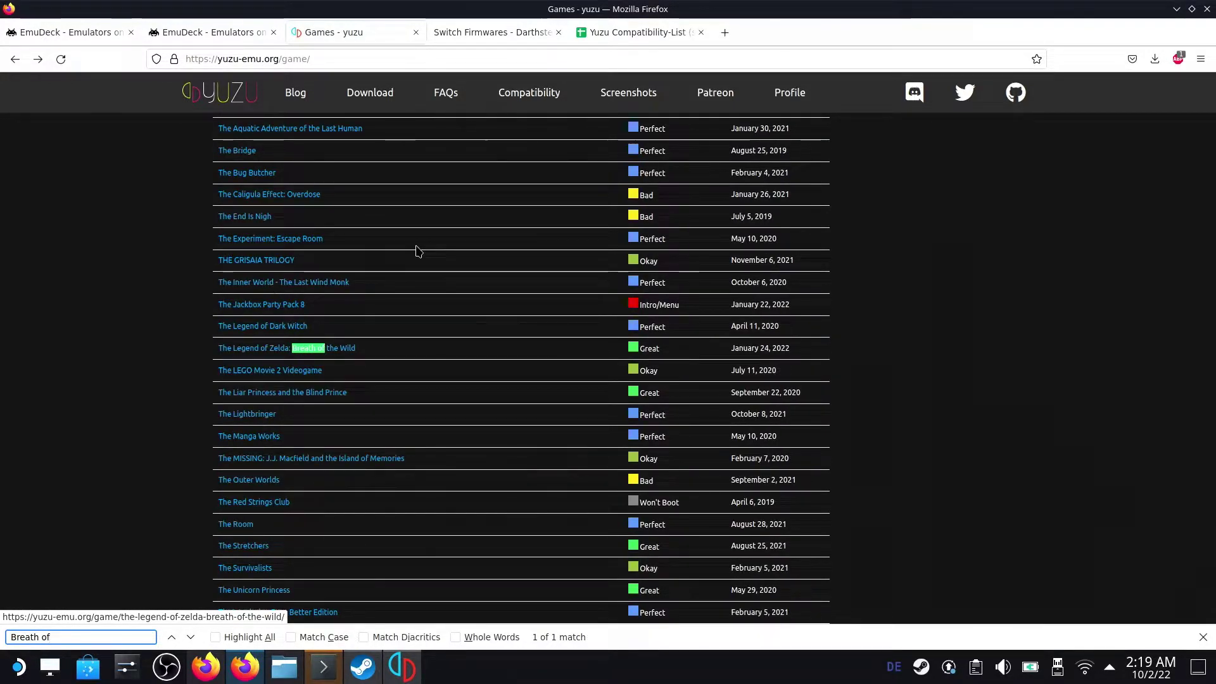
left_click(347, 350)
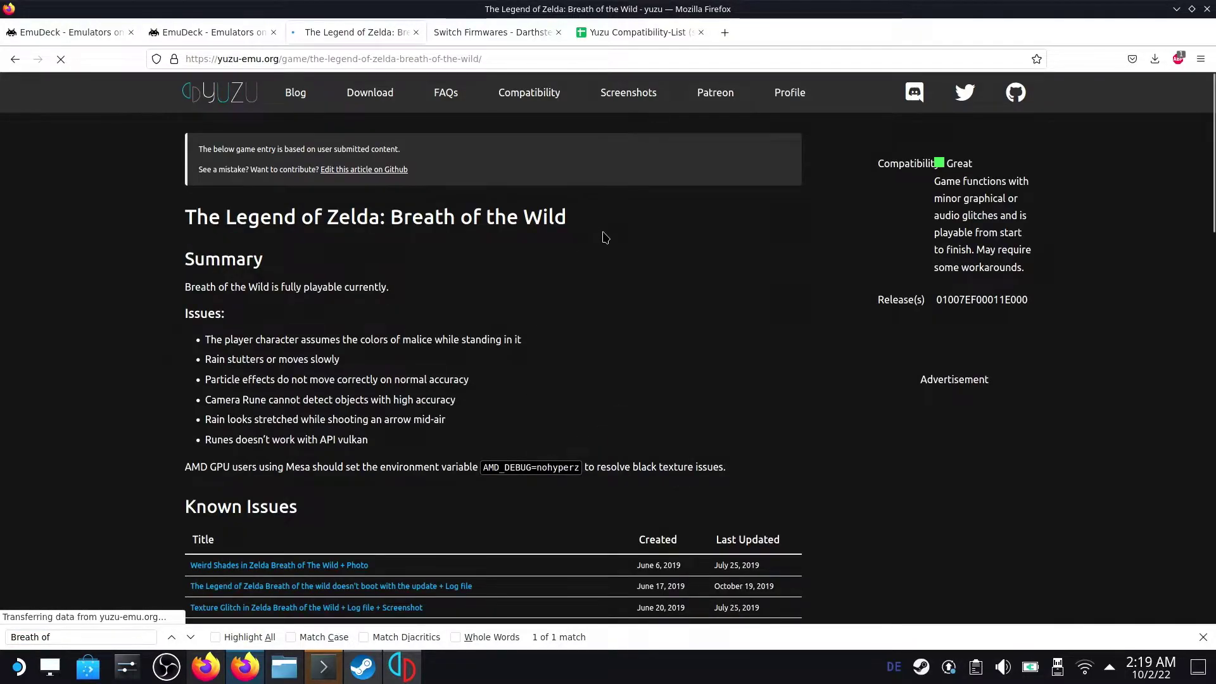
Step: Examine the known issues, compatibility test reports, savefiles and screenshots in the Breath of the Wild entry
scroll(615, 257, "down", 5)
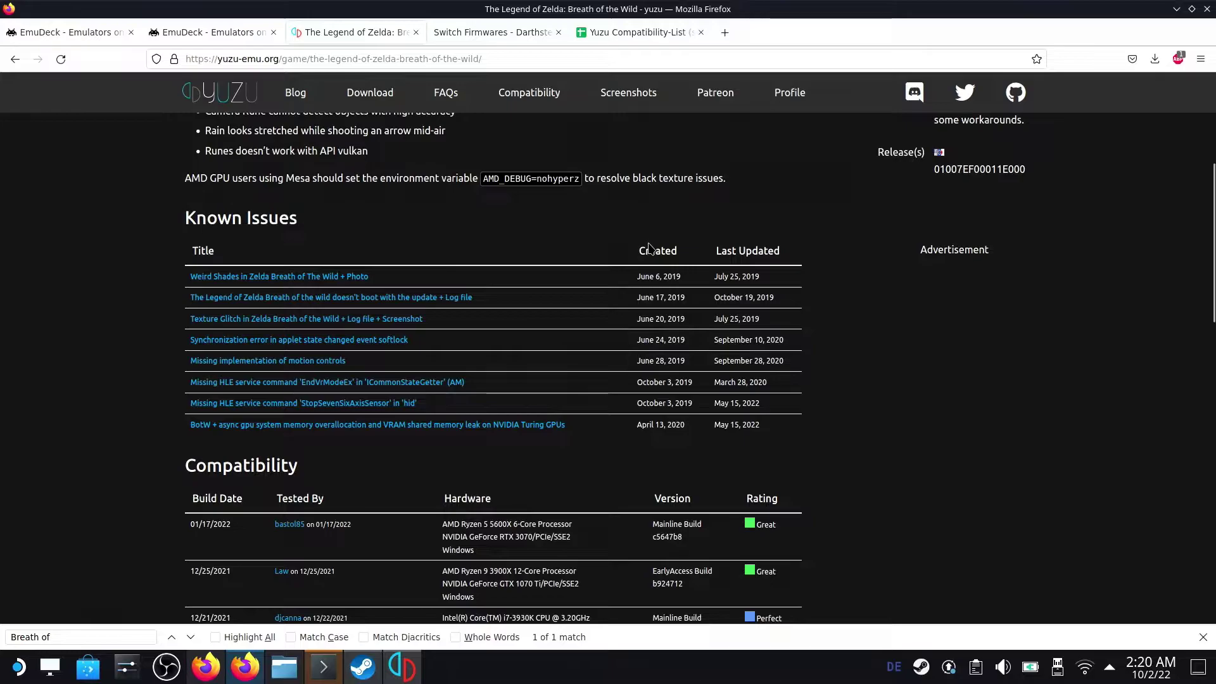
scroll(650, 247, "down", 2)
scroll(650, 247, "down", 10)
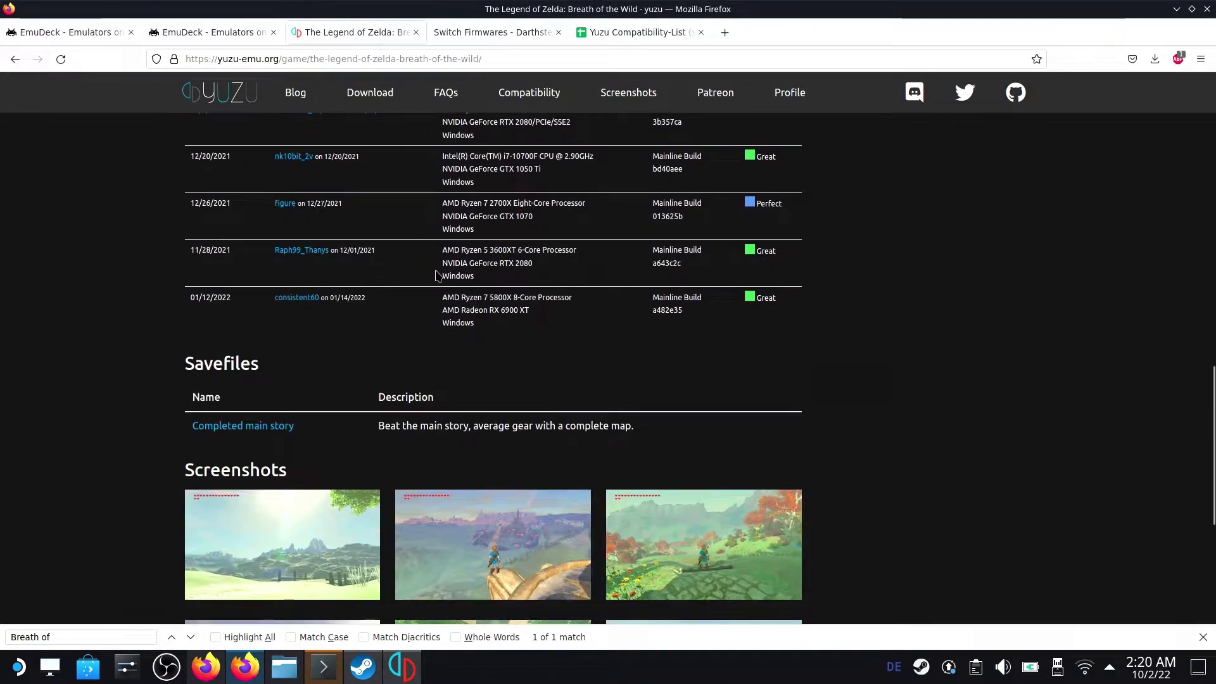
scroll(443, 272, "down", 3)
scroll(481, 275, "up", 3)
scroll(481, 277, "up", 1)
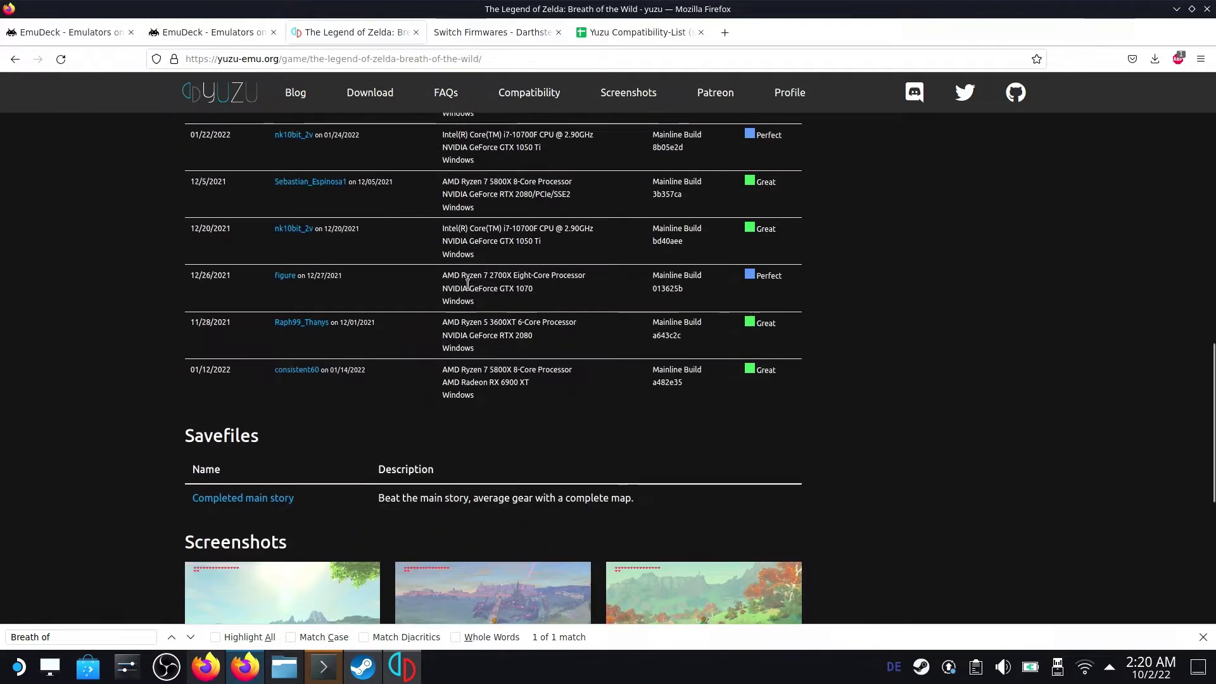
scroll(466, 279, "down", 4)
scroll(521, 295, "down", 2)
scroll(540, 298, "up", 4)
scroll(474, 336, "up", 10)
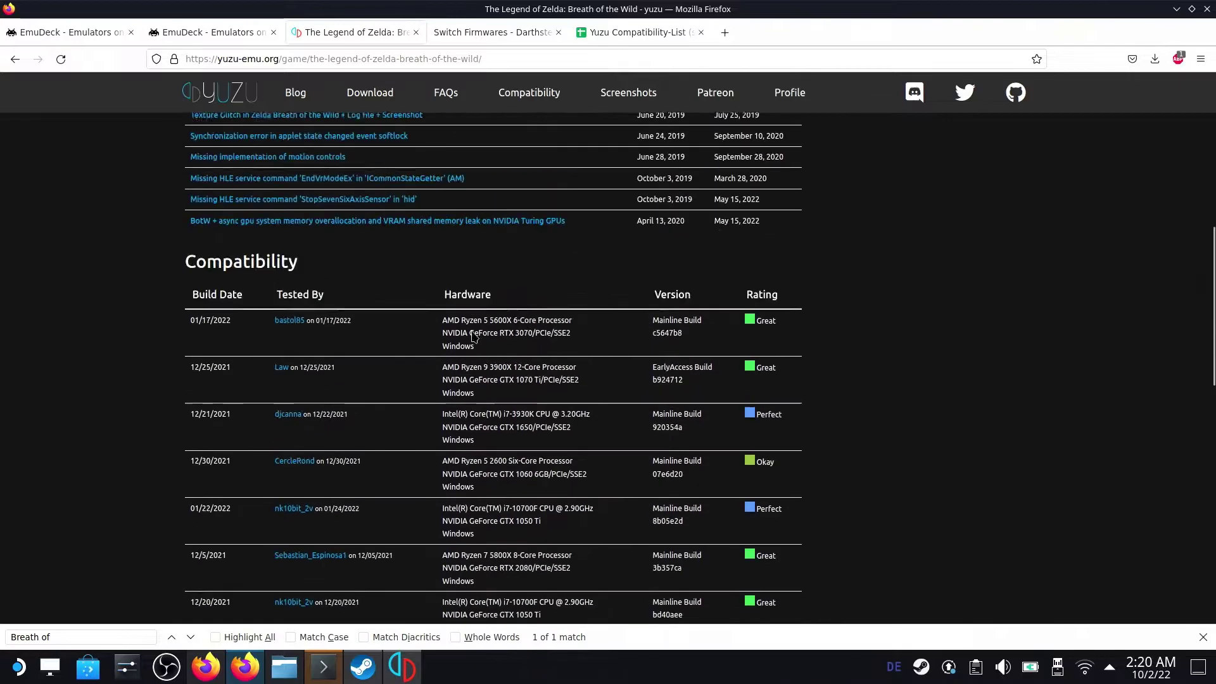
Step: Review the Breath of the Wild summary and issues, then the hardware and ratings in its compatibility reports
scroll(494, 337, "up", 1)
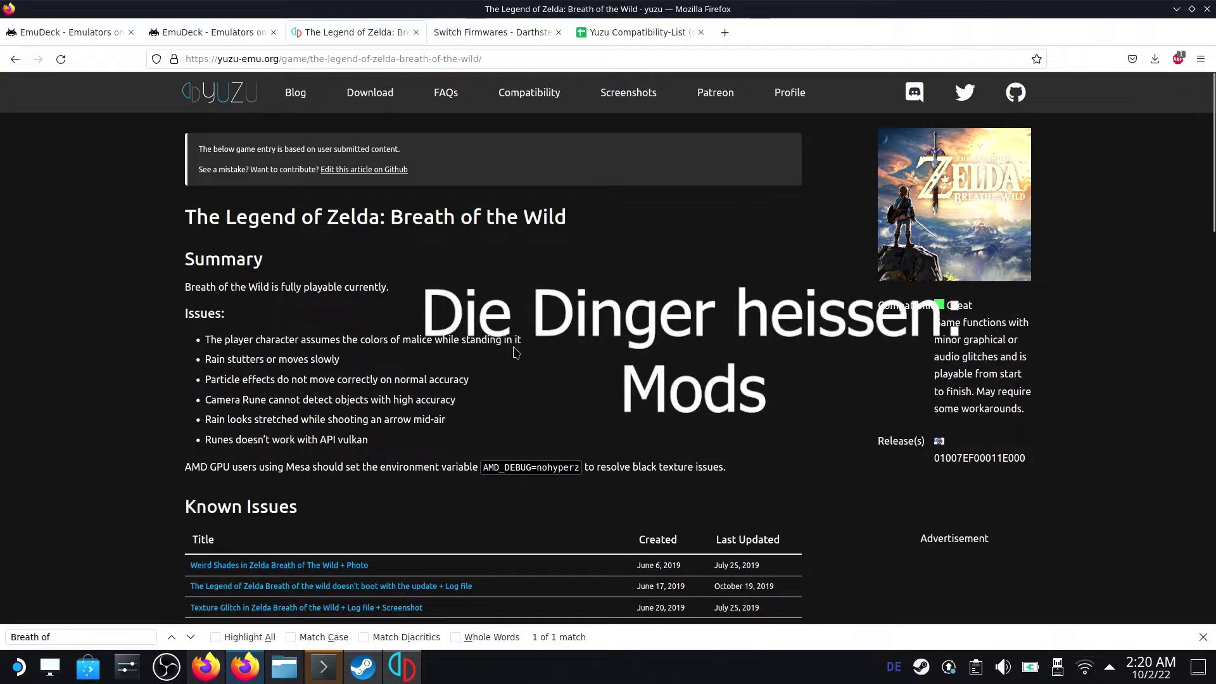
scroll(516, 352, "down", 2)
scroll(515, 353, "up", 2)
scroll(516, 352, "down", 3)
scroll(515, 353, "down", 3)
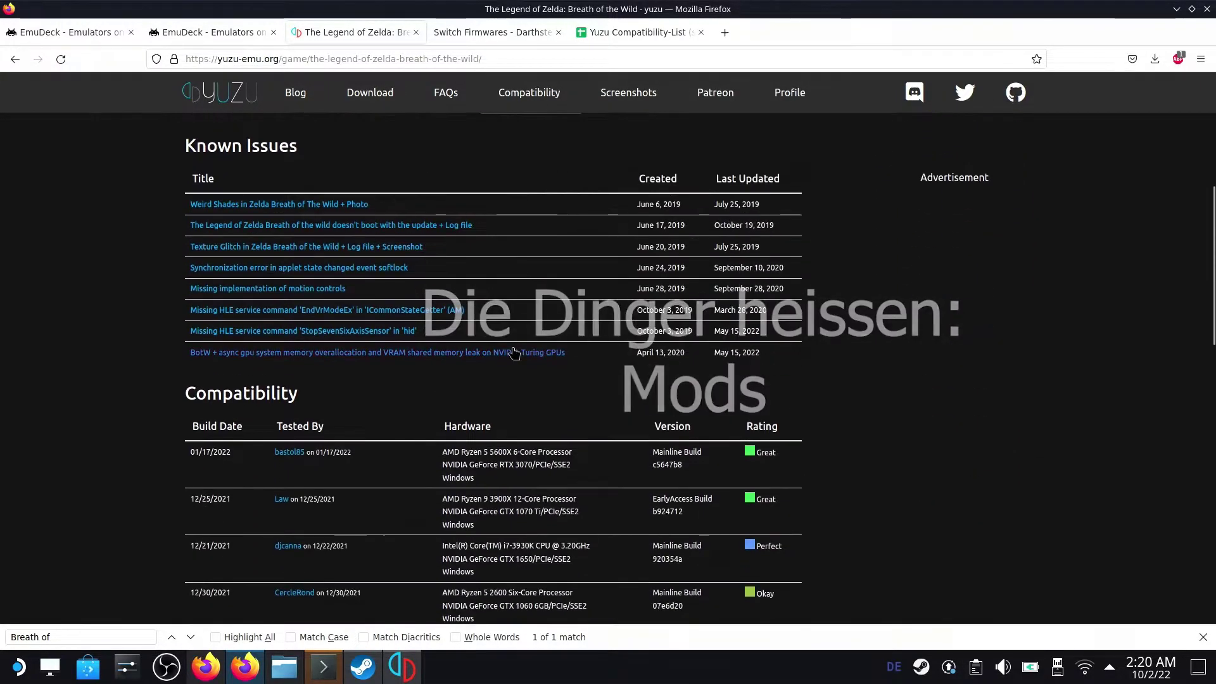
scroll(514, 353, "down", 2)
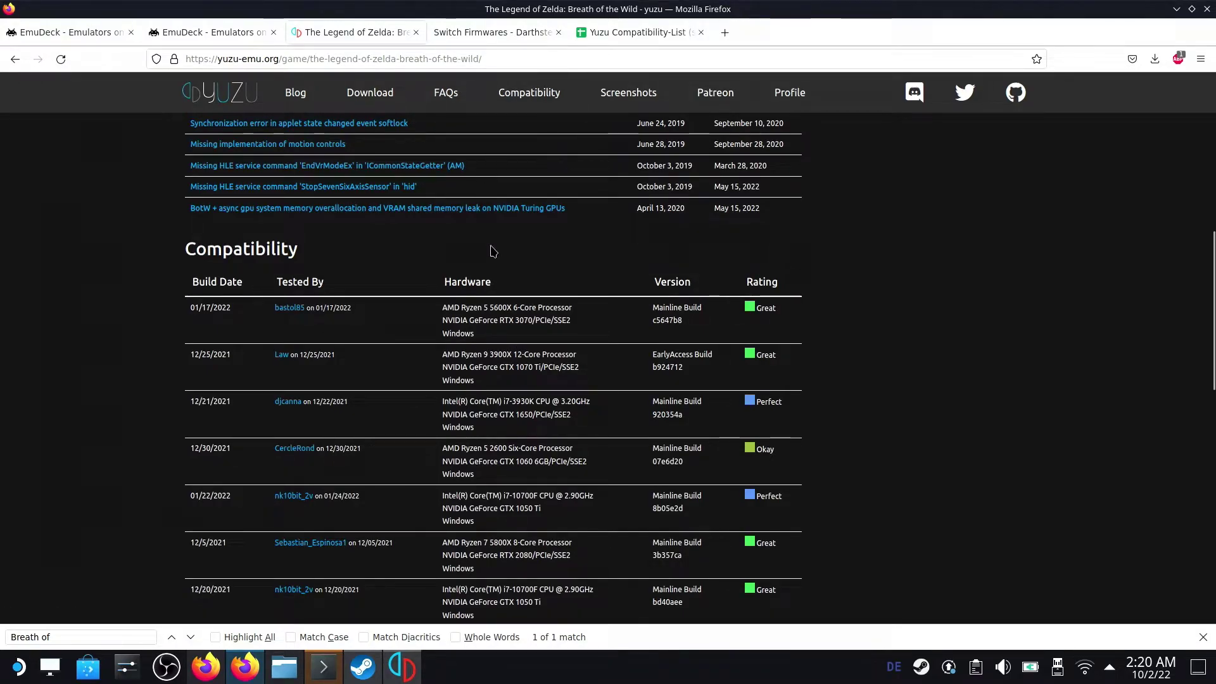
left_click(501, 53)
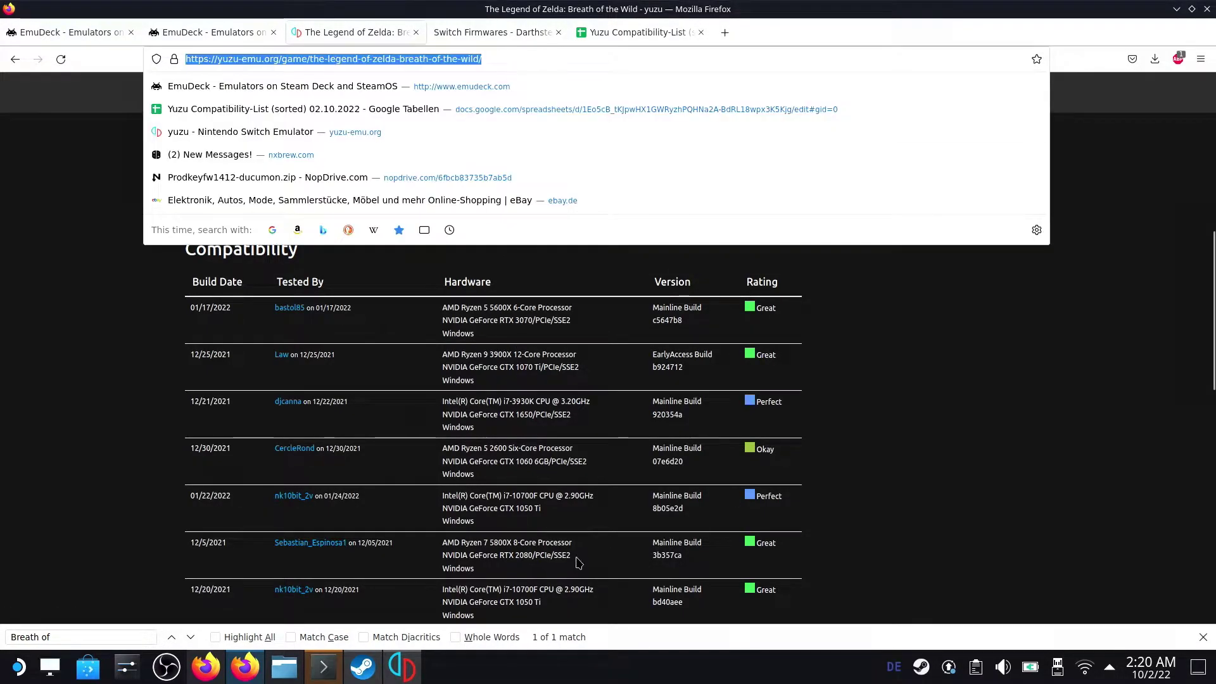
Step: Switch to yuzu and bring up the game options for Super Mario 3D World + Bowser's Fury
left_click(402, 667)
right_click(459, 367)
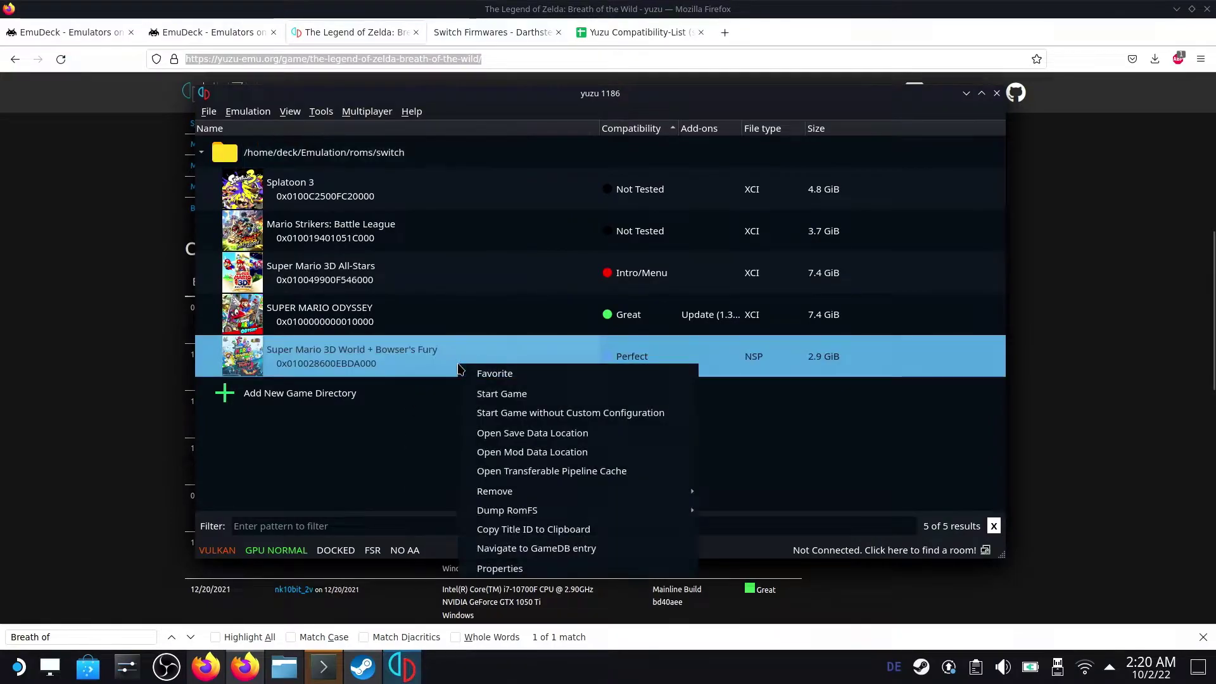